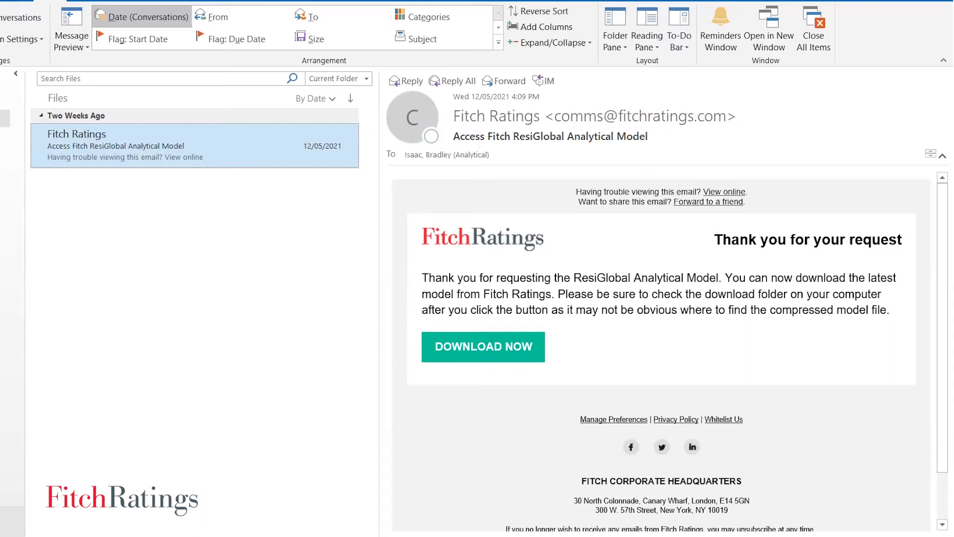
Extract ResiGlobal-3-90-0.zip with 7-Zip directly into the desktop's ResiGlobal folder.
click(203, 501)
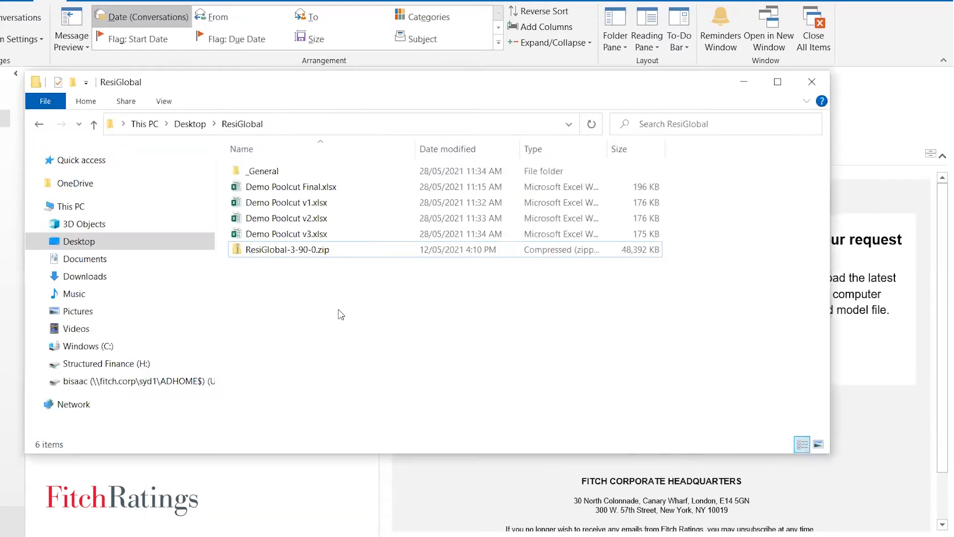
click(294, 251)
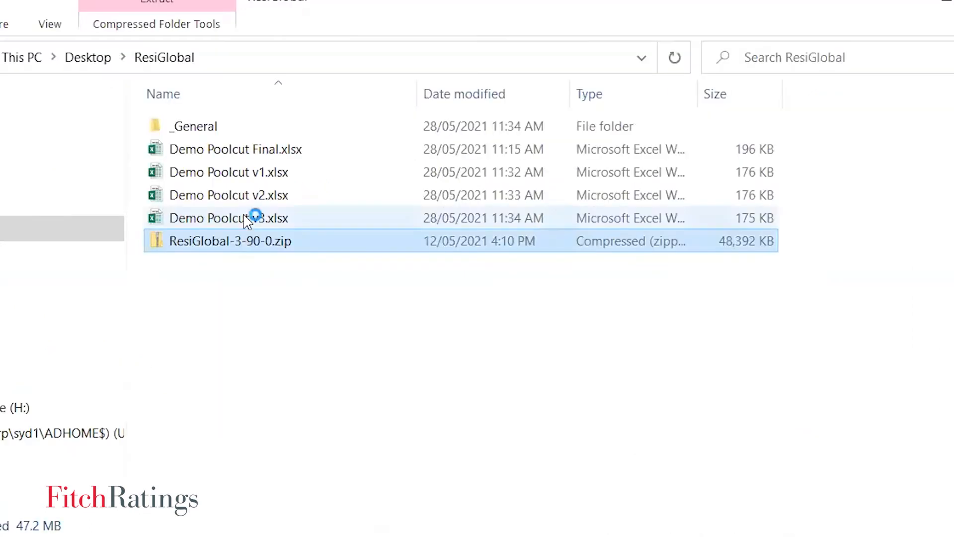
click(240, 247)
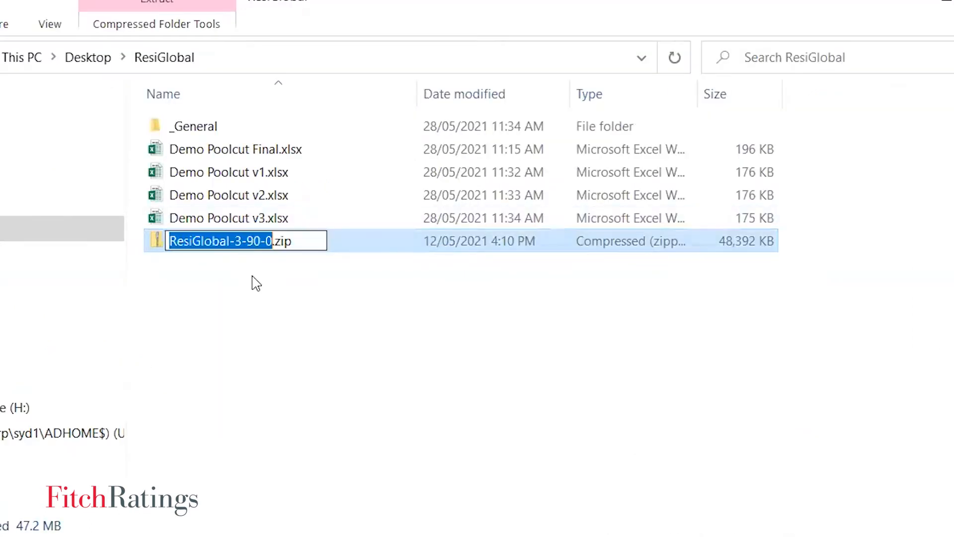
click(251, 277)
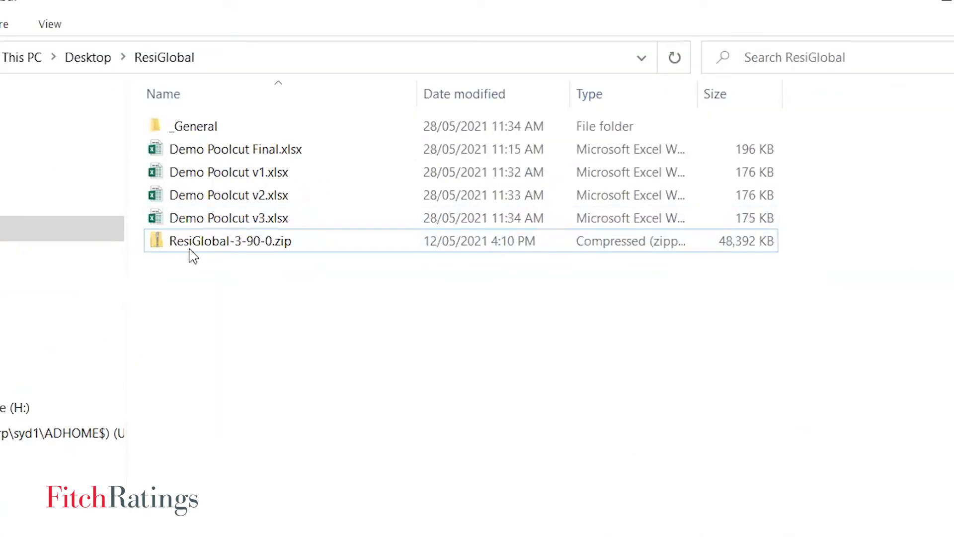
click(165, 248)
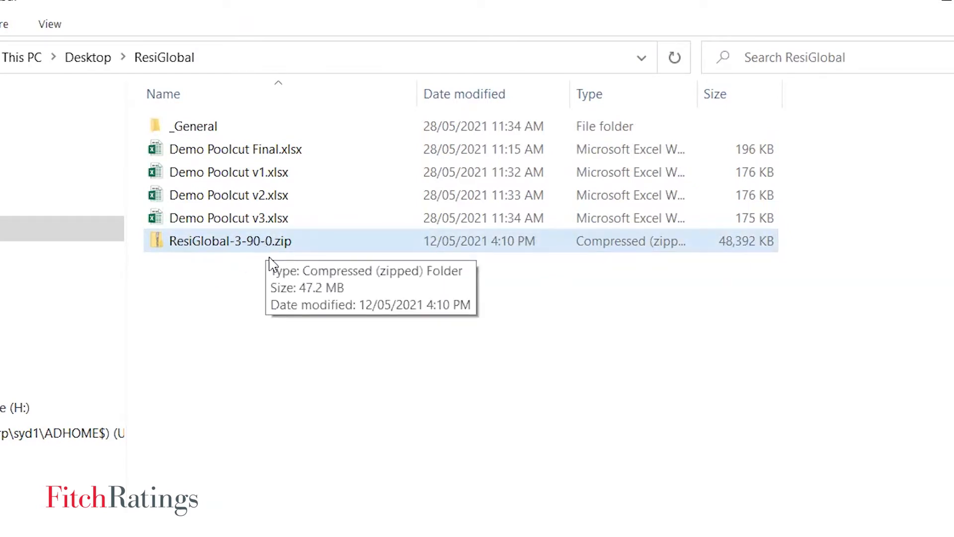
click(249, 248)
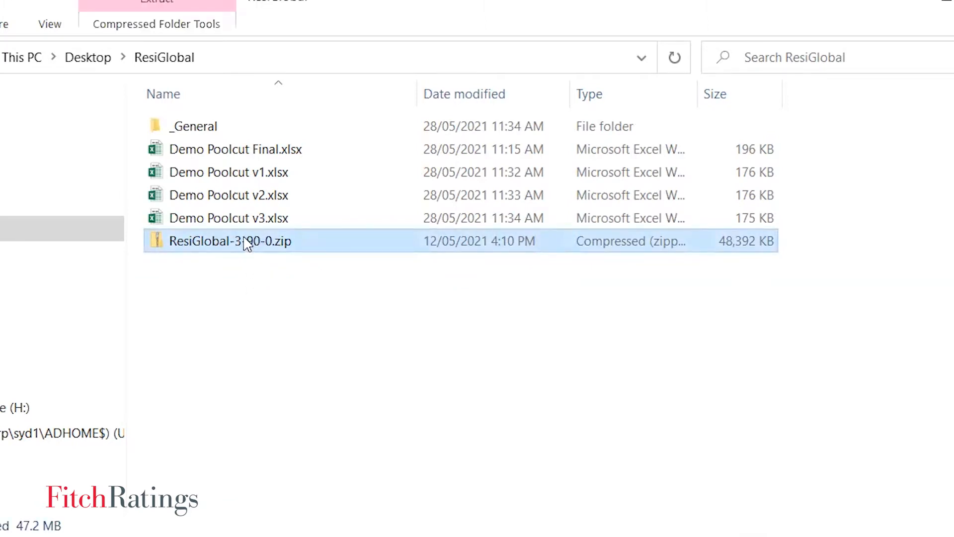
right_click(245, 240)
mouse_move(210, 301)
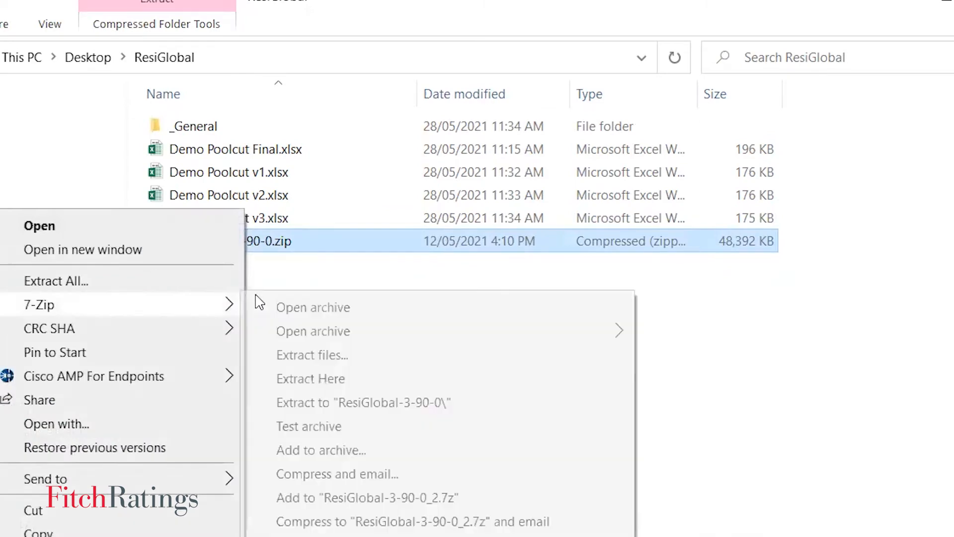
click(335, 380)
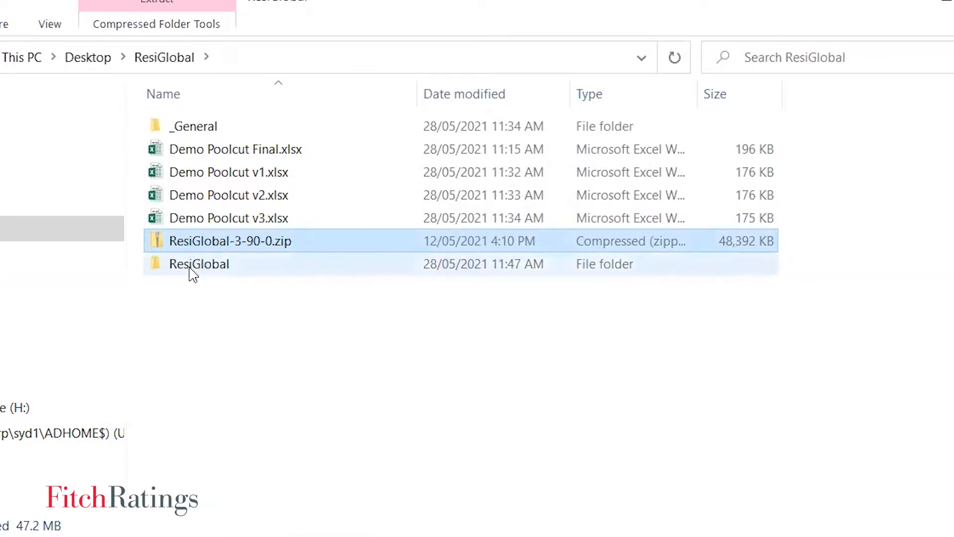
Open the extracted ResiGlobal folder and launch ResiGlobalGuide.exe.
double_click(183, 269)
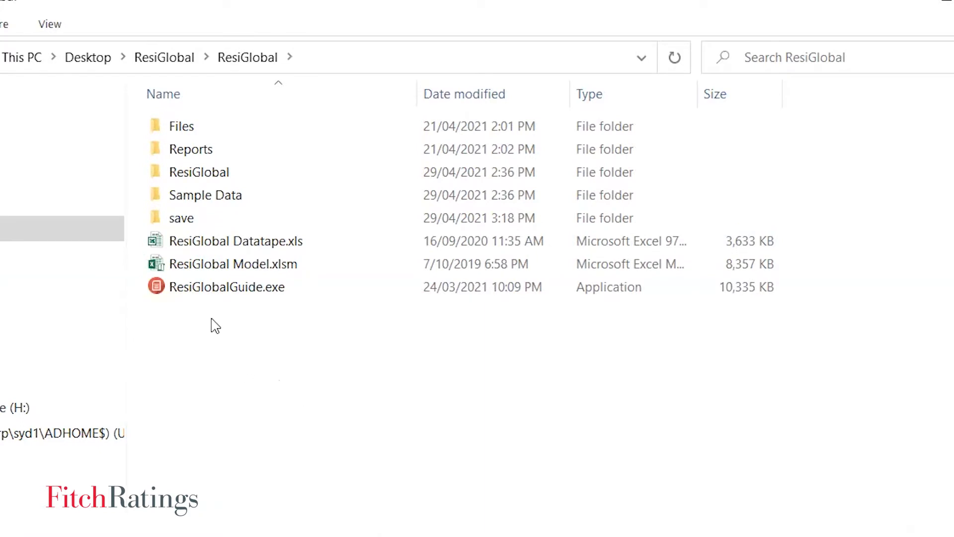
right_click(242, 298)
click(424, 394)
double_click(297, 291)
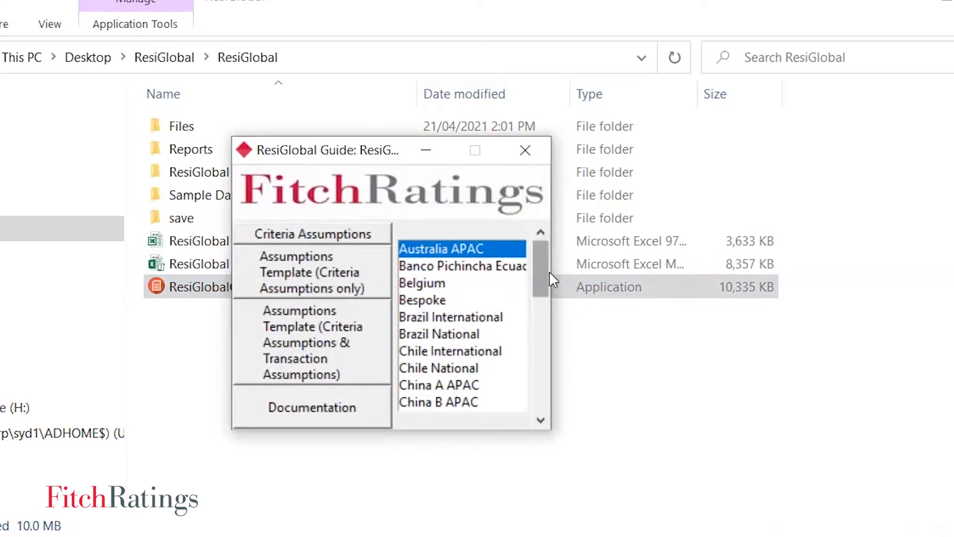
Open the PDF format of the ResiGlobal Datatape and Model guide from the guide's documentation.
click(314, 421)
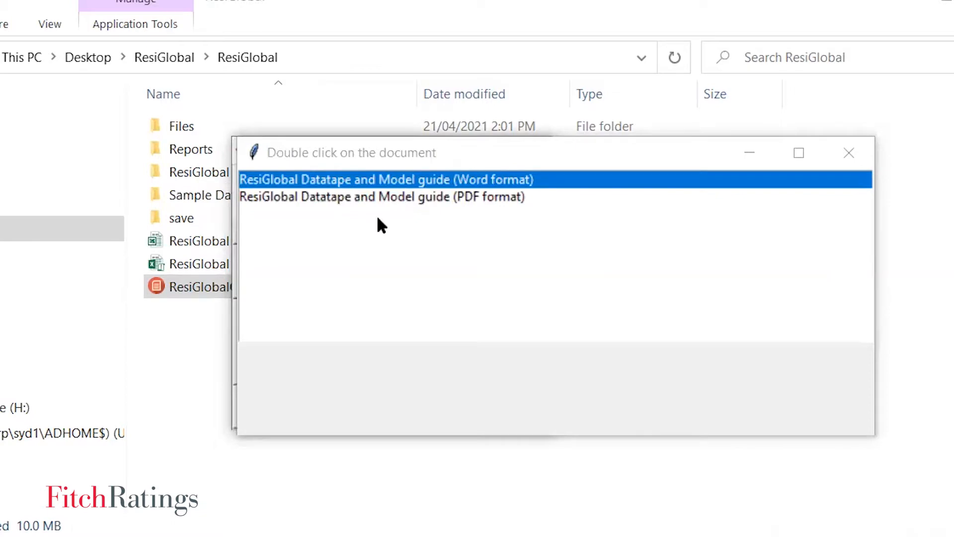
click(383, 201)
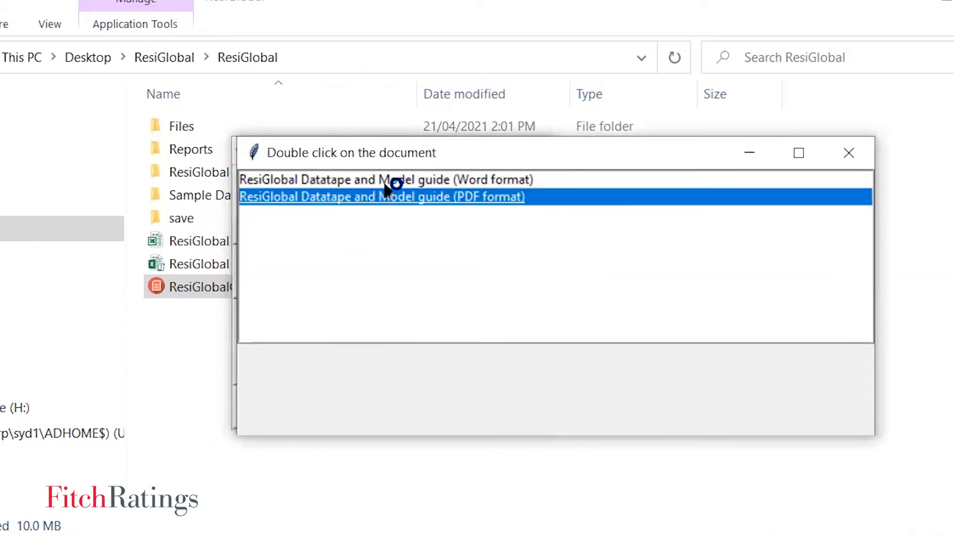
double_click(288, 197)
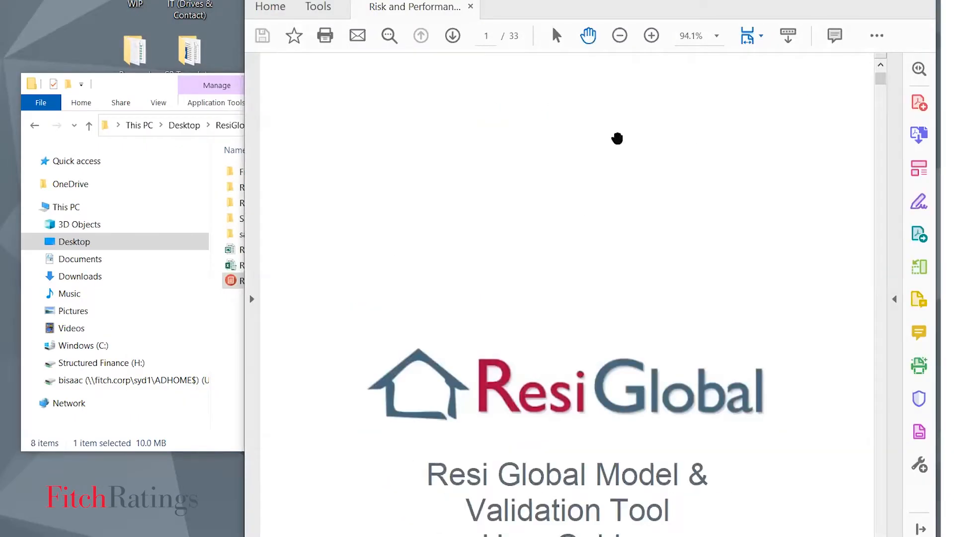
Skim the user guide's Introduction and Using Resi Global pages, then close the document list.
scroll(566, 136, down, 10)
scroll(646, 204, up, 4)
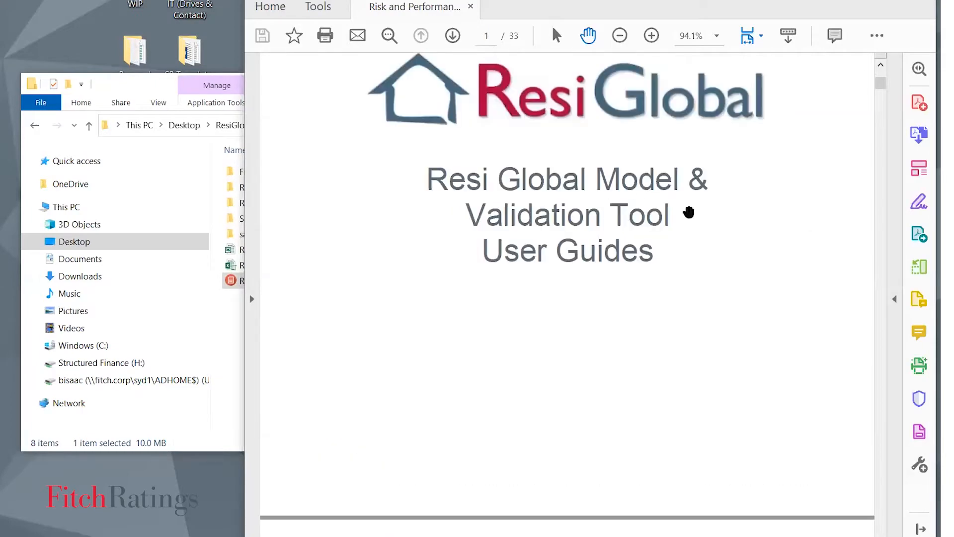
scroll(437, 192, down, 15)
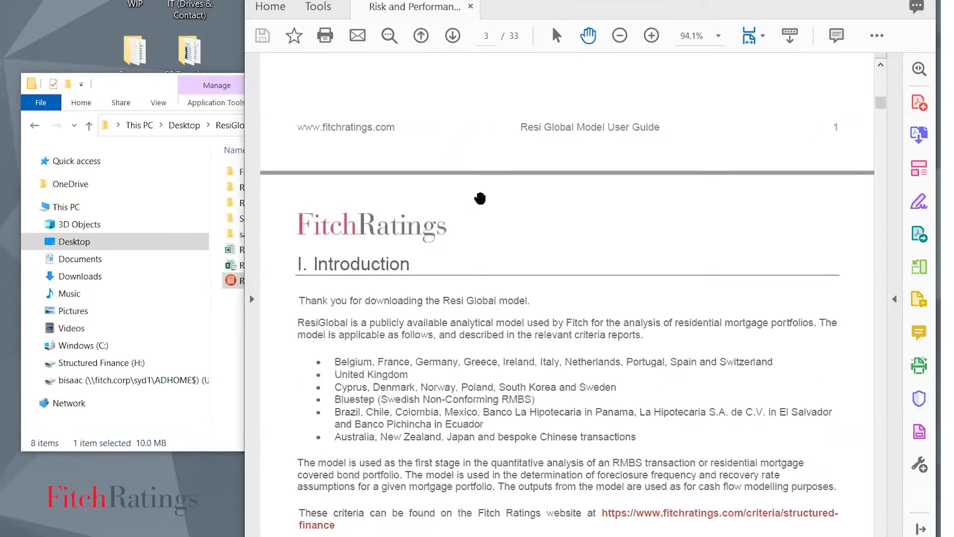
scroll(481, 191, down, 8)
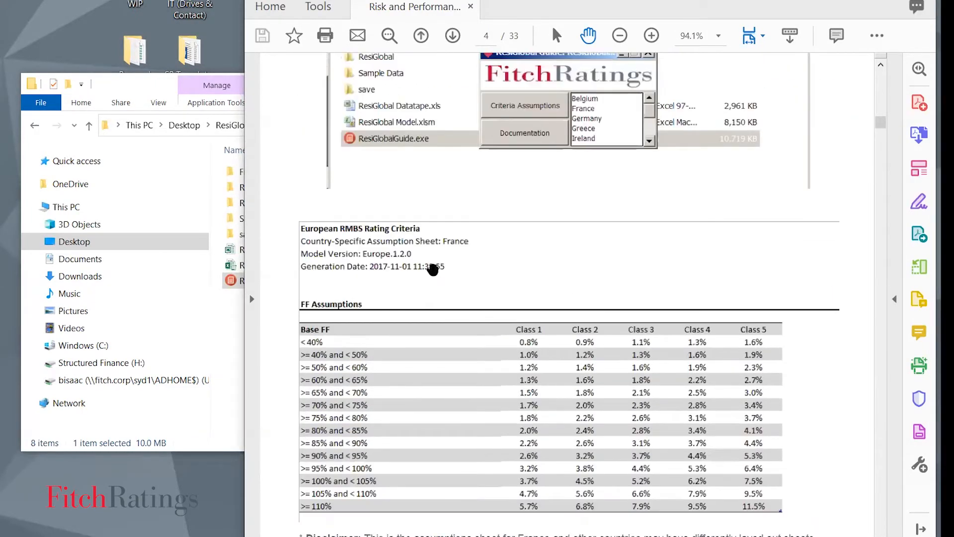
scroll(470, 260, up, 10)
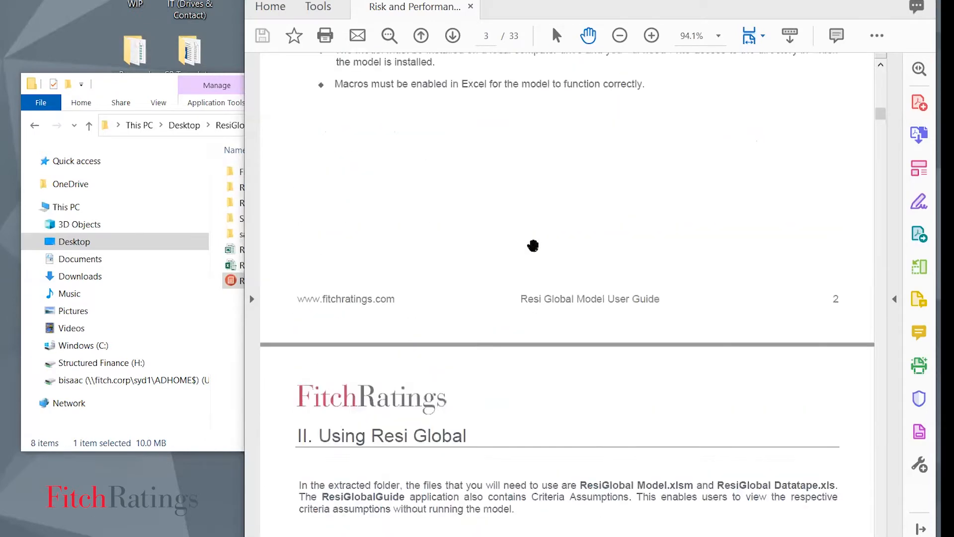
scroll(505, 227, down, 8)
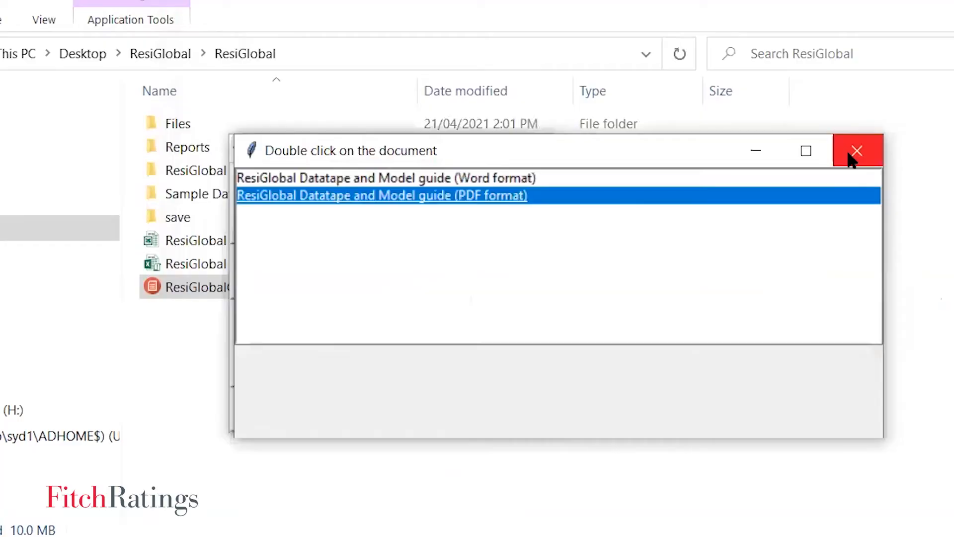
click(852, 150)
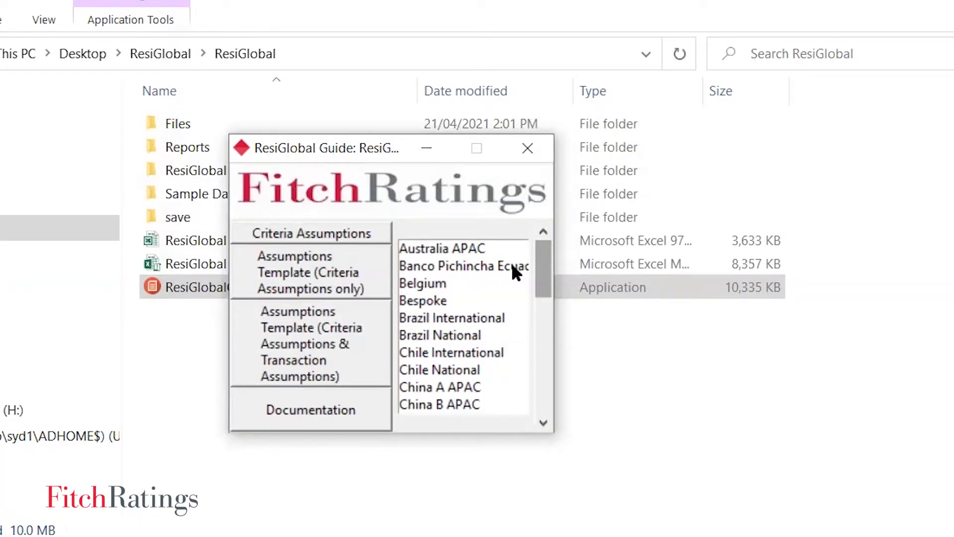
Generate the criteria-assumptions-only Assumptions Template for NewZealand APAC.
click(442, 250)
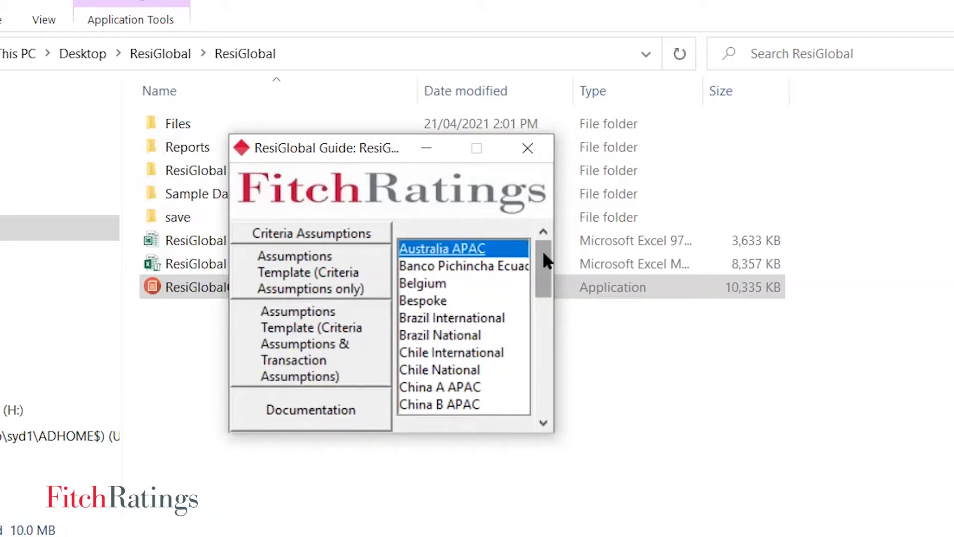
drag(543, 258, 537, 363)
click(468, 334)
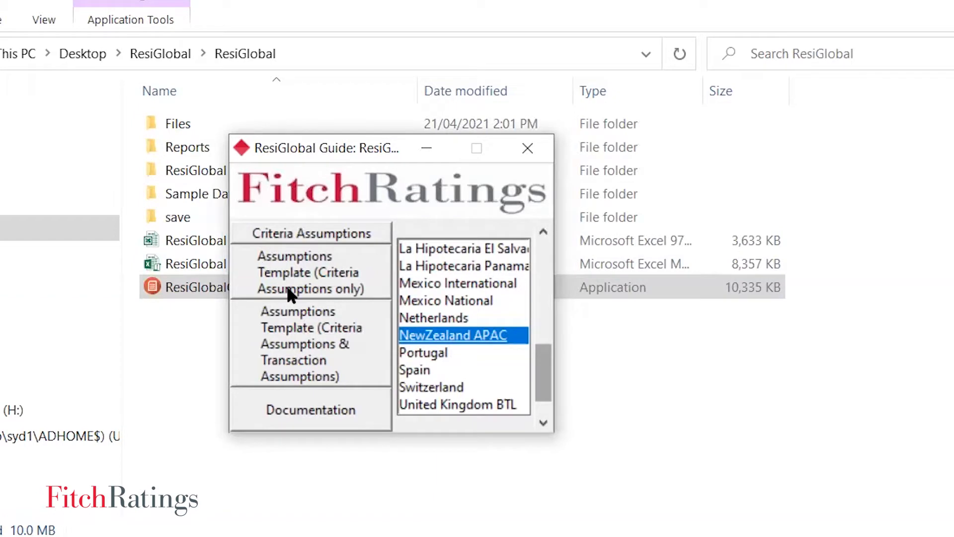
click(364, 274)
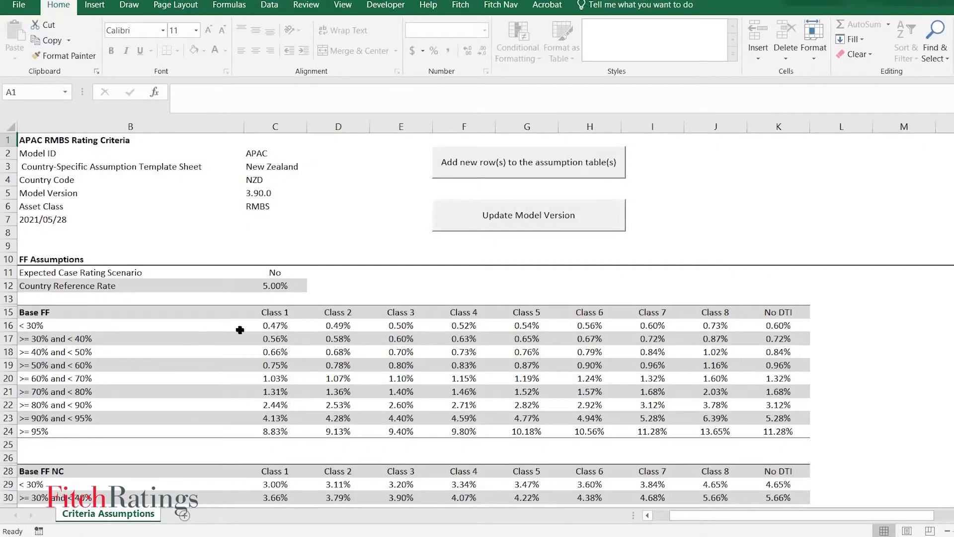
Examine the New Zealand criteria assumptions, from the Base FF tables through the adjustment factors to the quarterly index values.
drag(264, 326, 824, 343)
click(825, 338)
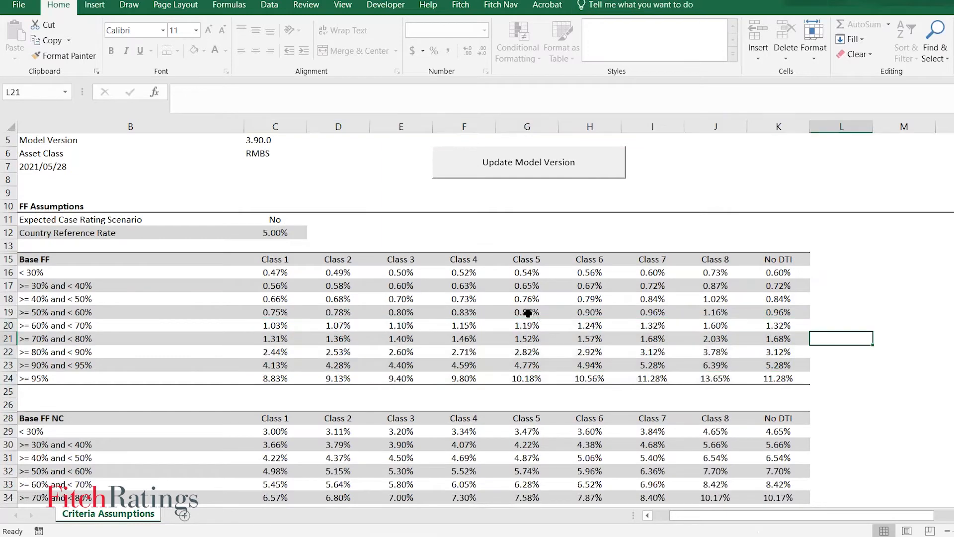
scroll(298, 343, down, 7)
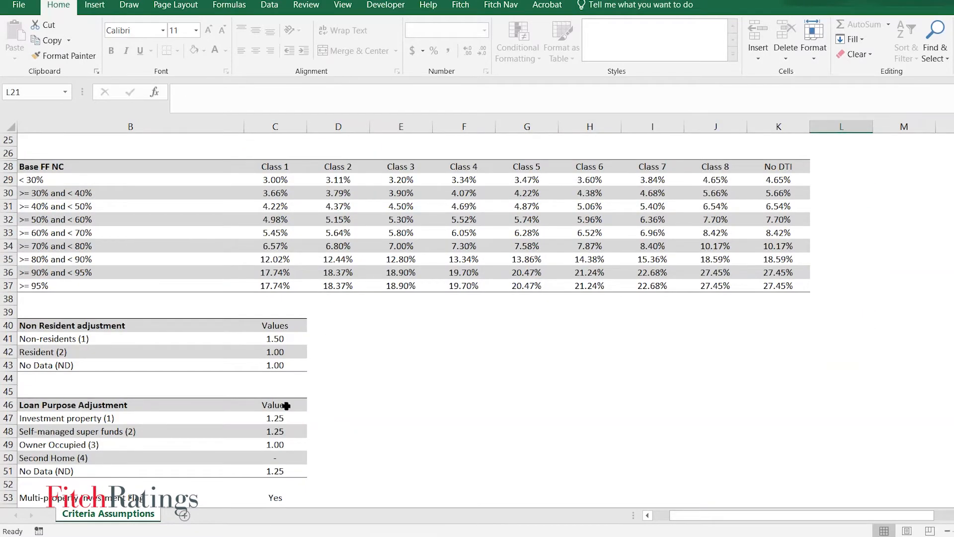
scroll(287, 403, down, 1)
click(275, 380)
scroll(280, 362, down, 20)
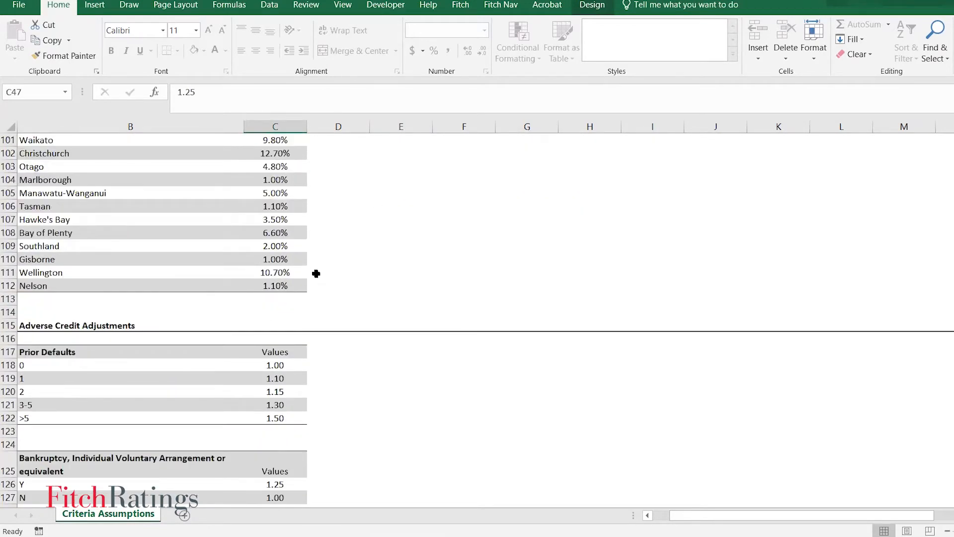
scroll(316, 273, down, 13)
scroll(318, 288, down, 15)
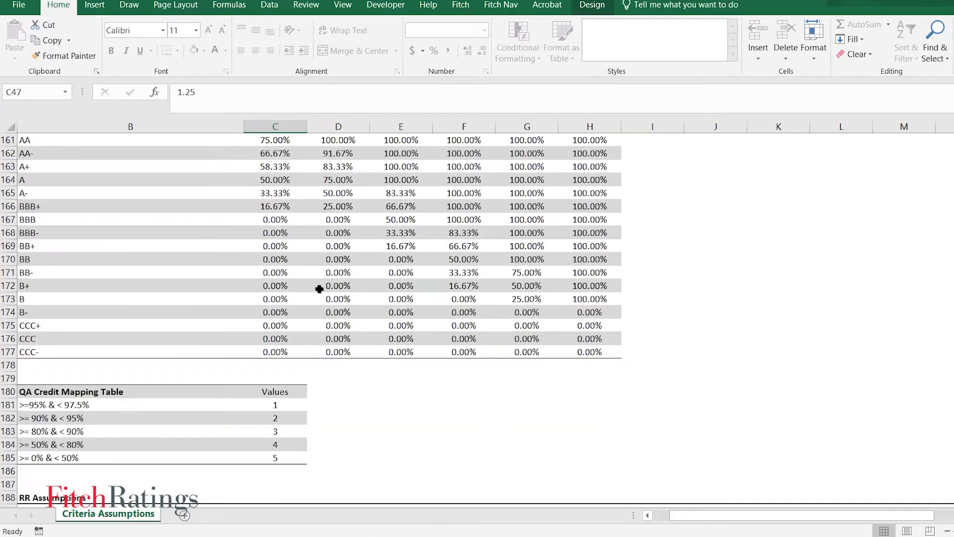
scroll(276, 289, down, 8)
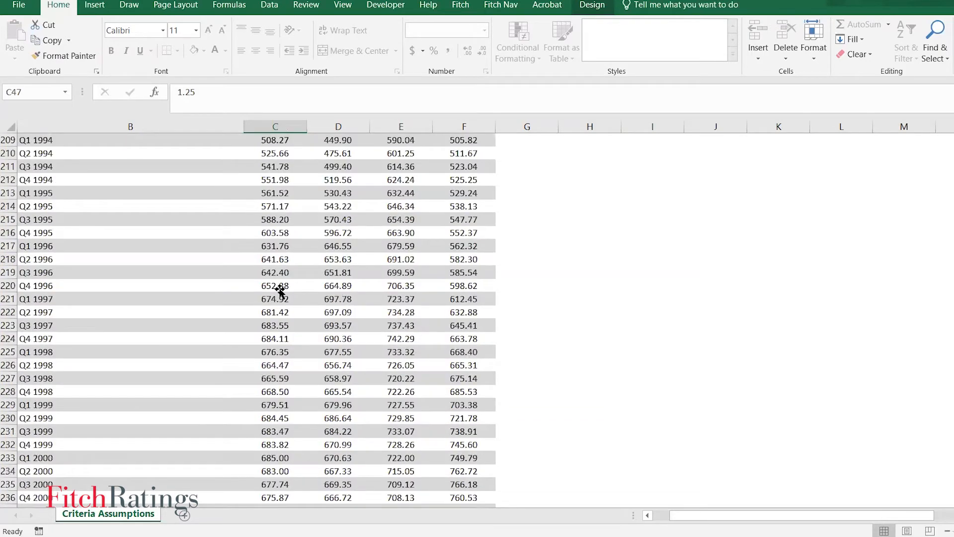
click(590, 325)
scroll(541, 348, up, 6)
scroll(542, 348, up, 6)
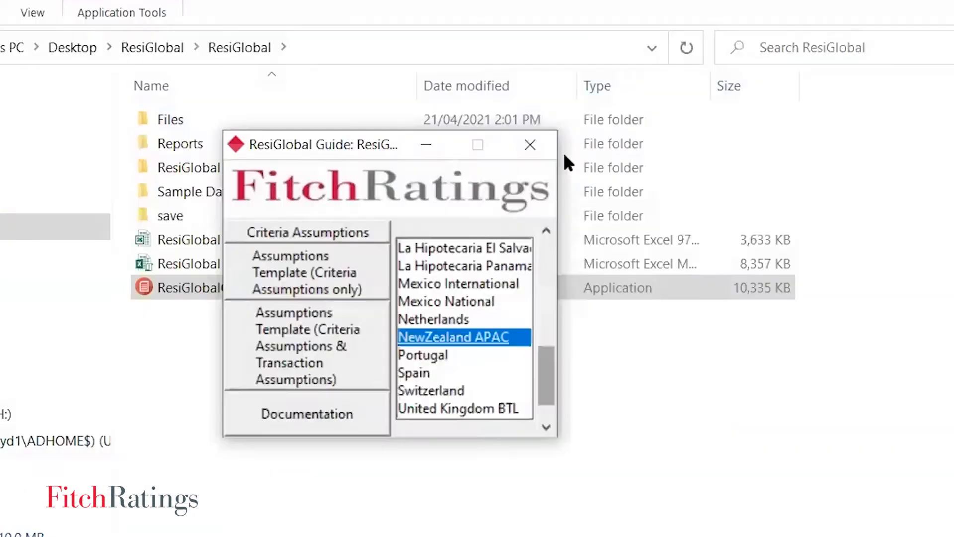
Close the ResiGlobal Guide and open ResiGlobal Datatape.xls.
click(534, 146)
click(327, 385)
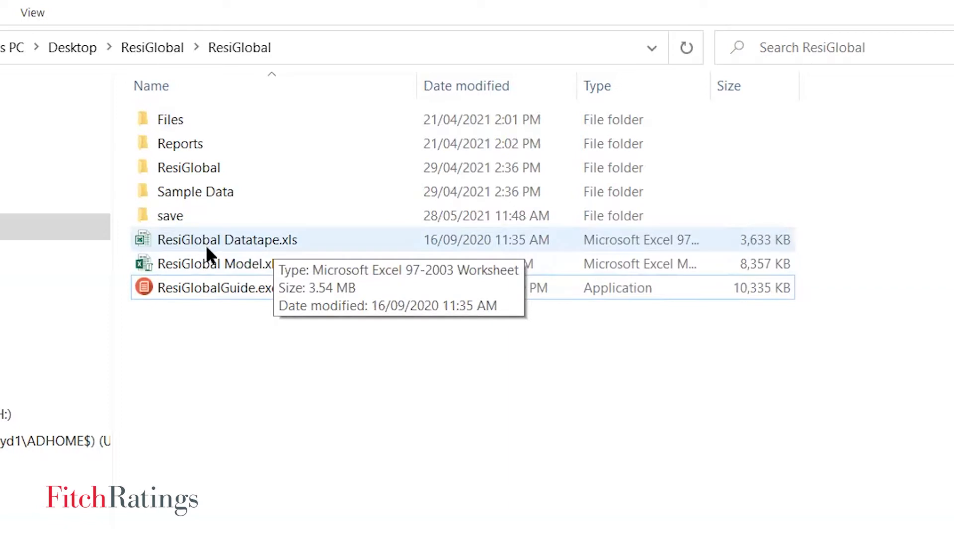
double_click(230, 238)
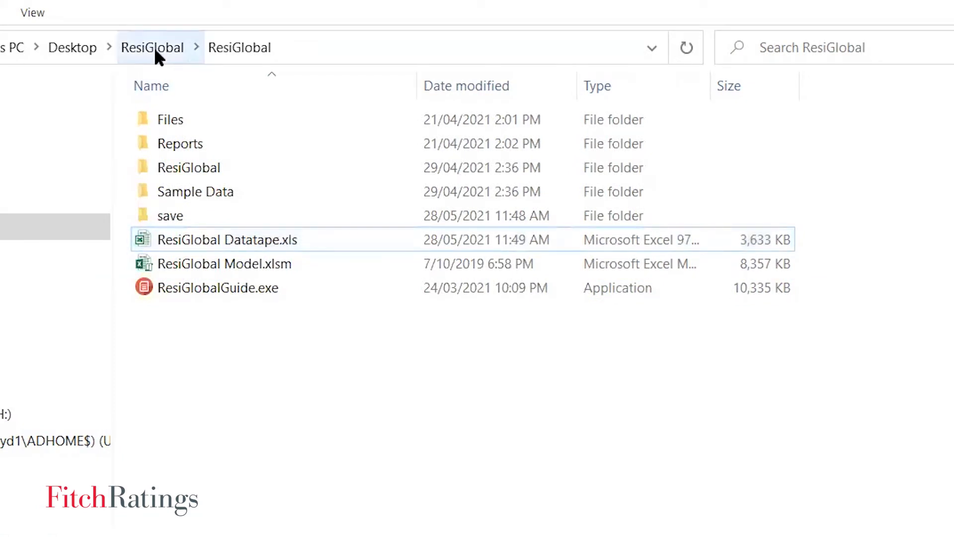
Return to the parent ResiGlobal folder and look over the Demo Poolcut workbooks.
click(180, 46)
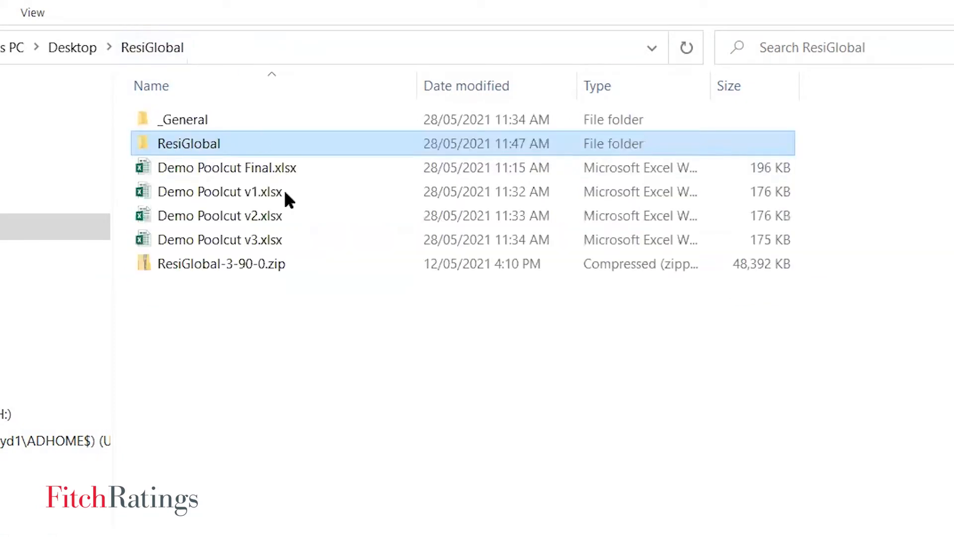
click(238, 172)
click(243, 237)
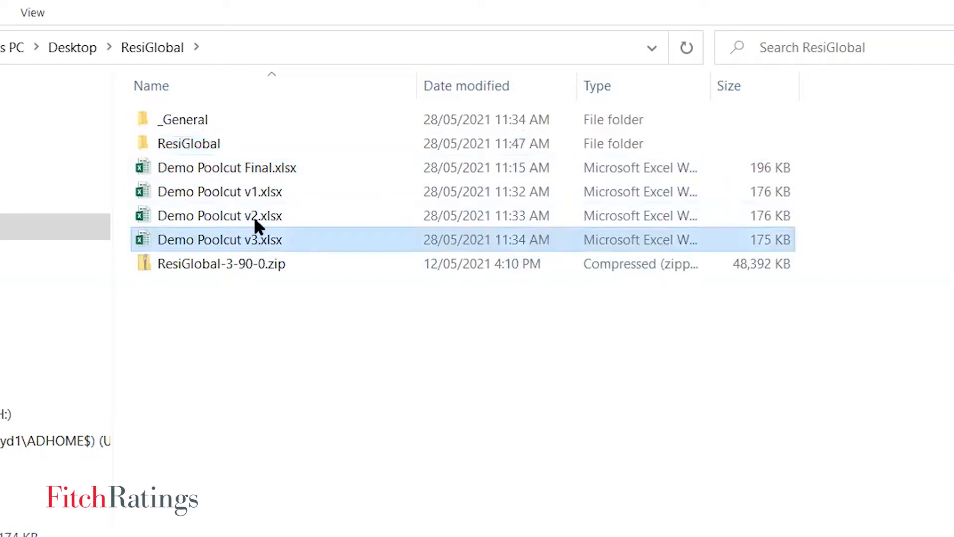
click(263, 194)
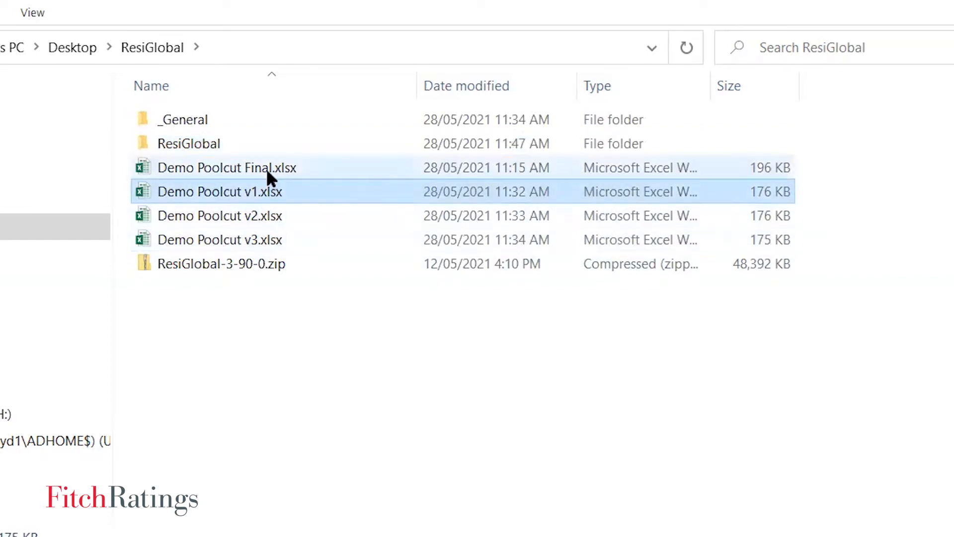
click(259, 160)
click(258, 152)
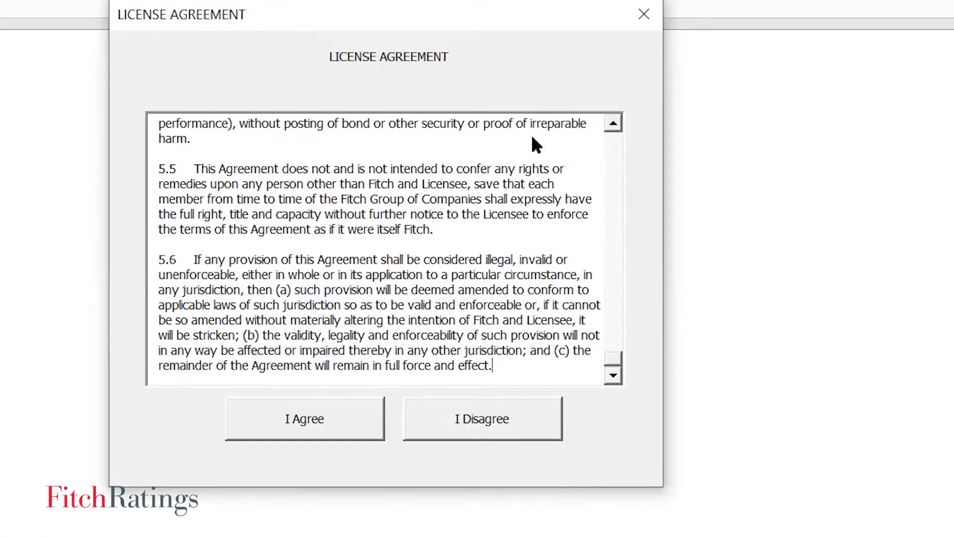
Accept the ResiGlobal datatape's license agreement.
click(281, 423)
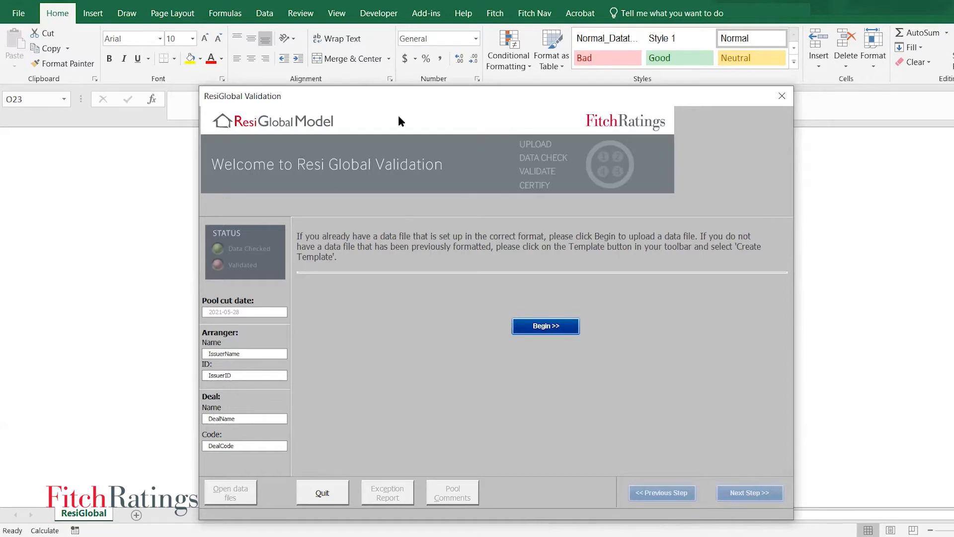
Create a new ResiGlobal datatape template for Australia APAC.
click(427, 13)
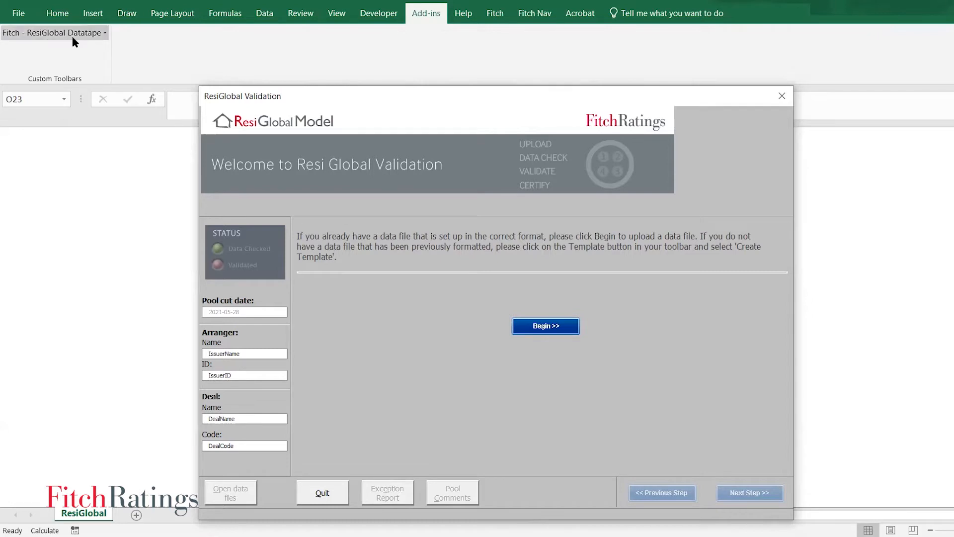
click(103, 32)
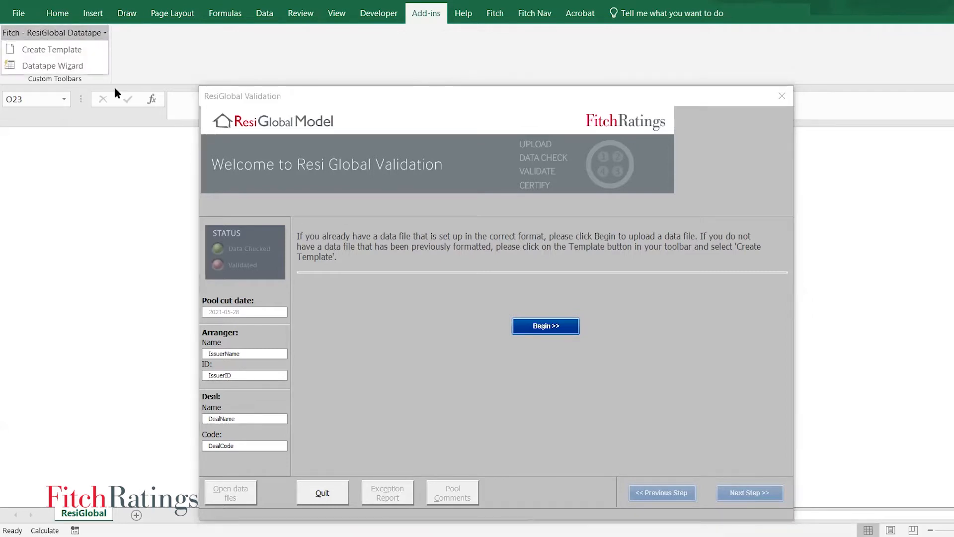
click(53, 51)
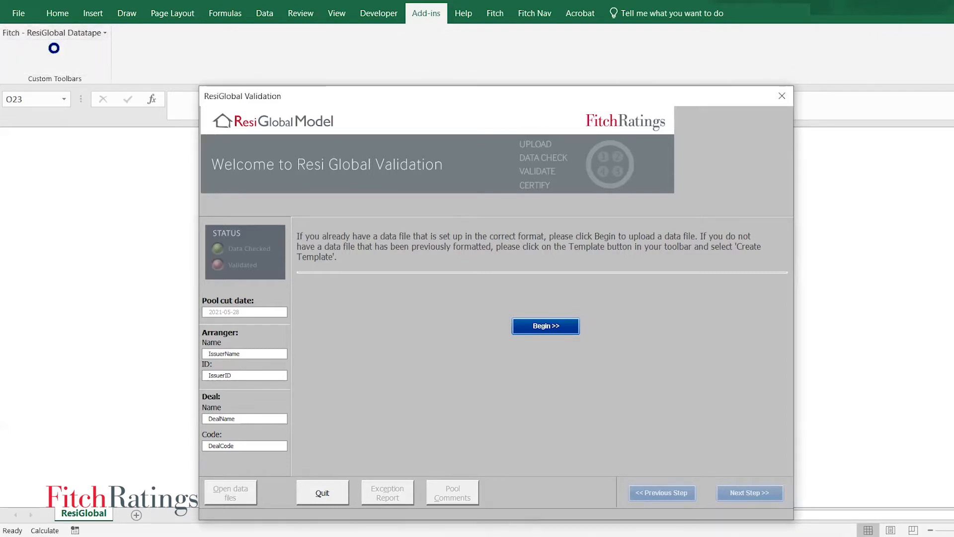
mouse_move(588, 188)
mouse_down()
mouse_move(591, 275)
mouse_move(591, 189)
mouse_up()
click(489, 201)
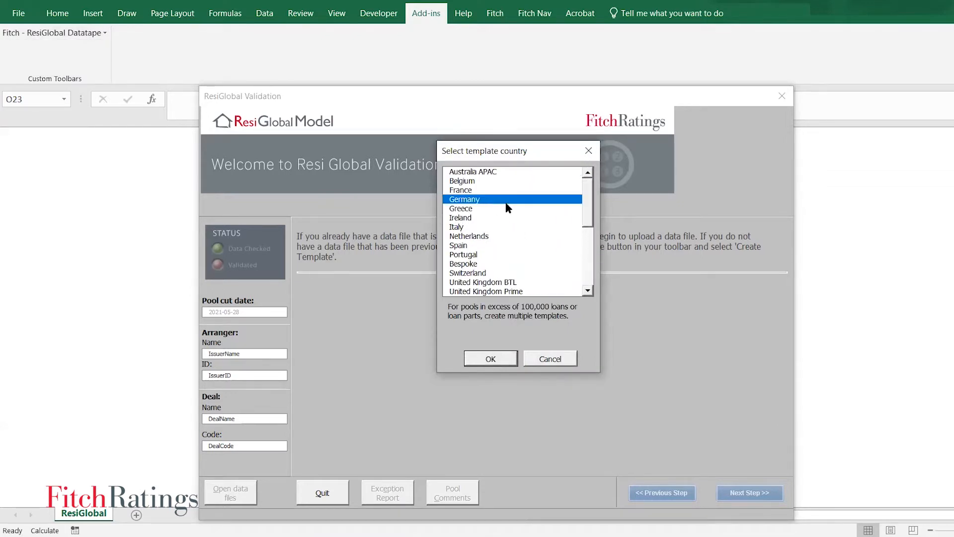
click(475, 181)
click(492, 172)
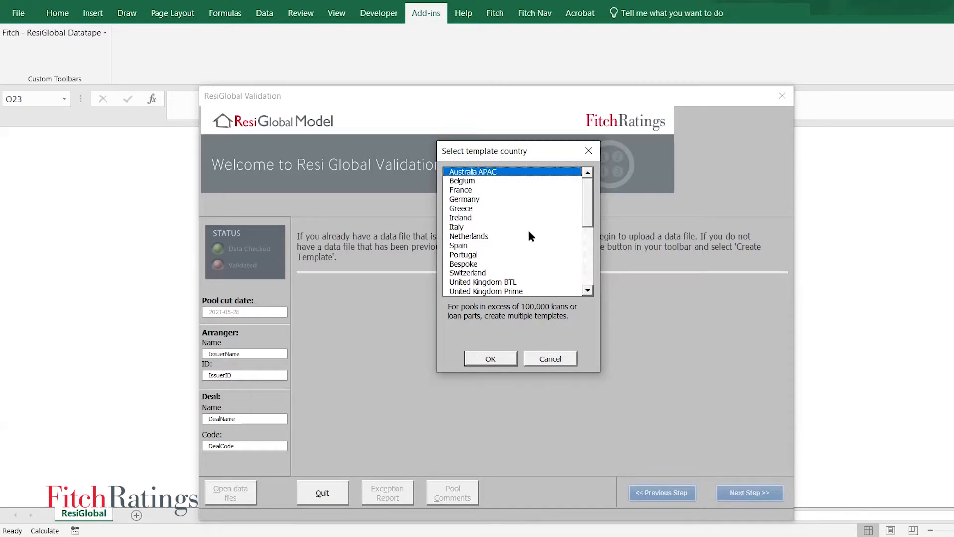
click(496, 362)
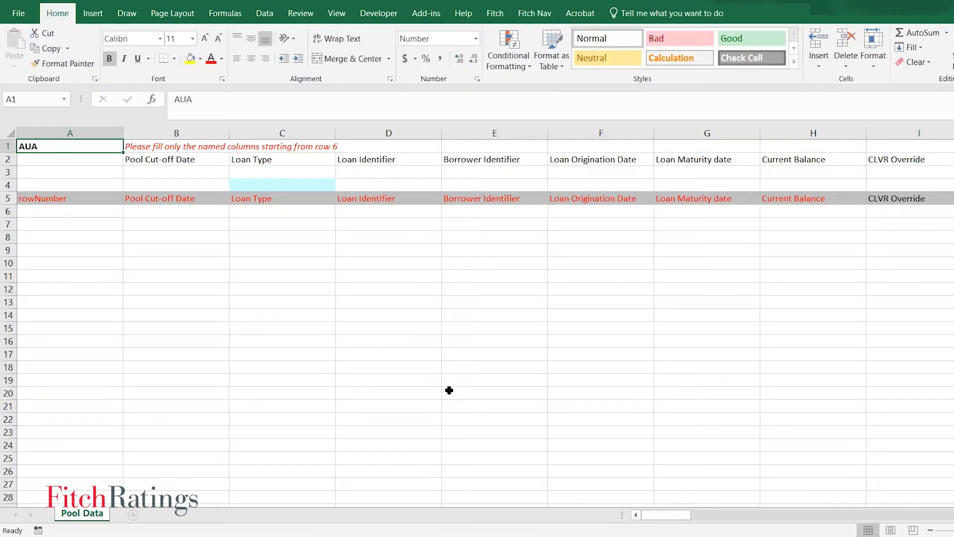
Examine where data entry starts in row 6 of the template, under the rowNumber and Pool Cut-off Date columns.
scroll(377, 289, down, 1)
scroll(341, 299, up, 1)
click(68, 212)
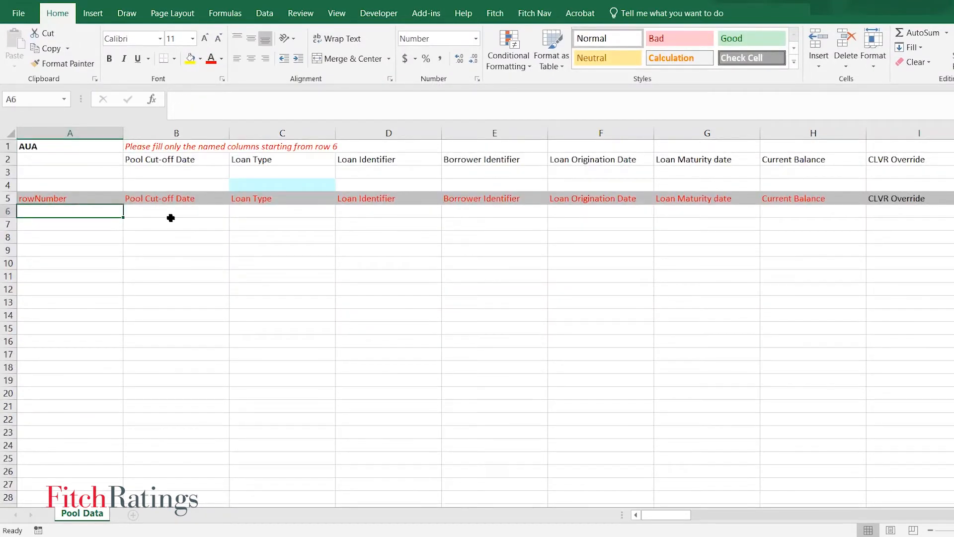
click(154, 210)
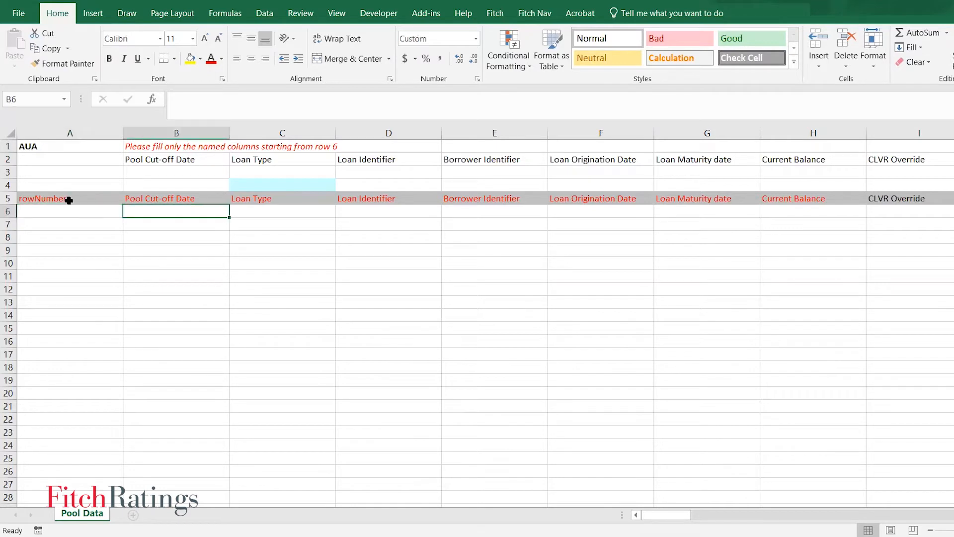
key(Return)
click(100, 210)
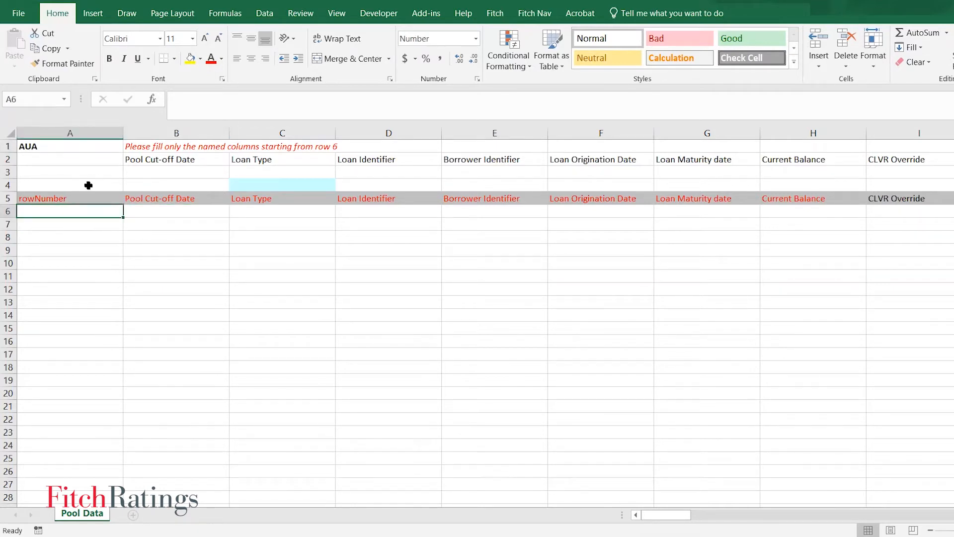
click(132, 223)
click(217, 212)
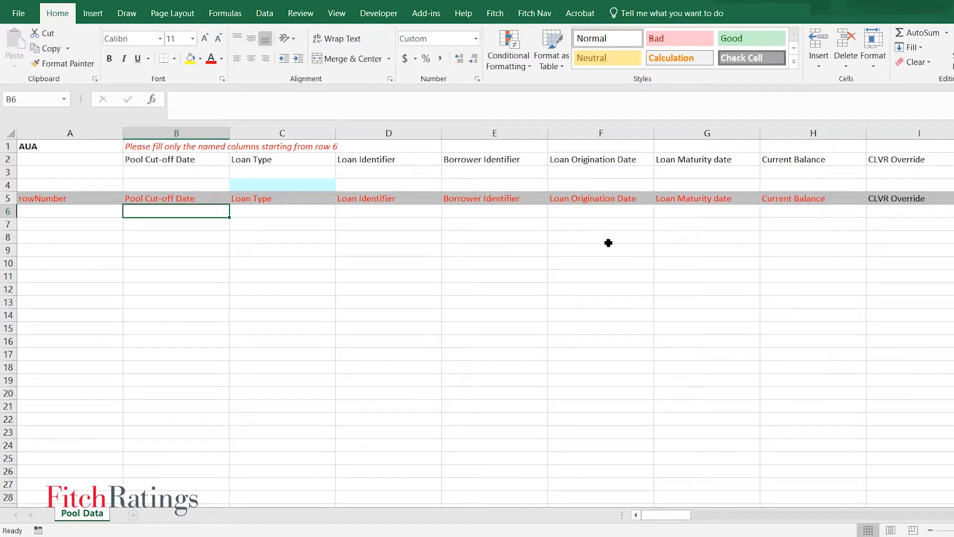
Review the row 5 field headers of the Pool Data sheet from rowNumber across to CLVR Override.
drag(658, 514, 634, 509)
click(52, 200)
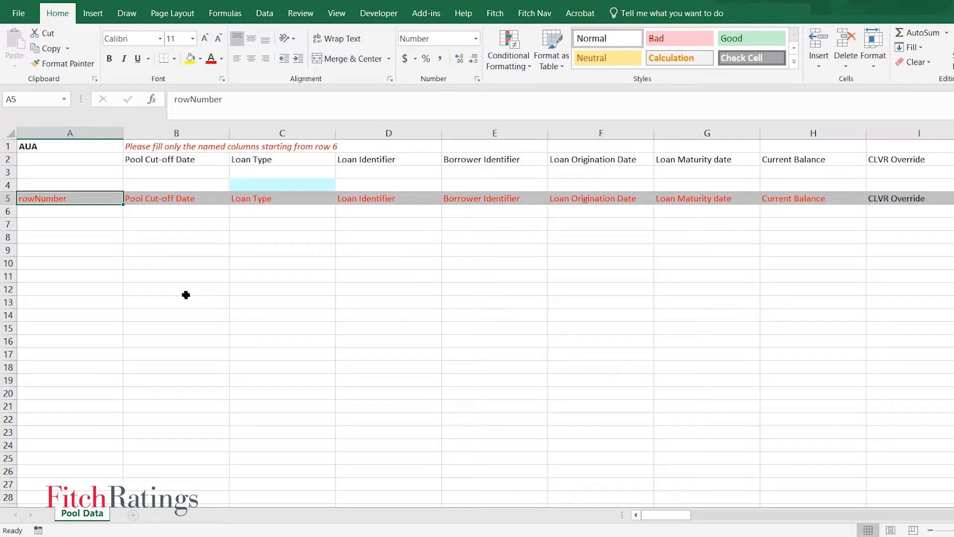
key(Right)
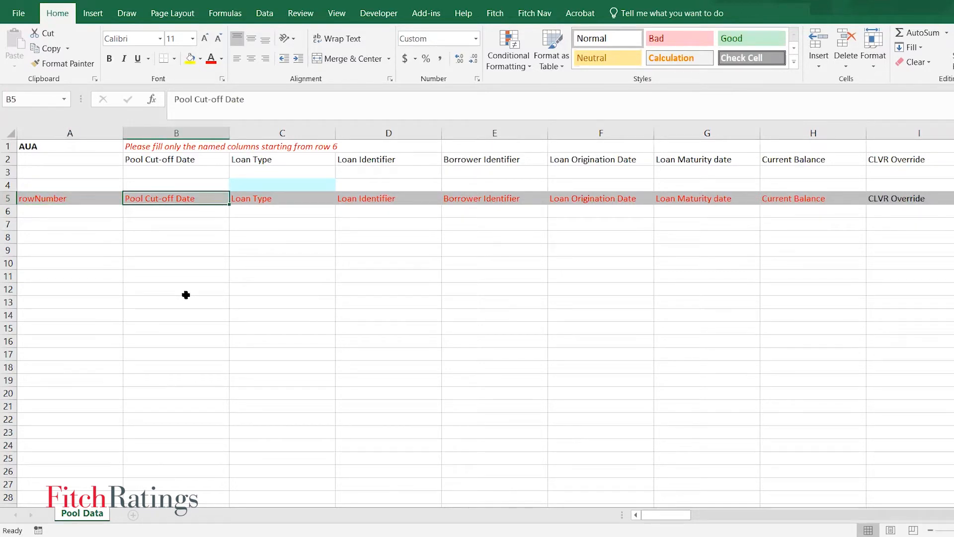
key(Down)
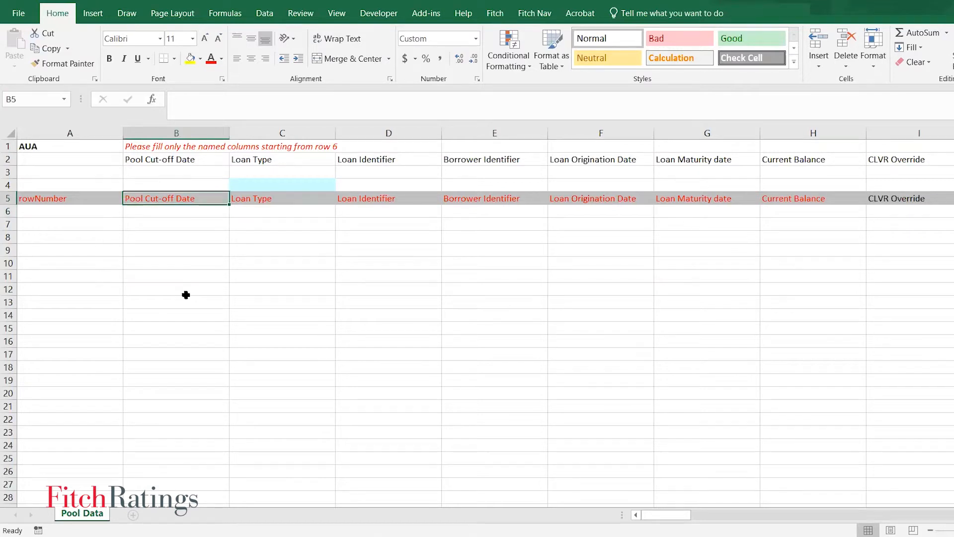
key(Up)
key(Right)
key(Right)
key(Right)
key(Right)
key(Right)
key(Right)
key(Right)
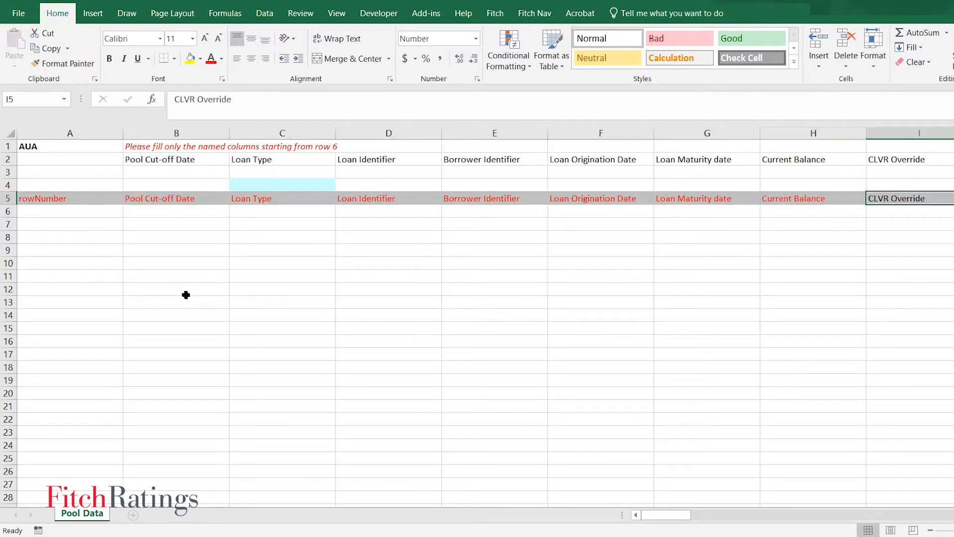
Inspect the CLVR Override column and the neighbouring Scheduled Balance and SLVR Override fields for their header colouring.
drag(897, 196, 898, 225)
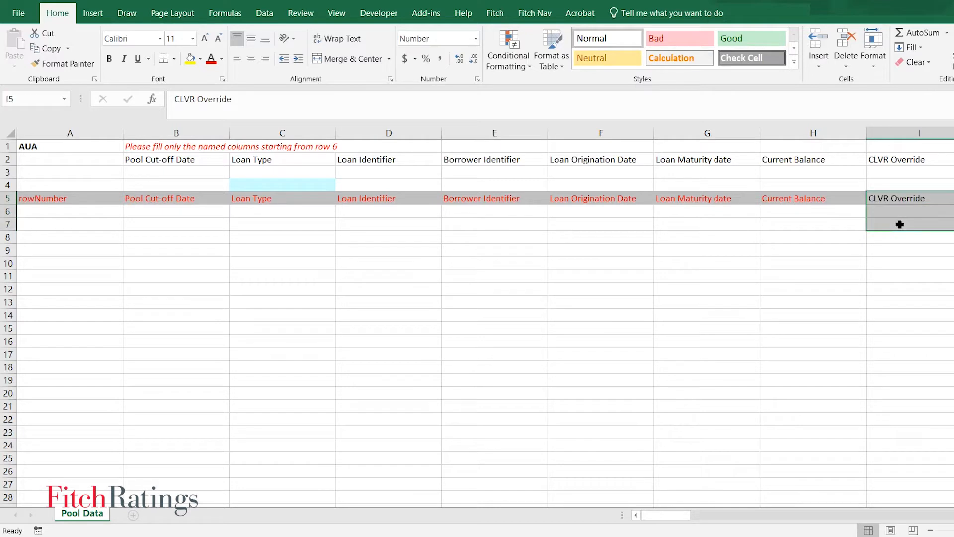
click(901, 198)
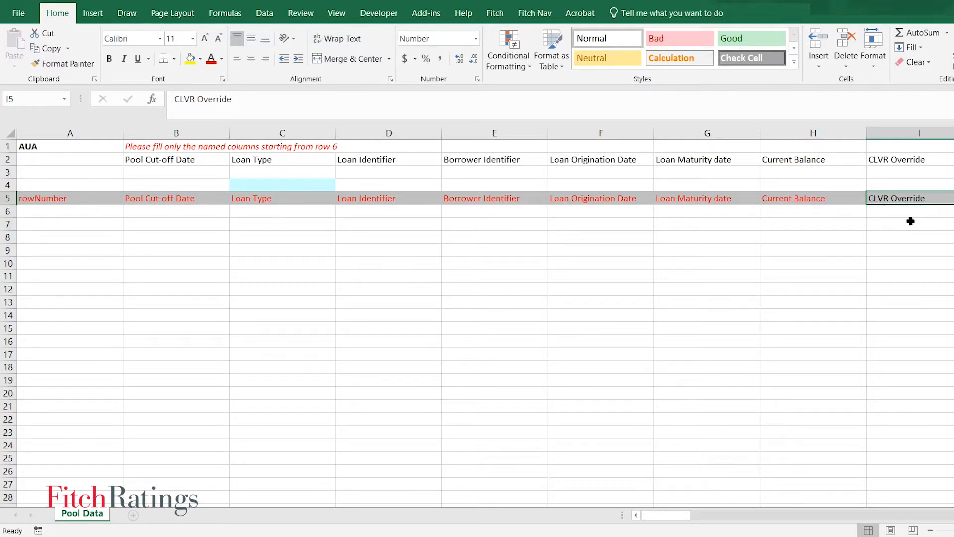
click(913, 133)
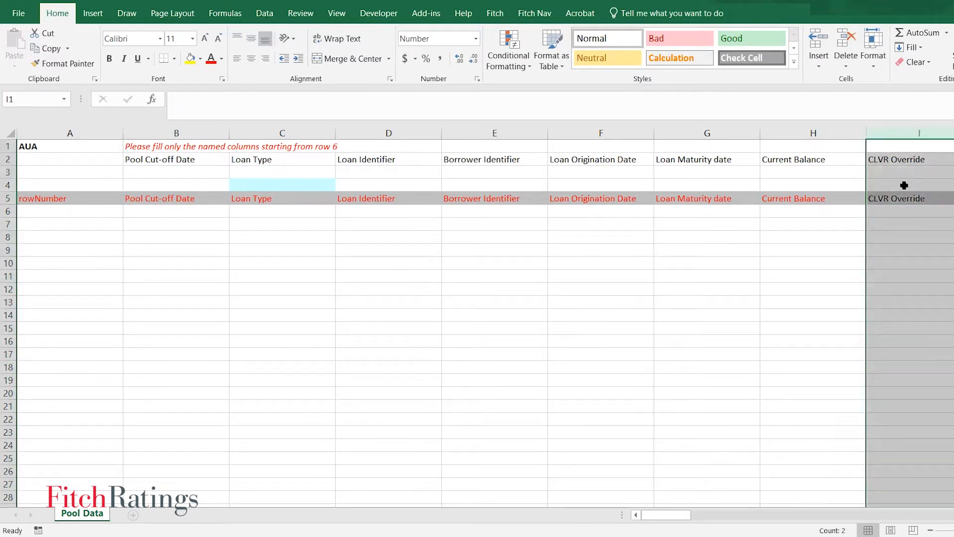
click(925, 211)
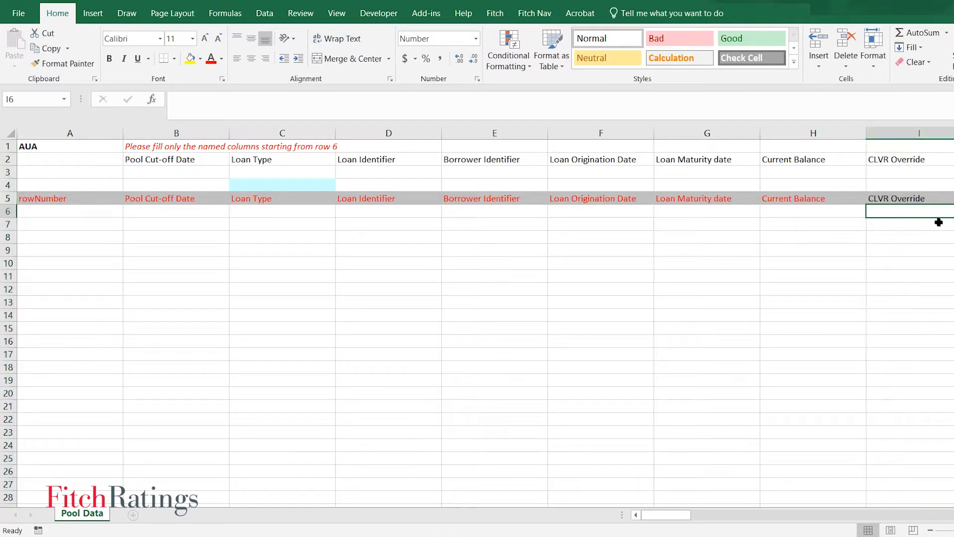
key(Right)
key(Right)
key(Right)
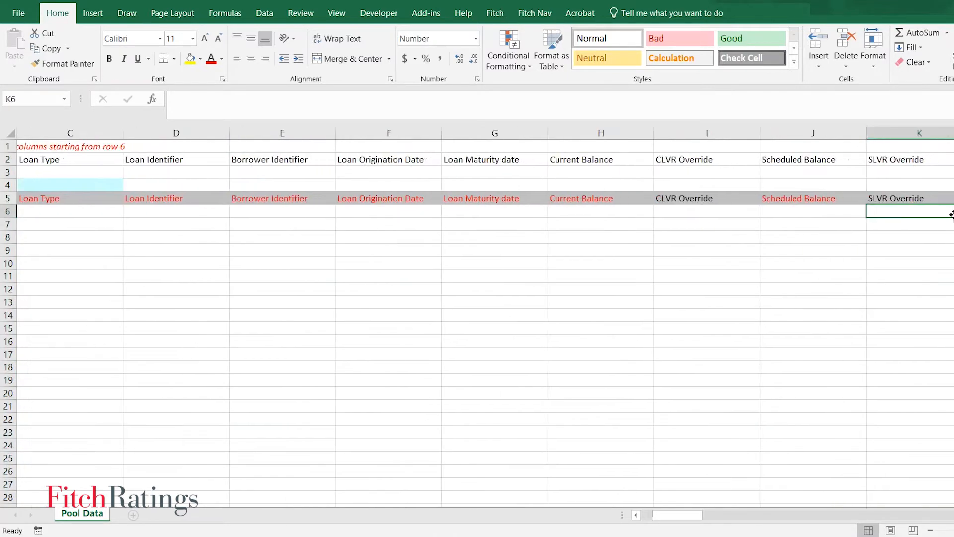
key(Left)
key(Left)
key(Left)
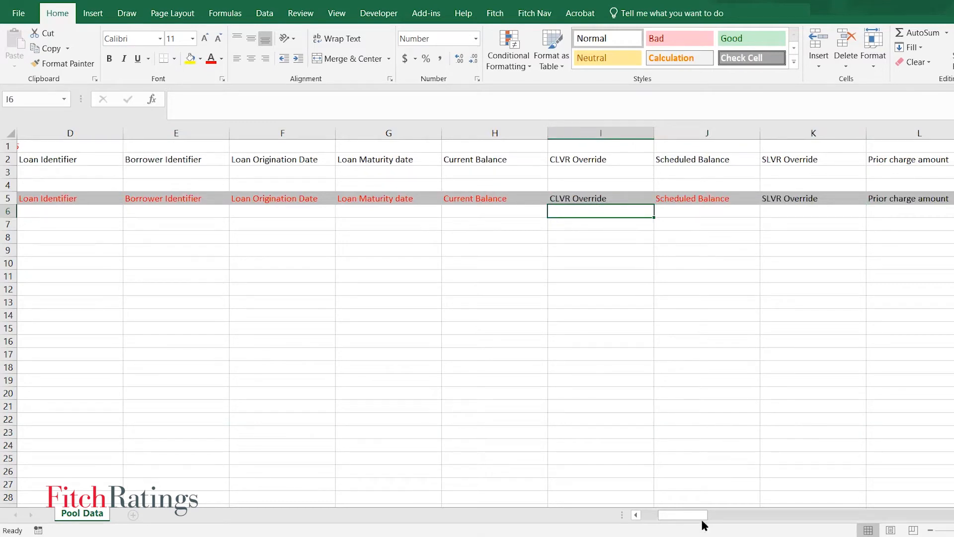
drag(700, 516, 628, 509)
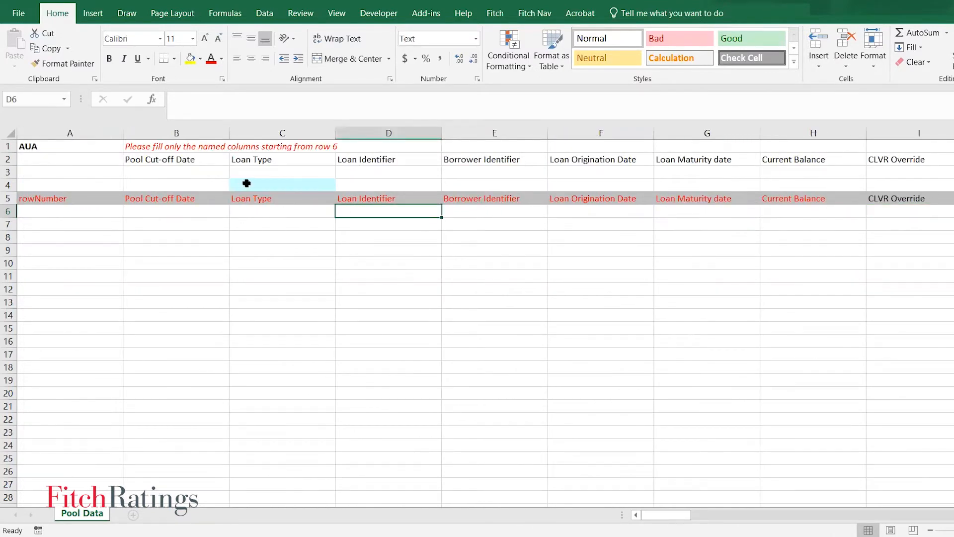
View the permitted Loan Type values in cell C4 without choosing one.
click(247, 184)
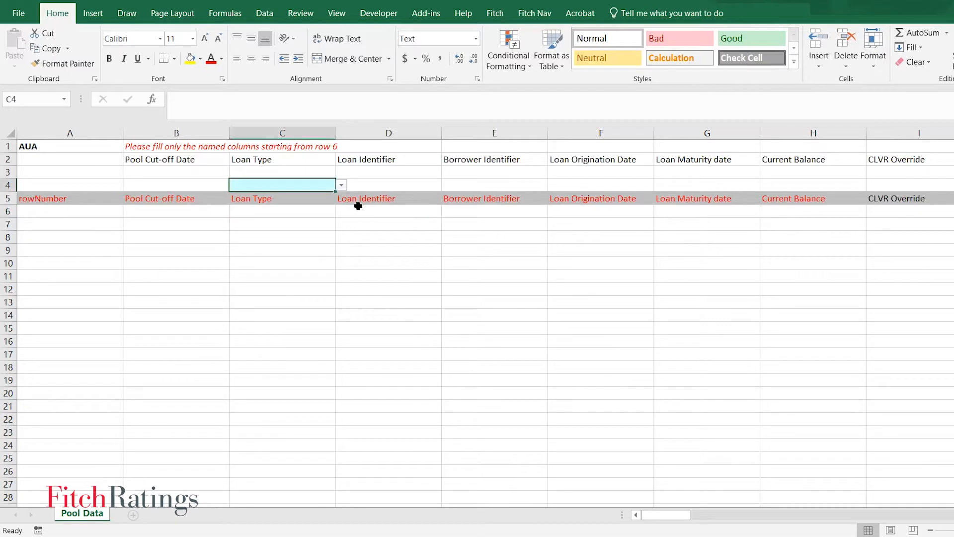
click(212, 188)
click(352, 187)
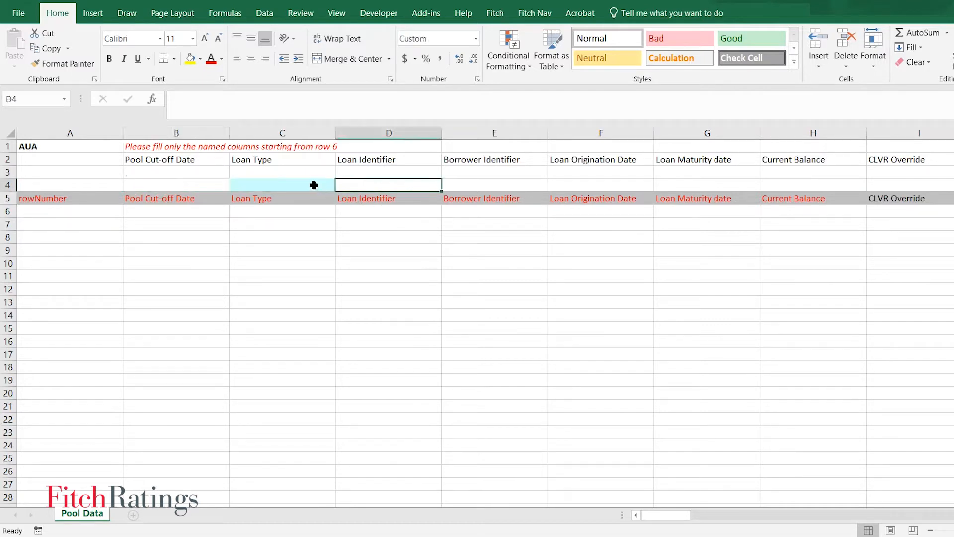
click(332, 187)
click(342, 184)
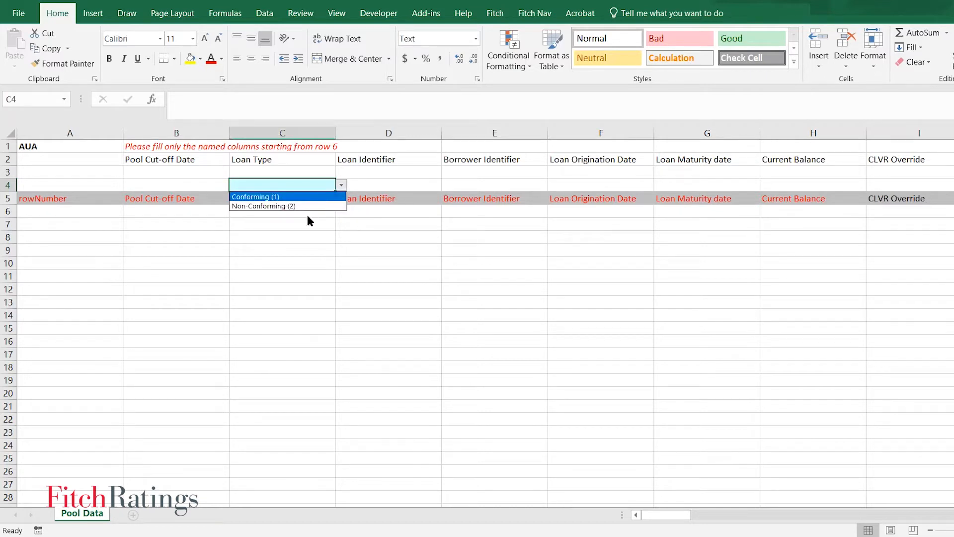
key(Escape)
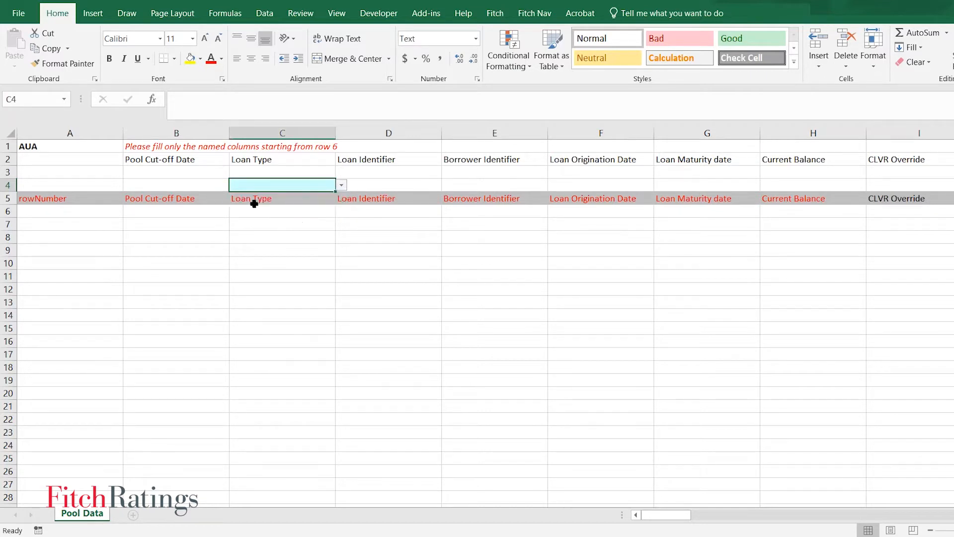
click(341, 184)
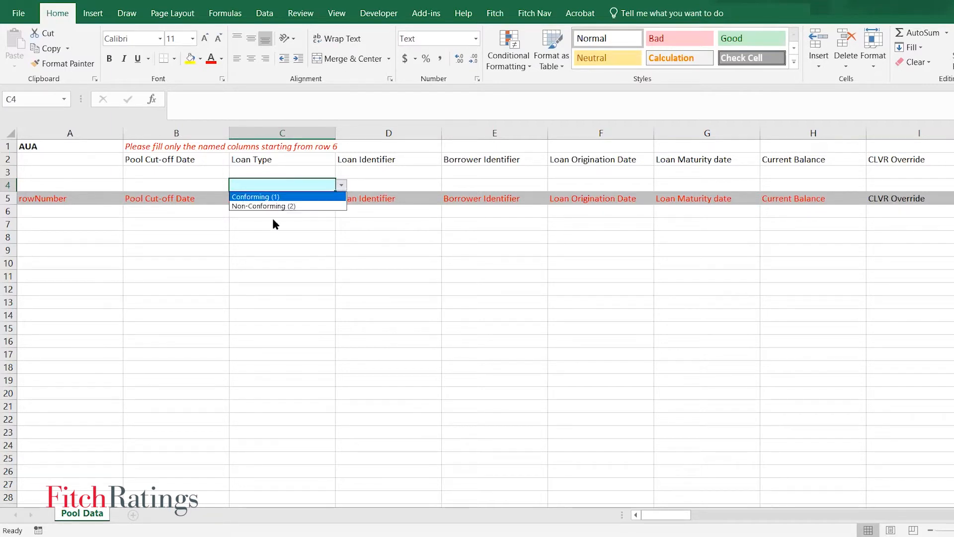
click(342, 186)
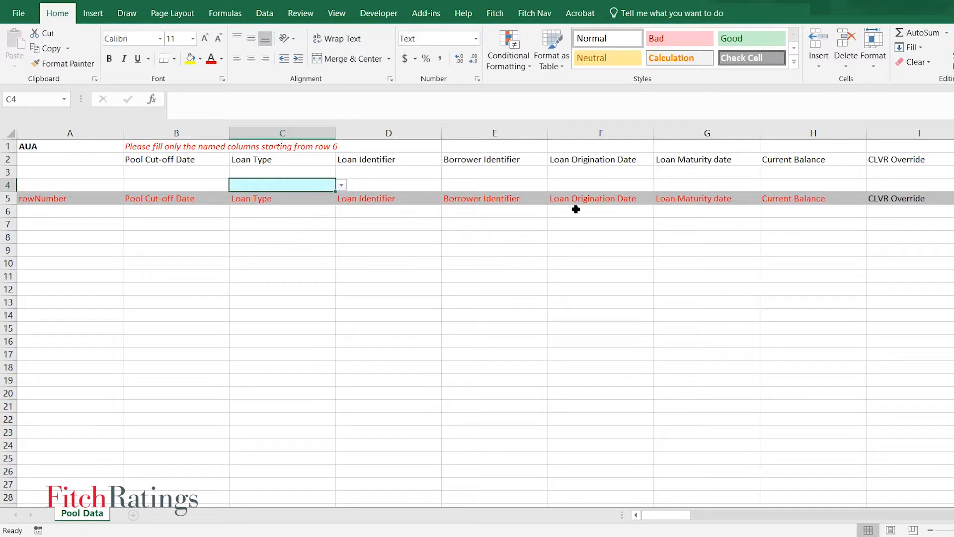
Browse the permitted Location 1 codes in cell O4 without choosing one, and look at the adjacent Province 1 column.
drag(786, 224, 952, 224)
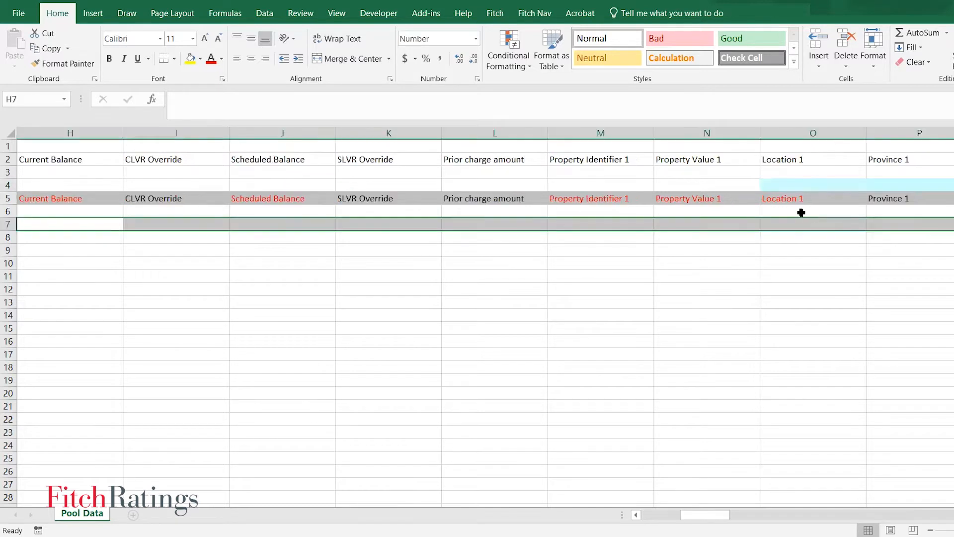
click(801, 212)
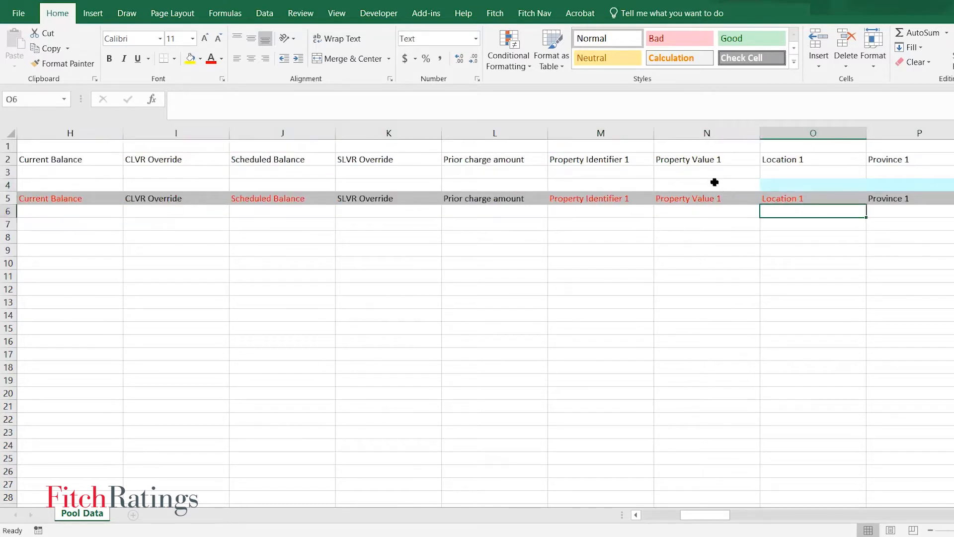
click(715, 185)
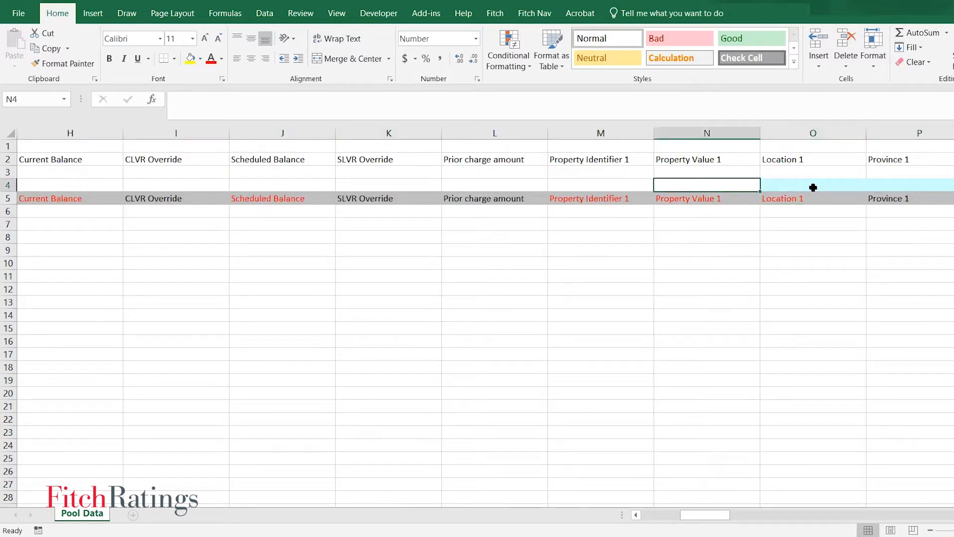
click(848, 186)
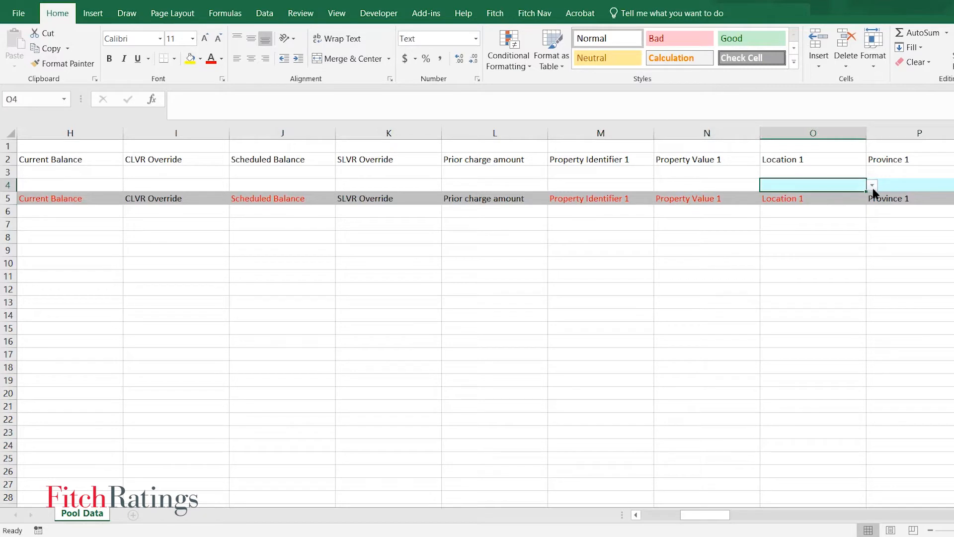
click(872, 186)
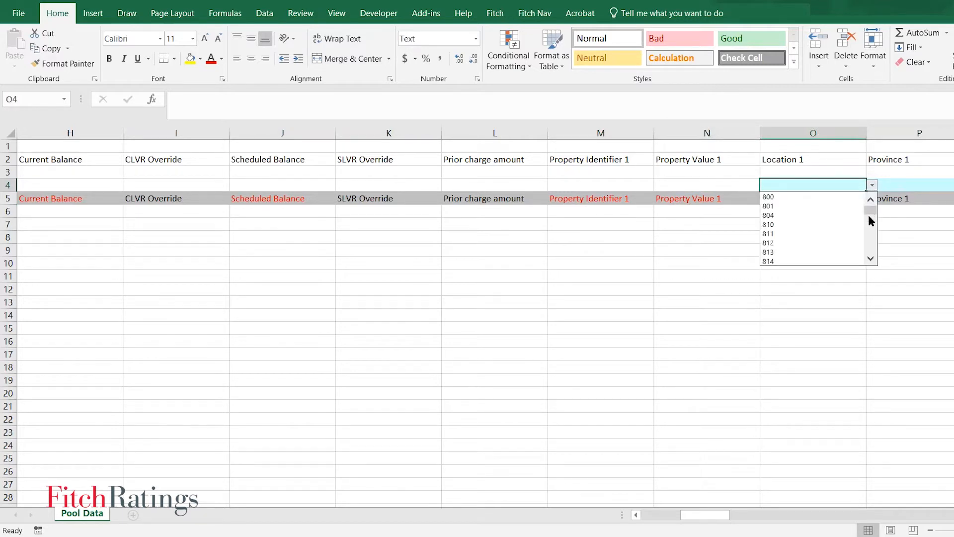
click(871, 259)
click(871, 202)
click(873, 206)
mouse_move(869, 213)
mouse_down()
mouse_move(875, 258)
mouse_move(869, 208)
mouse_up()
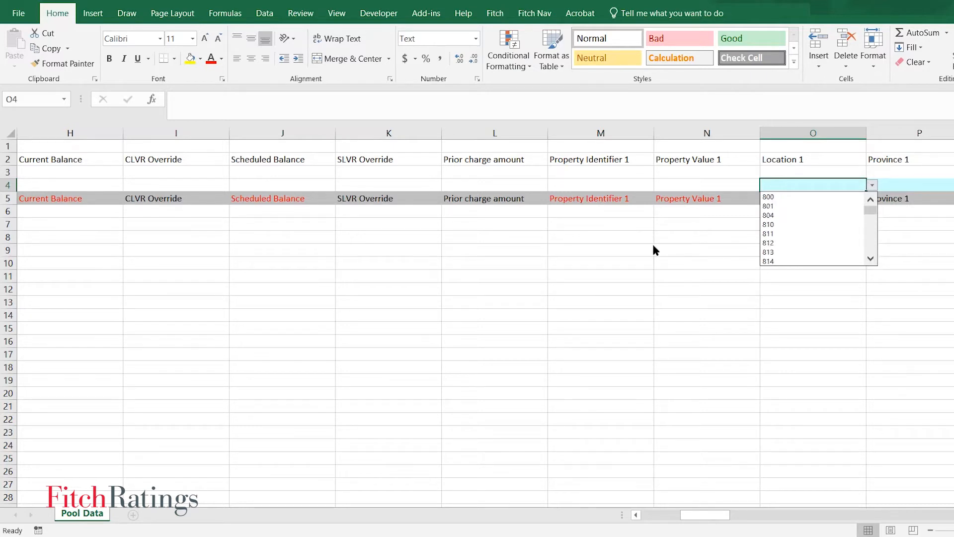
click(696, 239)
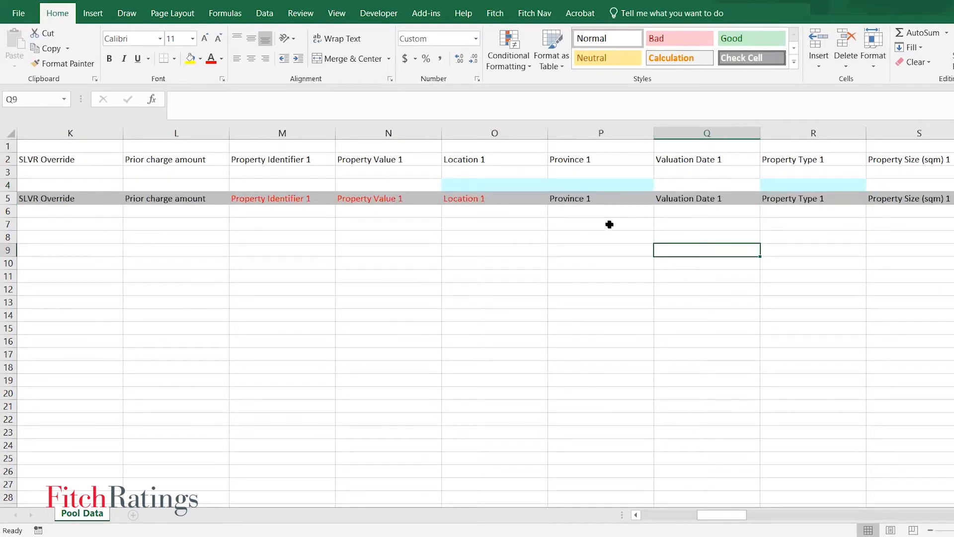
click(607, 223)
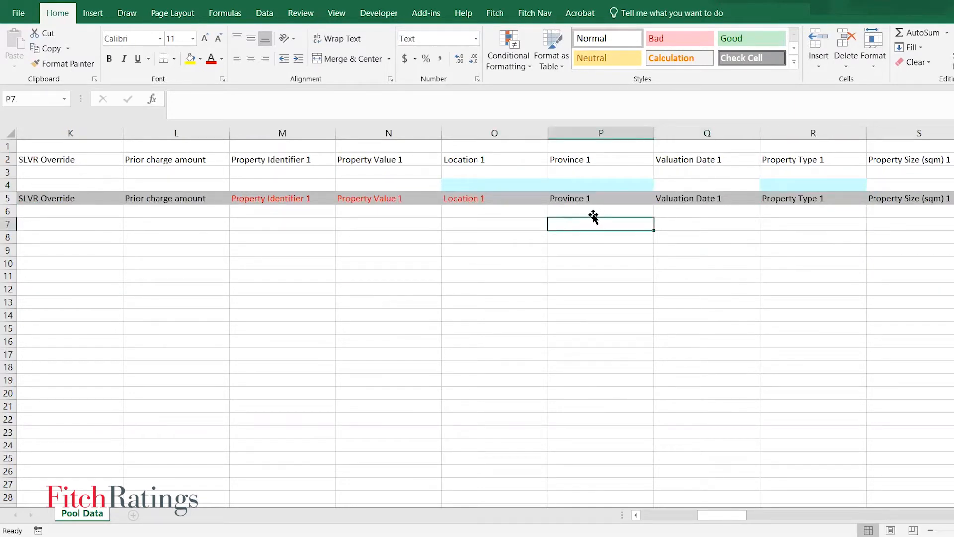
Inspect the Province 1 column and view its permitted values in cell P4 without choosing one.
click(606, 212)
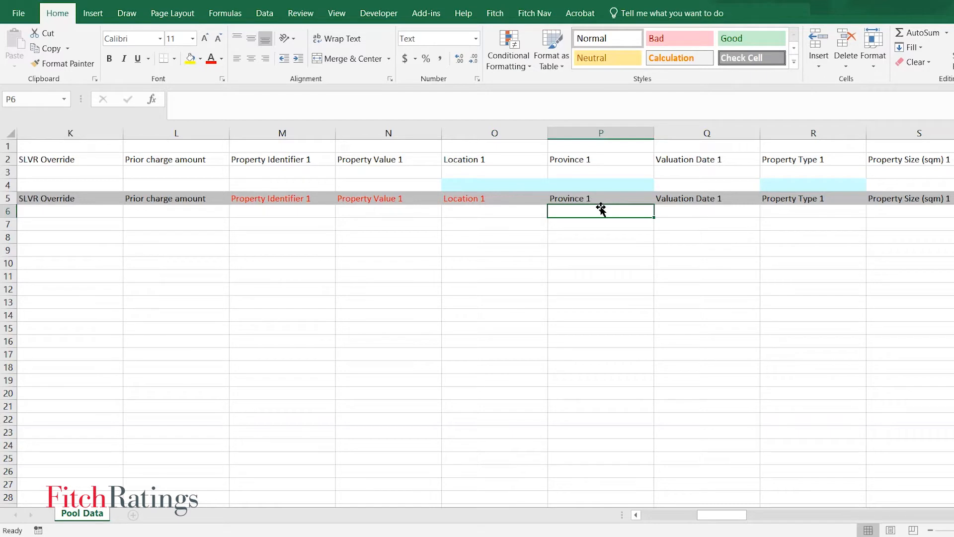
click(601, 202)
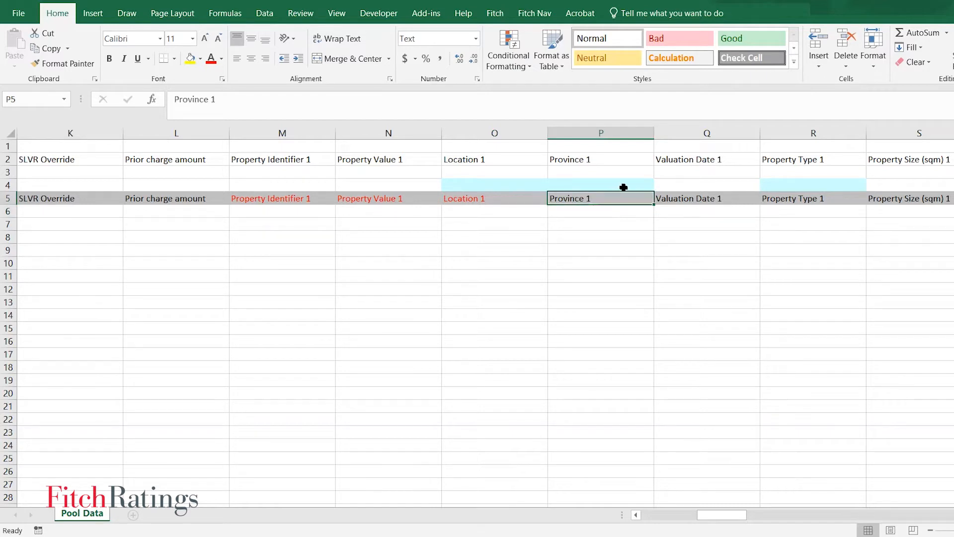
click(651, 189)
click(660, 185)
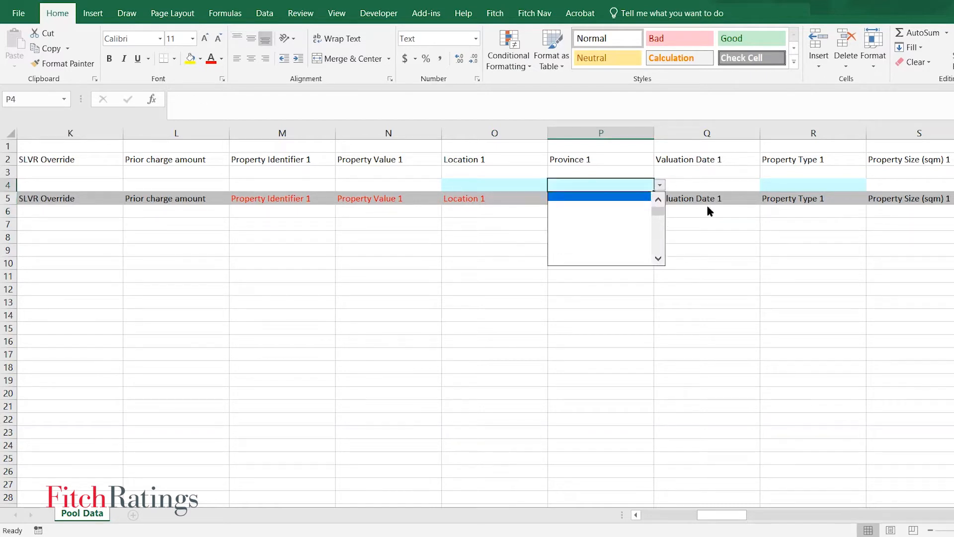
click(606, 215)
click(608, 215)
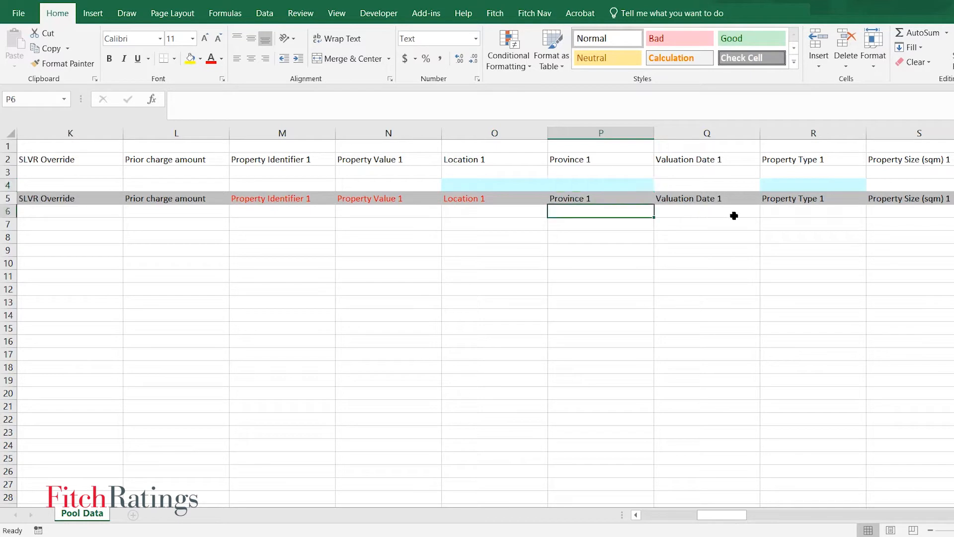
Look at the Property Size (sqm) 1 column and the second property's fields beside it.
drag(890, 202, 301, 198)
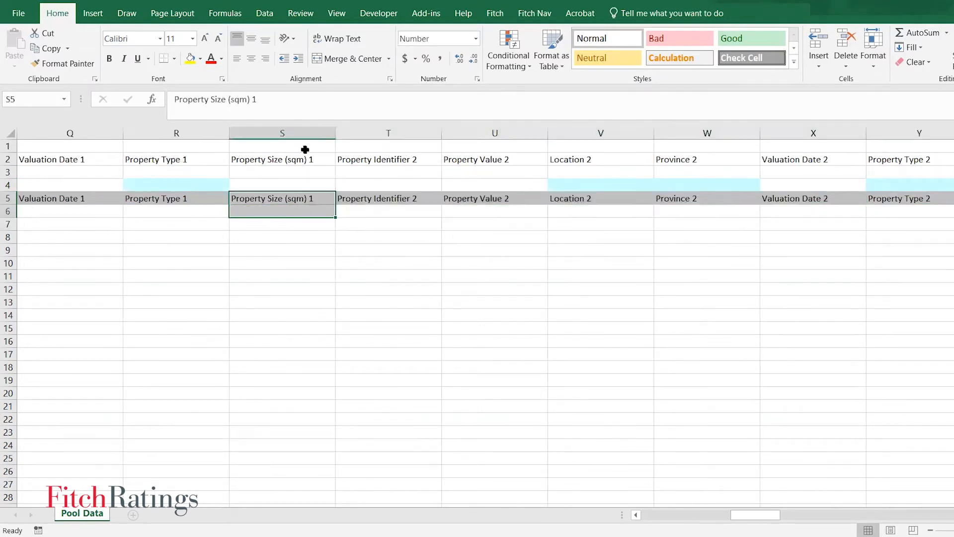
click(304, 132)
click(309, 221)
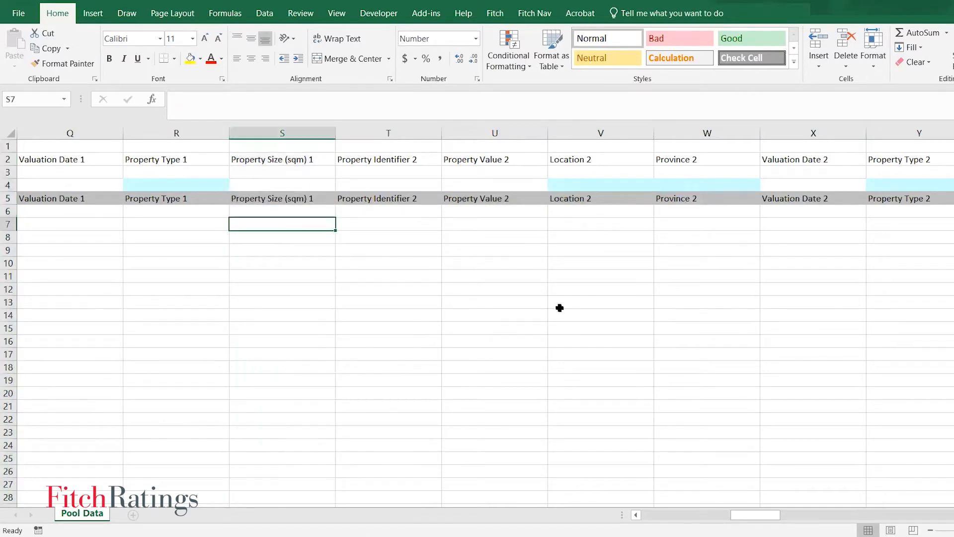
View the permitted Non resident values in cell AX4 without choosing one.
drag(773, 518, 940, 518)
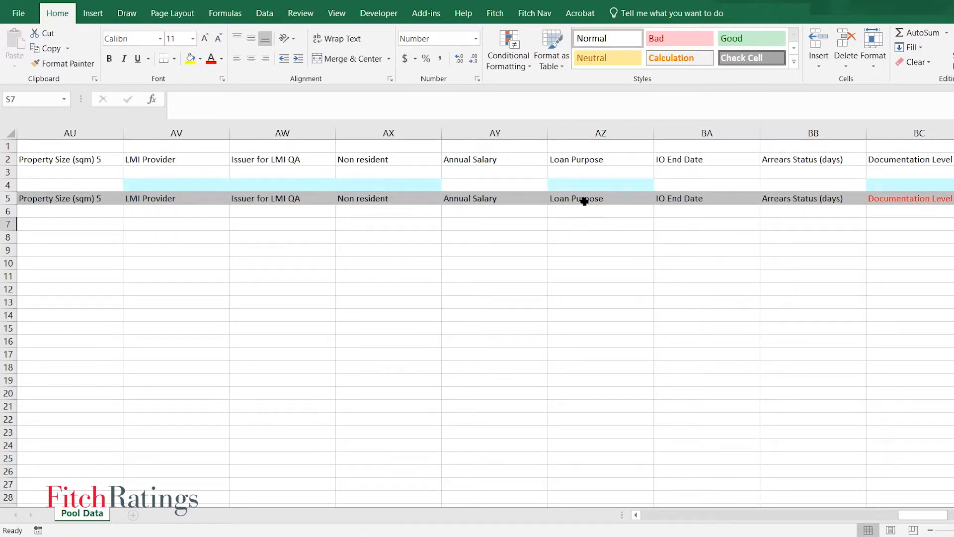
click(380, 210)
click(373, 197)
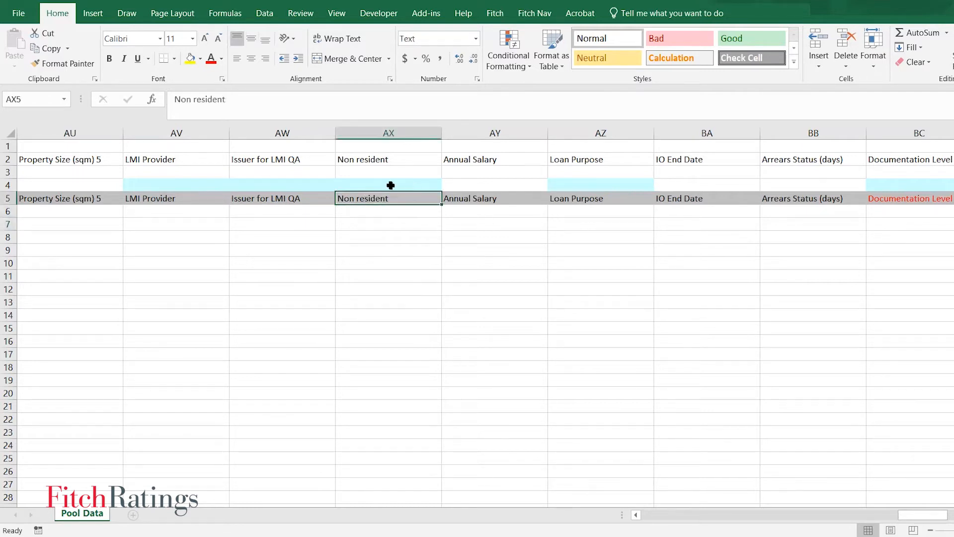
click(389, 185)
click(447, 186)
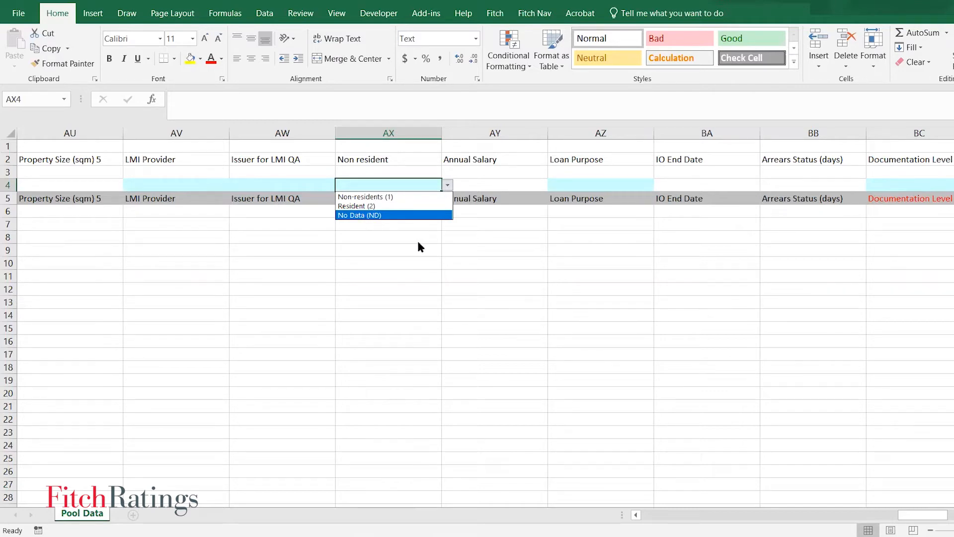
key(Escape)
View the permitted Employment Status values in cell BD4 without choosing one.
scroll(604, 213, right, 3)
drag(791, 215, 795, 220)
click(724, 211)
click(727, 186)
click(766, 185)
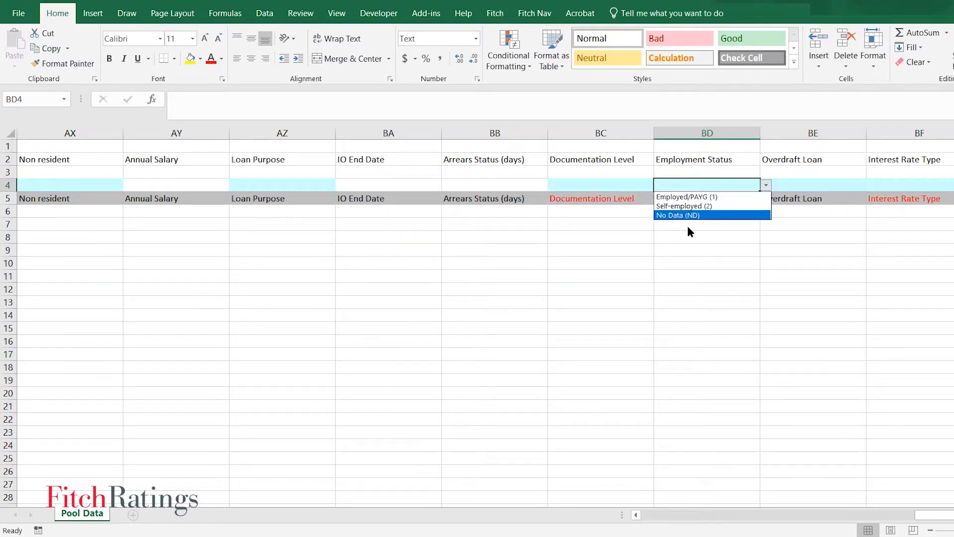
click(710, 240)
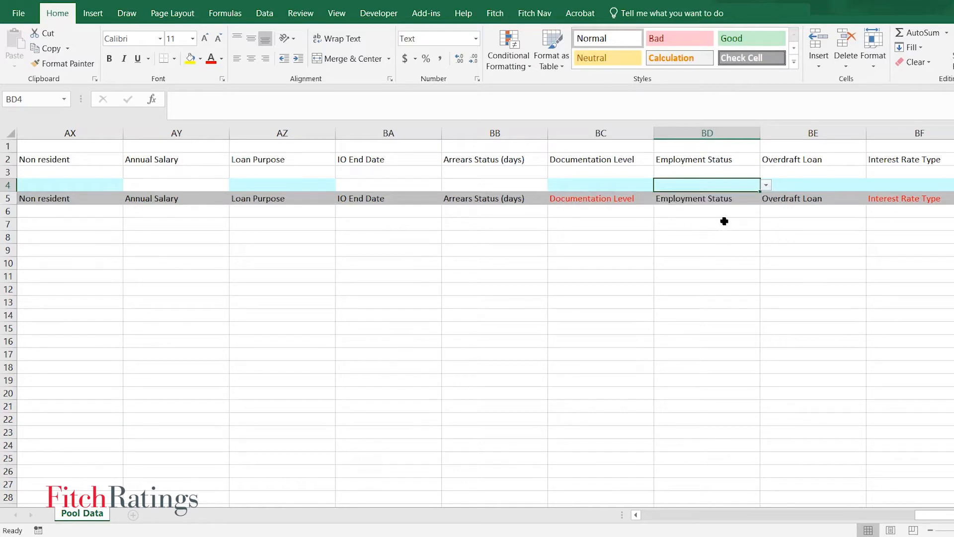
click(766, 185)
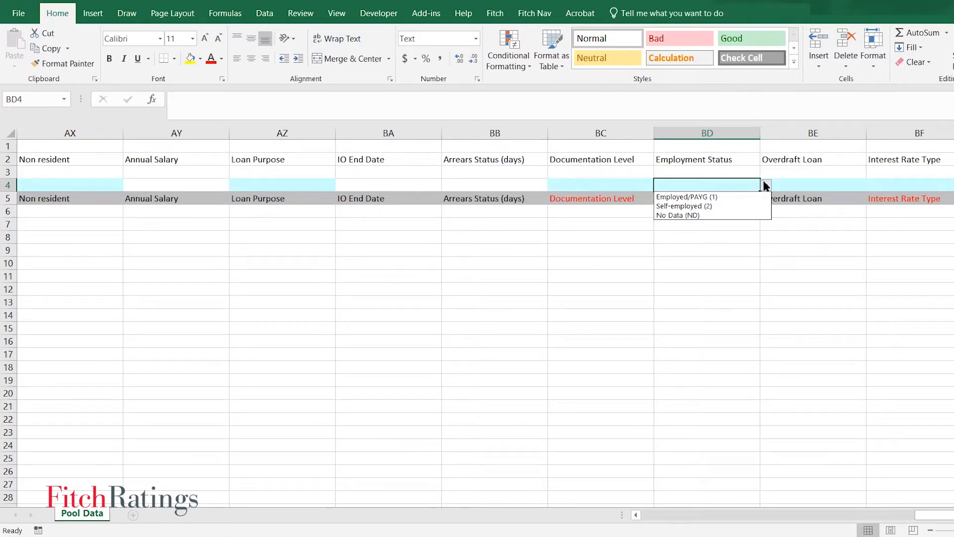
click(765, 184)
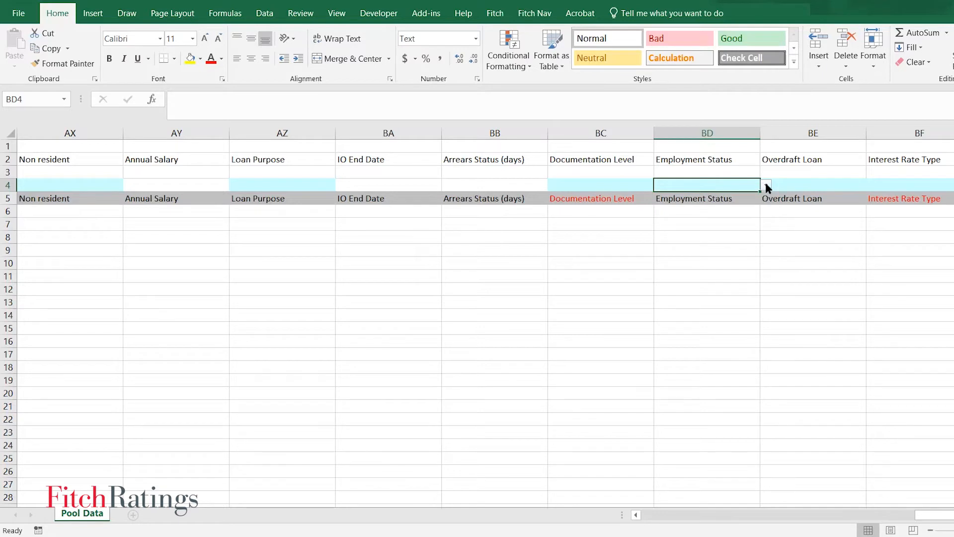
Review the permitted Loan Purpose values in cell AZ4 without choosing one.
scroll(768, 223, right, 1)
scroll(845, 278, left, 1)
scroll(124, 142, left, 1)
click(303, 185)
click(341, 185)
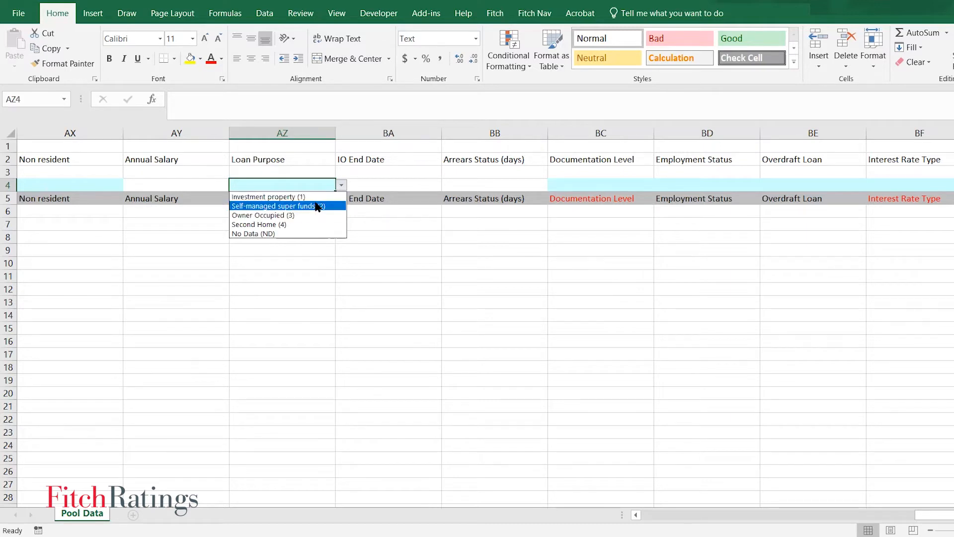
click(342, 185)
click(342, 185)
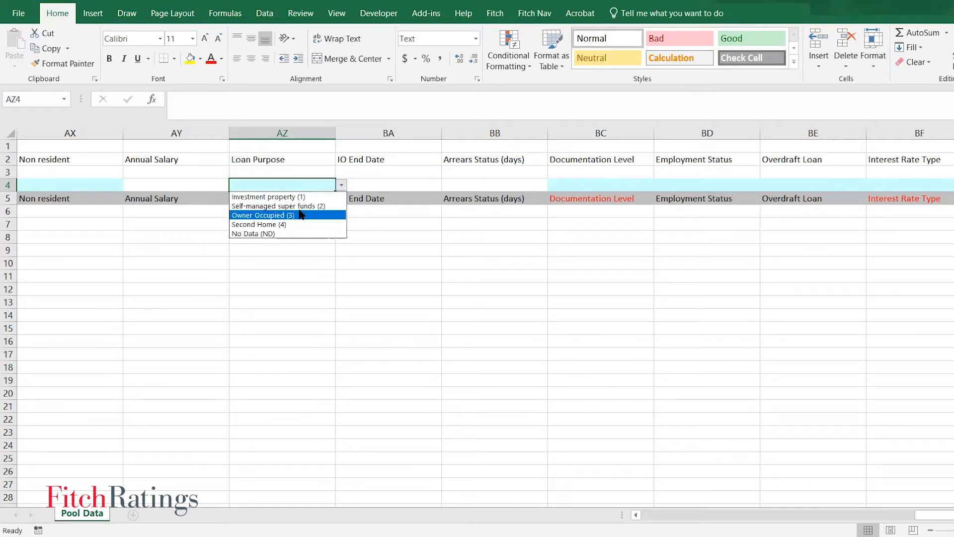
key(Escape)
click(305, 212)
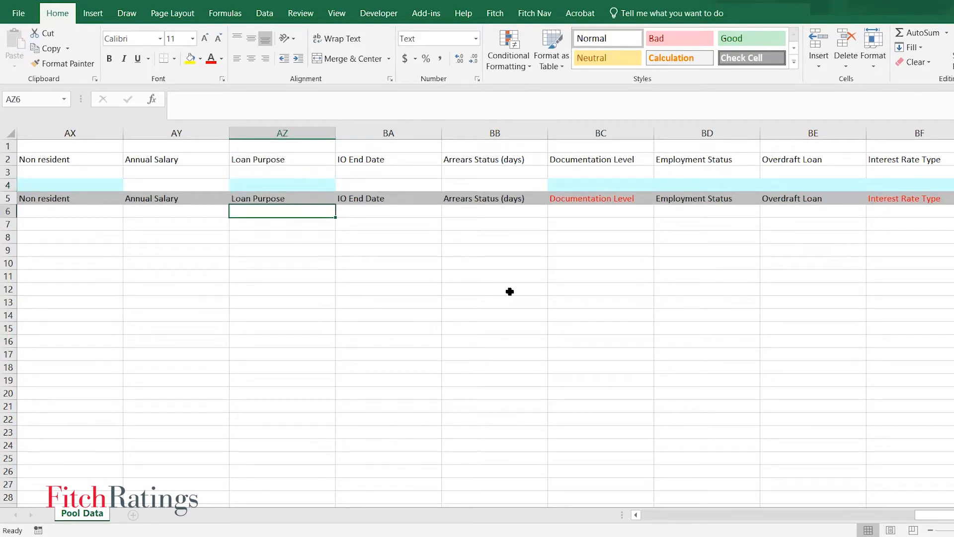
click(331, 187)
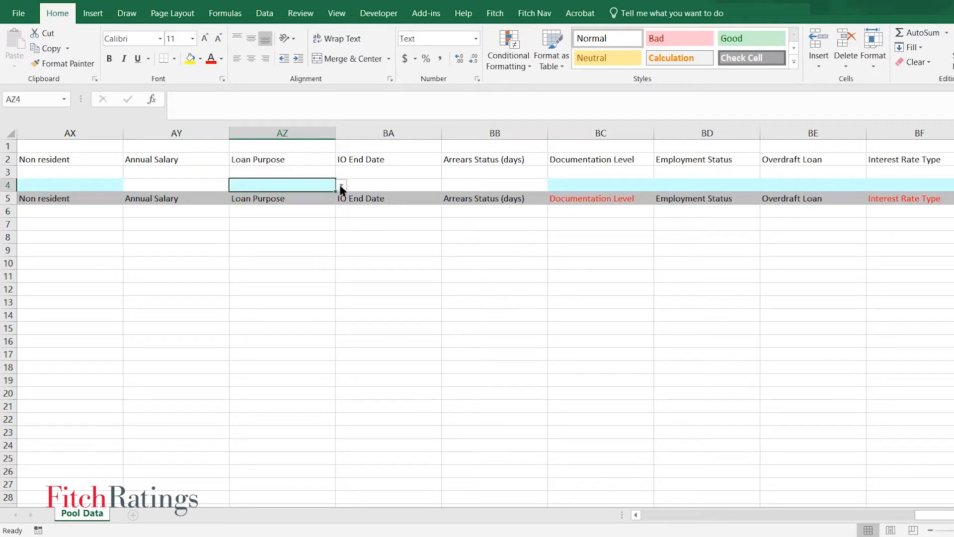
click(341, 186)
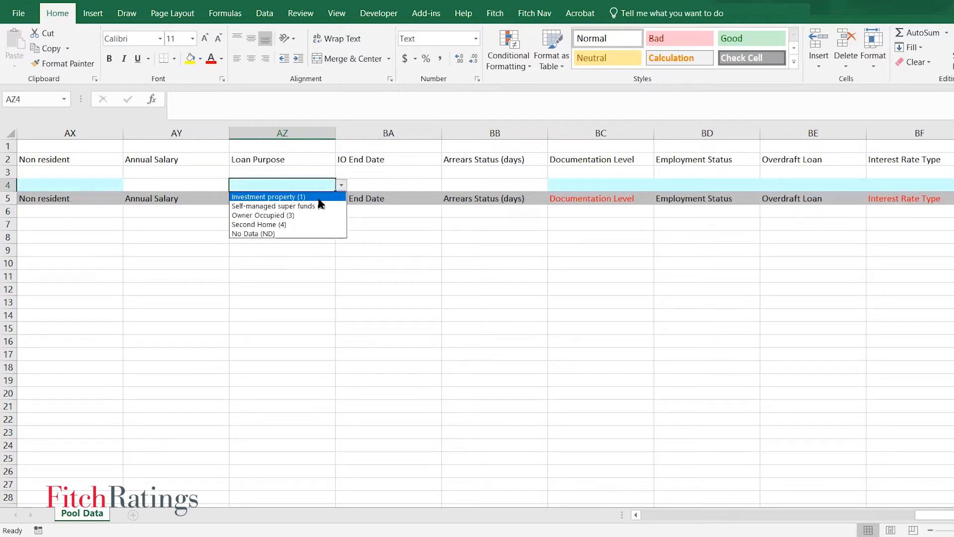
click(381, 206)
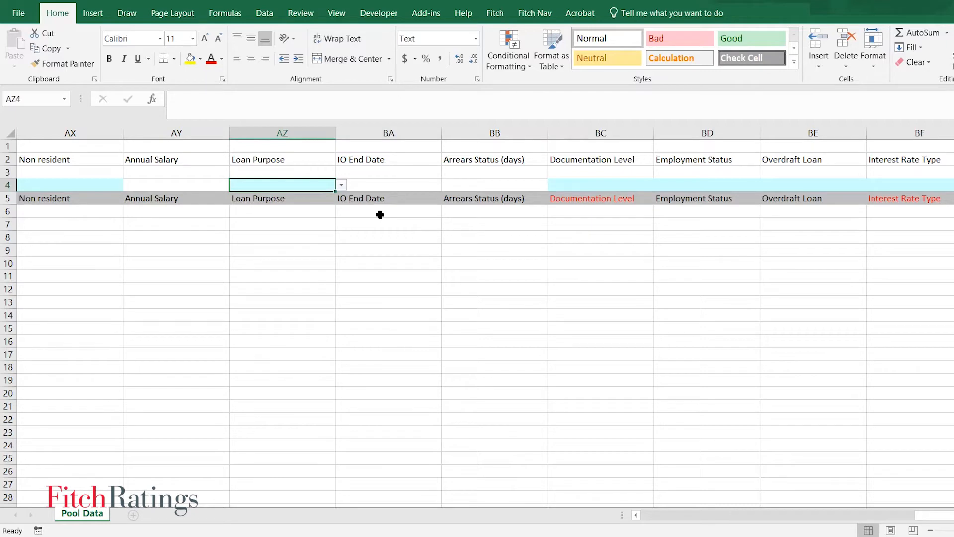
Look at the first entry cells of row 6 from IO End Date across to Documentation Level.
click(379, 213)
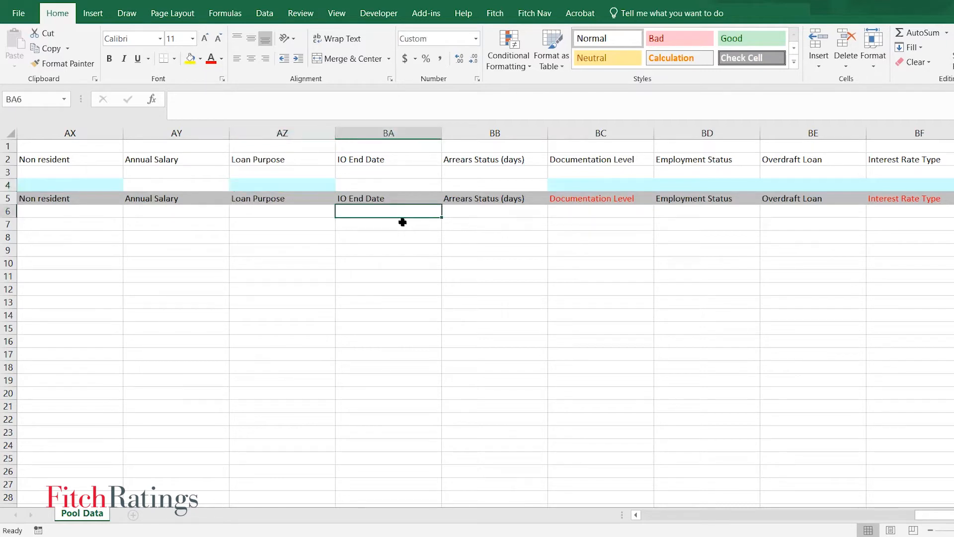
key(Right)
key(Right)
Return to the start of the sheet and inspect the CLVR Override and SLVR Override columns.
key(Home)
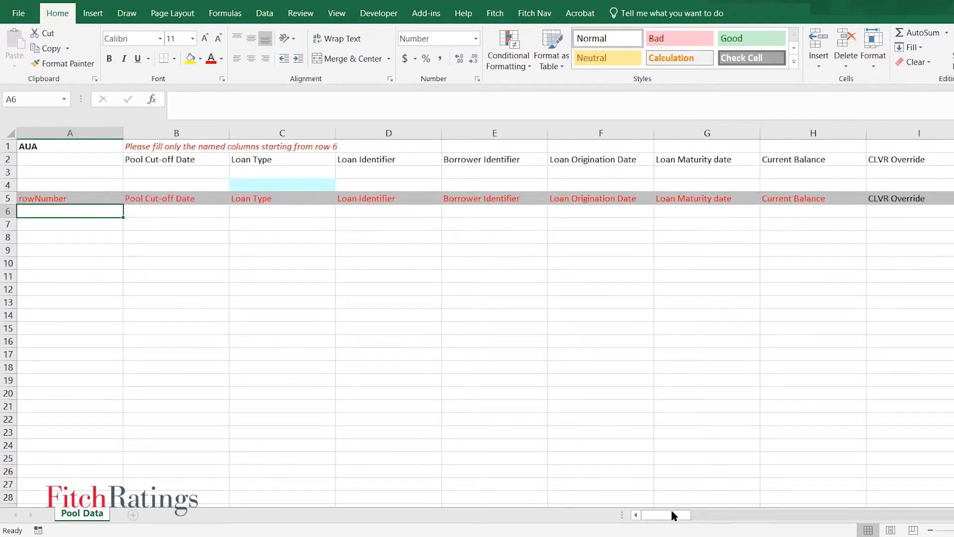
drag(671, 512, 685, 514)
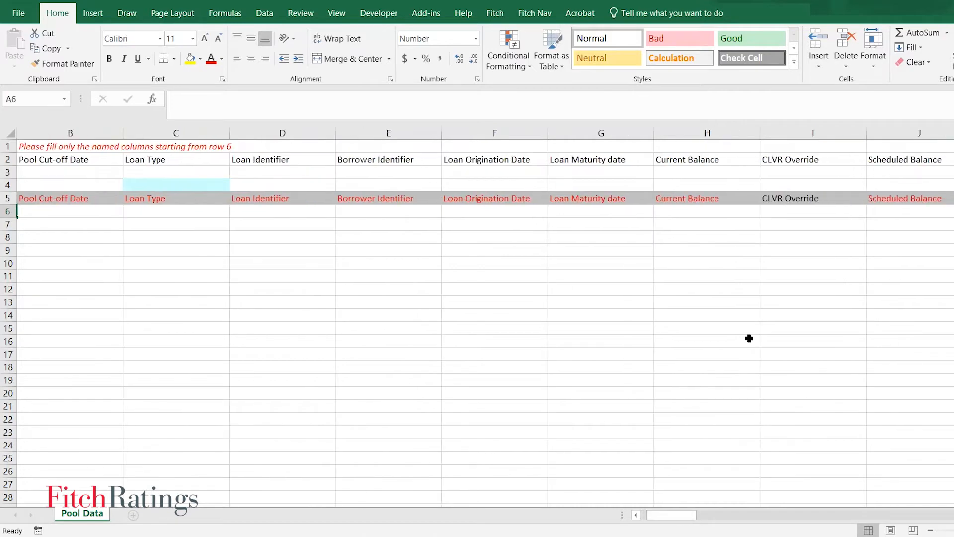
click(788, 199)
drag(802, 210, 844, 211)
click(691, 198)
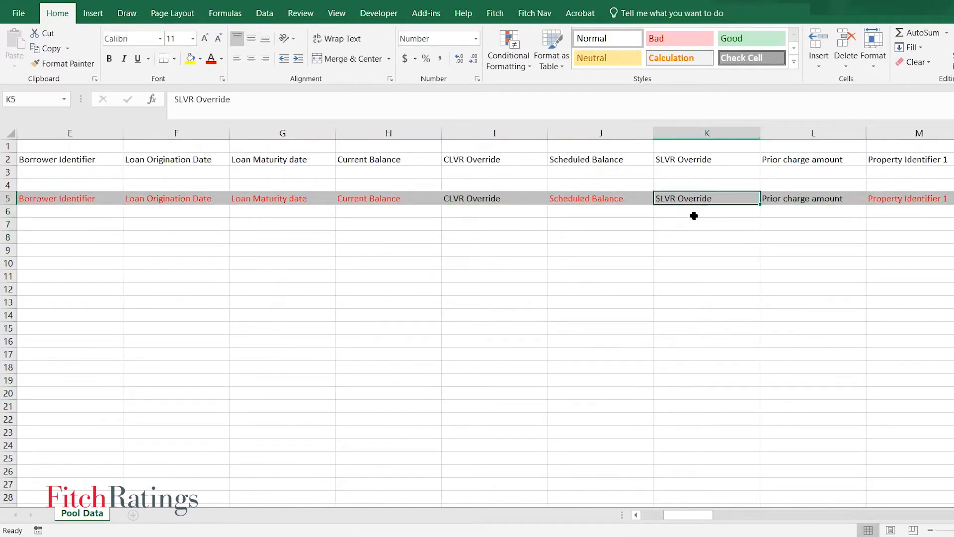
drag(492, 199, 494, 226)
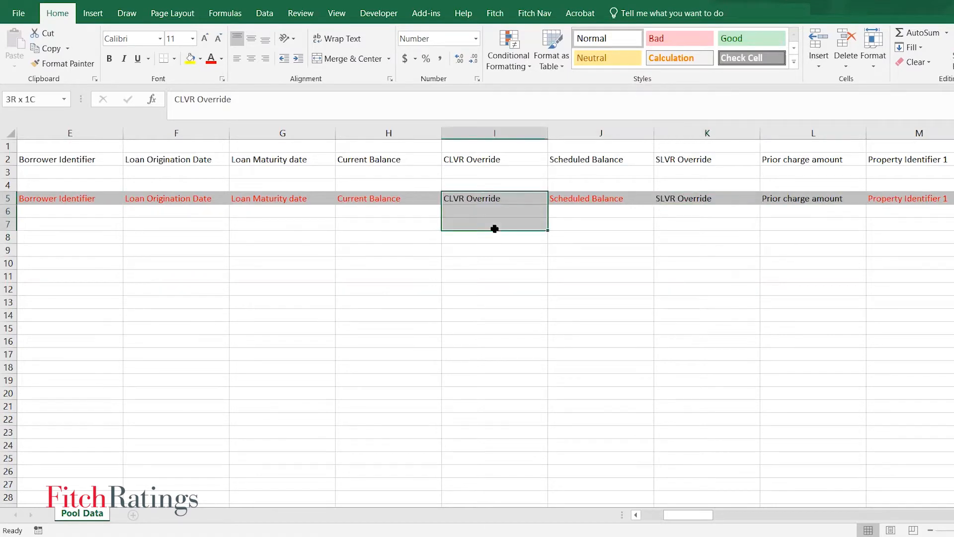
click(502, 209)
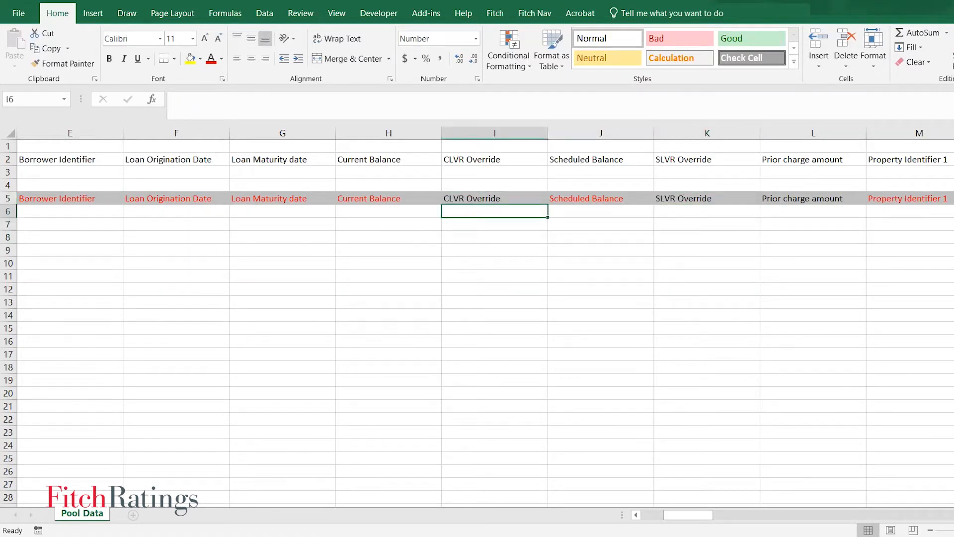
Highlight columns M to R, covering the first property's fields from Property Identifier 1 to Property Type 1.
scroll(433, 240, right, 5)
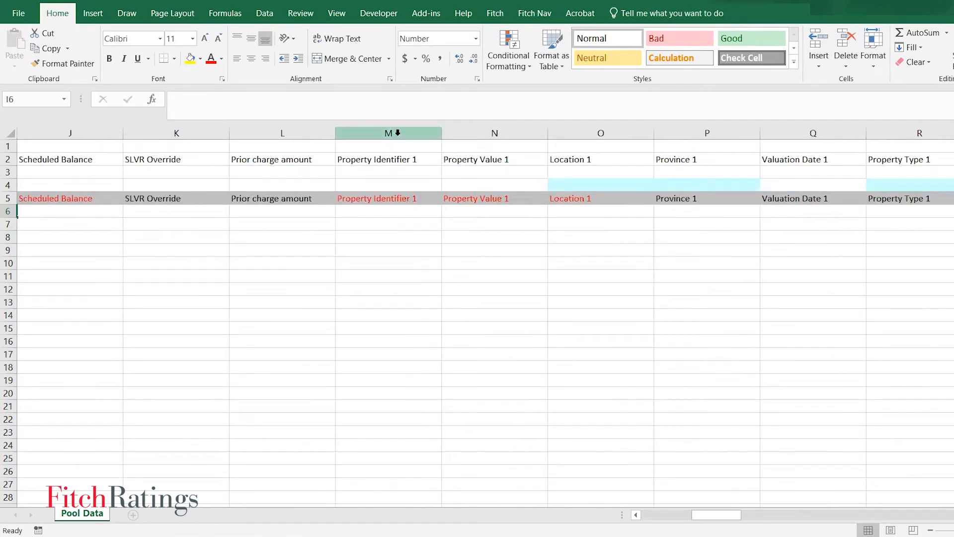
drag(397, 132, 899, 390)
scroll(647, 237, right, 3)
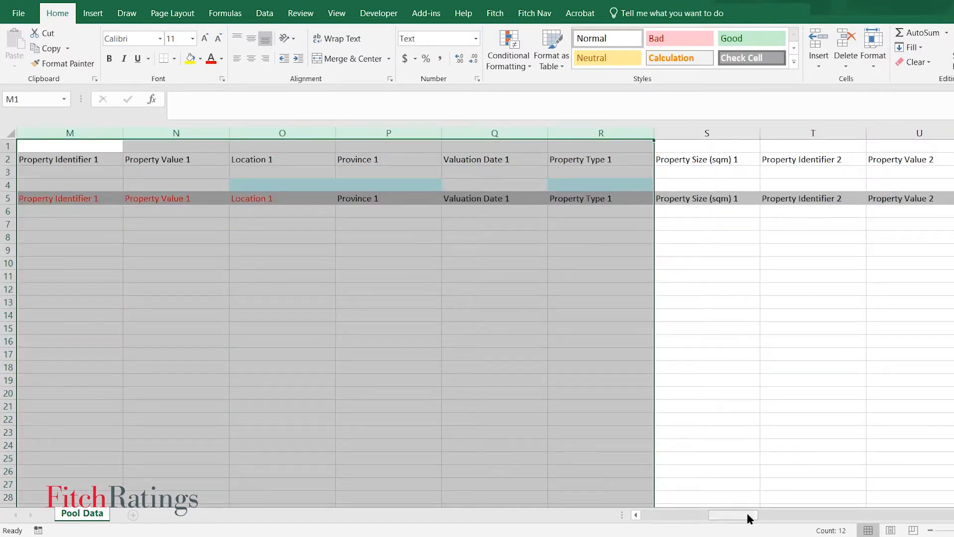
Clear the column highlight and go back to cell I6 under CLVR Override.
drag(745, 514, 694, 514)
click(591, 281)
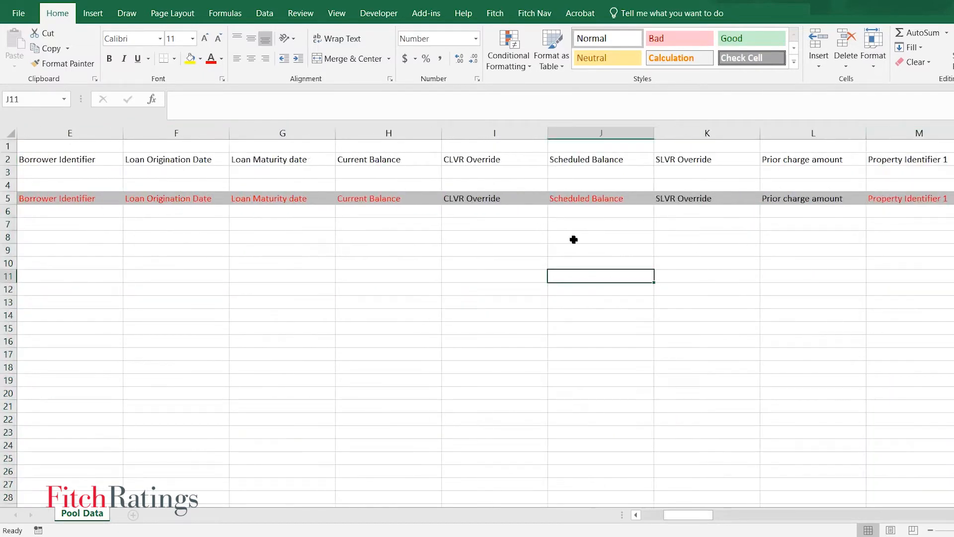
click(505, 211)
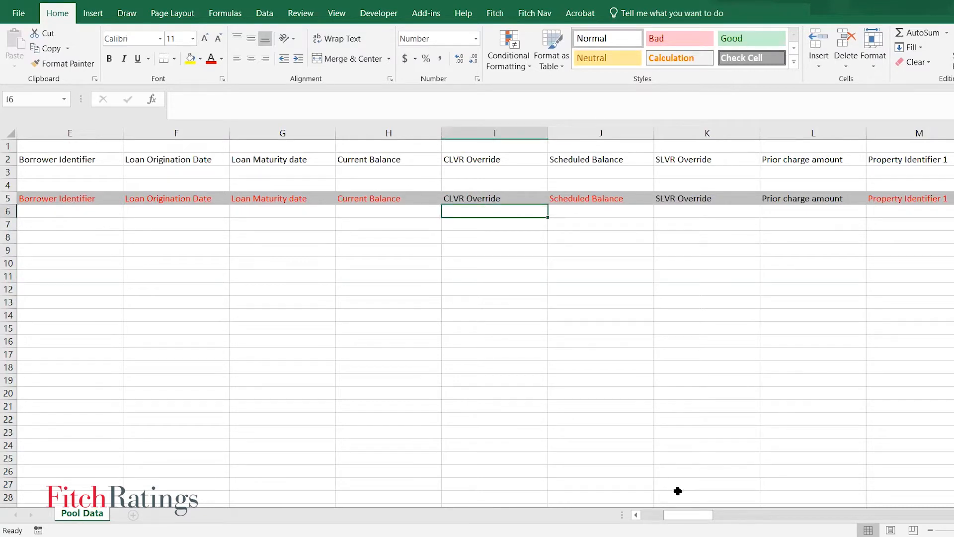
Inspect the Property Identifier 1 header in cell M5 and the empty entry cells beneath it.
drag(684, 515, 709, 517)
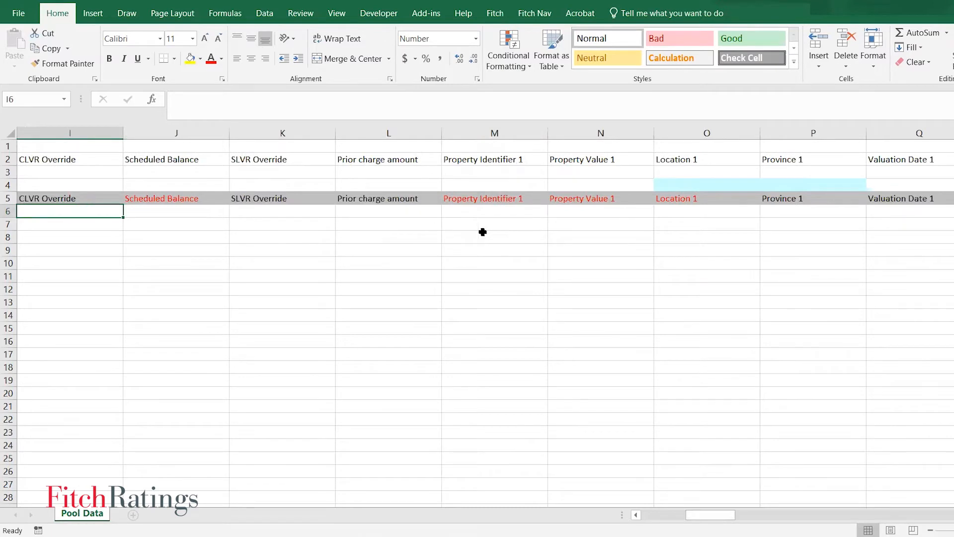
click(522, 222)
click(518, 200)
Review the first property's fields from Property Size (sqm) 1 back to the Property Identifier 1 entry cell M6.
drag(707, 511, 749, 505)
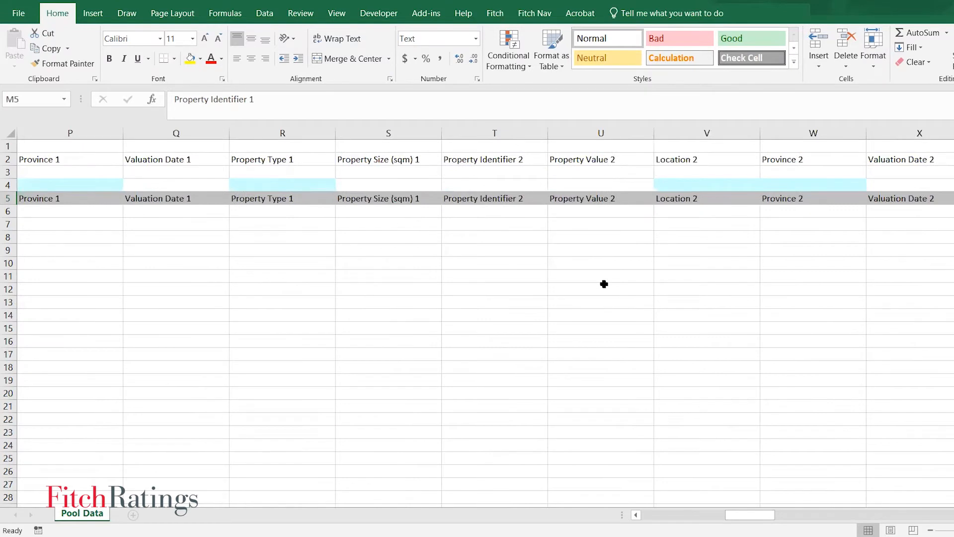
click(359, 215)
drag(389, 224, 142, 222)
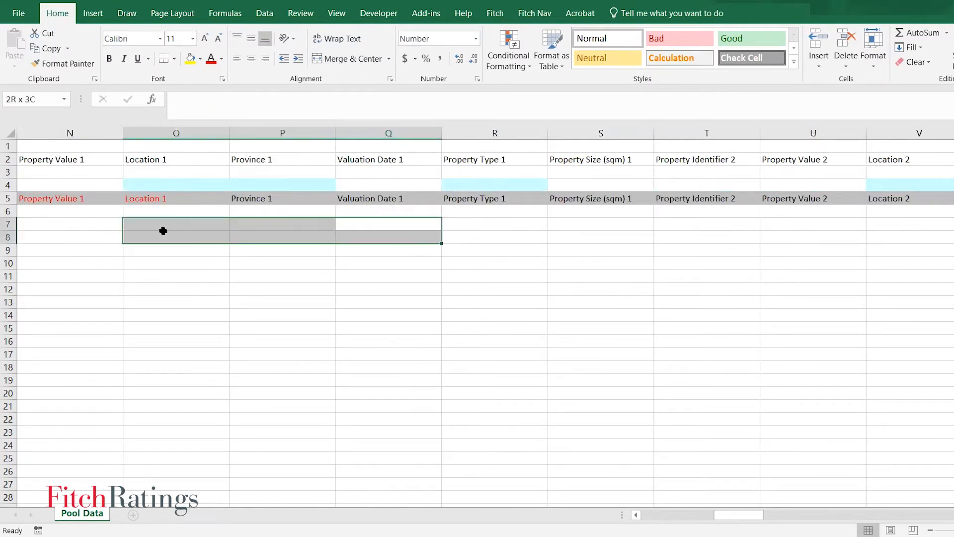
click(142, 222)
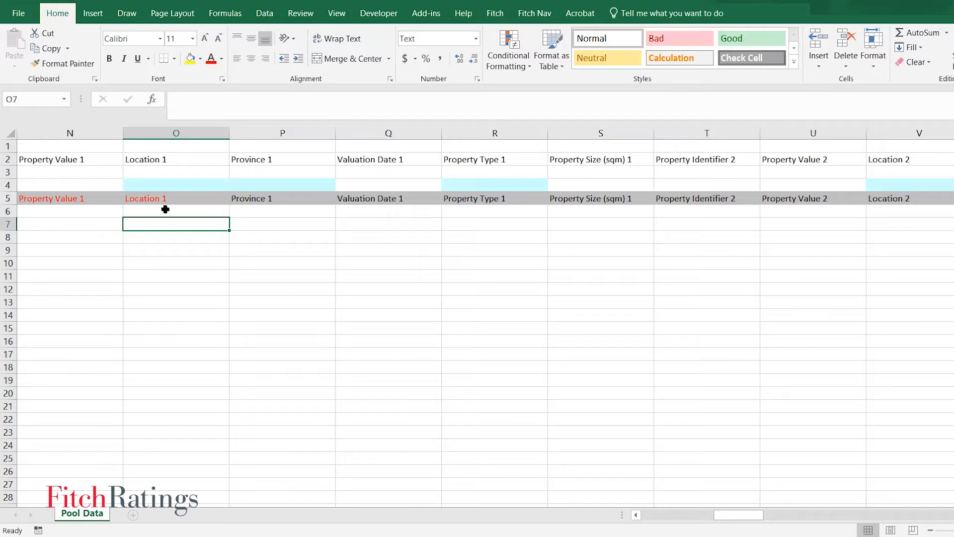
key(Up)
key(Left)
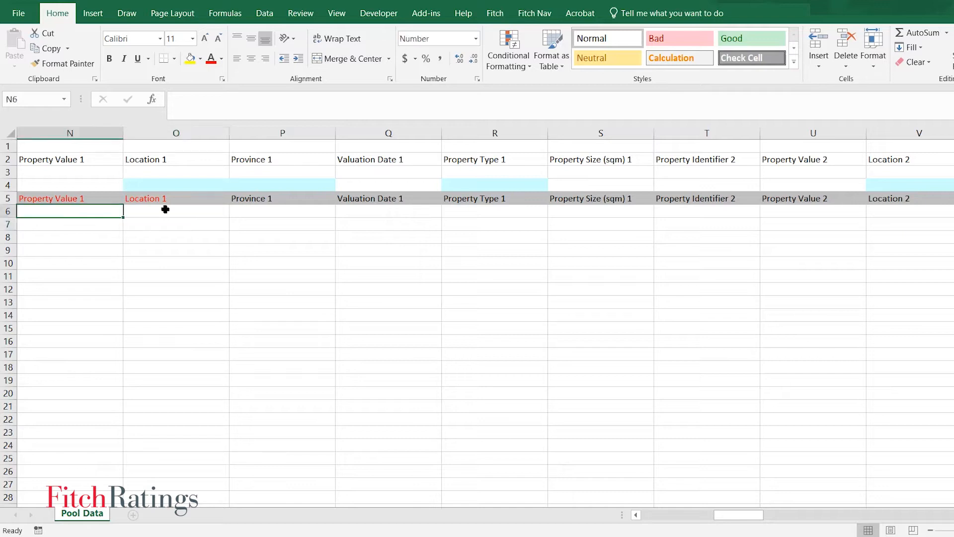
key(Left)
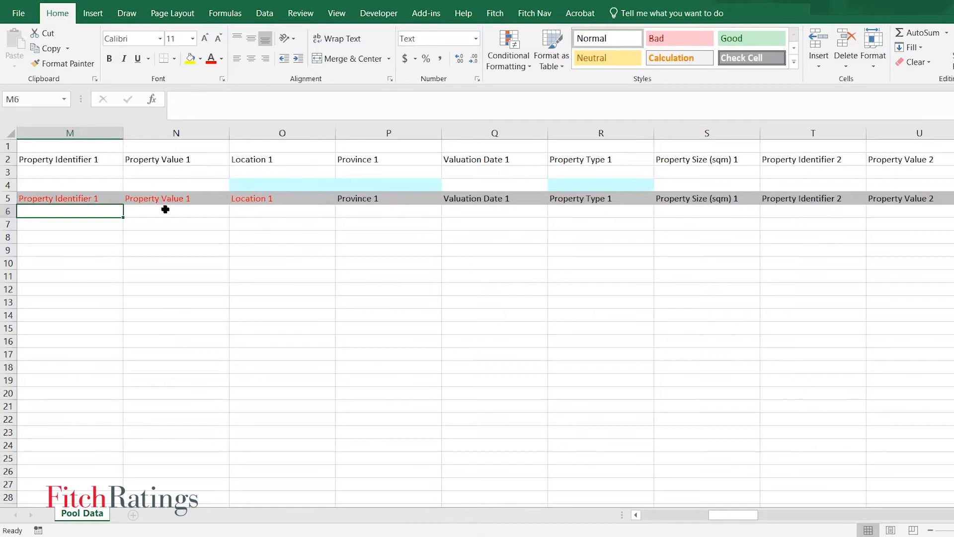
Go back through the override and balance fields to the first template columns and select cell D9 under Loan Identifier.
key(Left)
key(Left)
key(Left)
key(Left)
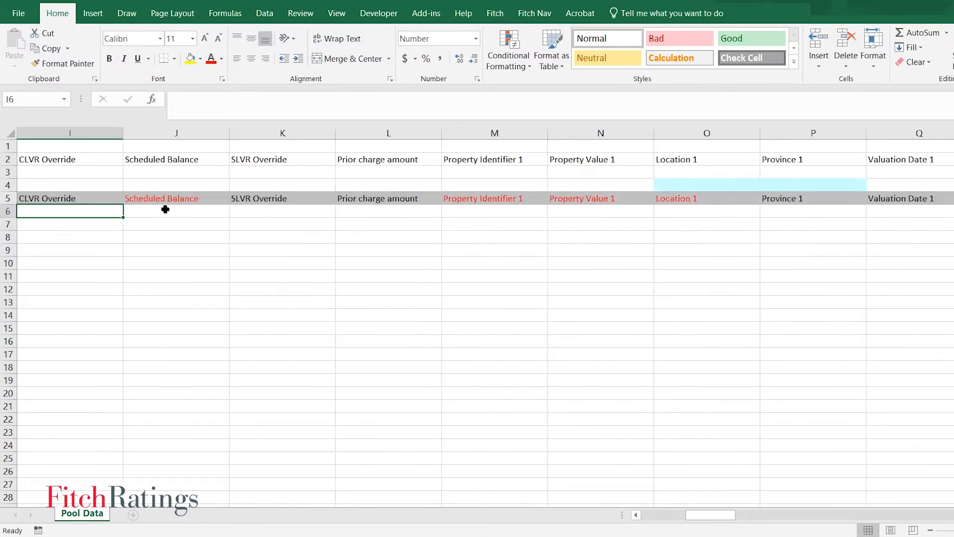
key(Left)
drag(694, 514, 654, 517)
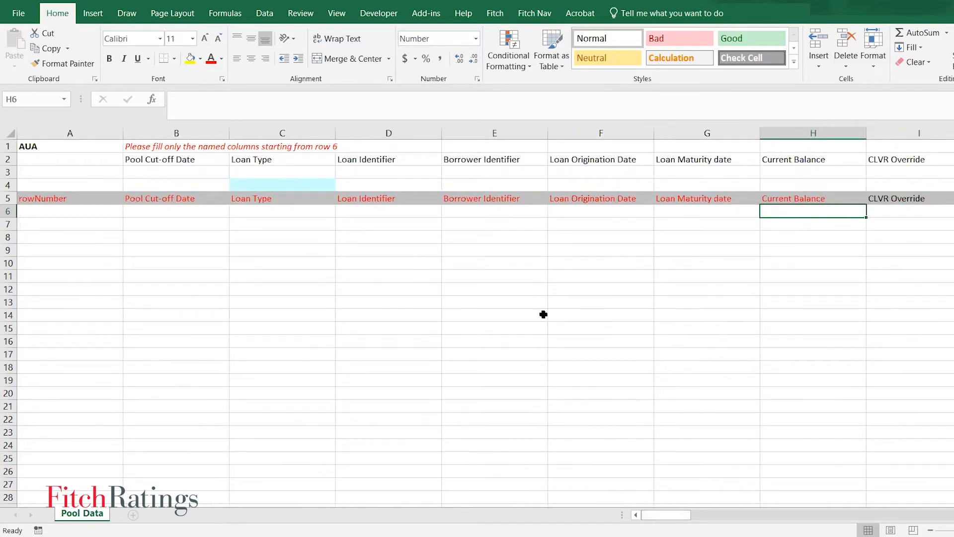
click(389, 250)
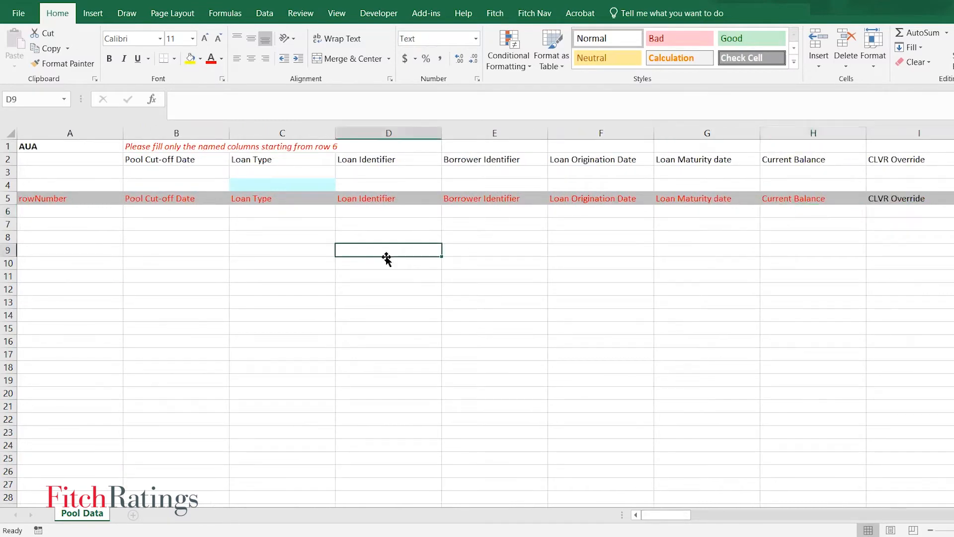
Inspect the permitted Loan Type values listed in cell C4, leaving the selection empty.
click(291, 212)
click(309, 195)
click(318, 187)
click(342, 184)
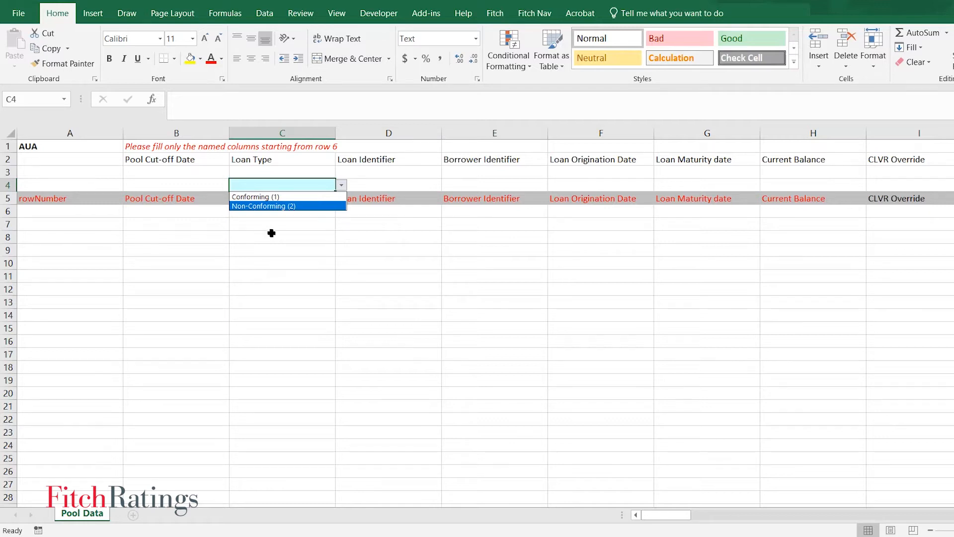
key(Escape)
click(342, 185)
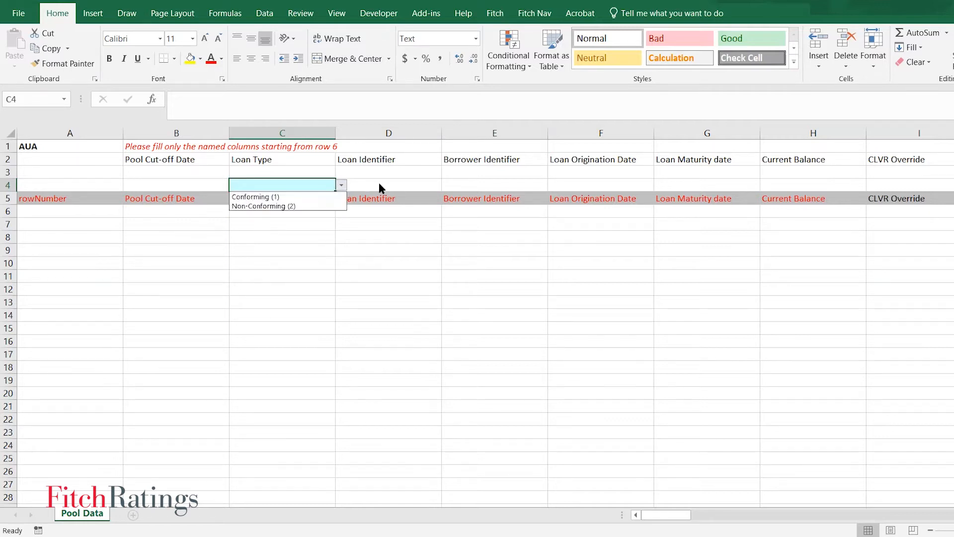
key(Escape)
Examine the Arrears Status (days) field in column BB and its entry cell BB6, along with the surrounding loan fields.
drag(671, 515, 894, 512)
click(825, 199)
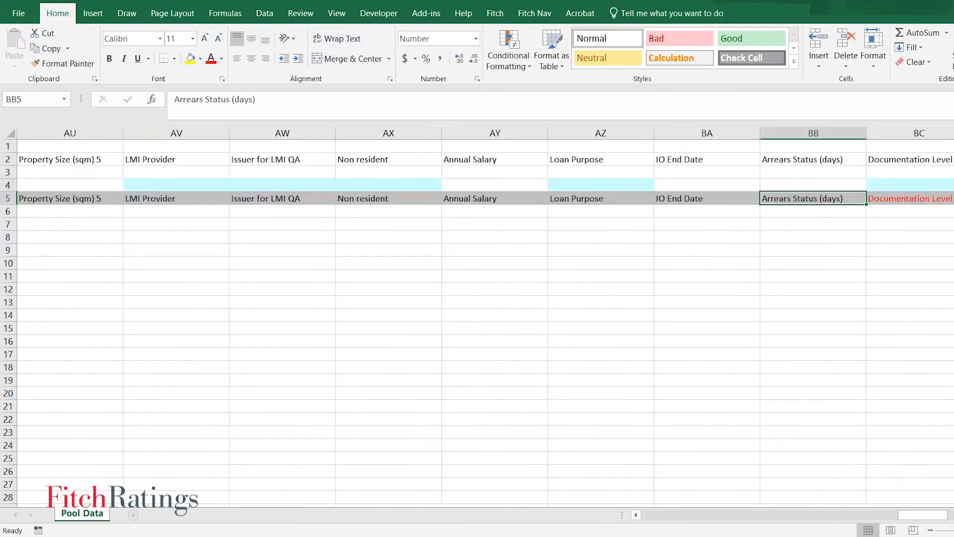
scroll(460, 385, right, 5)
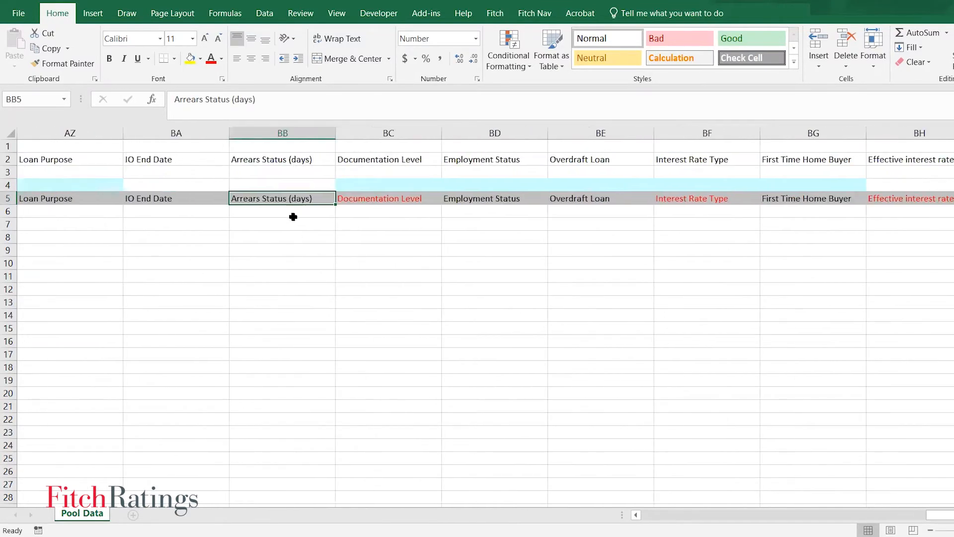
key(Down)
key(Up)
key(Down)
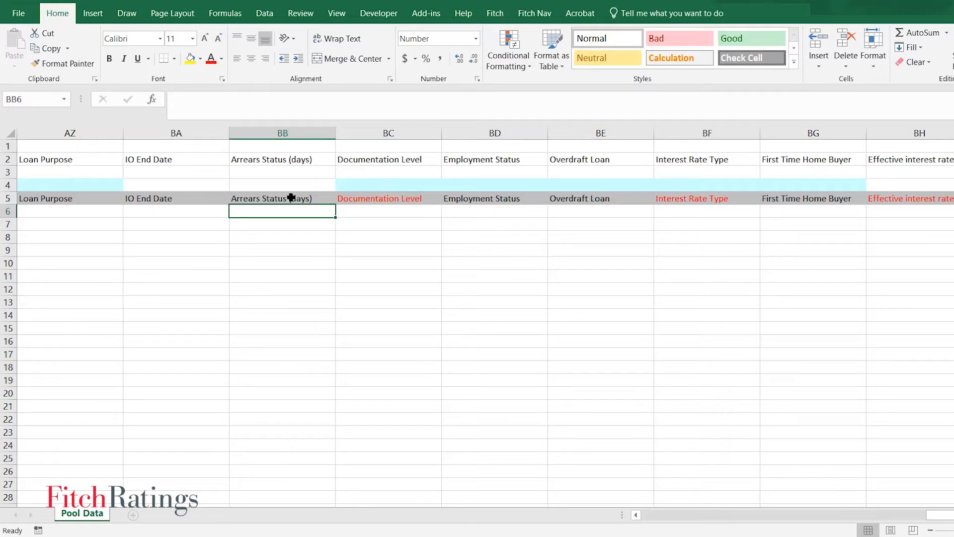
scroll(292, 197, right, 7)
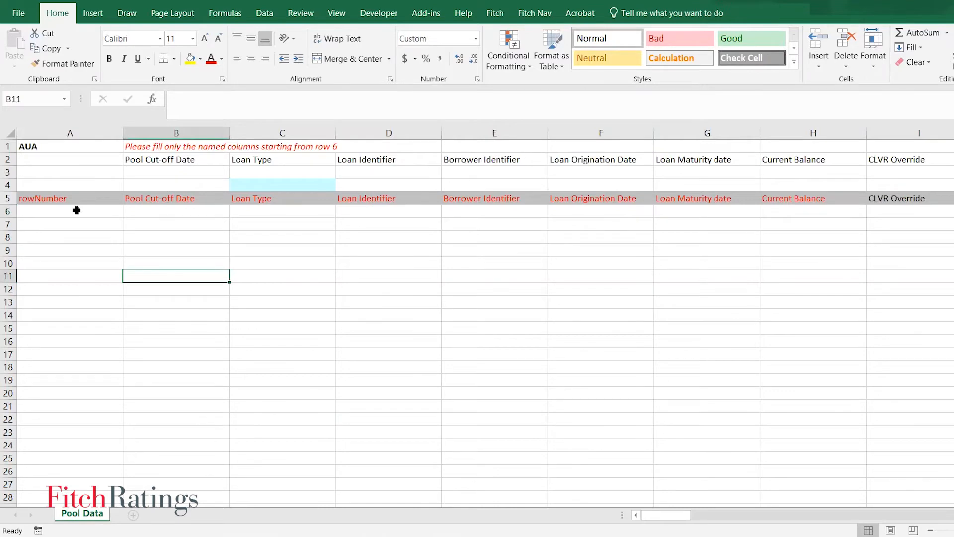
Return to the first rowNumber entry cell A6 and switch to the Australian datatape workbook populated with loan data.
click(78, 209)
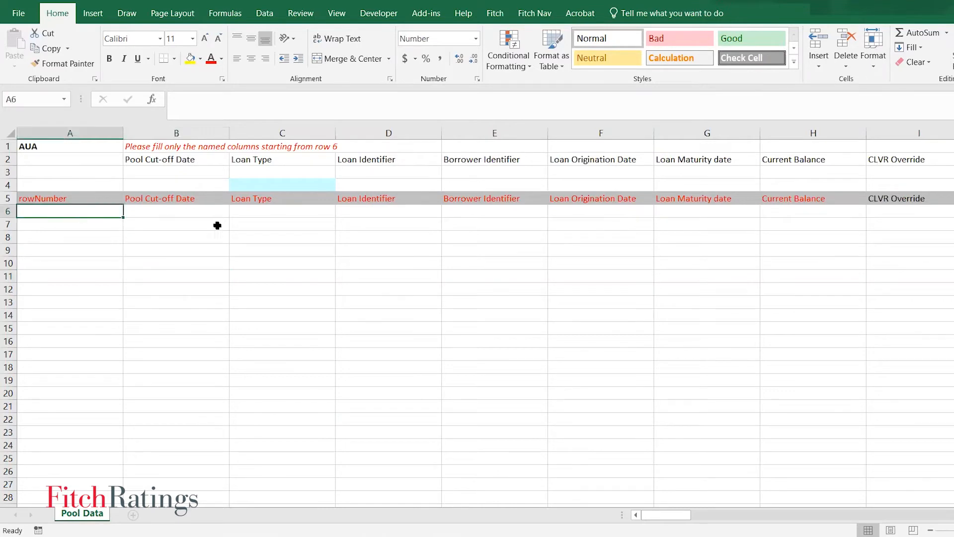
click(941, 16)
click(520, 278)
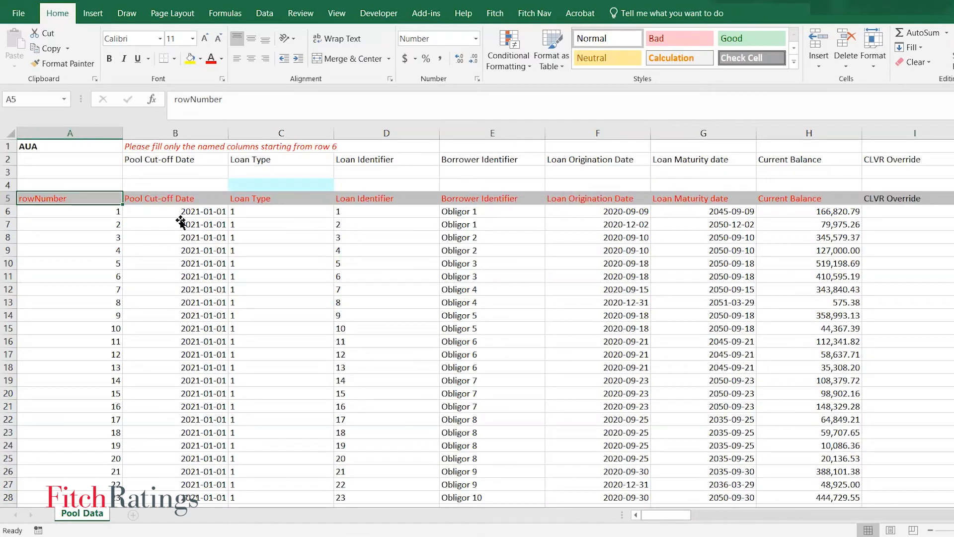
Review the populated Pool Cut-off Date and Loan Type values in the first rows of the datatape.
click(180, 223)
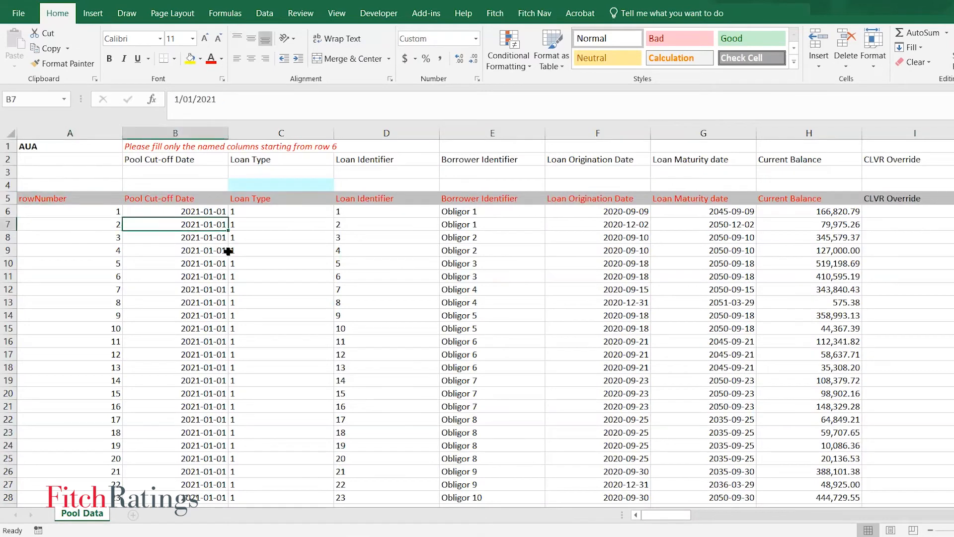
click(279, 250)
drag(194, 210, 208, 423)
click(207, 237)
click(210, 211)
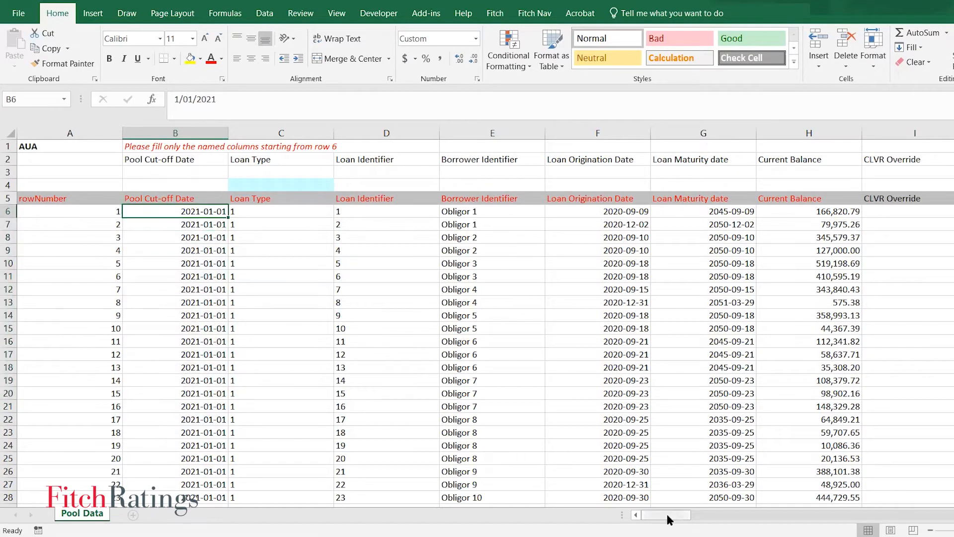
drag(665, 510, 672, 512)
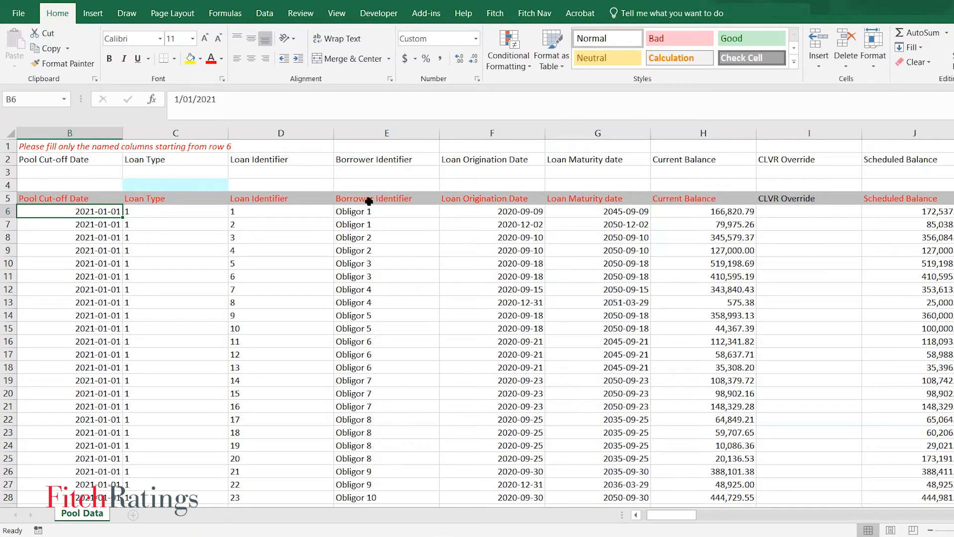
Inspect the Borrower Identifier column and highlight E6:E7, the first two loans sharing one borrower.
drag(368, 201, 384, 289)
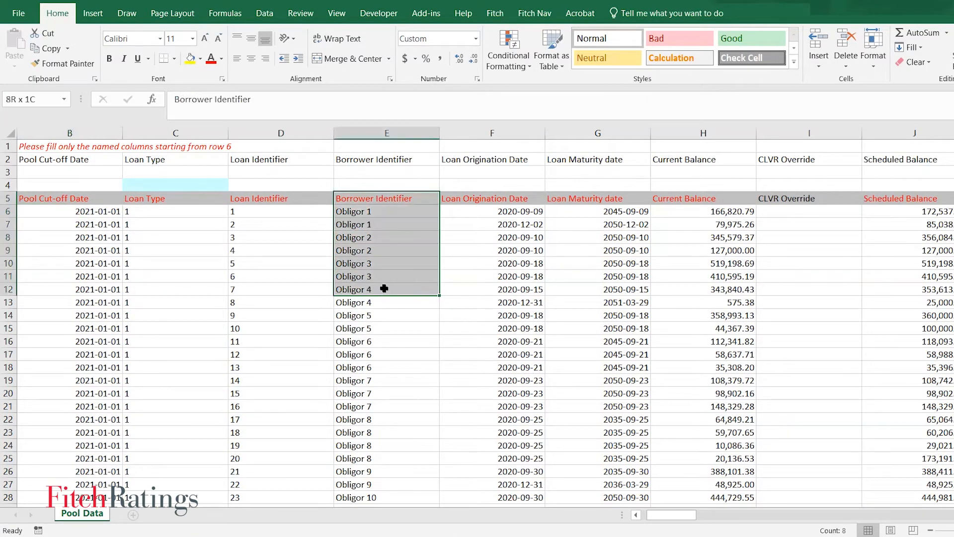
click(387, 267)
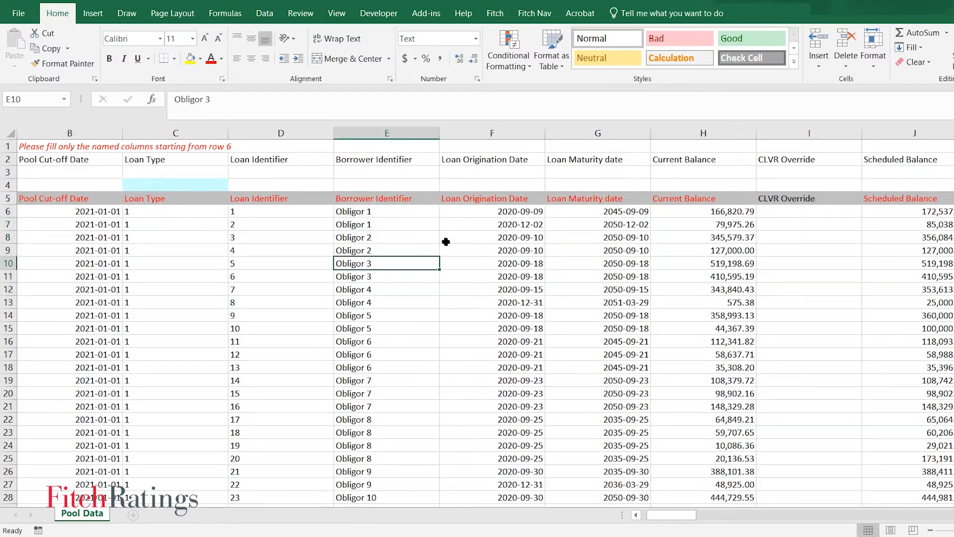
click(380, 224)
drag(388, 214, 393, 228)
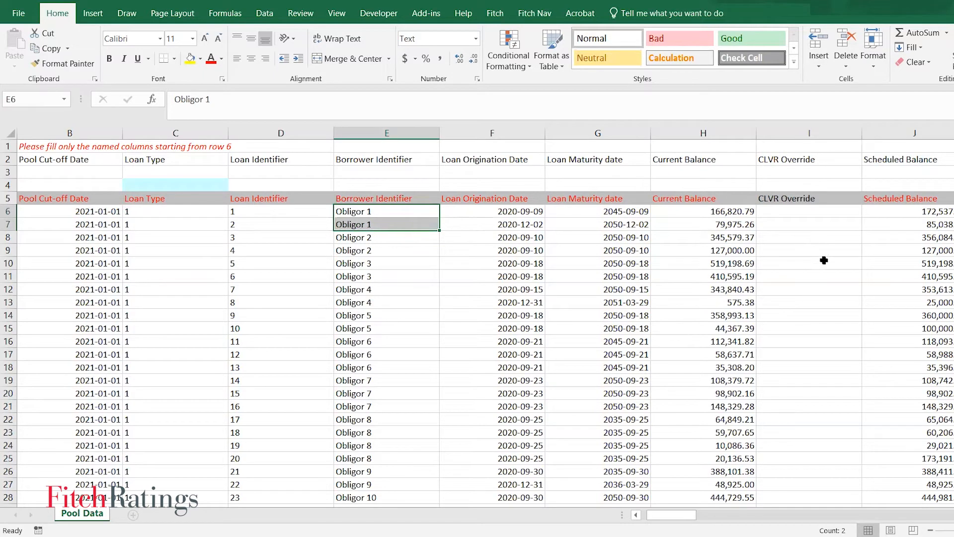
Compare the Current Balance and Scheduled Balance entries with the neighbouring CLVR Override and SLVR Override columns.
click(807, 242)
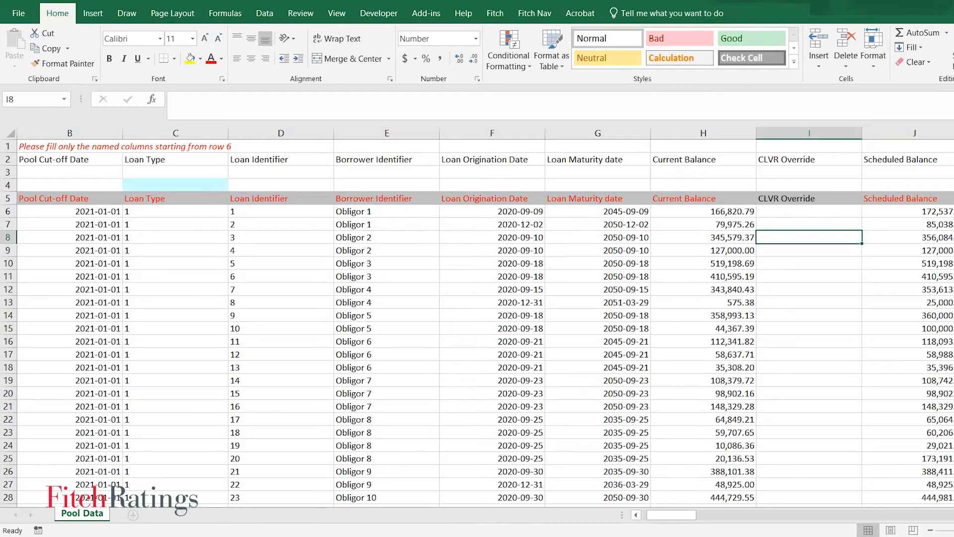
scroll(517, 238, right, 2)
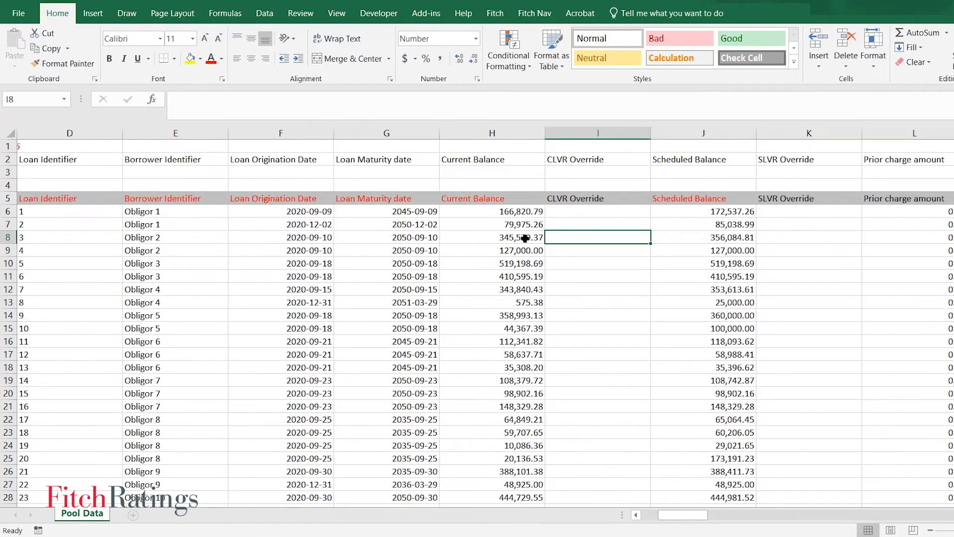
click(561, 301)
click(492, 213)
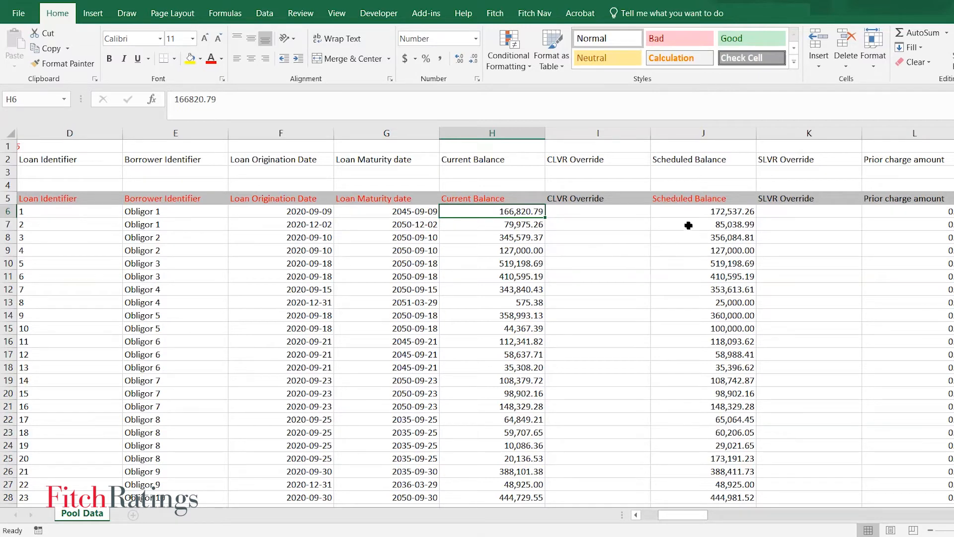
drag(694, 212, 695, 225)
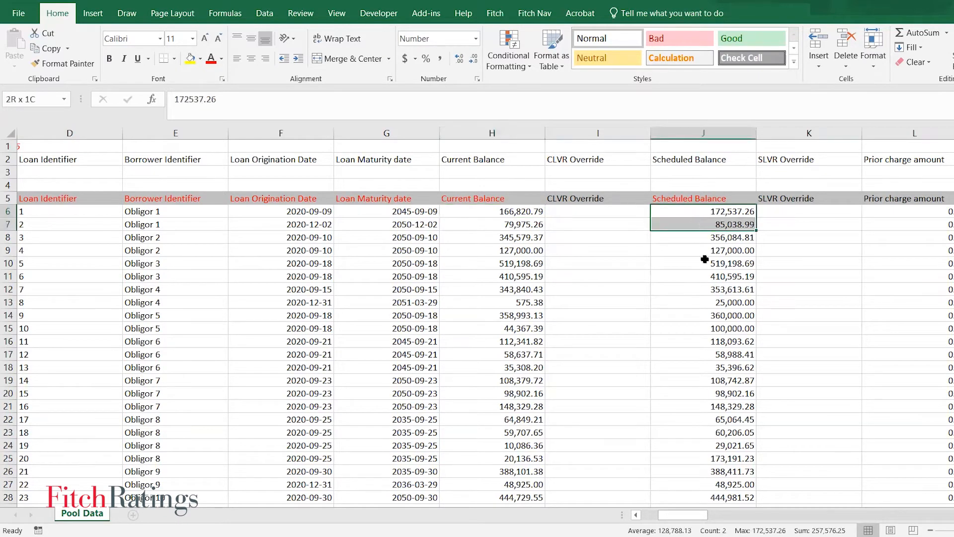
click(721, 252)
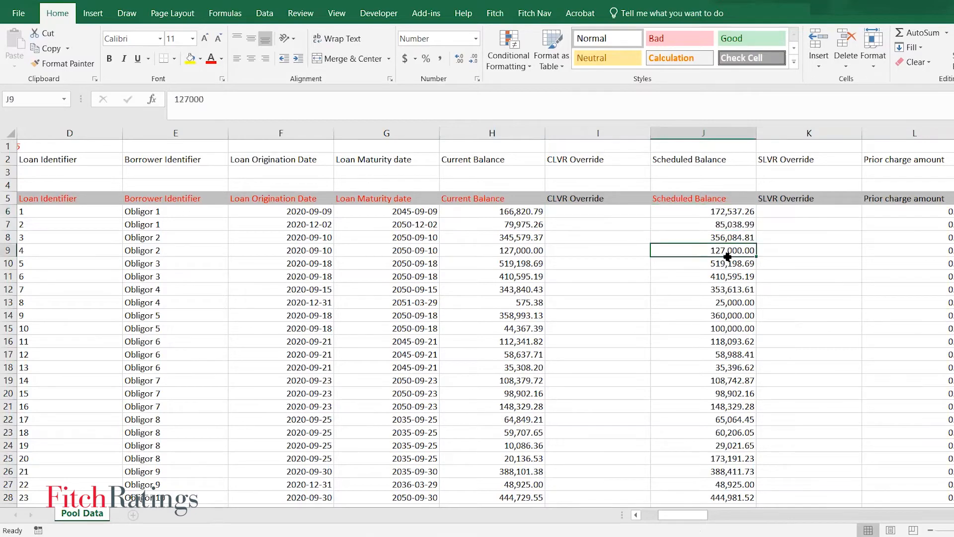
click(799, 265)
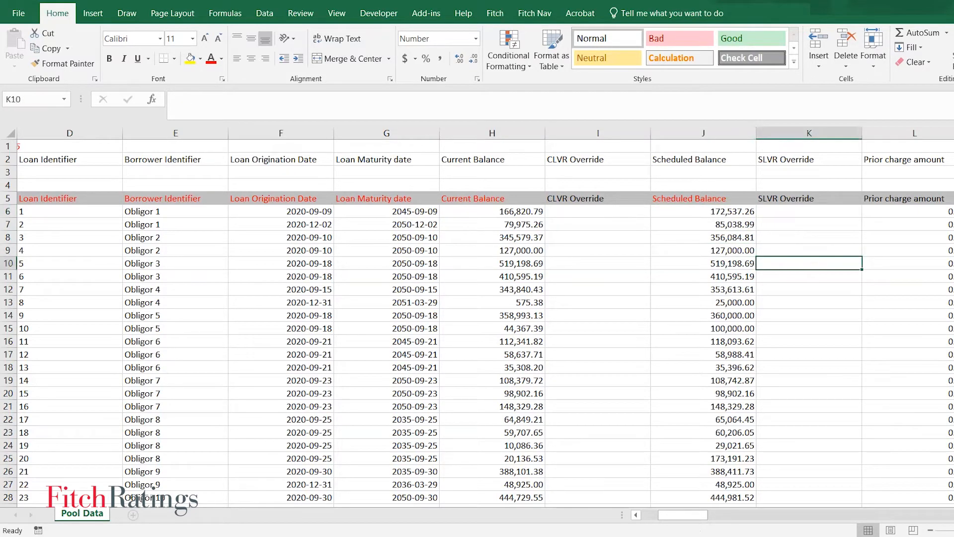
Examine the Property Identifier 1 header and first entry in column M, plus the matching Property Value 1 in N6.
scroll(477, 319, right, 4)
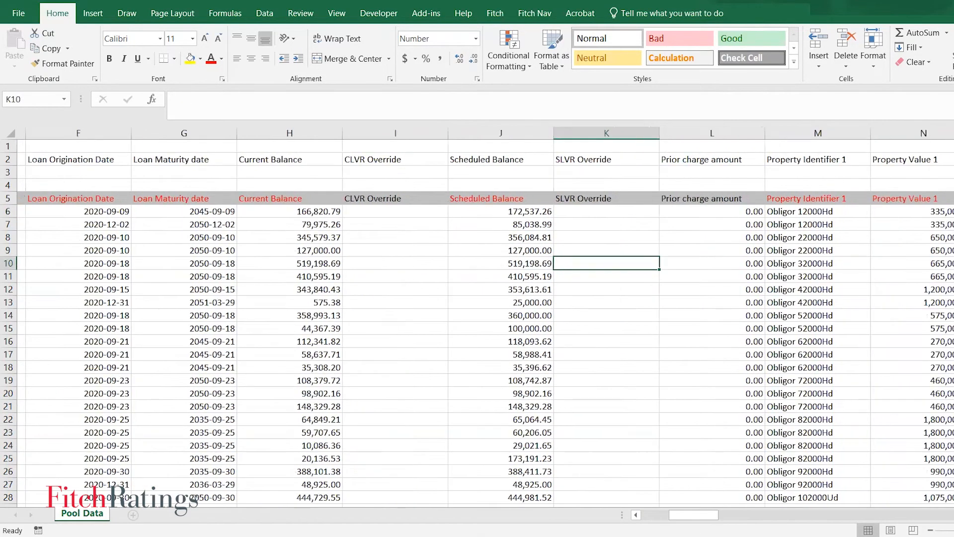
scroll(477, 318, right, 2)
click(397, 211)
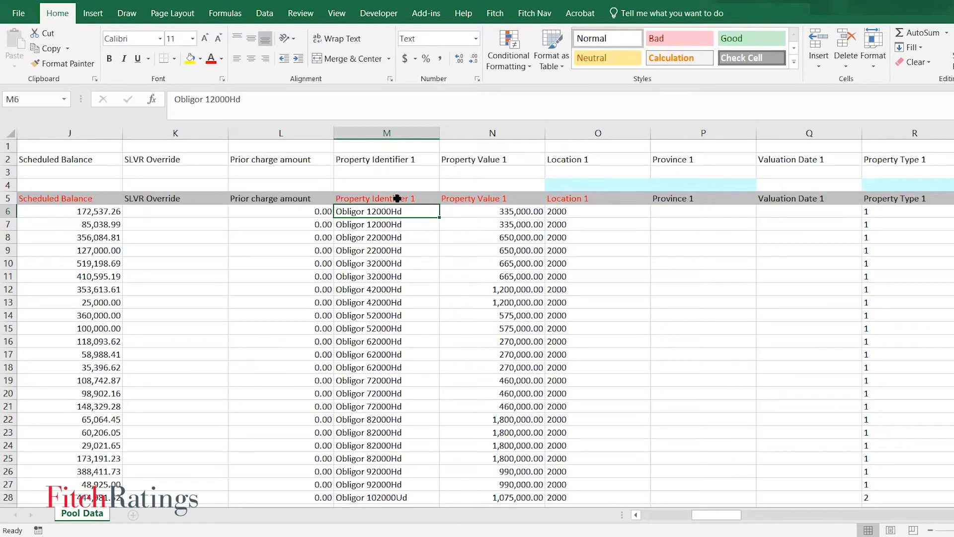
drag(397, 199, 396, 211)
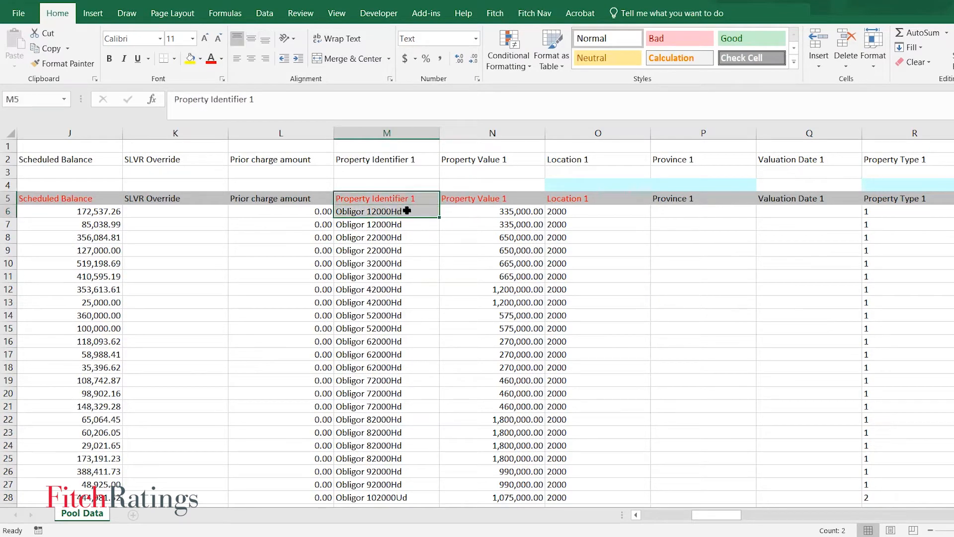
click(424, 216)
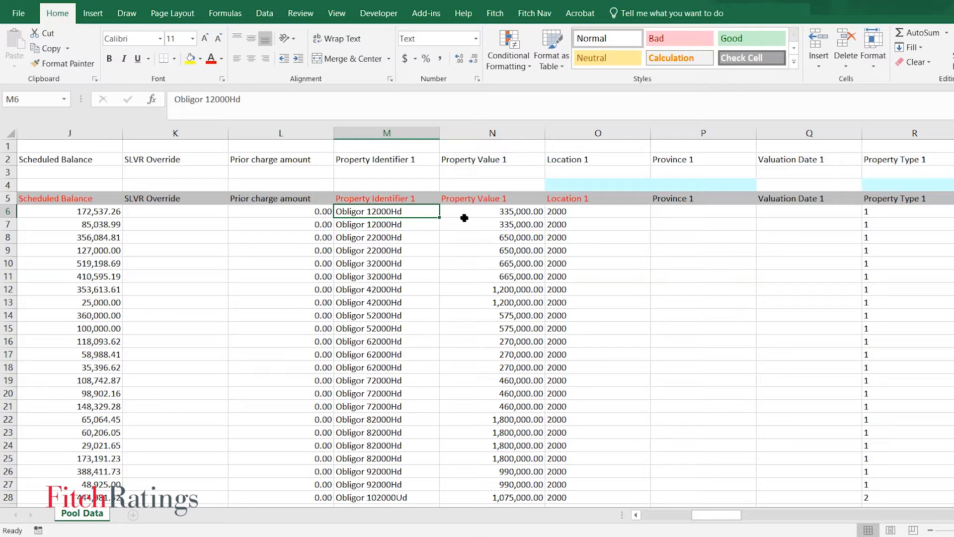
click(464, 217)
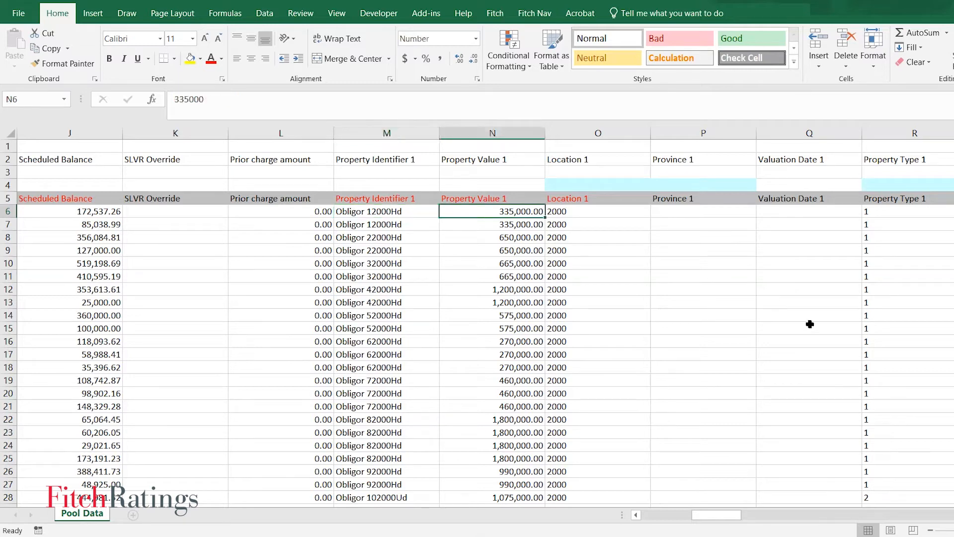
Look over the Property Size (sqm) 5 and LMI Provider entries in columns AU and AV.
scroll(949, 430, right, 10)
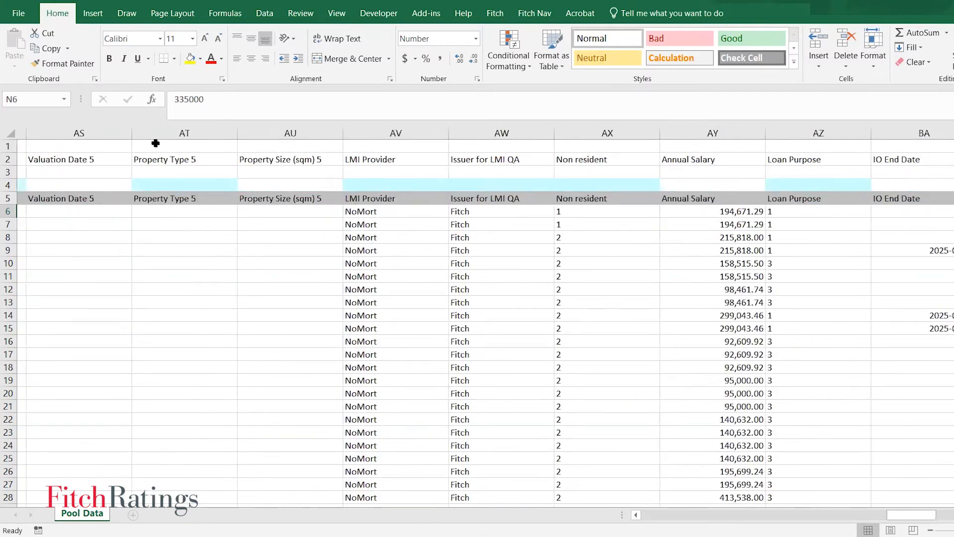
click(234, 221)
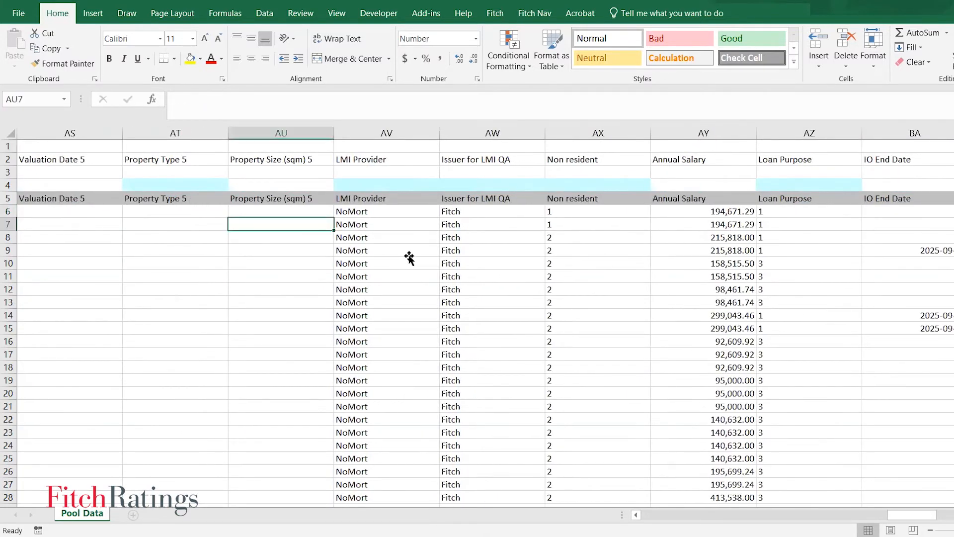
click(409, 252)
Review the first loan's fields from Annual Salary in AY6 through Loan Purpose and IO End Date to Interest Rate Type in BF6.
click(731, 212)
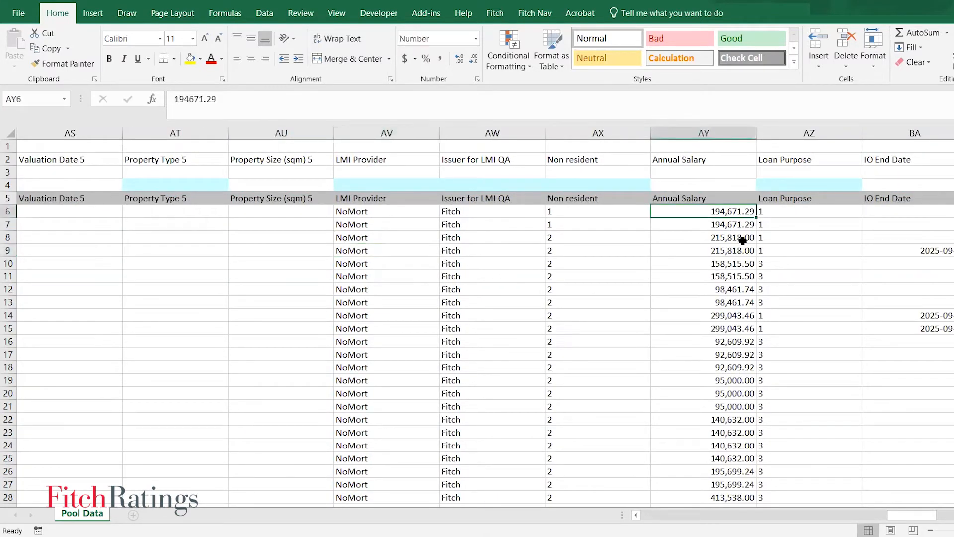
click(698, 198)
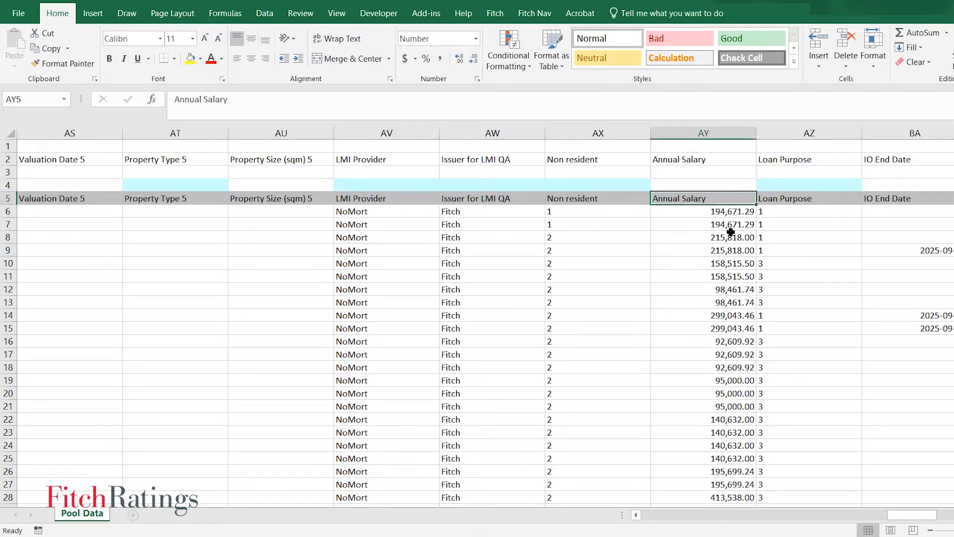
click(721, 211)
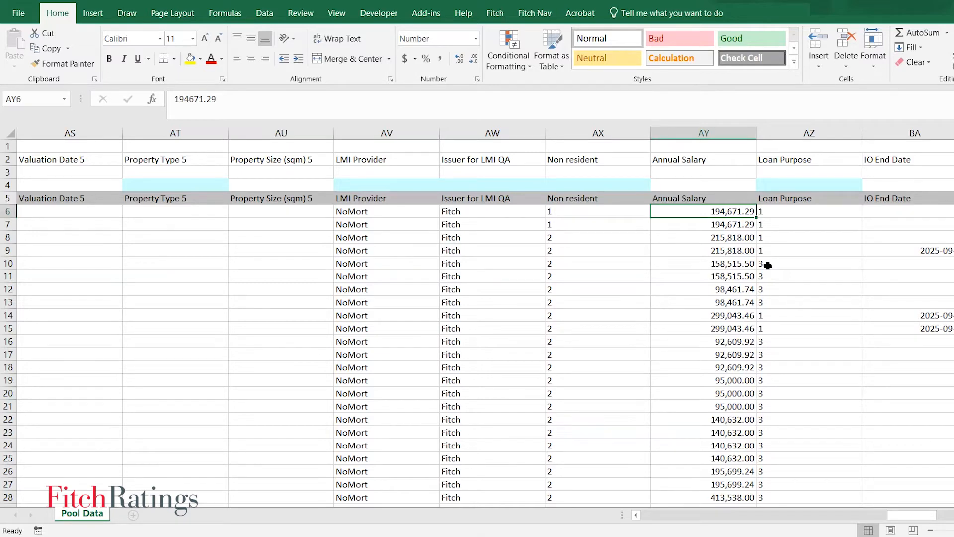
key(Right)
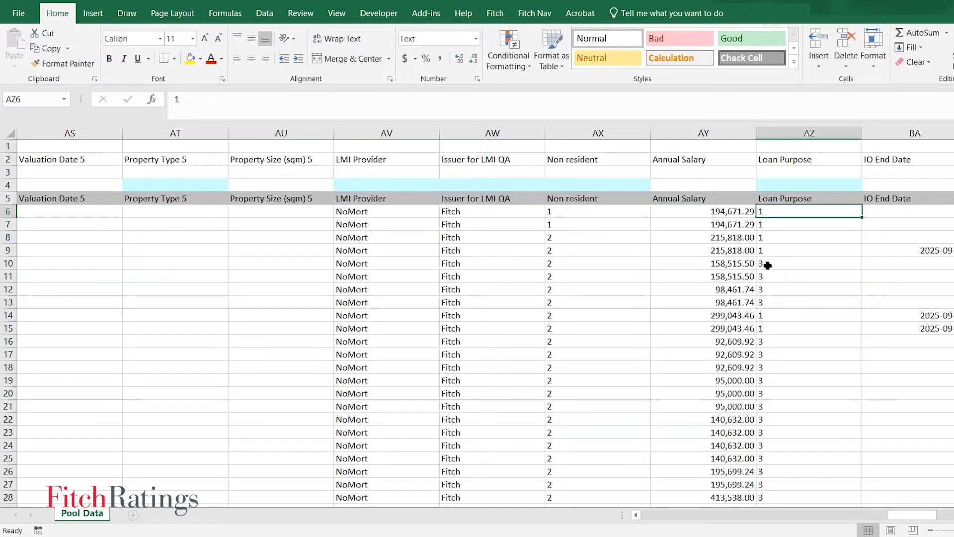
key(Right)
scroll(768, 266, right, 5)
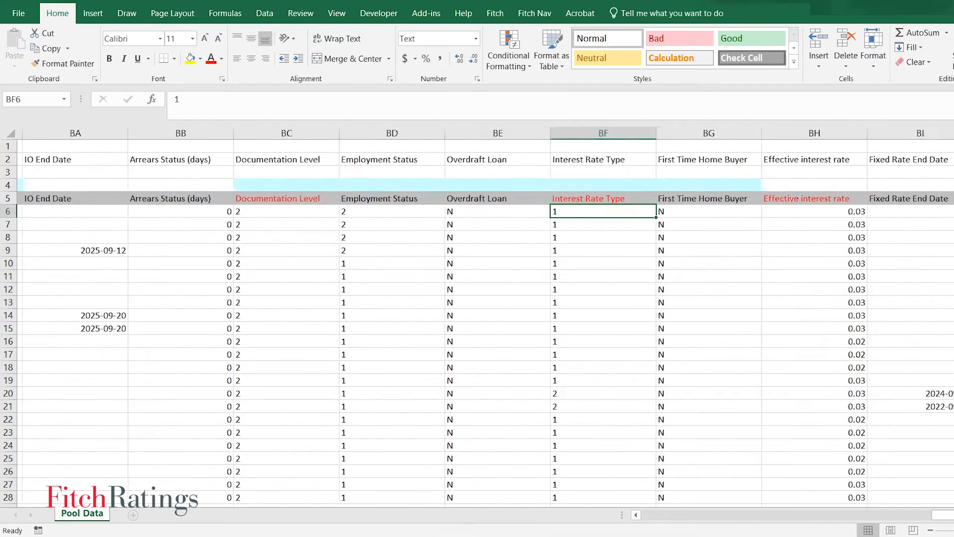
Review the optional Other 1 to Other 3 columns and the neighbouring fields from Fixed Rate End Date through Staff Loan.
click(604, 224)
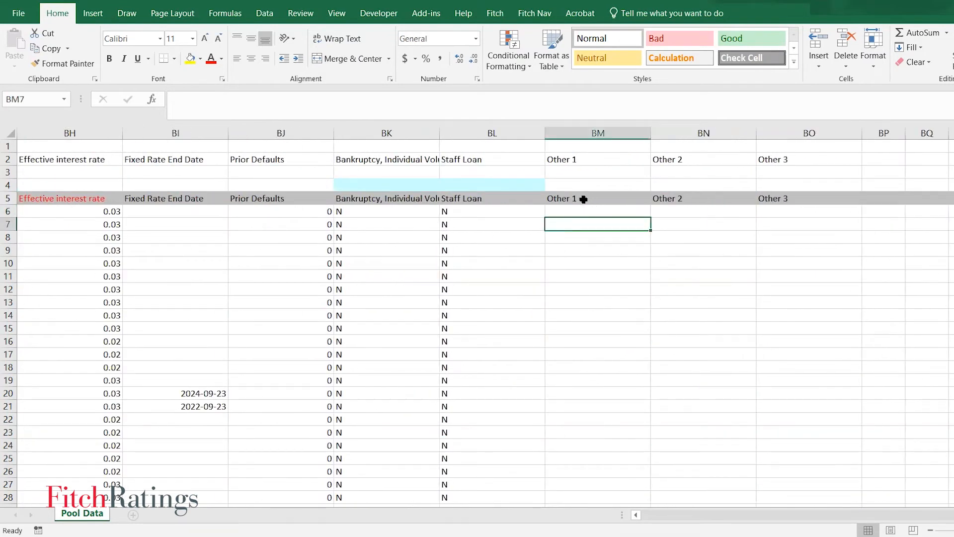
drag(575, 198, 643, 298)
click(696, 275)
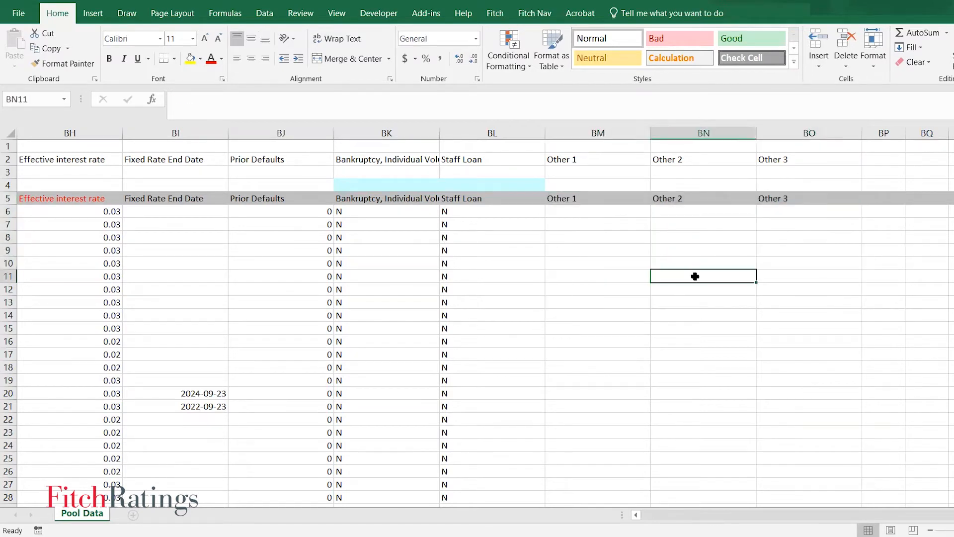
click(601, 216)
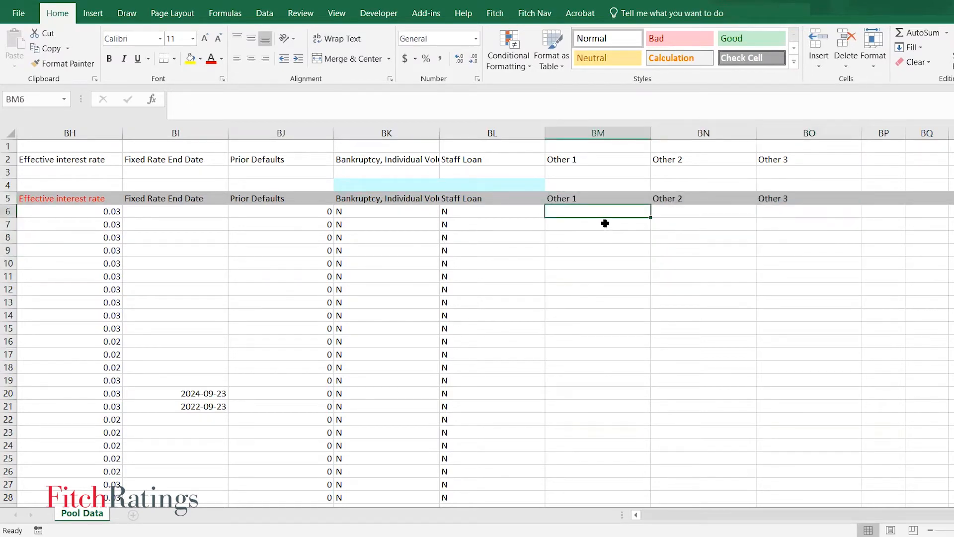
drag(494, 253, 166, 241)
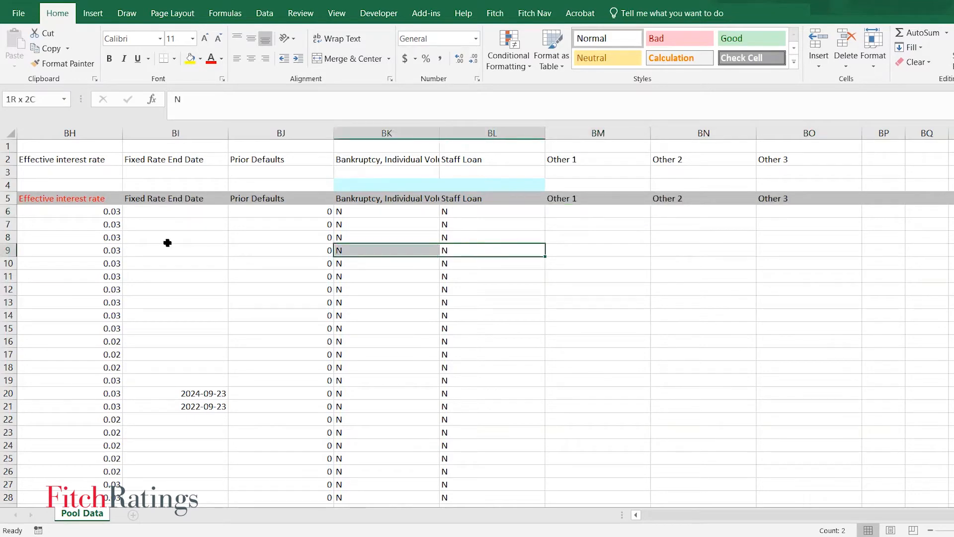
click(611, 262)
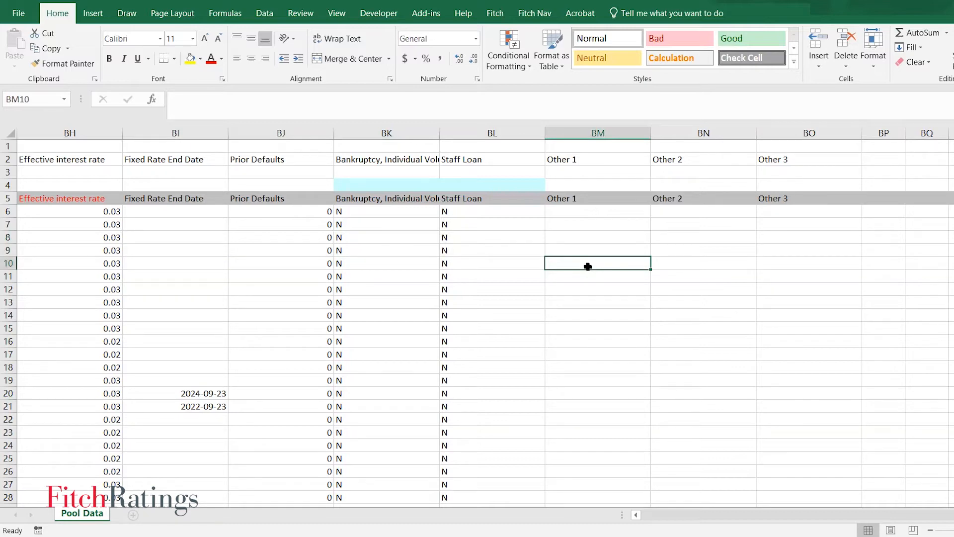
click(568, 209)
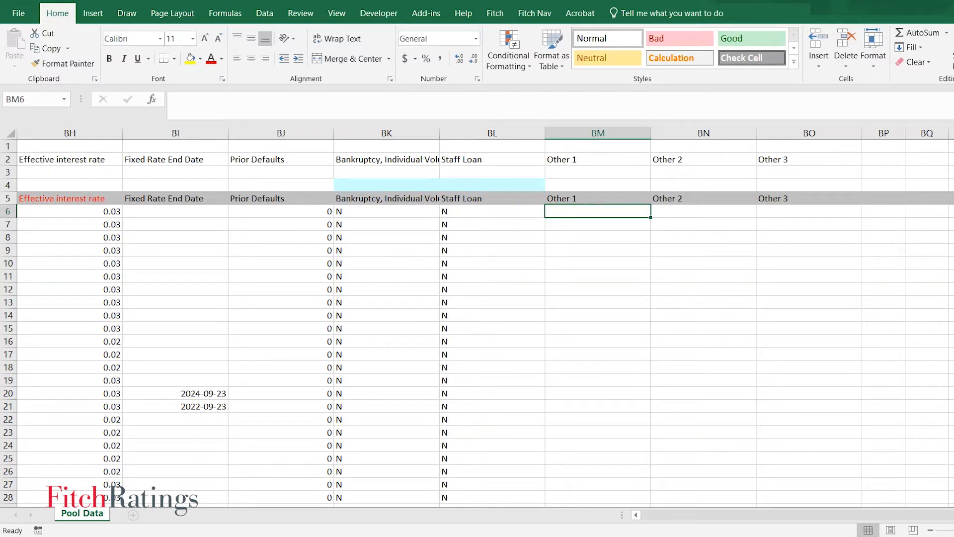
Close the example datatape and begin the ResiGlobal validation by uploading Demo Poolcut v1.xlsx from the desktop's ResiGlobal folder.
drag(952, 515, 641, 499)
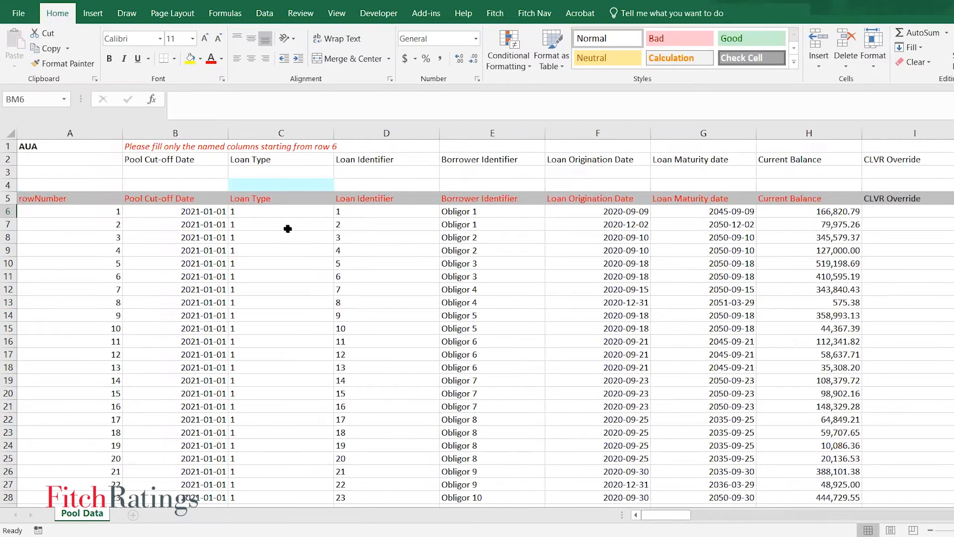
key(ctrl+w)
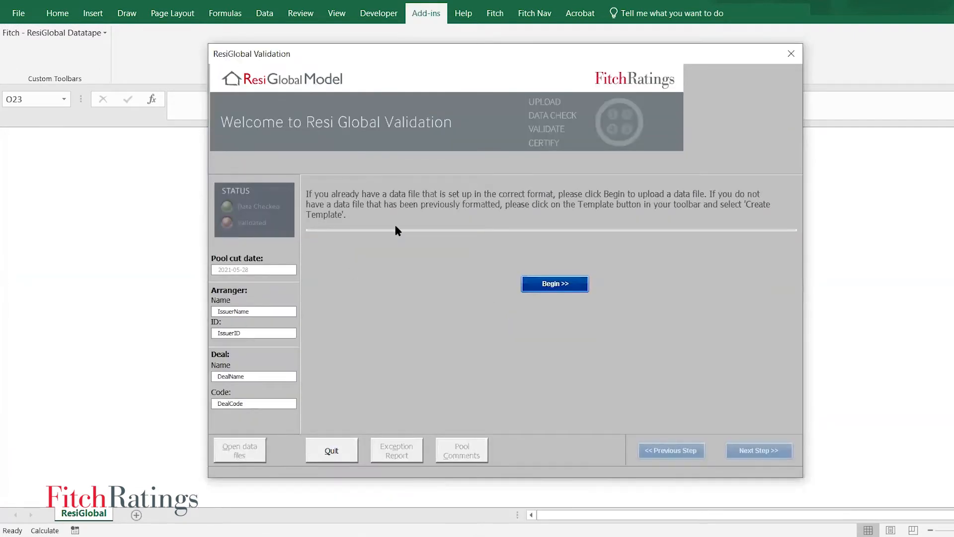
click(553, 281)
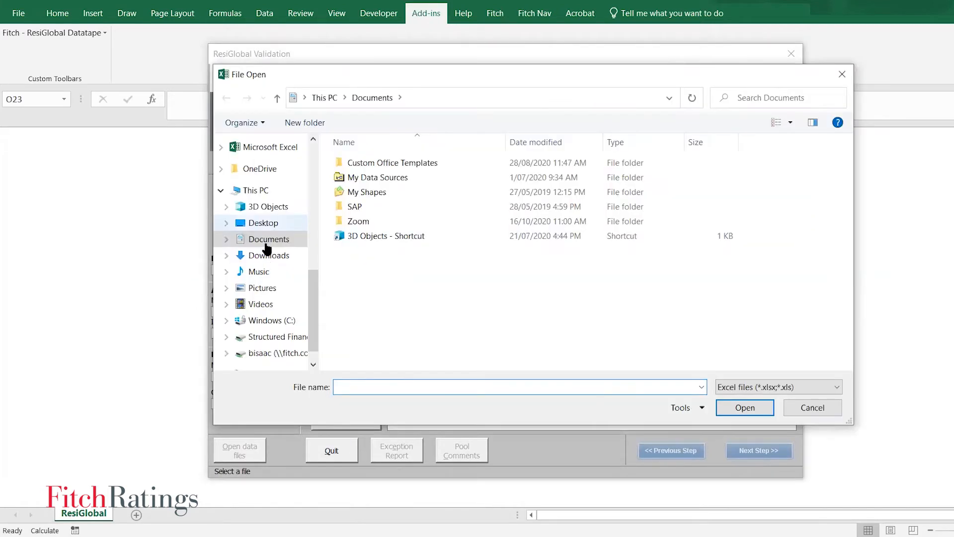
click(271, 224)
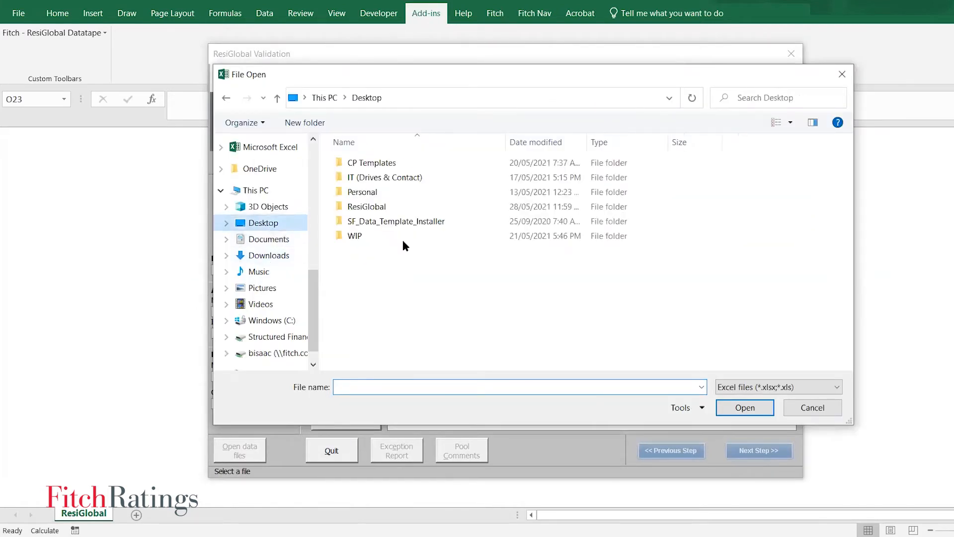
double_click(377, 206)
click(429, 207)
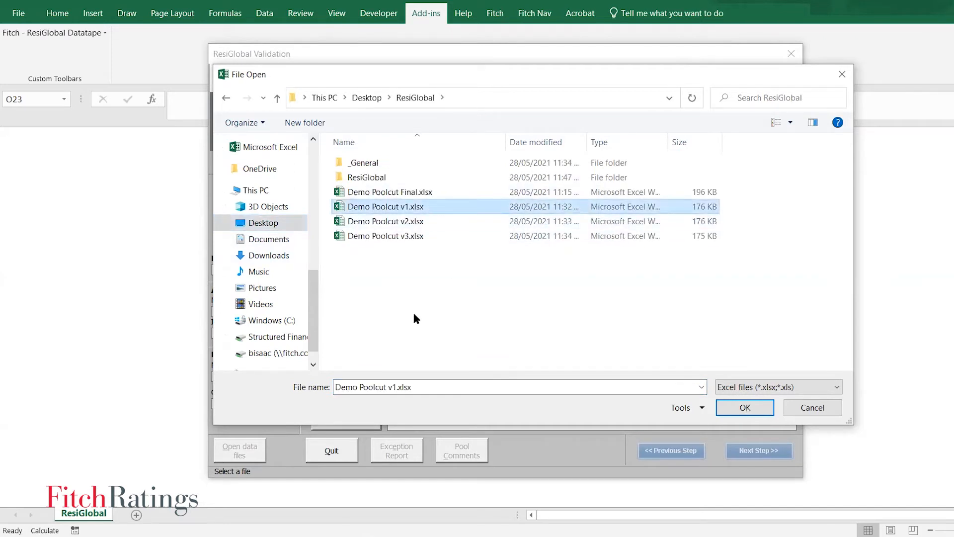
click(743, 407)
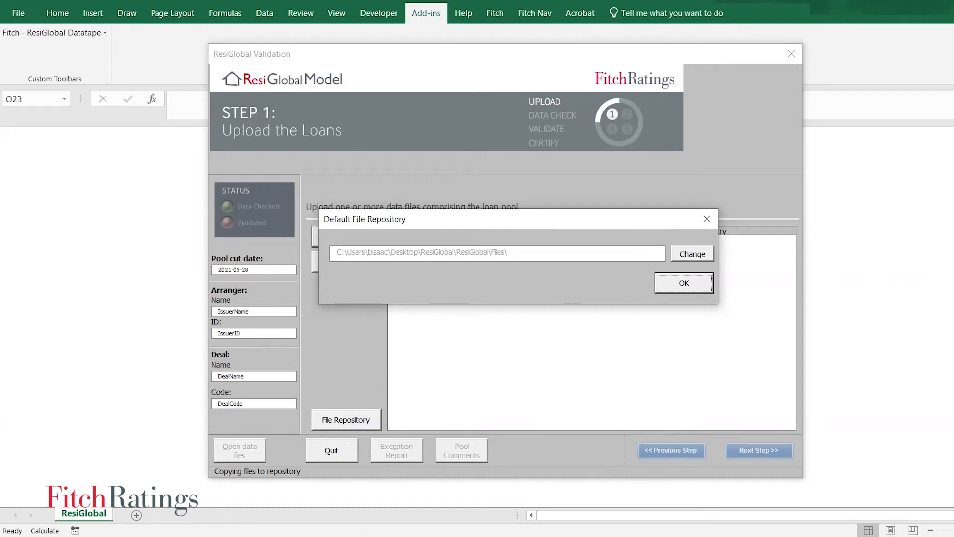
Inspect the model's Files folder in File Explorer, and accept it as the default file repository for the validation.
key(alt+Tab)
double_click(417, 195)
double_click(402, 181)
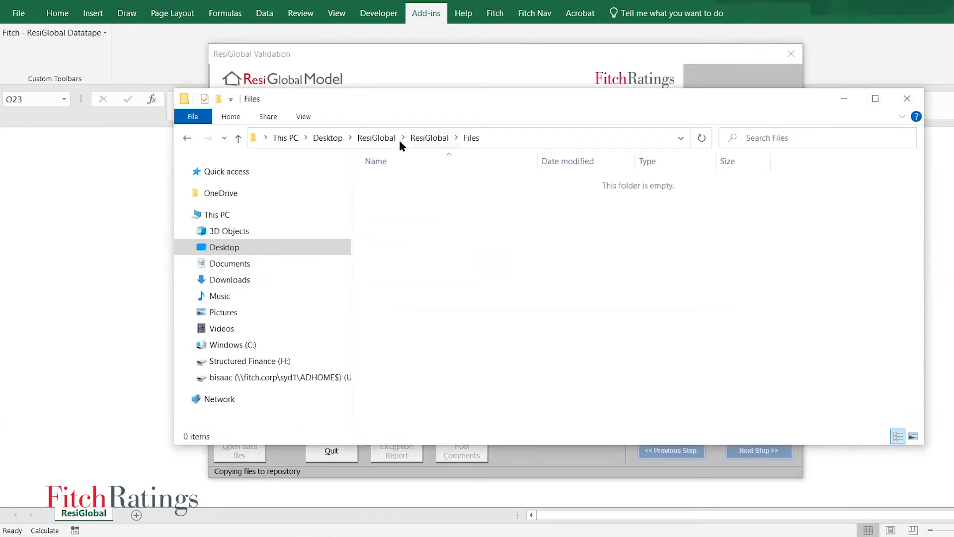
click(419, 138)
click(376, 138)
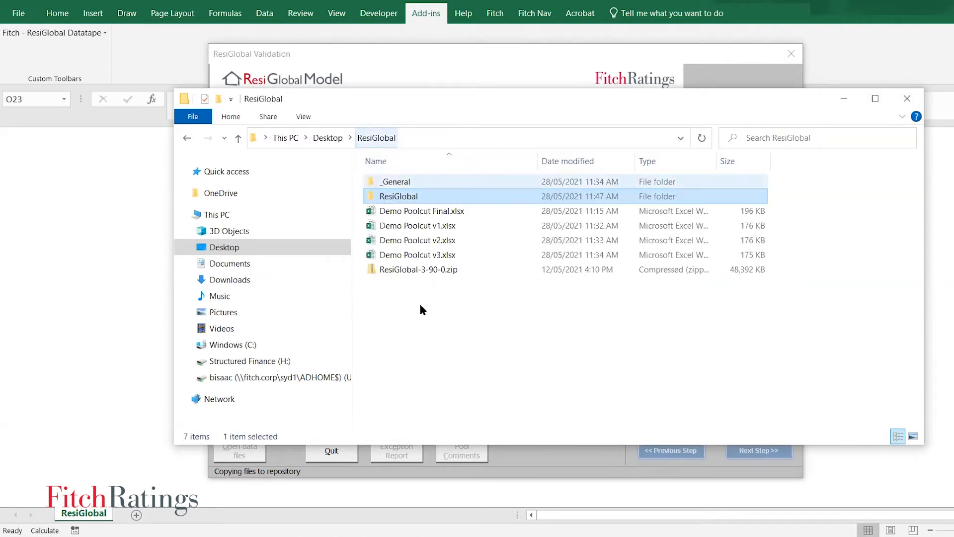
click(209, 536)
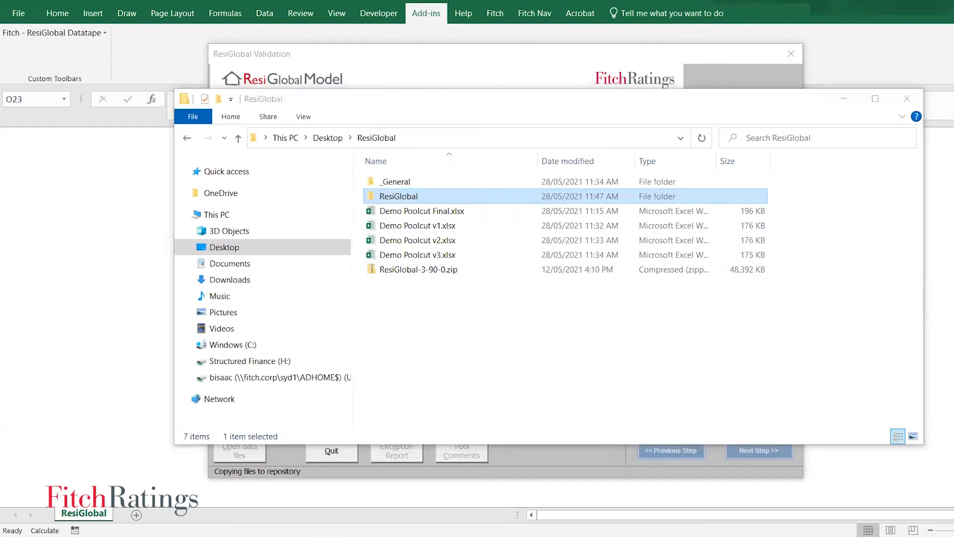
click(669, 277)
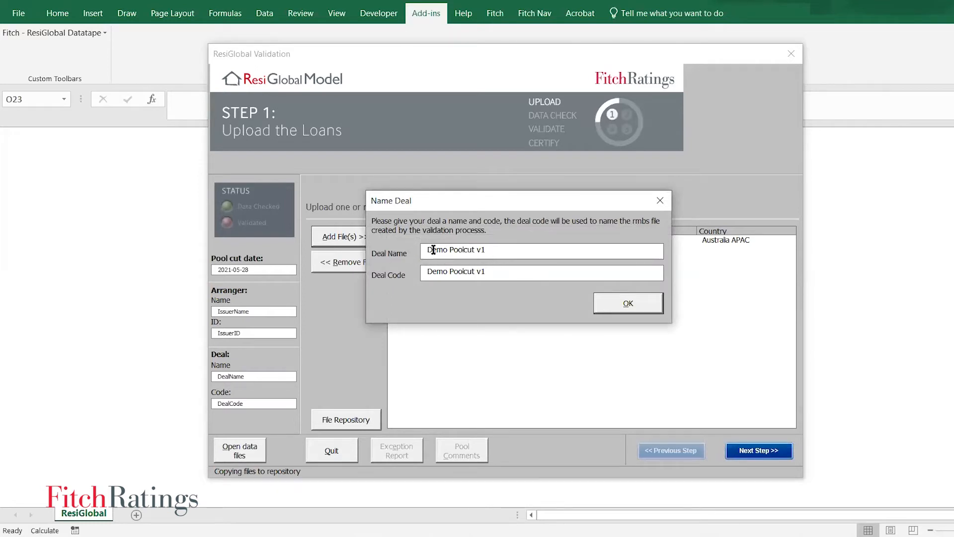
Accept Demo Poolcut v1 as both deal name and deal code, and advance to the data format check.
drag(430, 250, 485, 251)
click(500, 254)
click(607, 312)
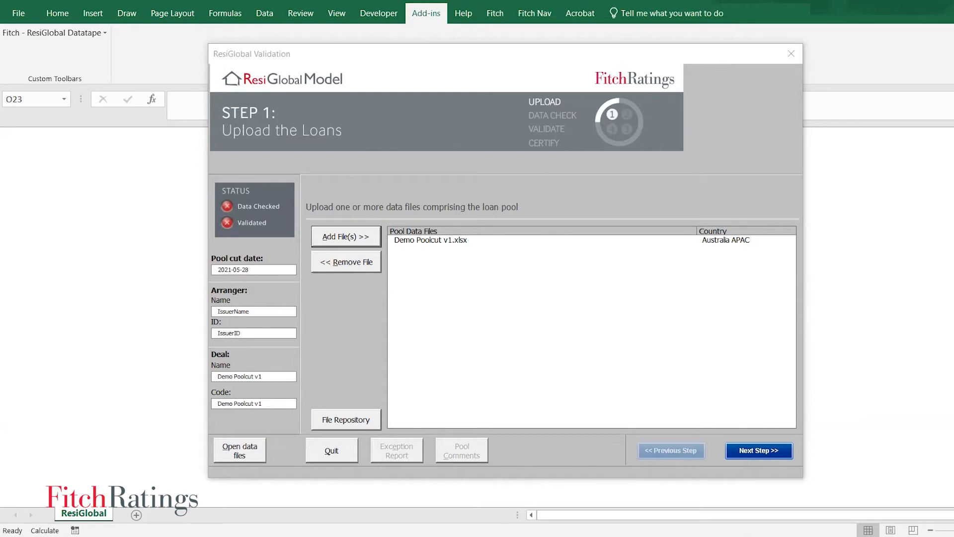
click(753, 453)
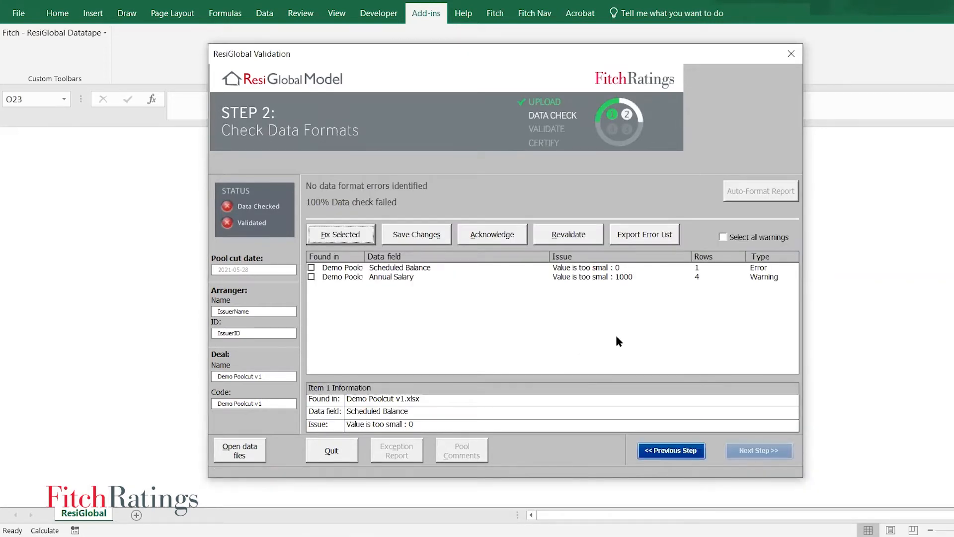
Examine the Scheduled Balance error and the Annual Salary warning in the data check results.
click(762, 268)
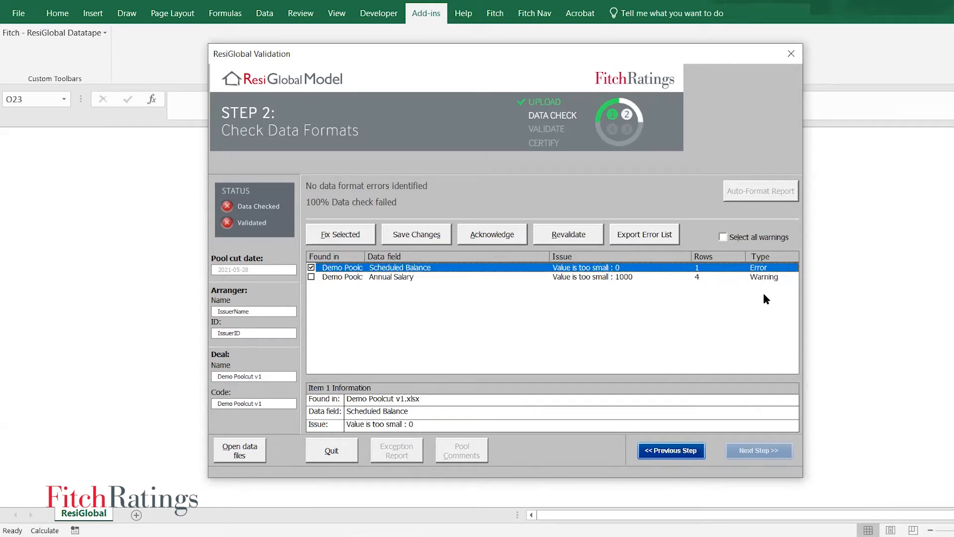
click(476, 277)
click(426, 268)
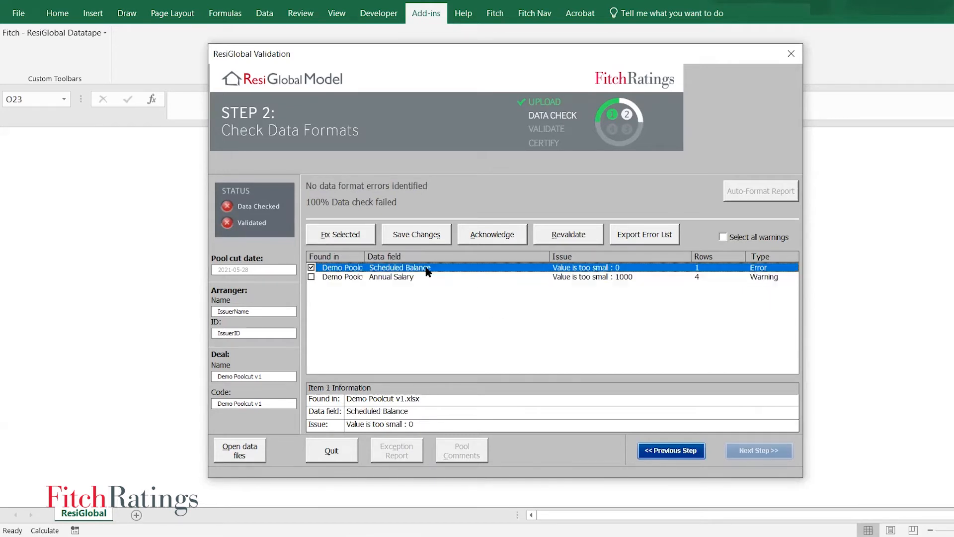
click(474, 277)
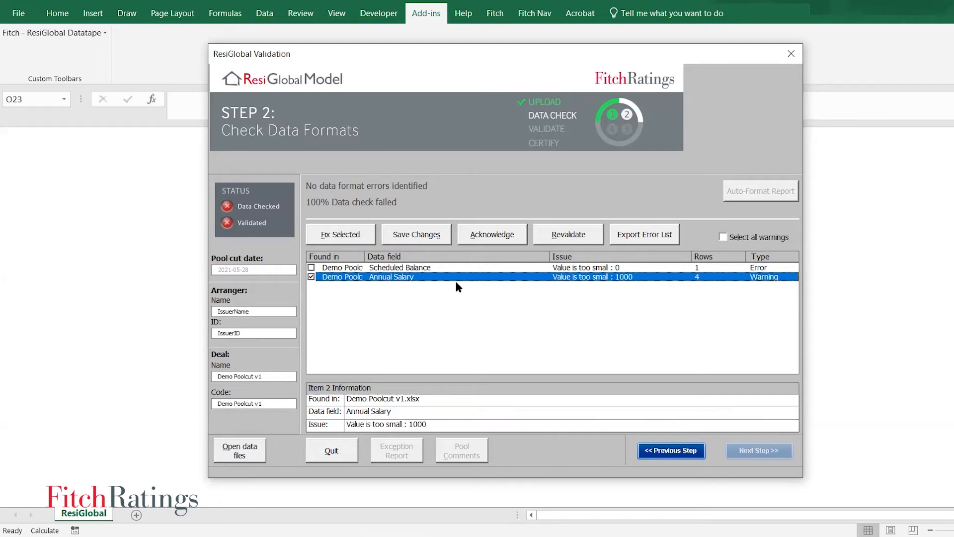
Open the Scheduled Balance error in the pool data, examine the flagged entry in J50, and close the workbook without saving.
click(454, 268)
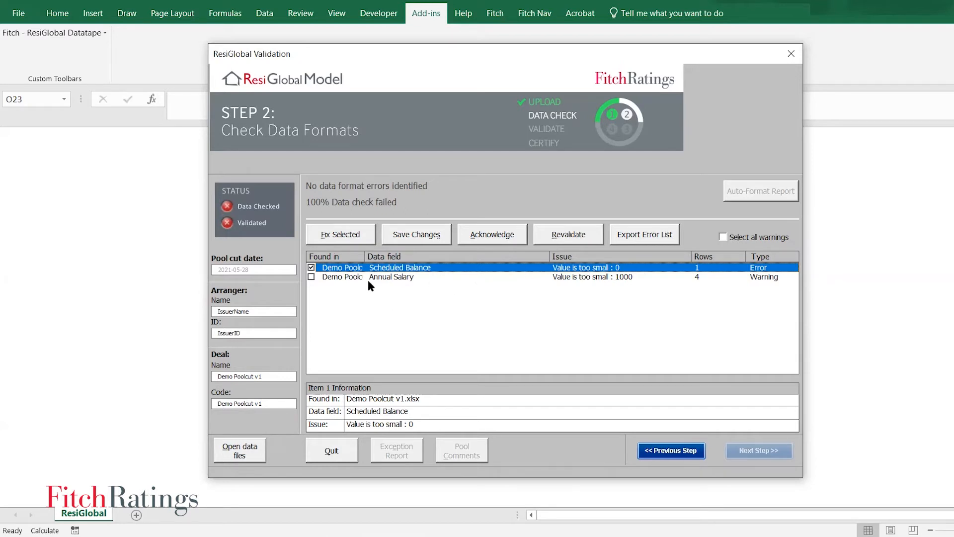
click(334, 238)
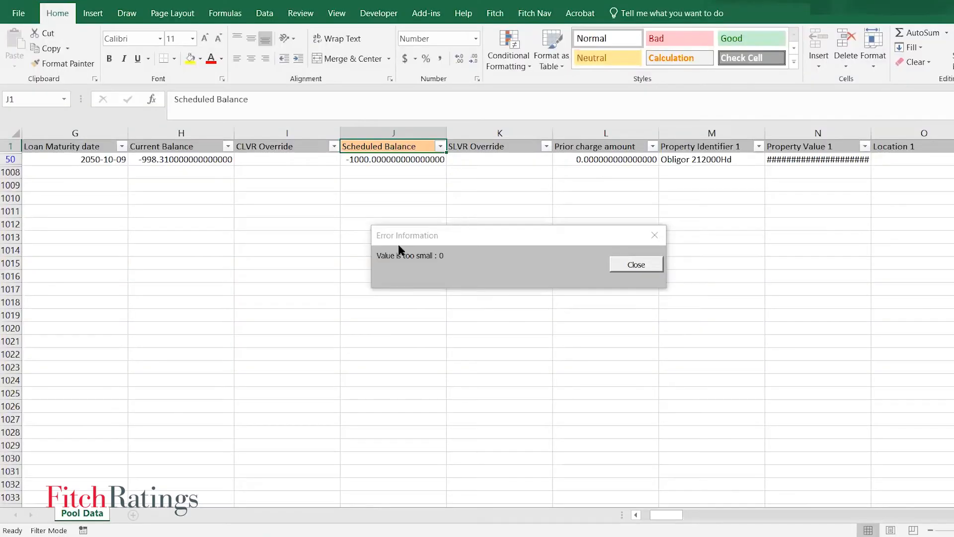
click(635, 264)
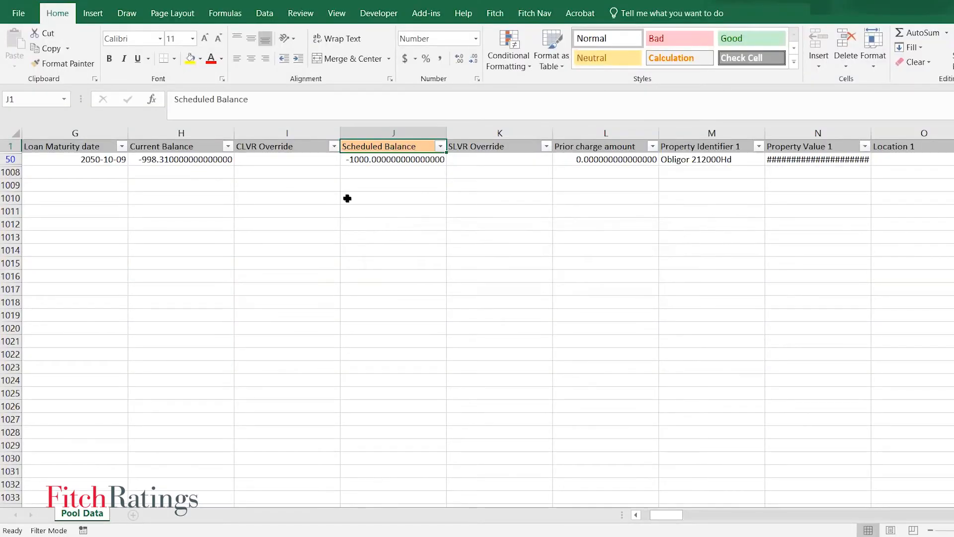
click(394, 158)
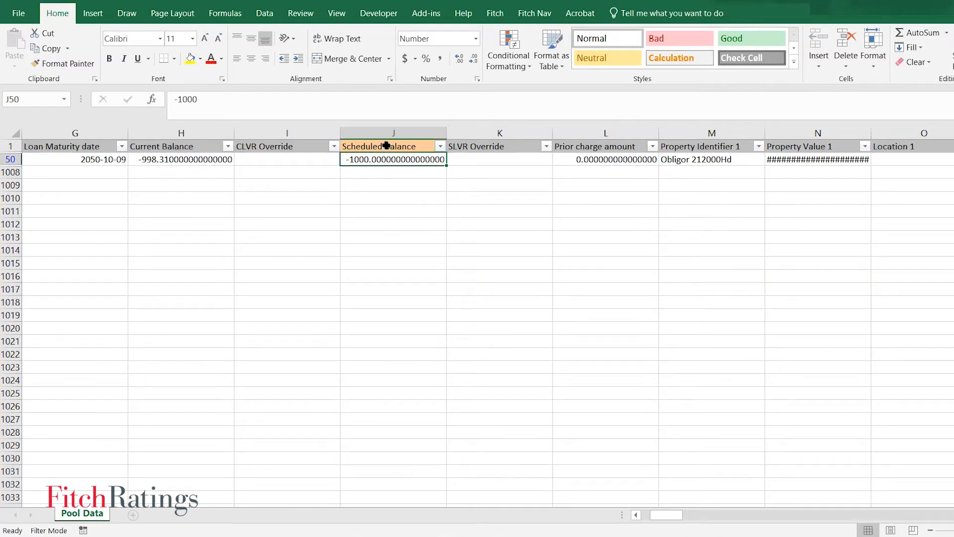
key(Up)
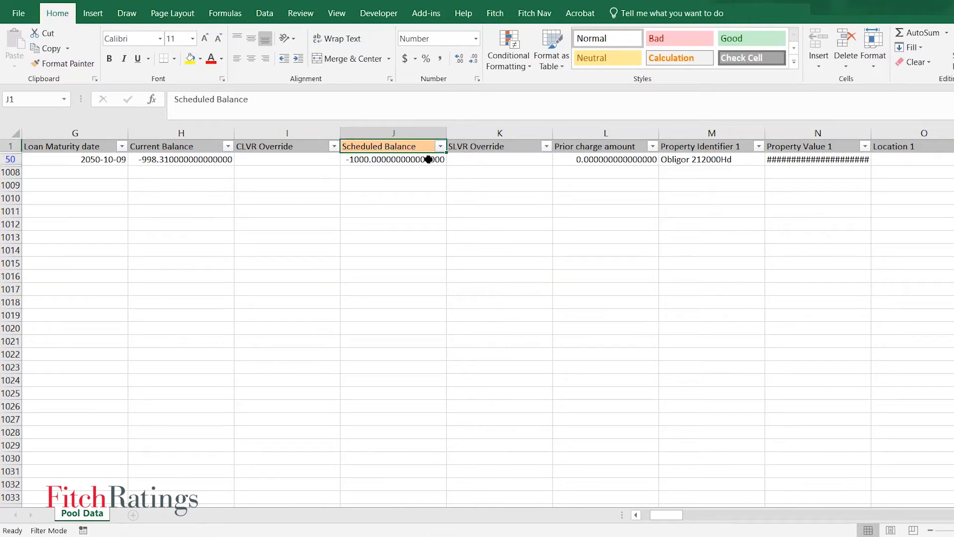
click(404, 163)
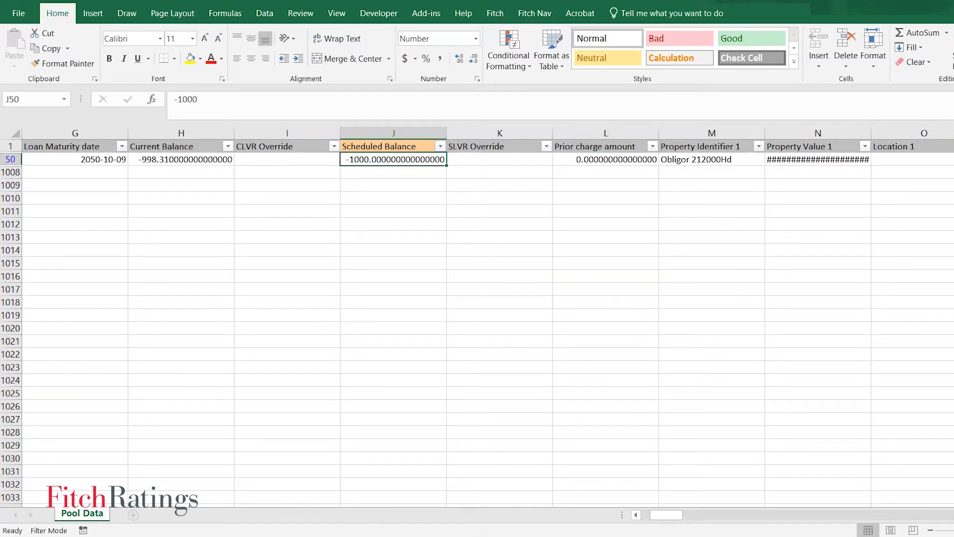
click(518, 280)
Open the Annual Salary warning in the pool data, examine the flagged salaries in column AY, and close without saving.
click(312, 204)
click(332, 162)
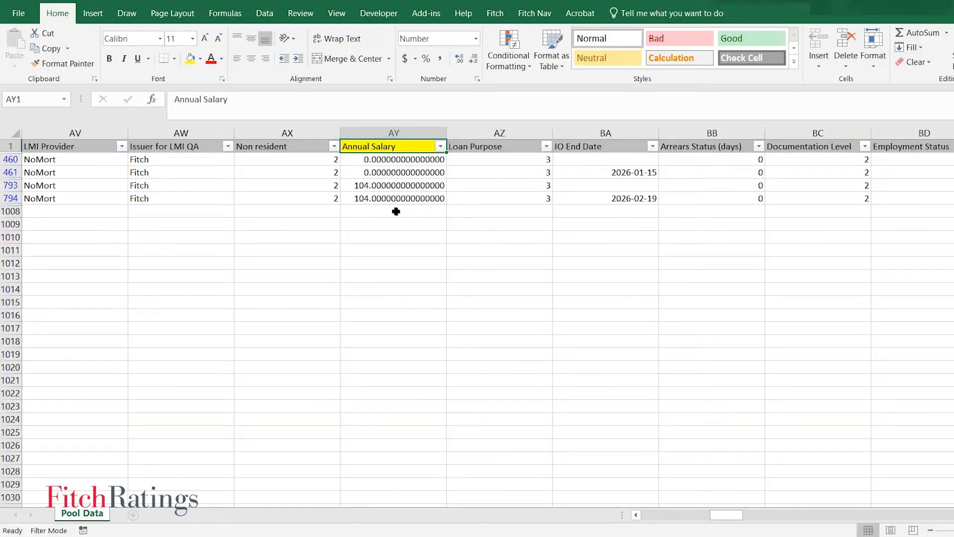
drag(385, 161, 385, 169)
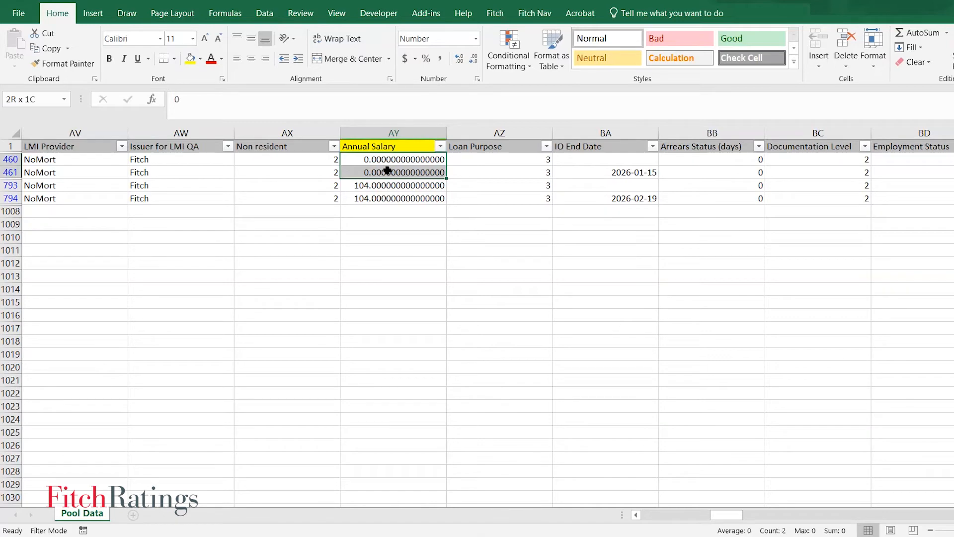
drag(388, 170, 392, 202)
click(394, 198)
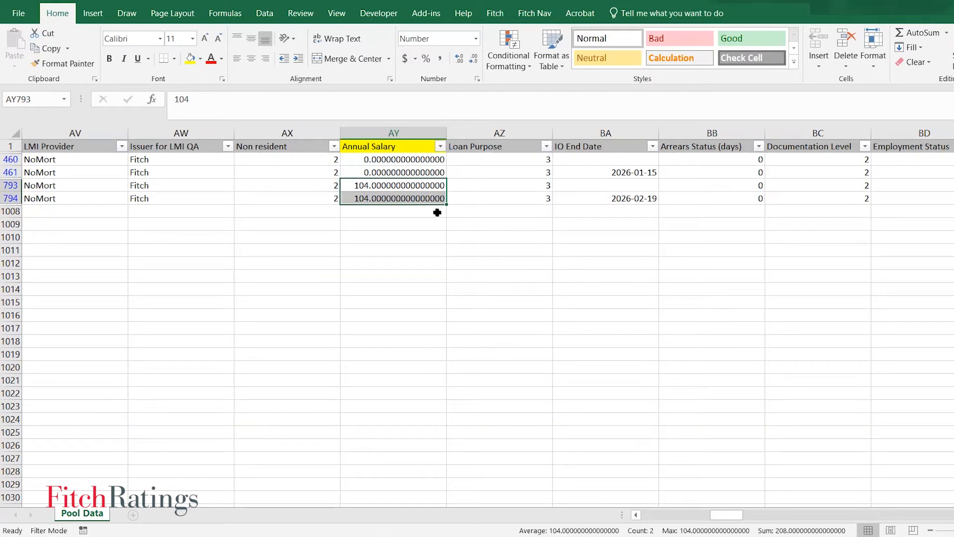
click(417, 222)
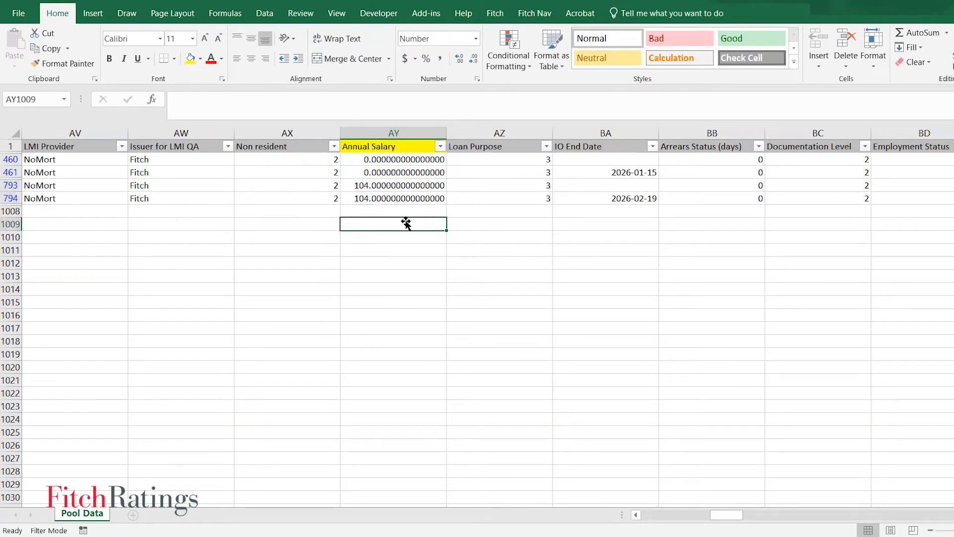
click(950, 2)
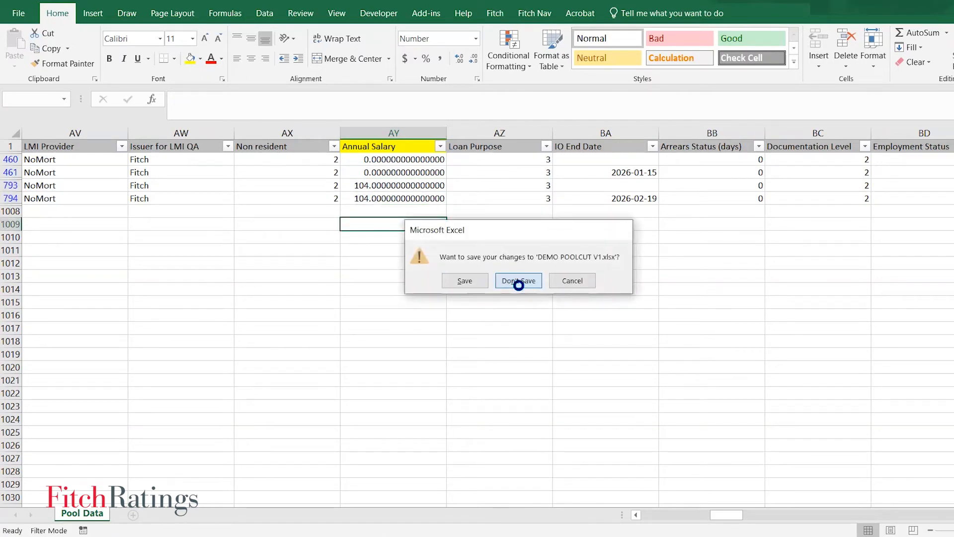
click(518, 281)
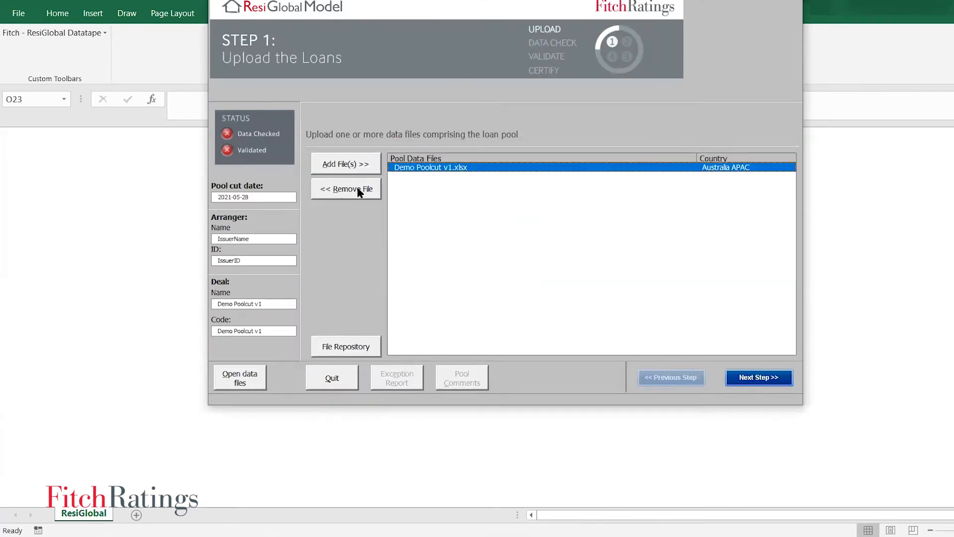
Replace Demo Poolcut v1.xlsx with Demo Poolcut v2.xlsx in the pool data files and advance to the data format check.
click(357, 190)
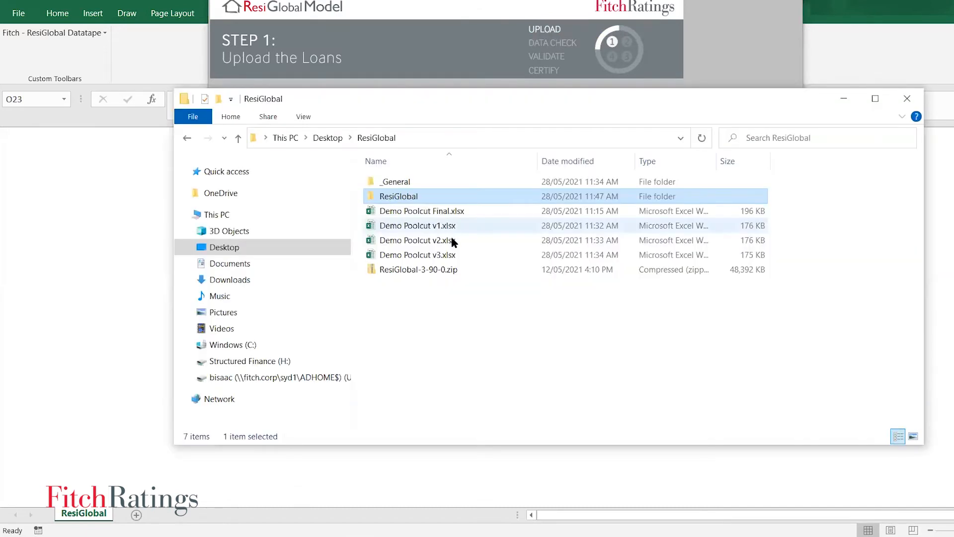
click(440, 241)
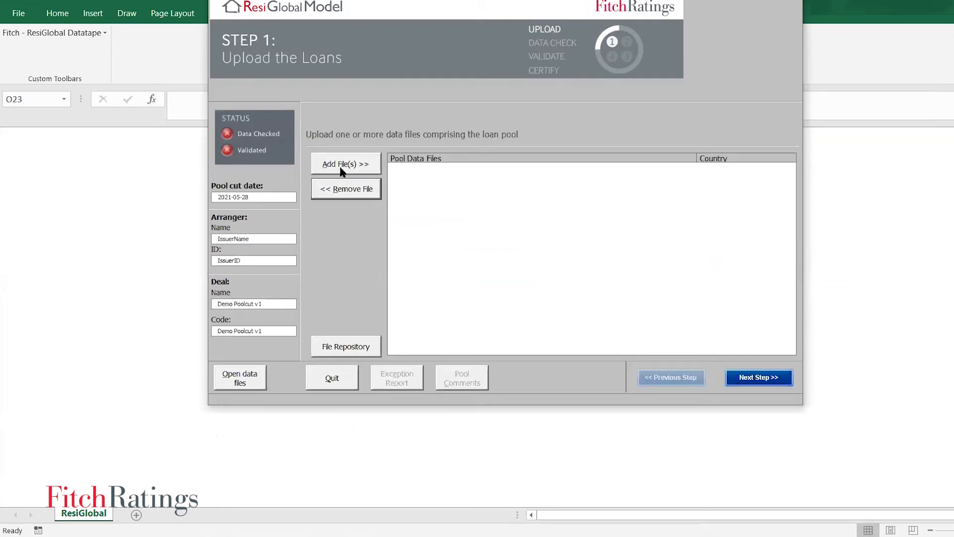
click(341, 168)
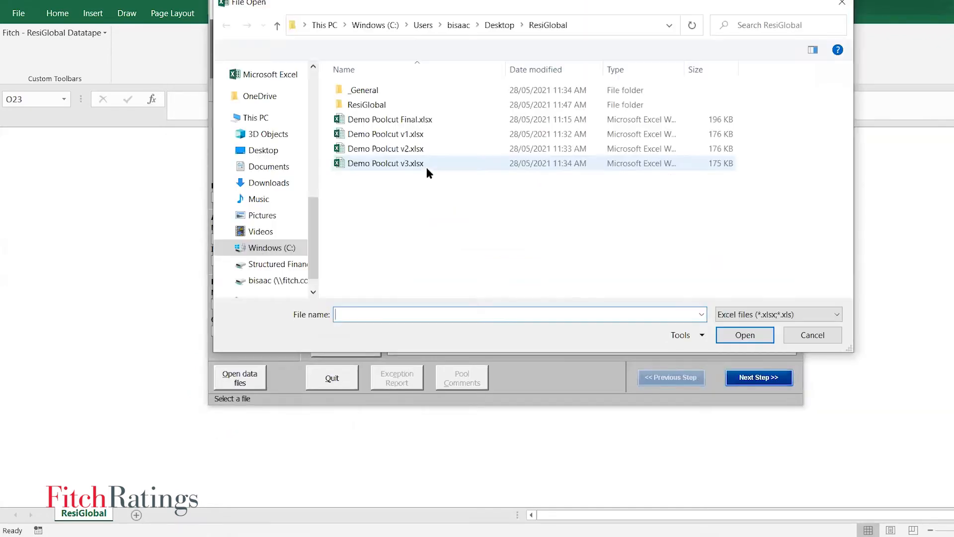
click(427, 167)
click(744, 334)
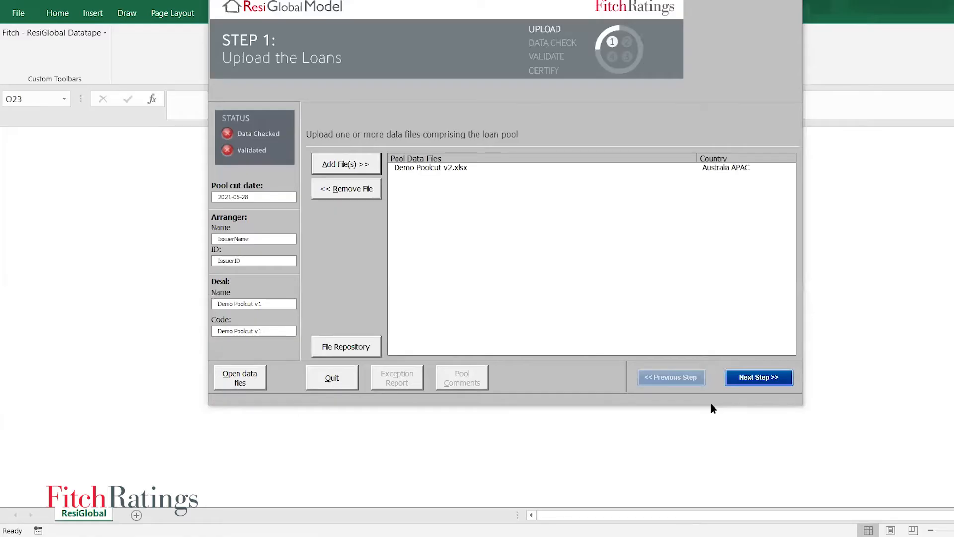
click(458, 168)
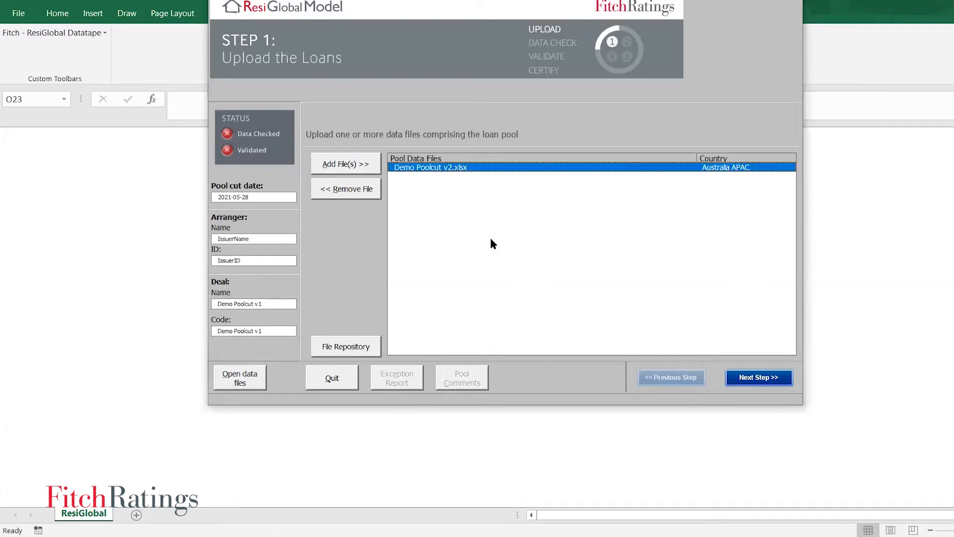
click(732, 377)
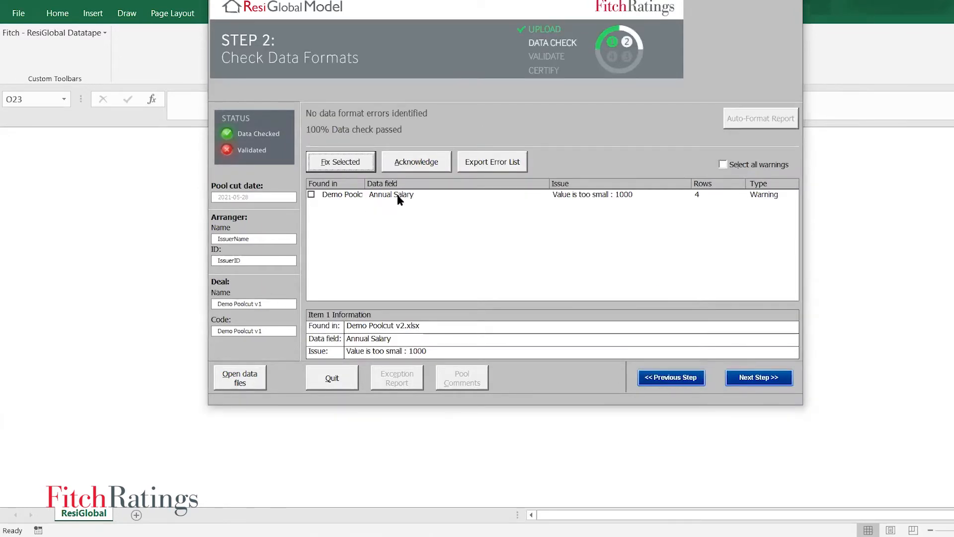
Acknowledge the Annual Salary warning with the comment "ok with salaries, checked" and advance to pool validation.
click(311, 195)
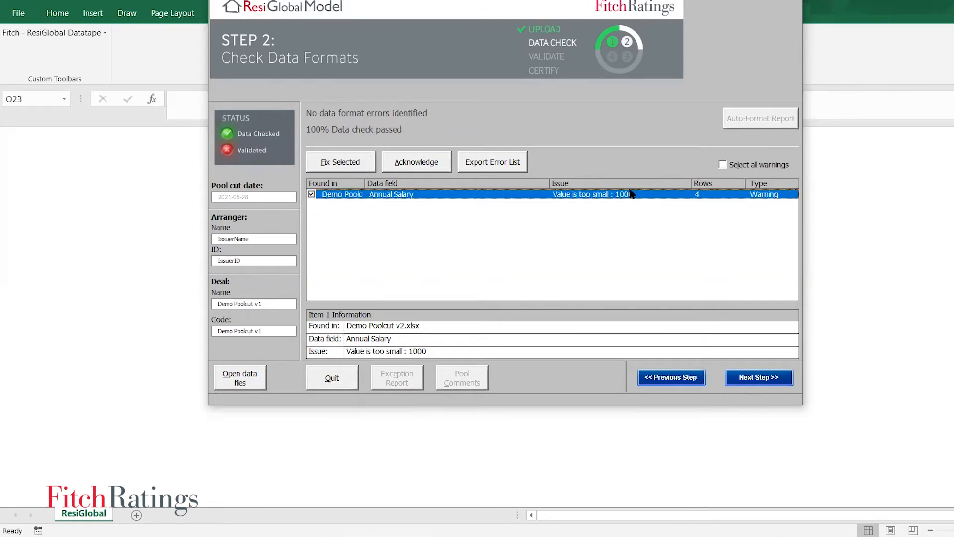
click(723, 164)
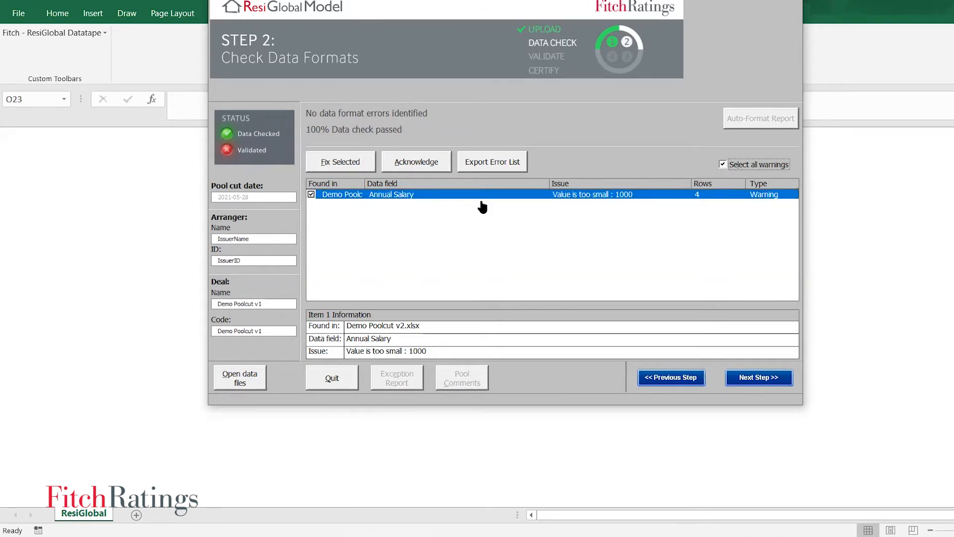
click(414, 163)
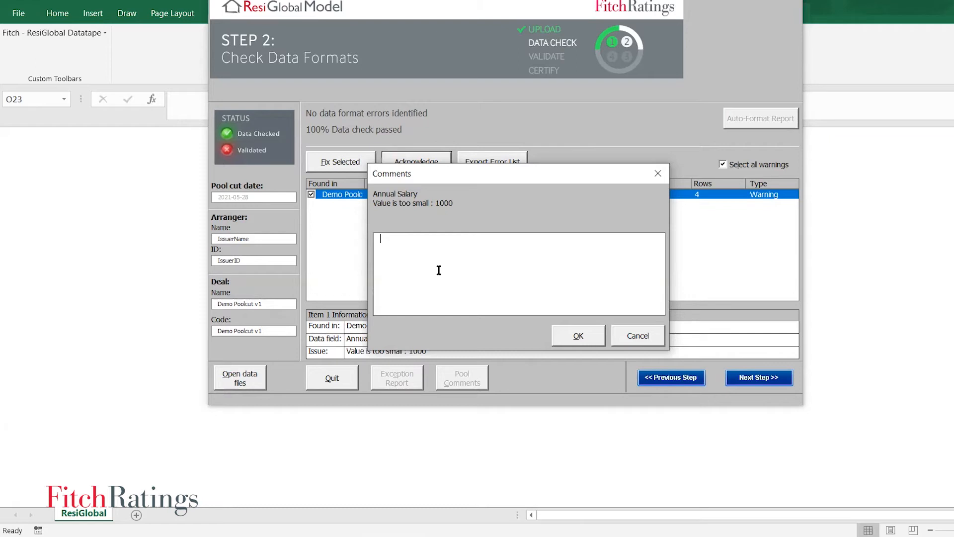
text(ok with salaries, checked)
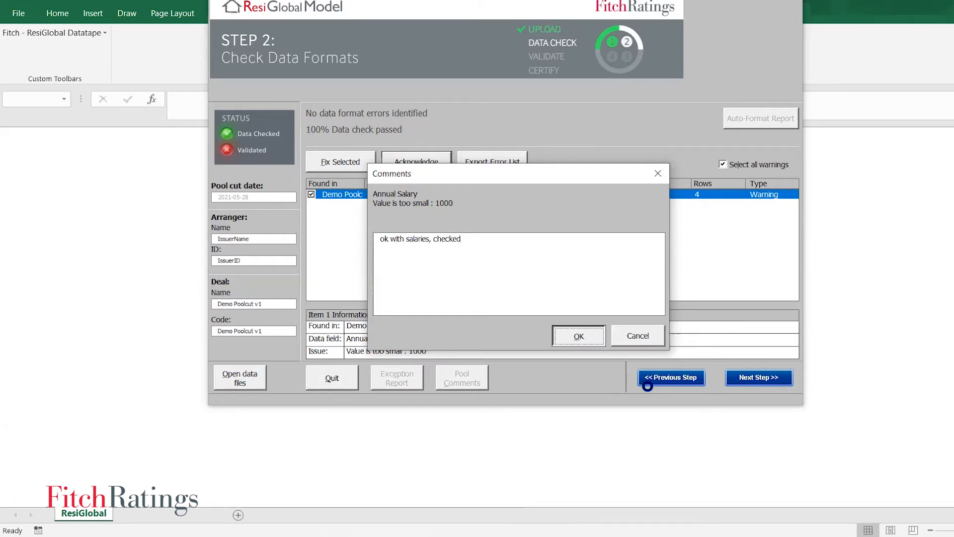
click(579, 336)
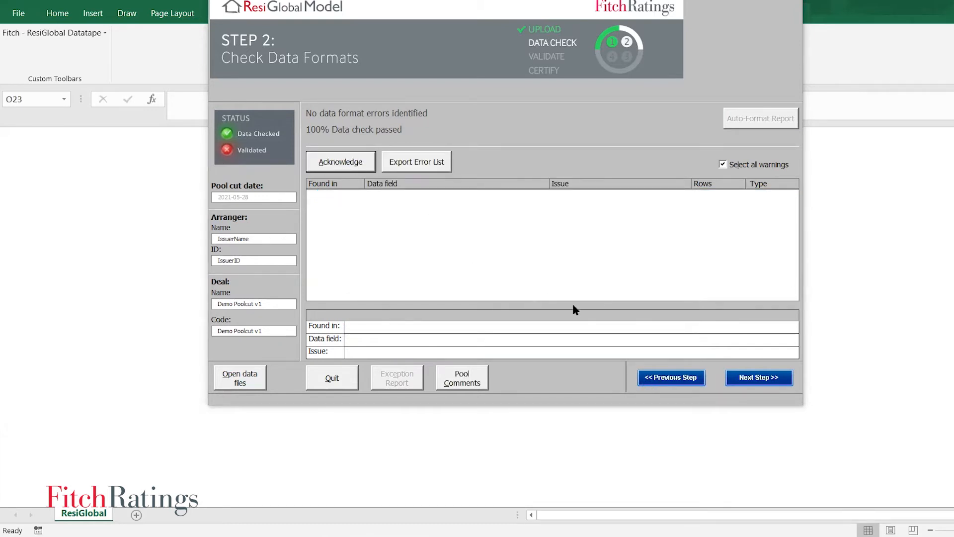
click(748, 379)
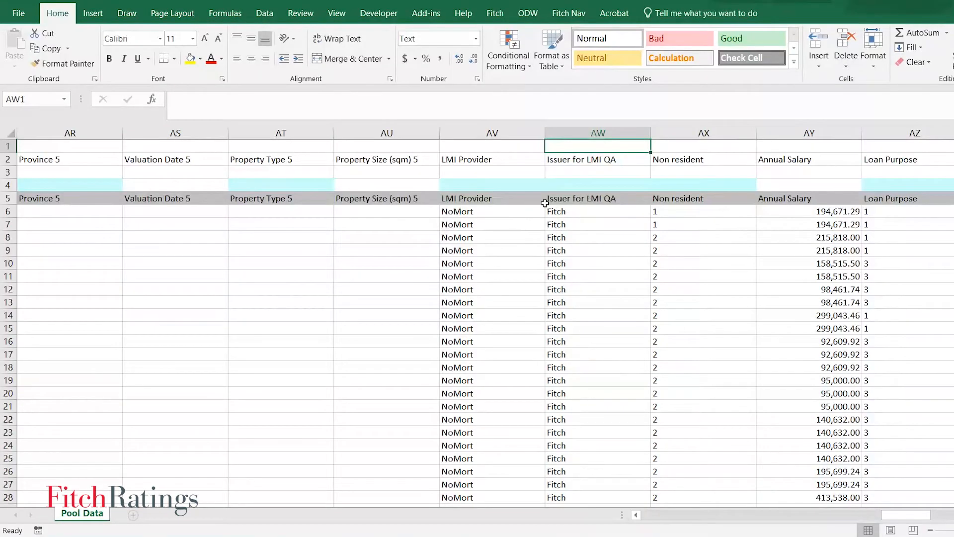
Examine the Issuer for LMI QA entries in the pool data and the list of accepted issuers in AW4.
drag(584, 196, 587, 238)
click(604, 272)
click(600, 184)
click(656, 185)
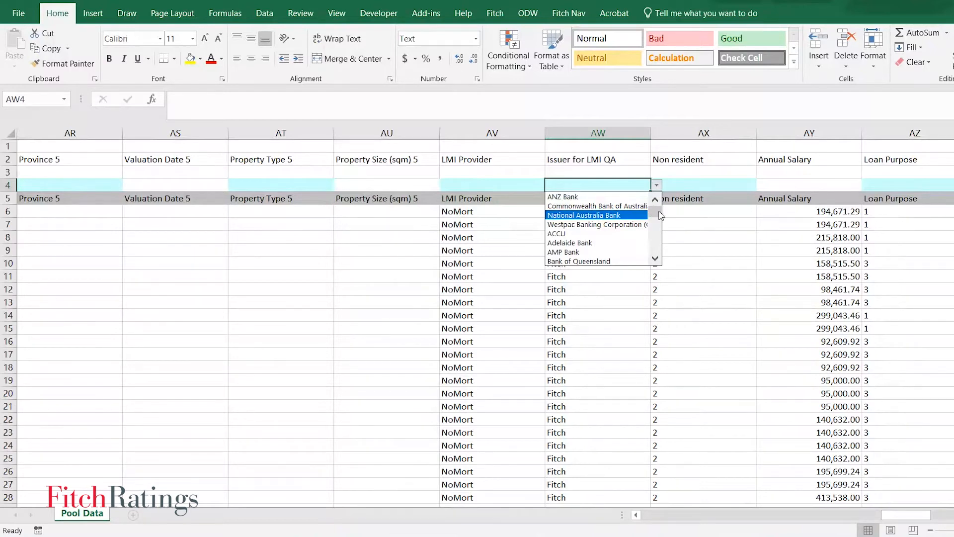
click(655, 258)
drag(656, 214, 659, 259)
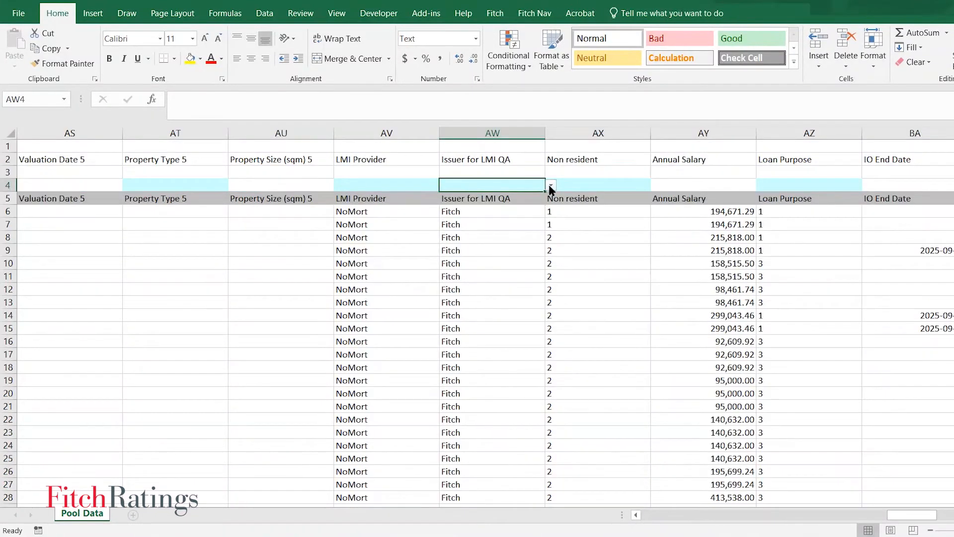
Pick ANZ Bank in AW4, paste it as values over the Issuer for LMI QA entries in AW6:AW1005, and clear AW4.
click(551, 185)
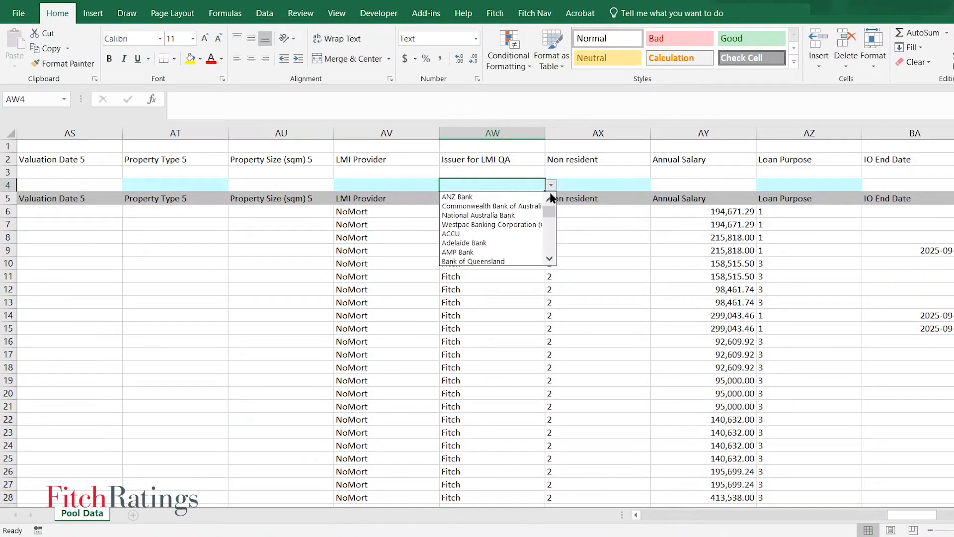
click(518, 197)
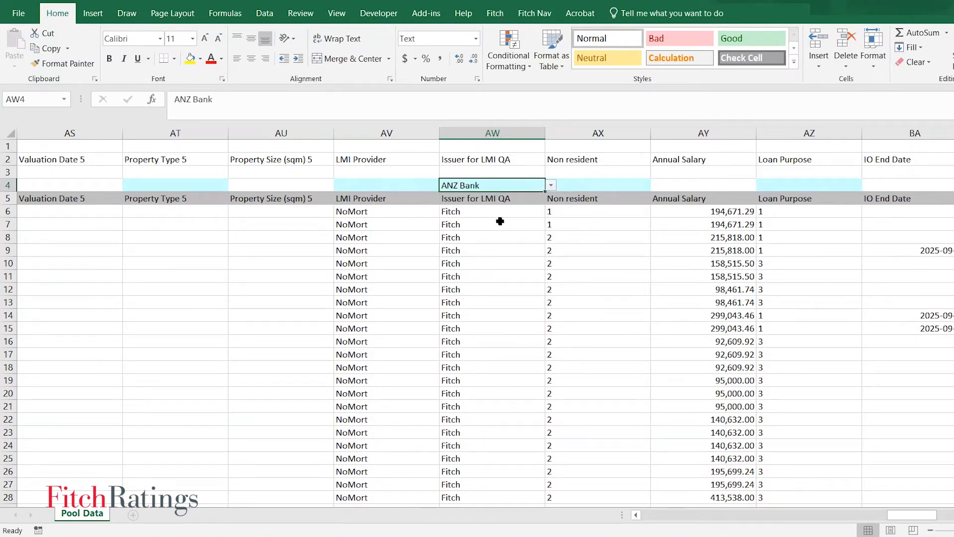
key(ctrl+c)
click(504, 214)
key(ctrl+shift+Down)
right_click(517, 328)
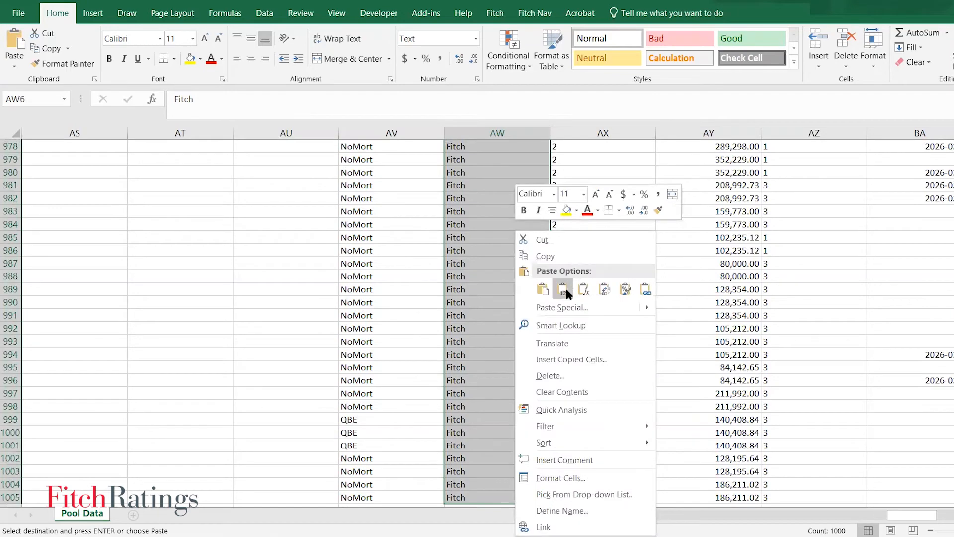
click(553, 284)
key(ctrl+BackSpace)
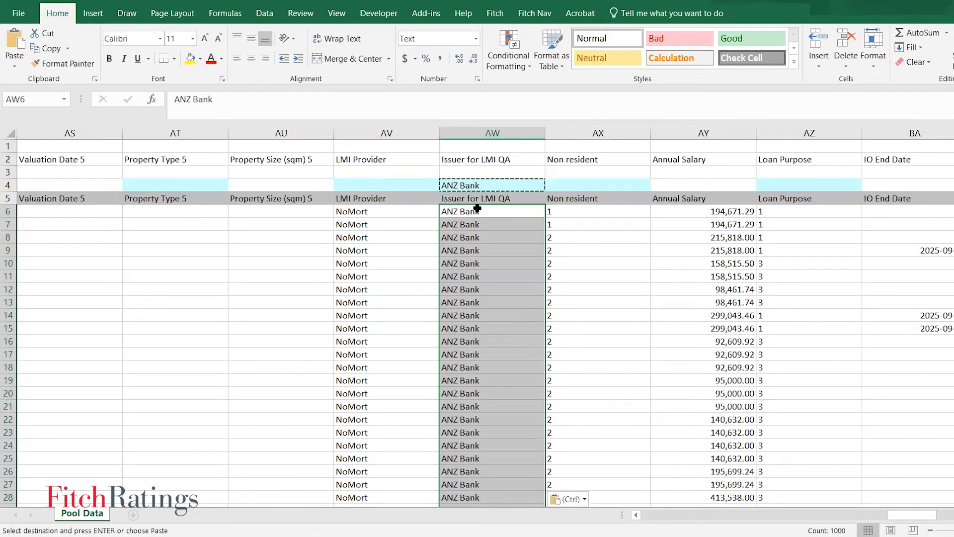
click(471, 184)
key(Delete)
Save the corrected pool data as Demo Poolcut v3.xlsx in the ResiGlobal folder, replacing the existing file.
key(F12)
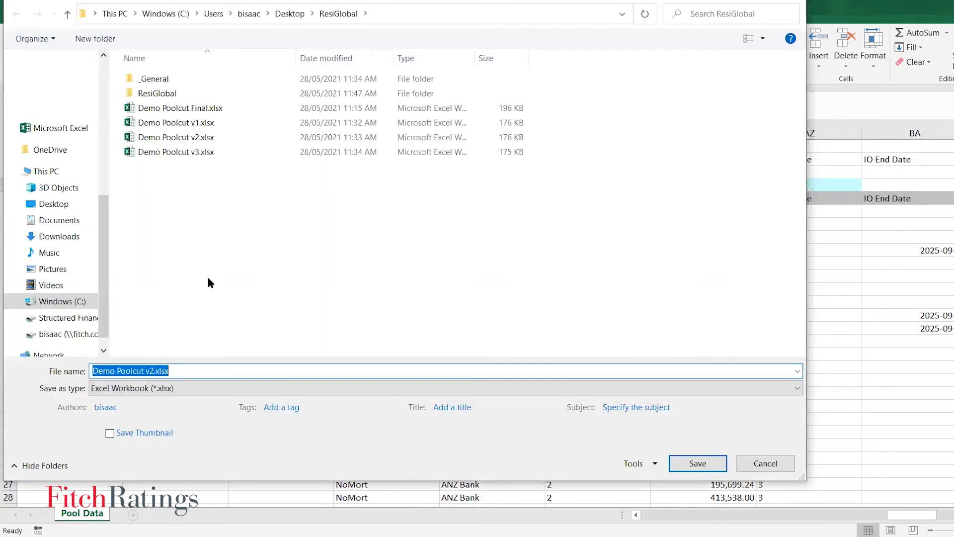
click(154, 371)
key(BackSpace)
text(3)
key(Return)
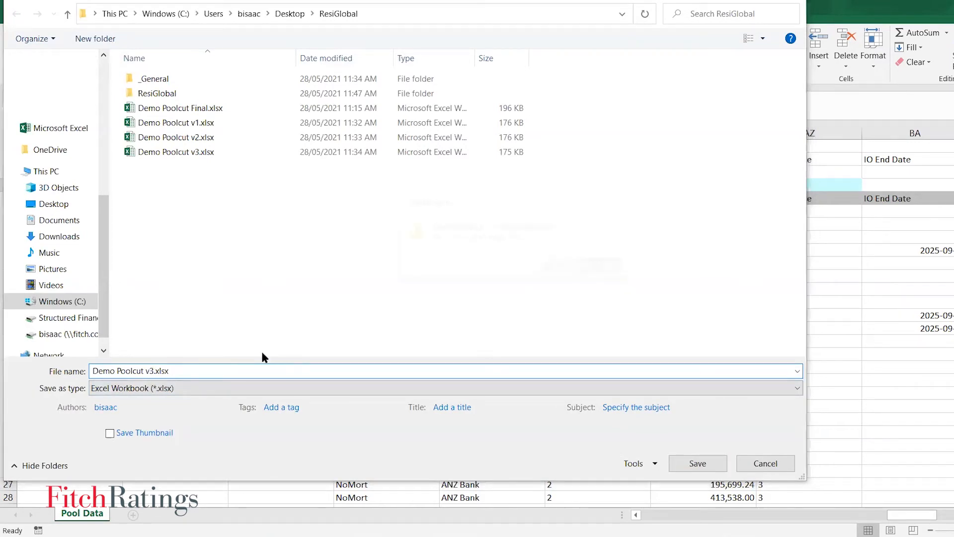
click(552, 268)
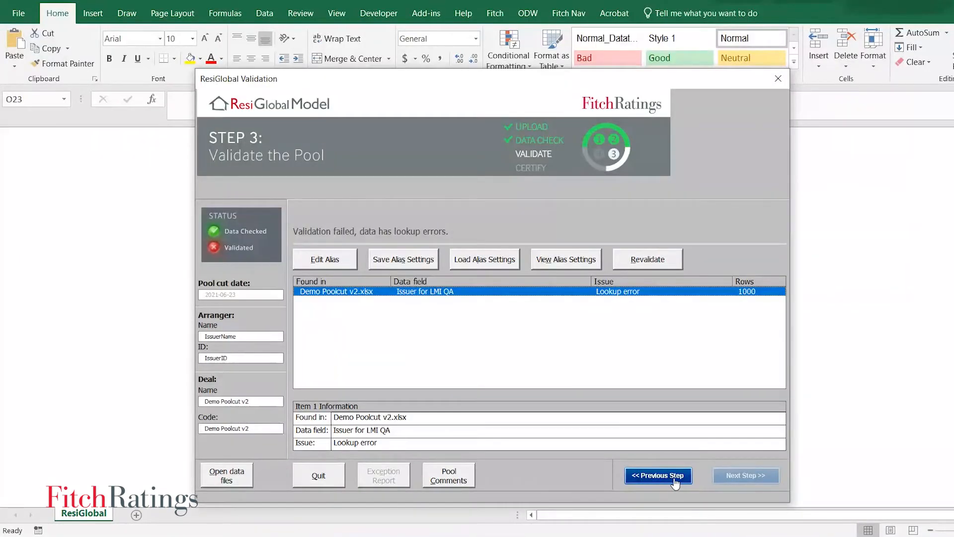
Return to the loan upload step and replace Demo Poolcut v2.xlsx with Demo Poolcut v2 Aliases.xlsx.
click(671, 481)
click(659, 476)
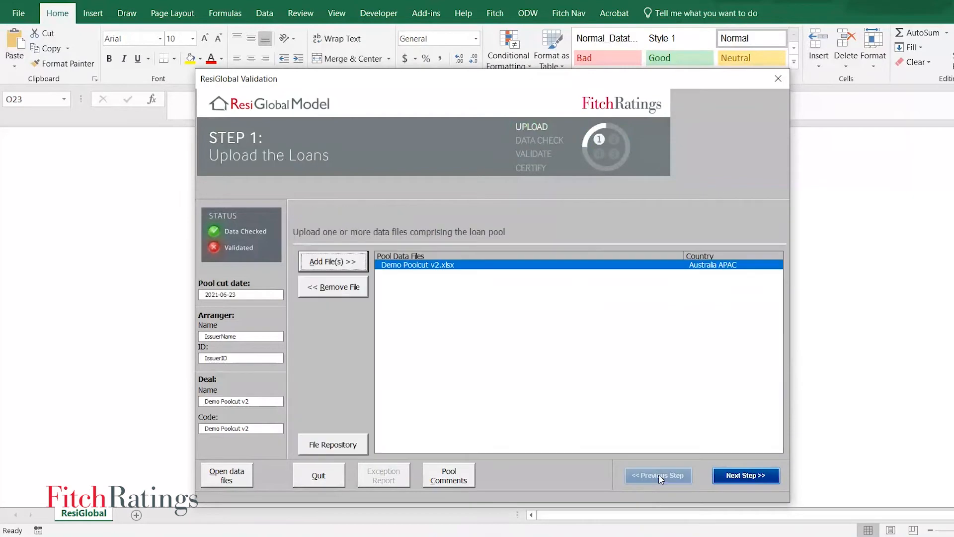
click(346, 290)
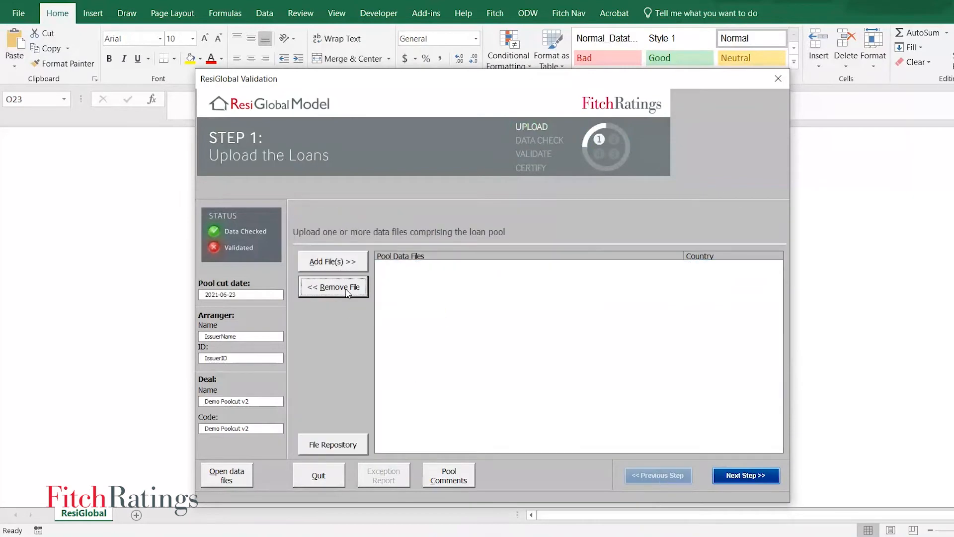
double_click(414, 332)
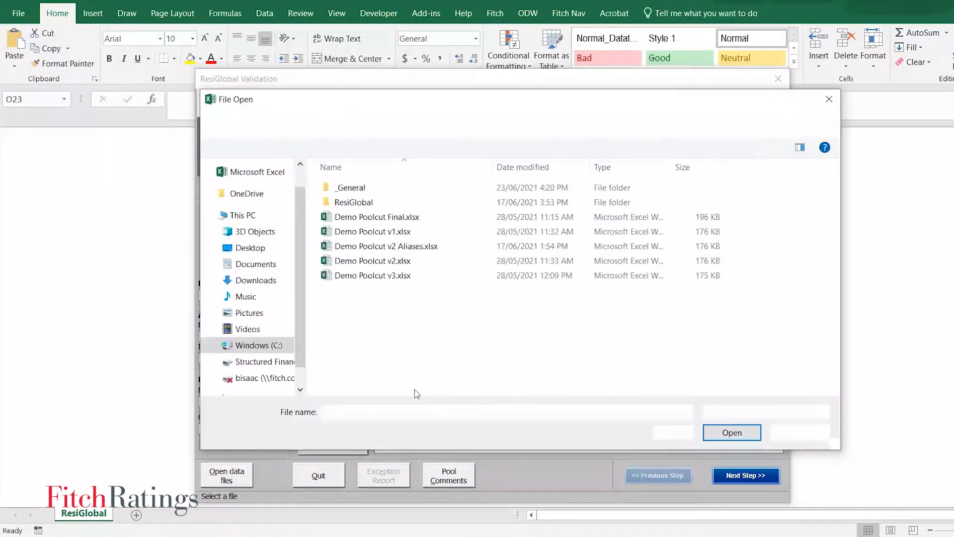
click(390, 277)
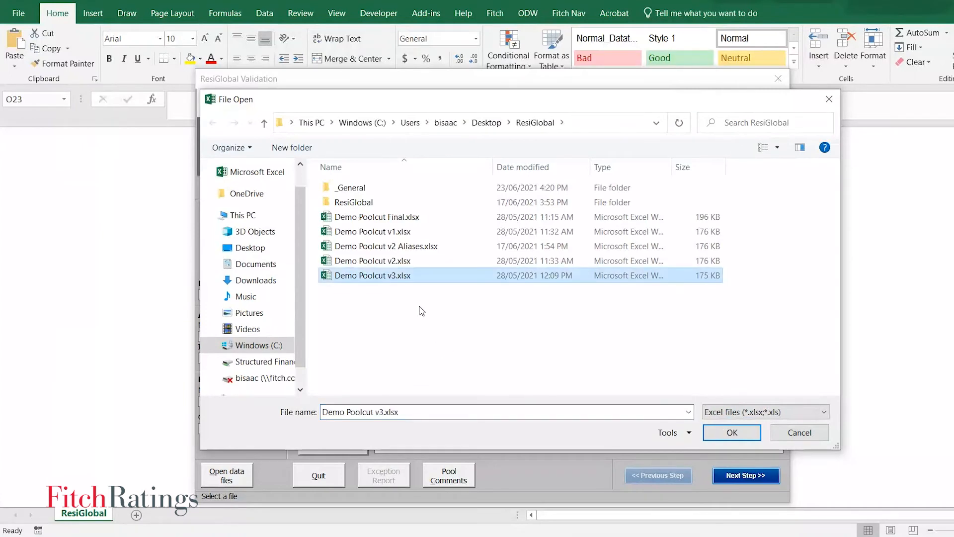
click(423, 247)
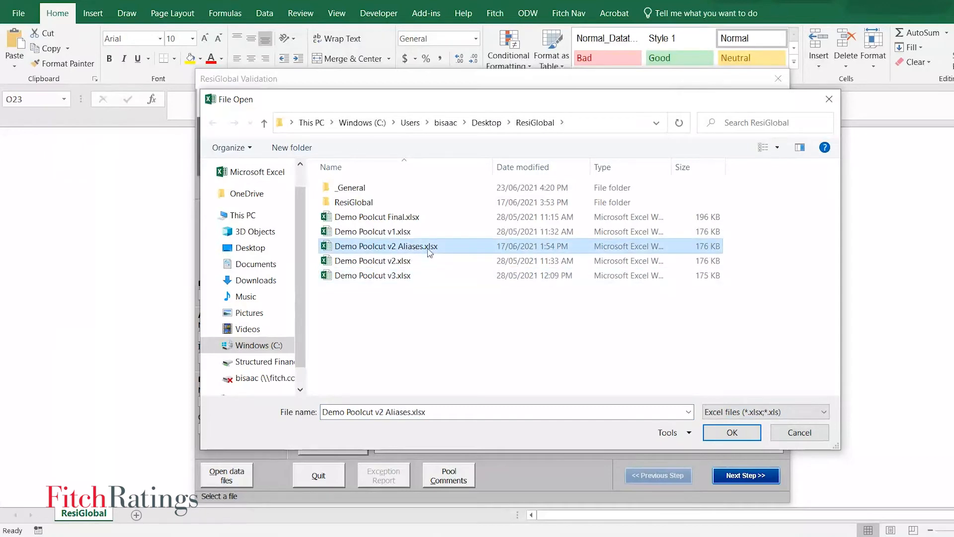
click(732, 434)
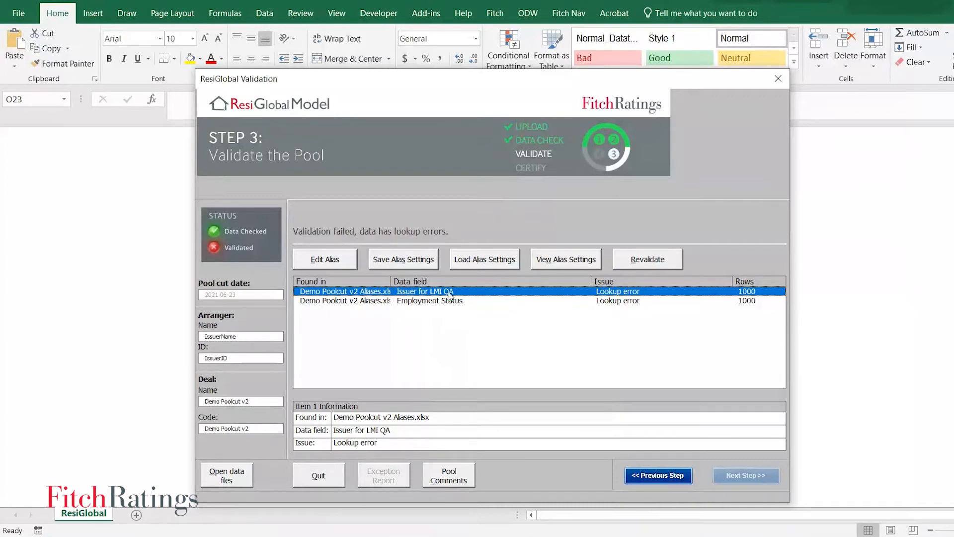
Resolve the Issuer for LMI QA lookup error by mapping Fitch to ANZ Bank as an allowed alias, and save the mapping.
click(406, 301)
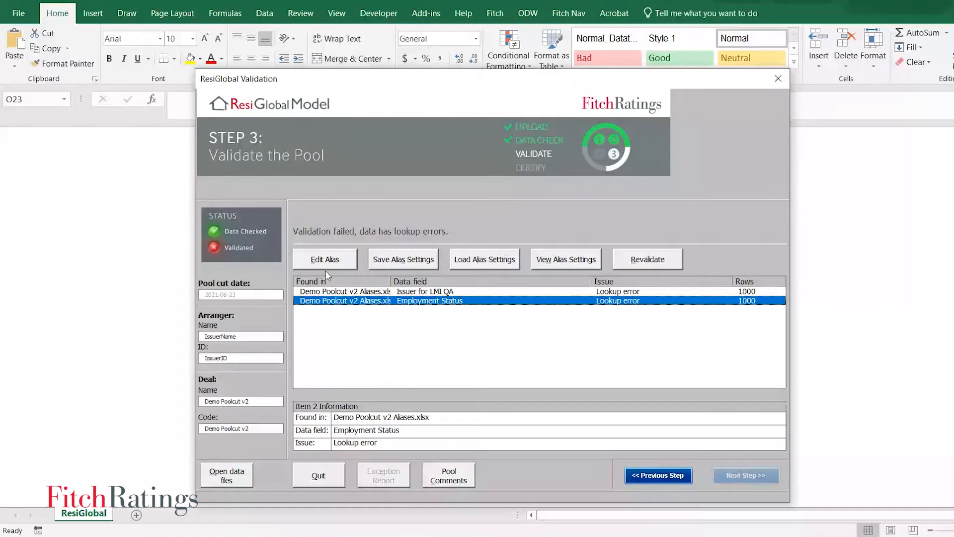
click(344, 291)
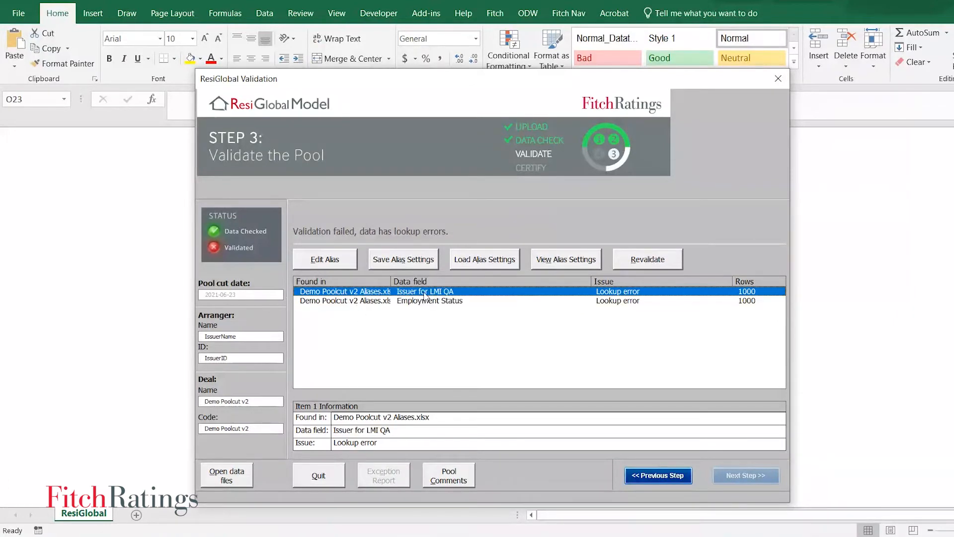
click(324, 259)
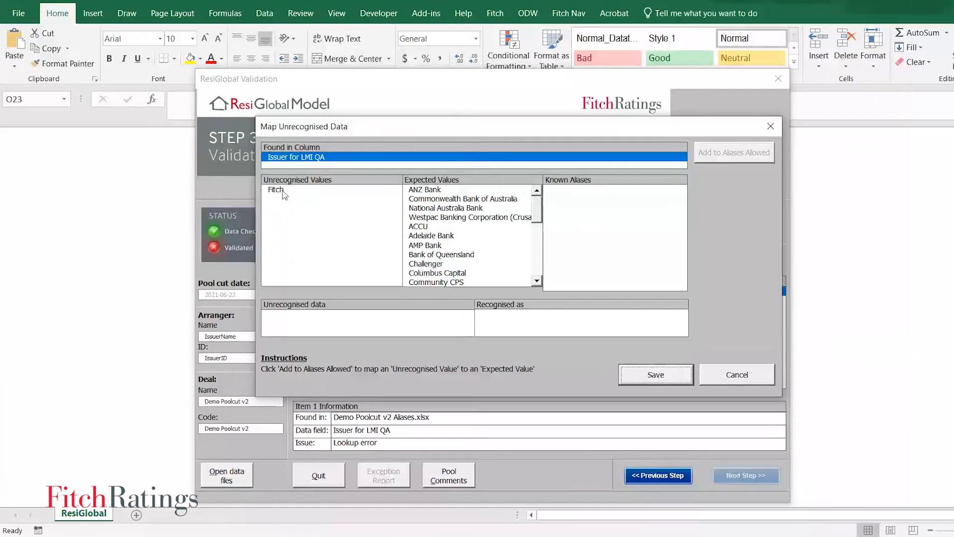
click(282, 192)
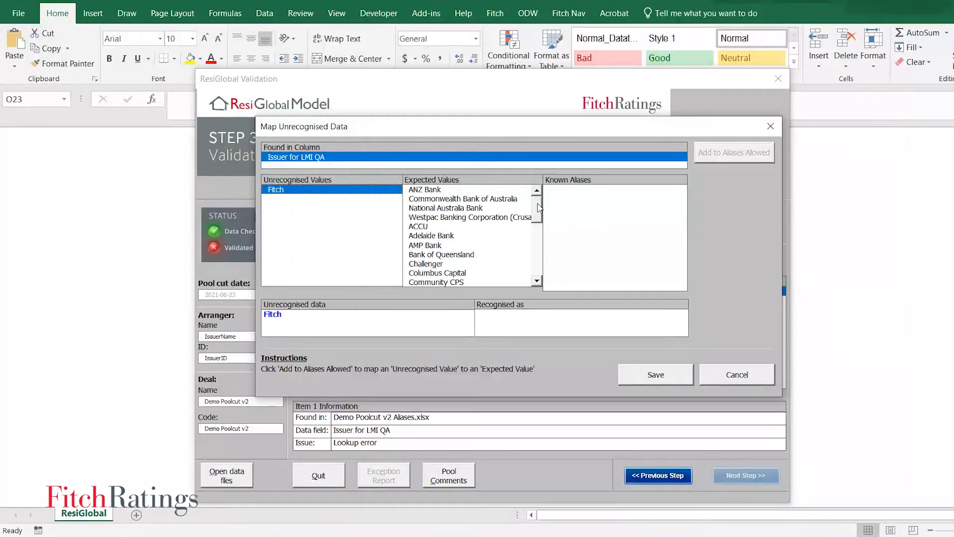
mouse_move(535, 208)
mouse_down()
mouse_move(540, 255)
mouse_move(538, 209)
mouse_up()
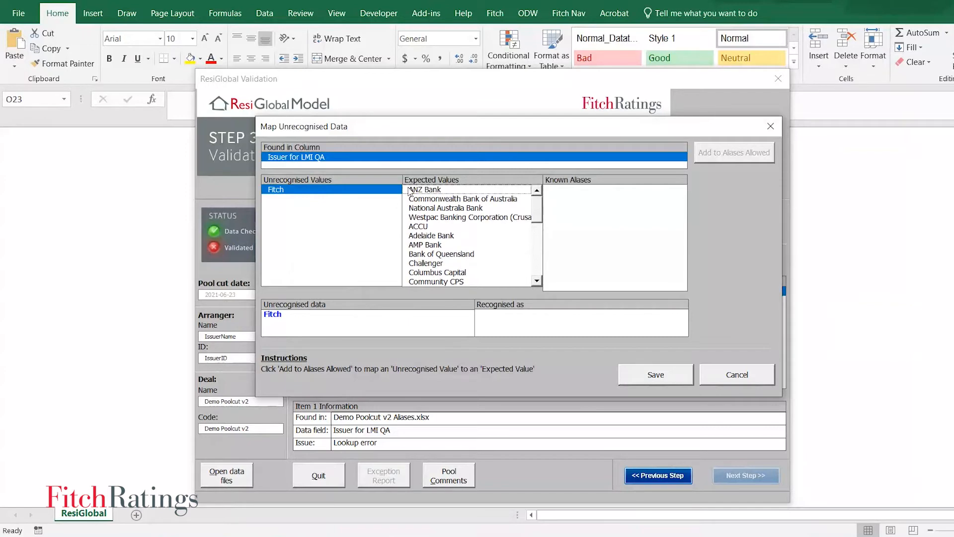
click(427, 189)
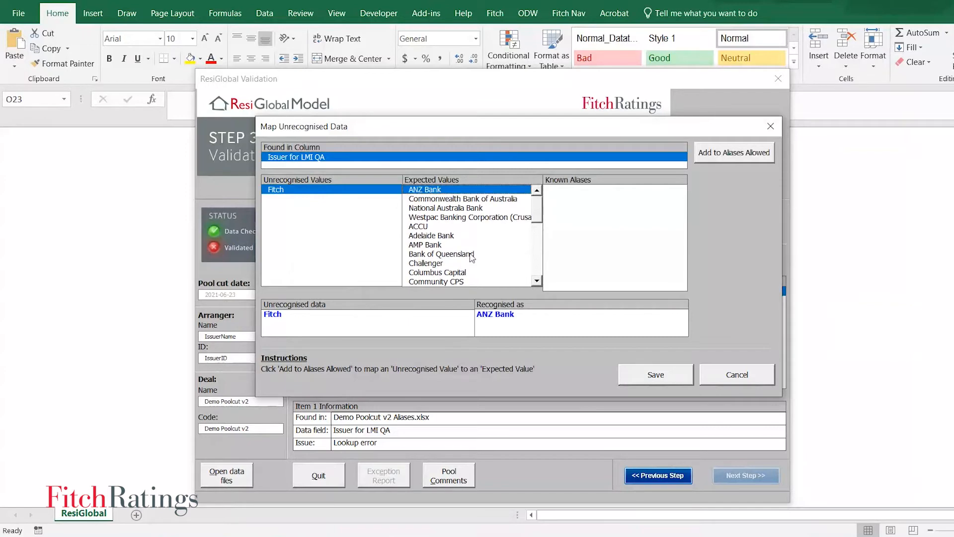
click(723, 158)
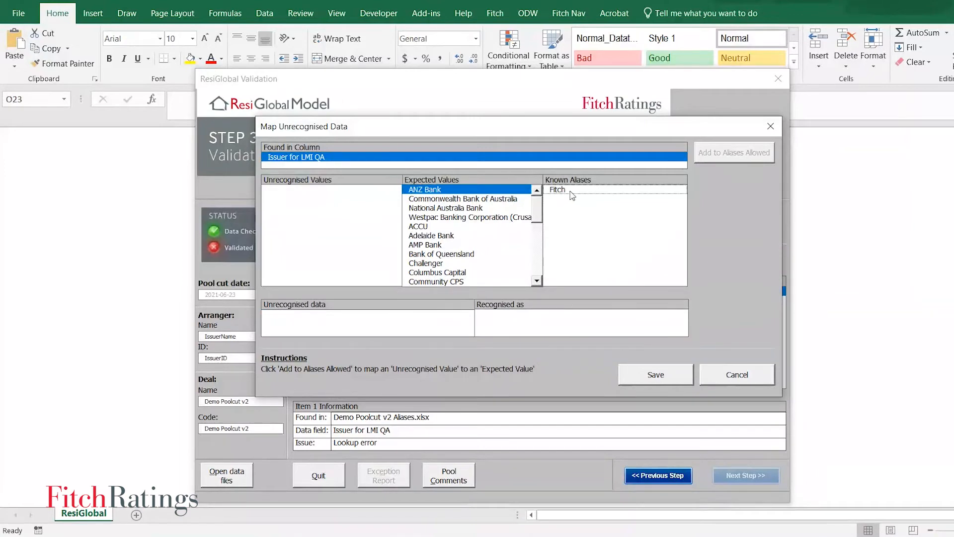
click(656, 376)
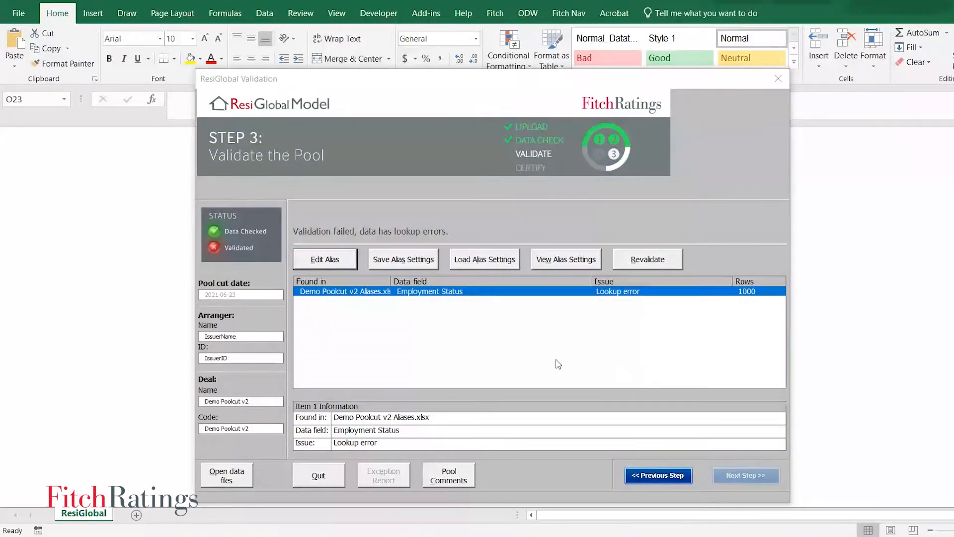
Save the current alias settings under the filename Fitch to ANZ.
click(397, 262)
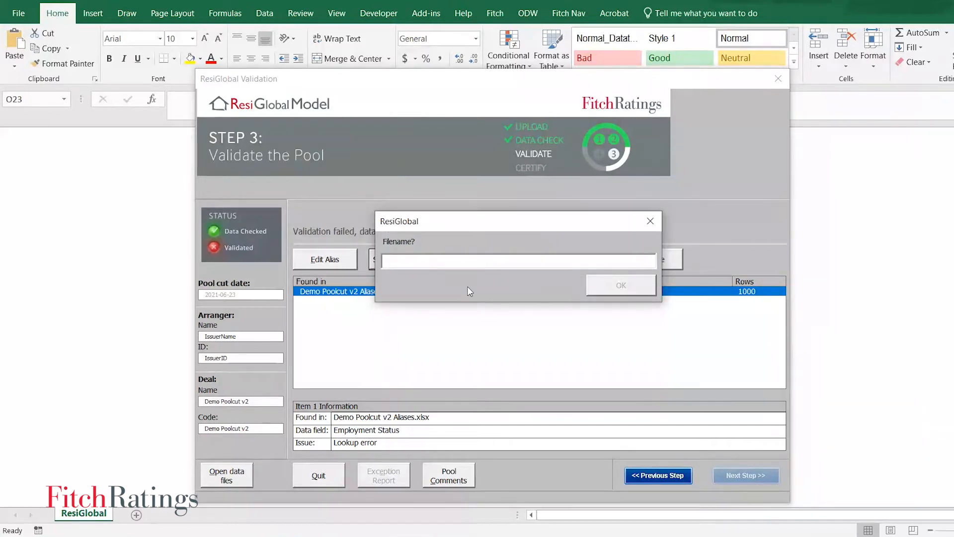
text(Fitch to ANZ)
click(614, 286)
click(528, 315)
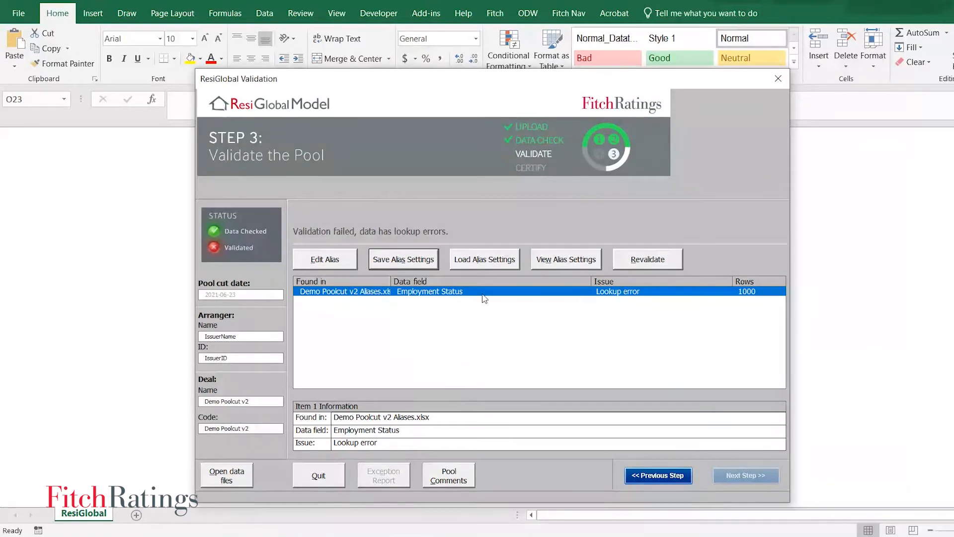
Map the Employment Status values SE to Self-employed (2) and Employee to Employed/PAYG (1) as allowed aliases, and save the mapping.
click(331, 259)
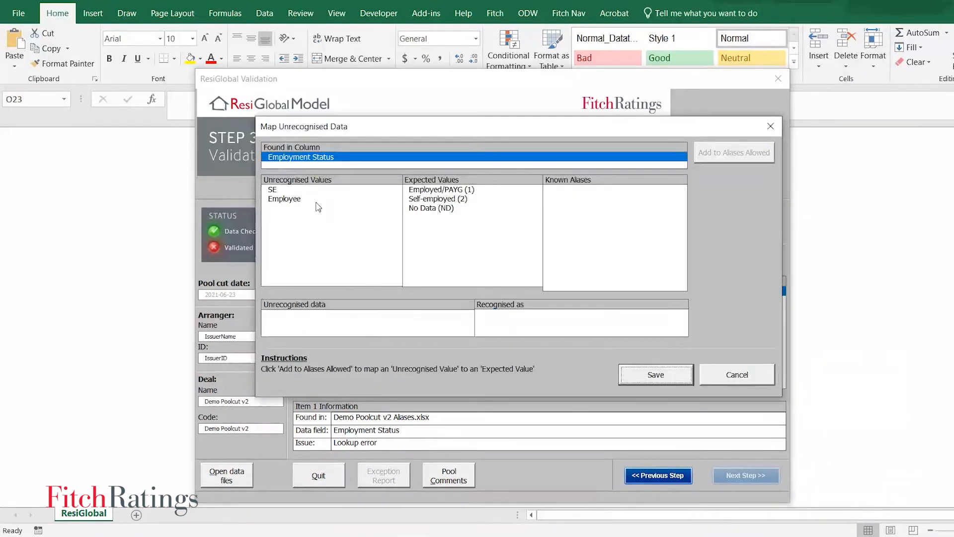
click(294, 190)
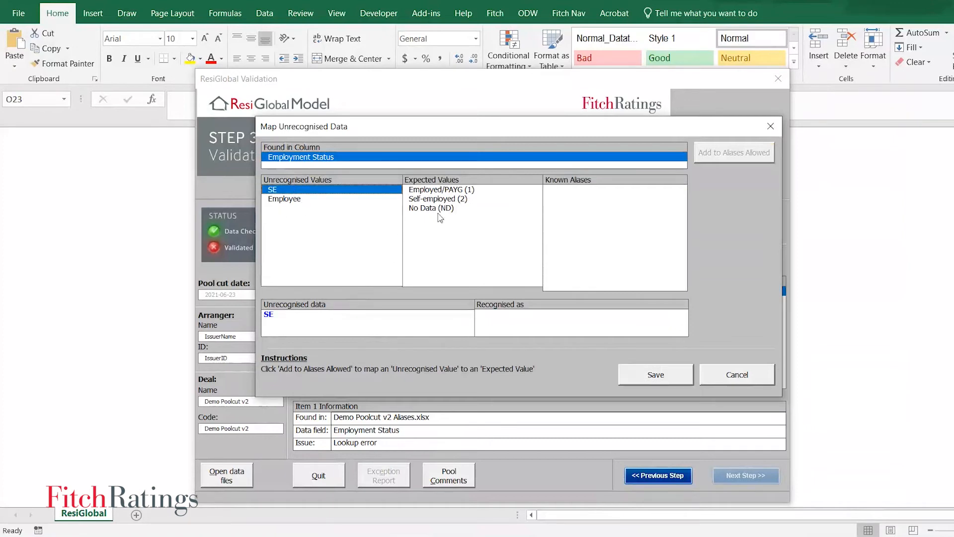
click(418, 199)
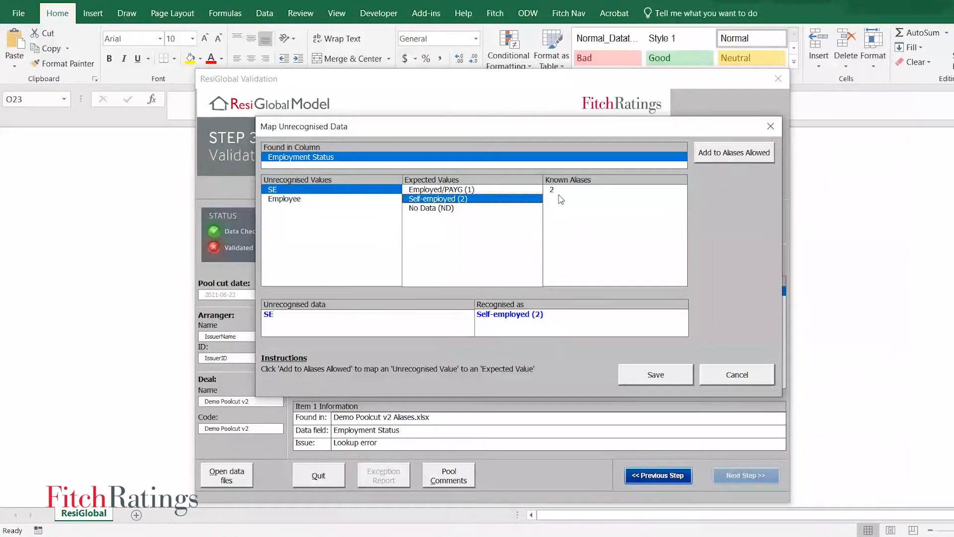
click(734, 155)
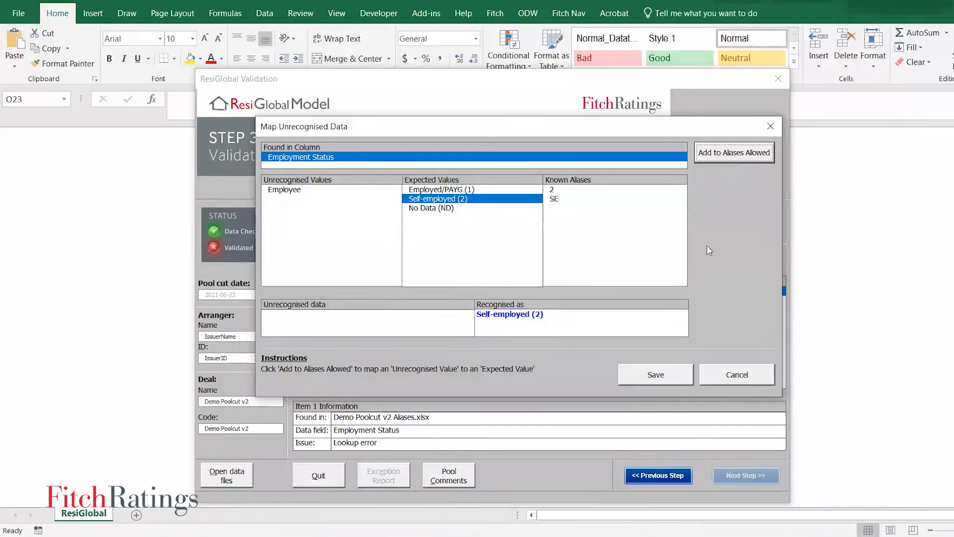
click(283, 192)
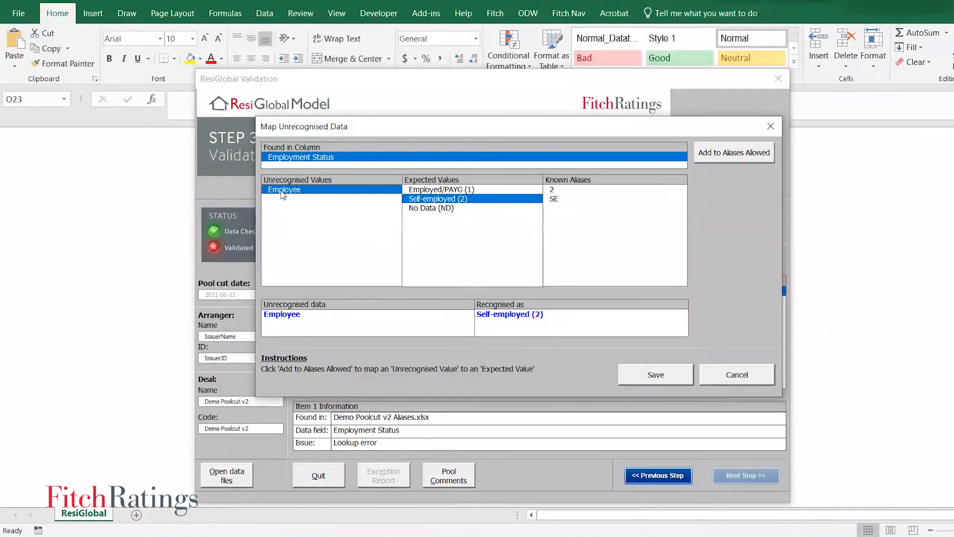
click(424, 191)
click(722, 155)
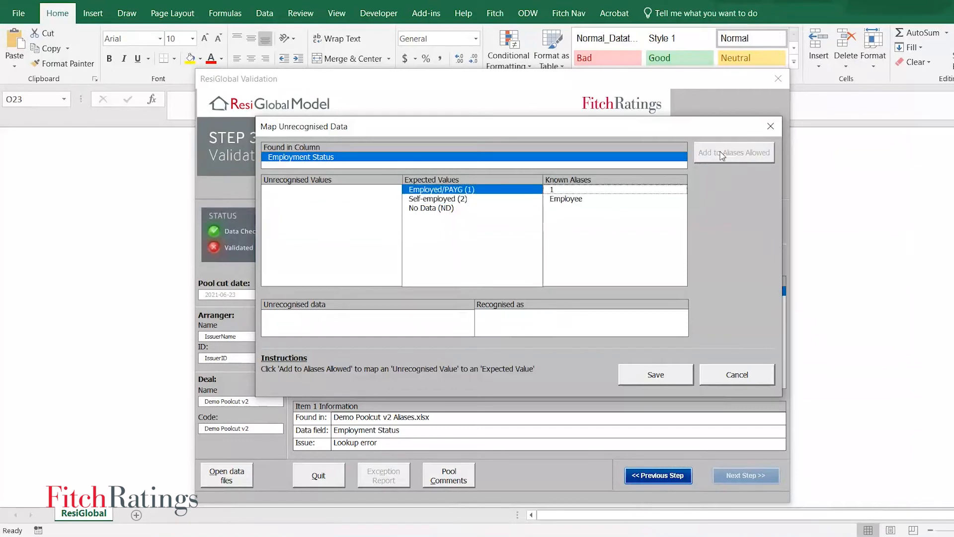
click(661, 377)
Save the expanded alias settings under the filename Fitch to ANZ & SE.
click(406, 261)
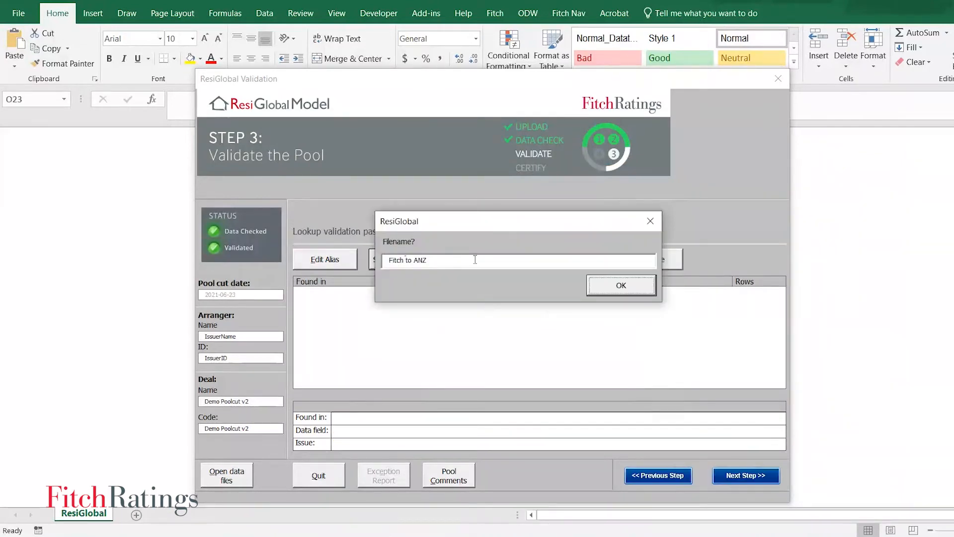
click(465, 262)
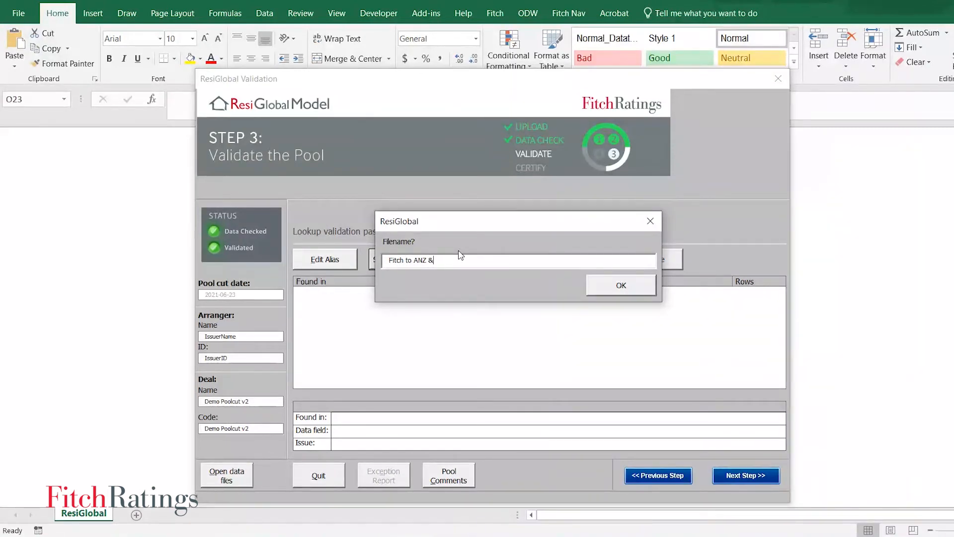
click(623, 296)
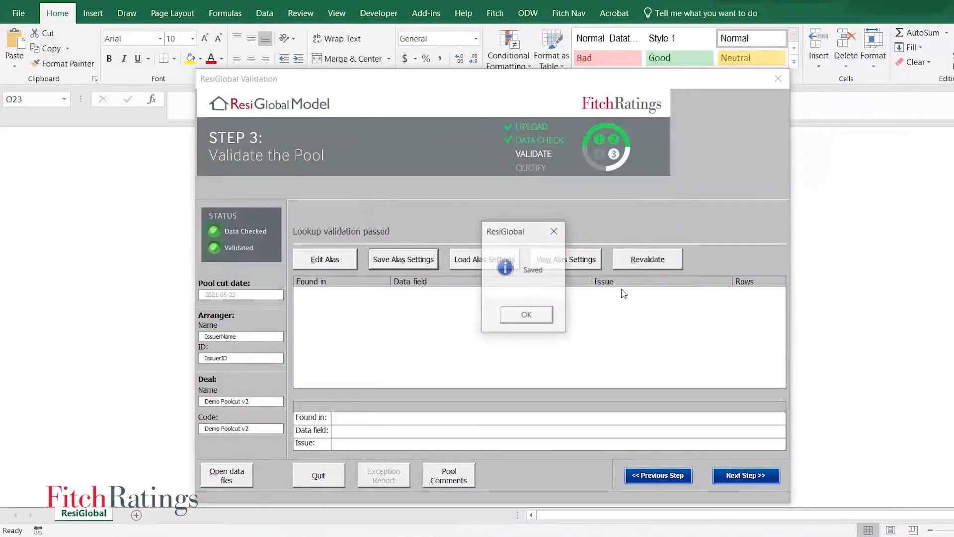
click(527, 316)
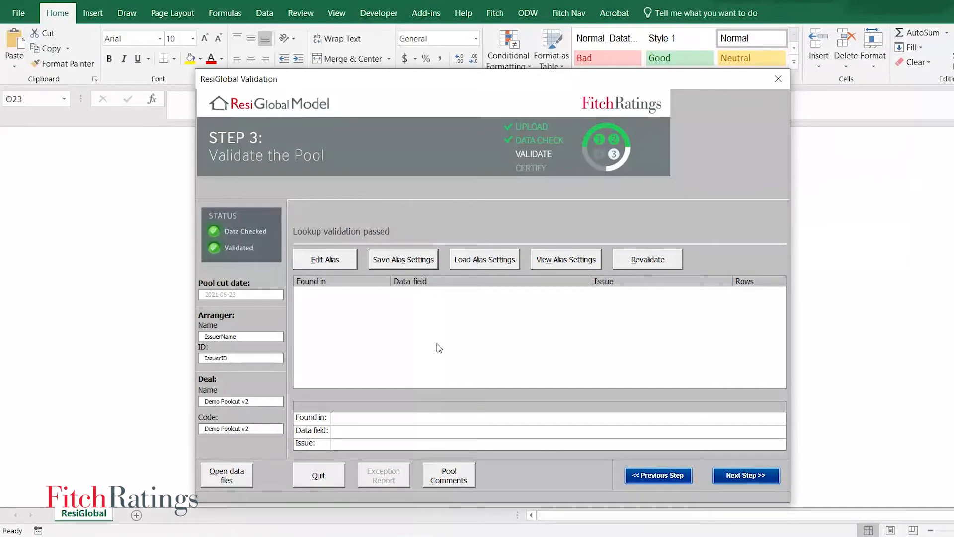
Load the saved alias settings named Fitch to ANZ.
click(479, 267)
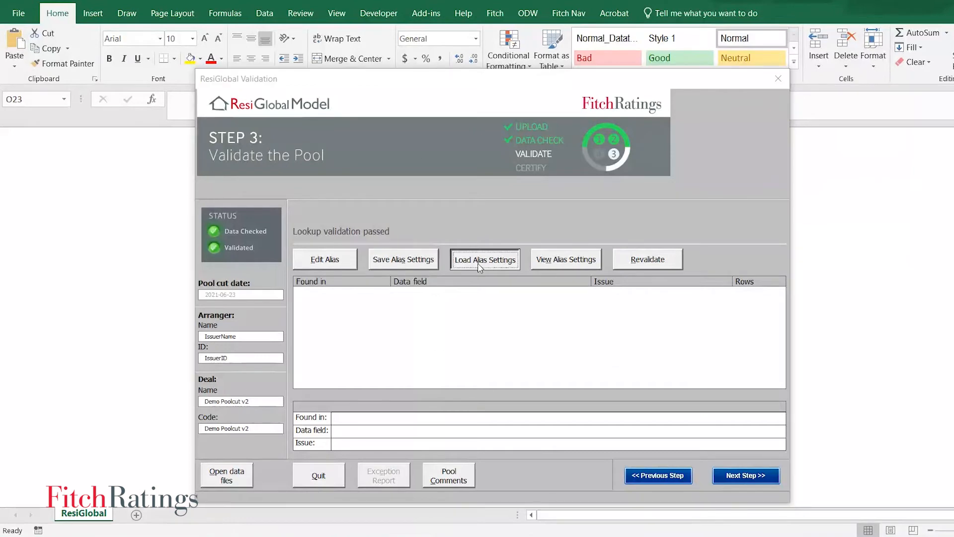
click(452, 211)
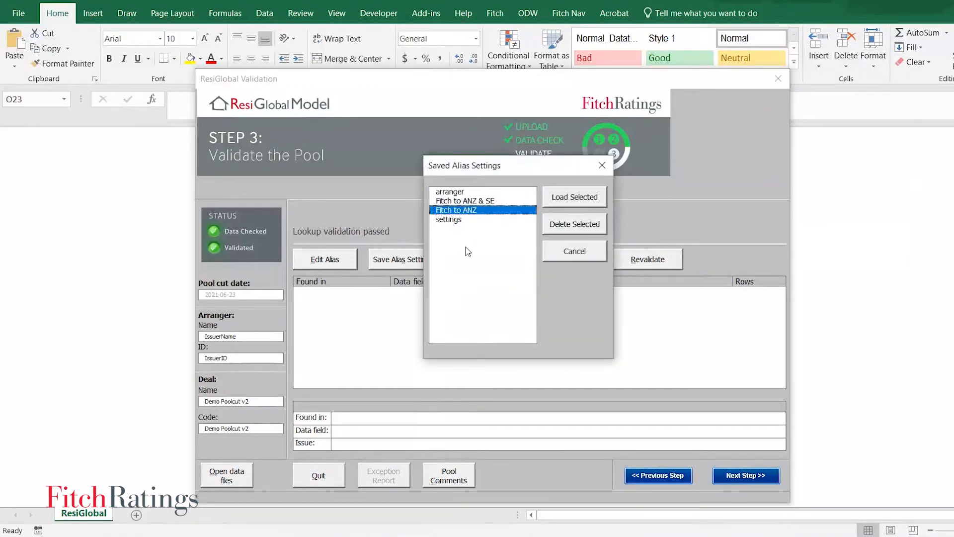
click(586, 200)
click(551, 316)
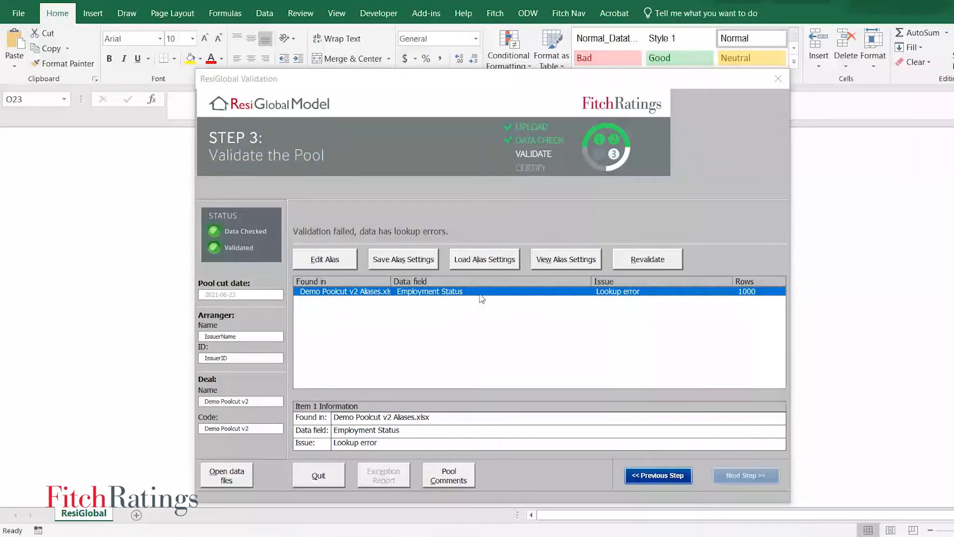
Load the saved alias settings named Fitch to ANZ & SE.
click(480, 259)
click(476, 203)
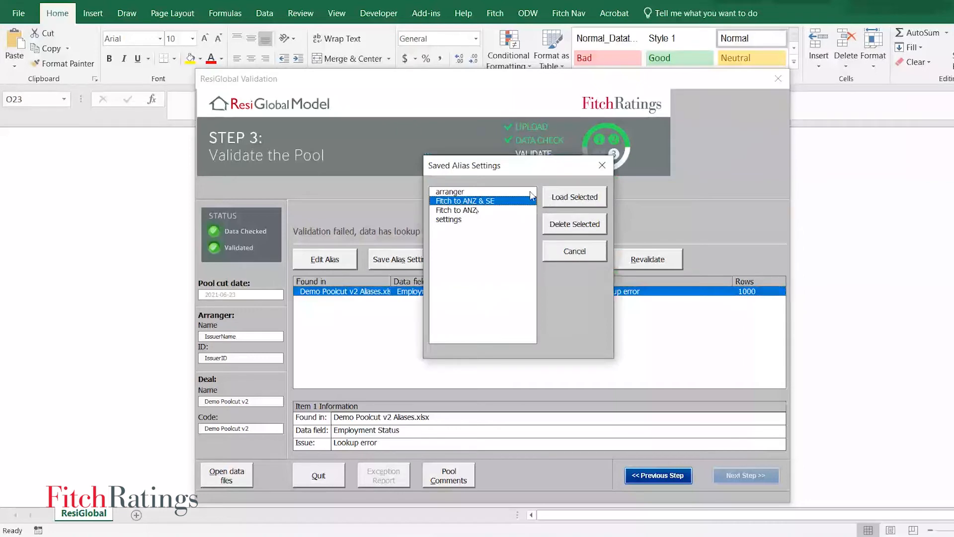
click(584, 200)
click(558, 315)
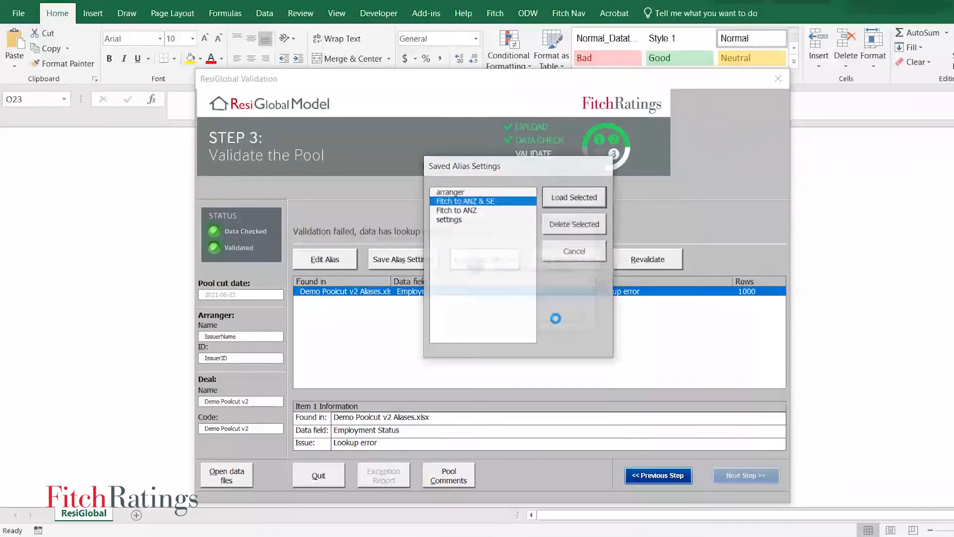
Look up the saved alias XML files in the ResiGlobal save folder, and return to the validation window.
double_click(537, 295)
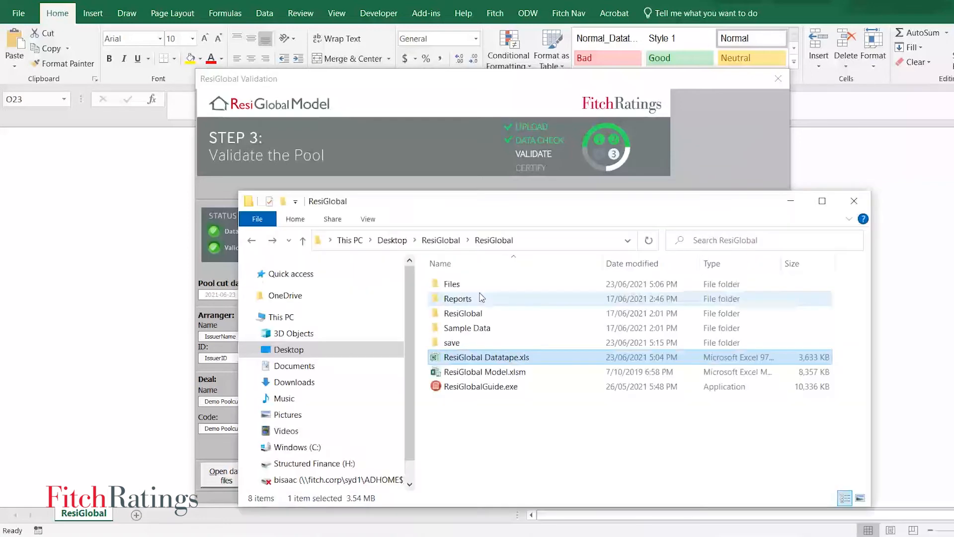
double_click(463, 343)
click(460, 314)
key(Up)
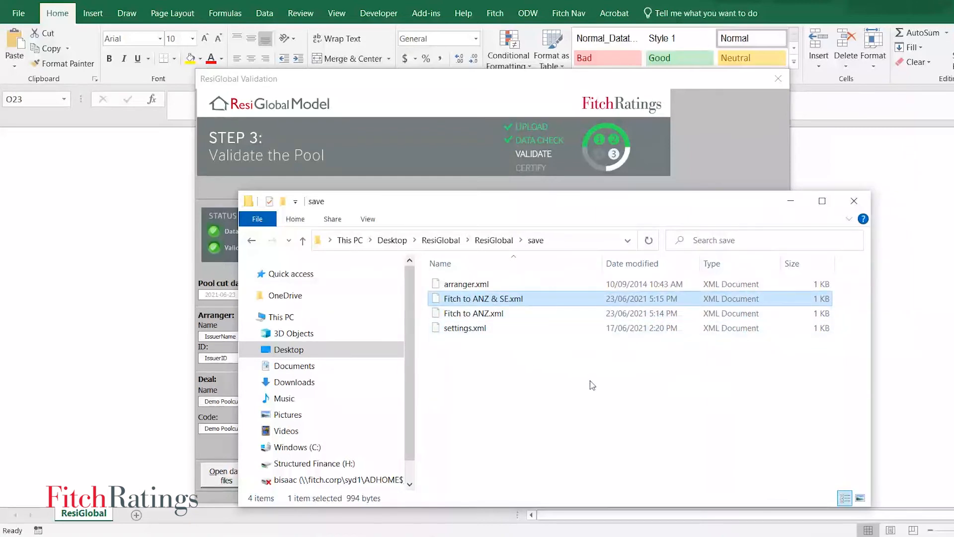
key(alt+Tab)
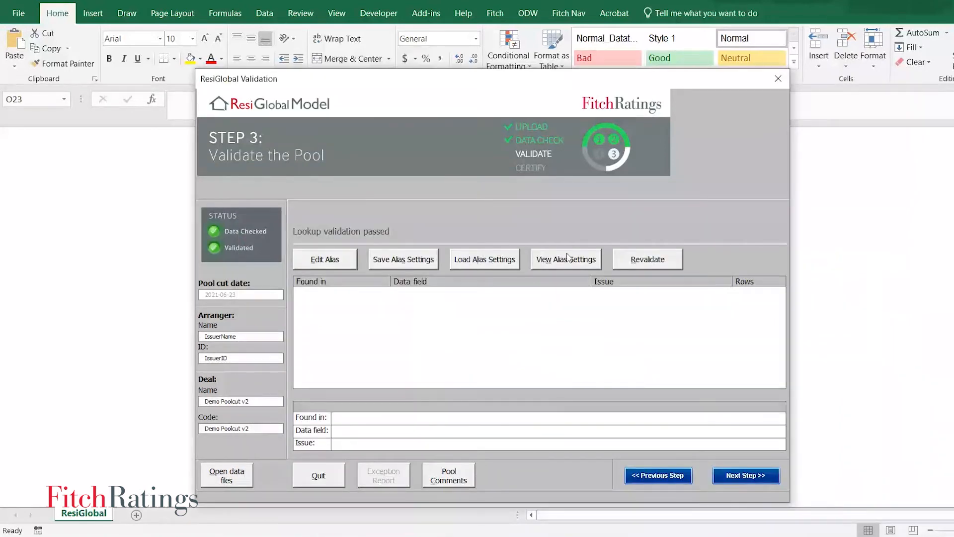
Return to the loan upload step and replace Demo Poolcut v2 Aliases.xlsx with Demo Poolcut Final.xlsx.
click(658, 475)
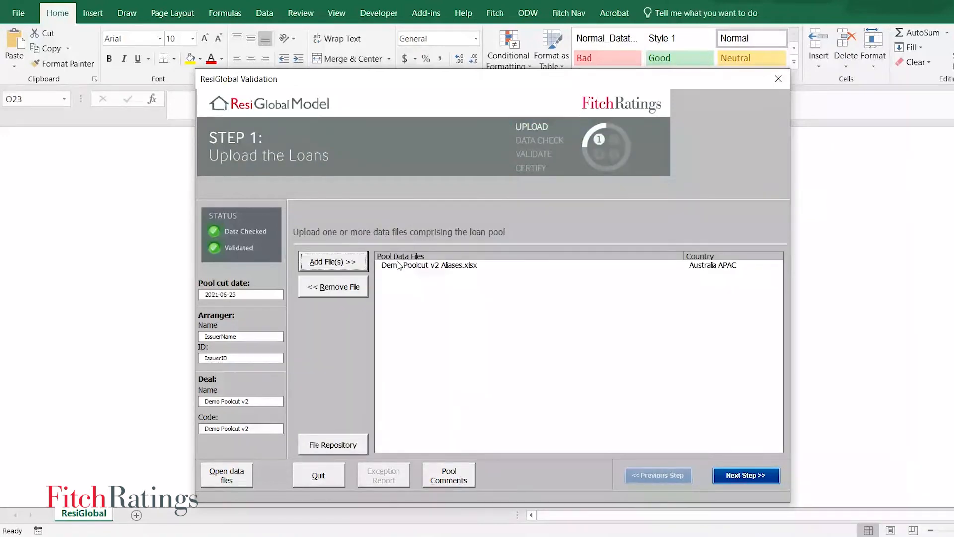
click(447, 266)
click(333, 286)
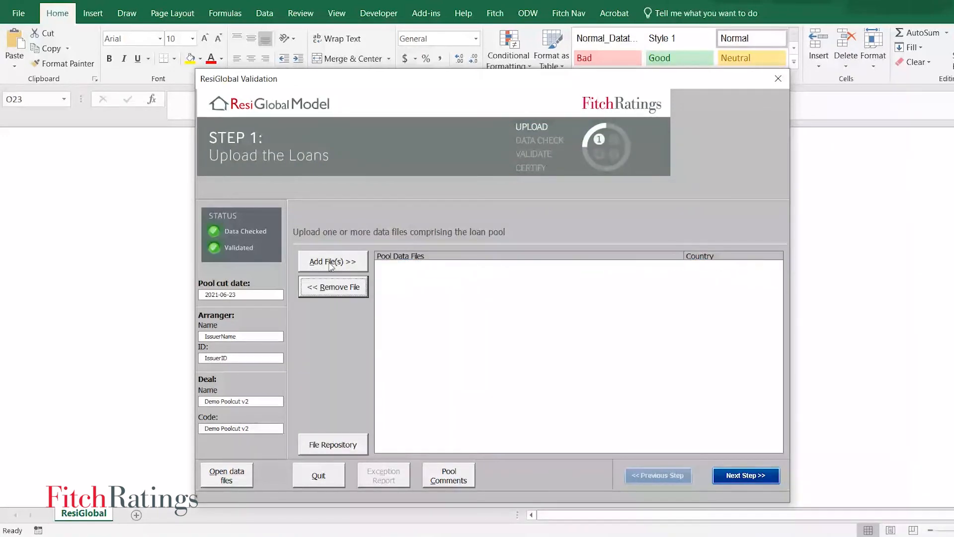
click(332, 262)
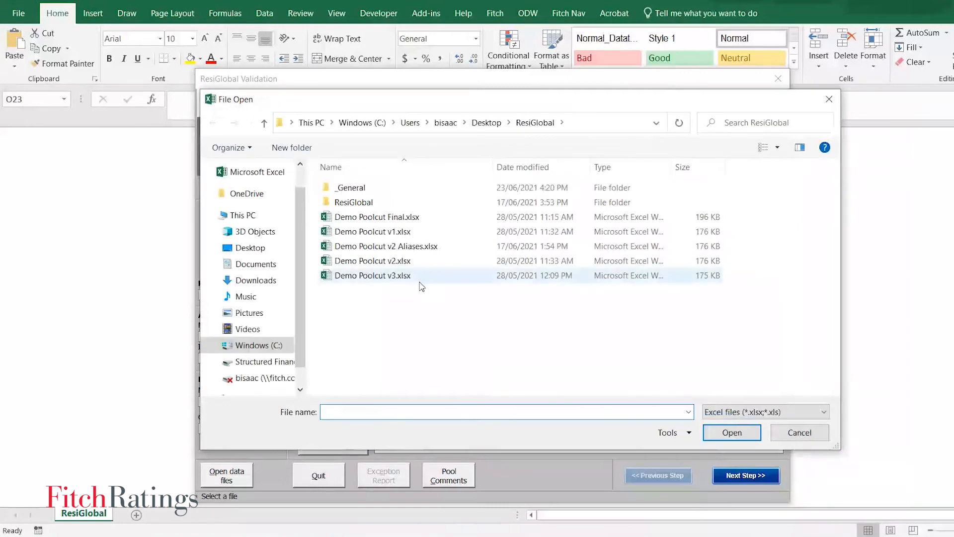
click(375, 274)
click(389, 220)
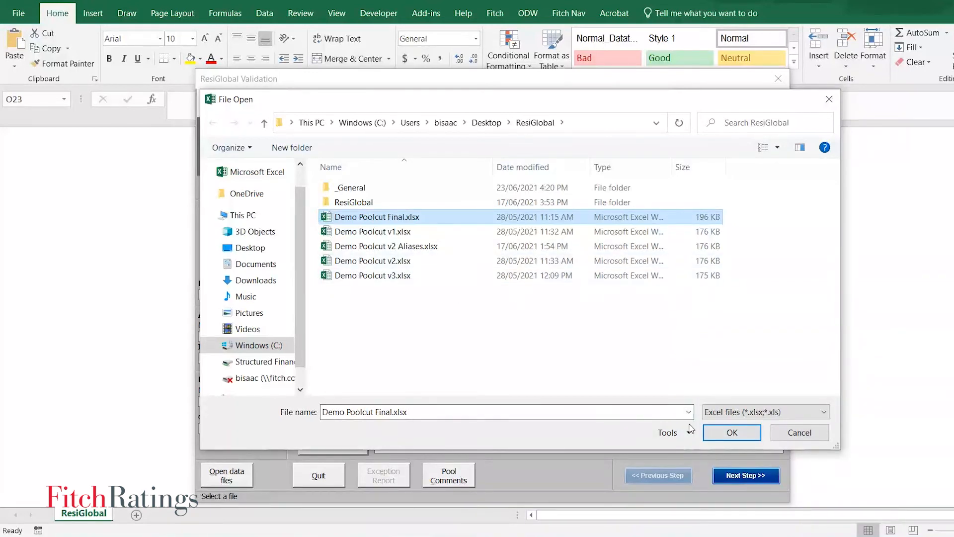
click(727, 435)
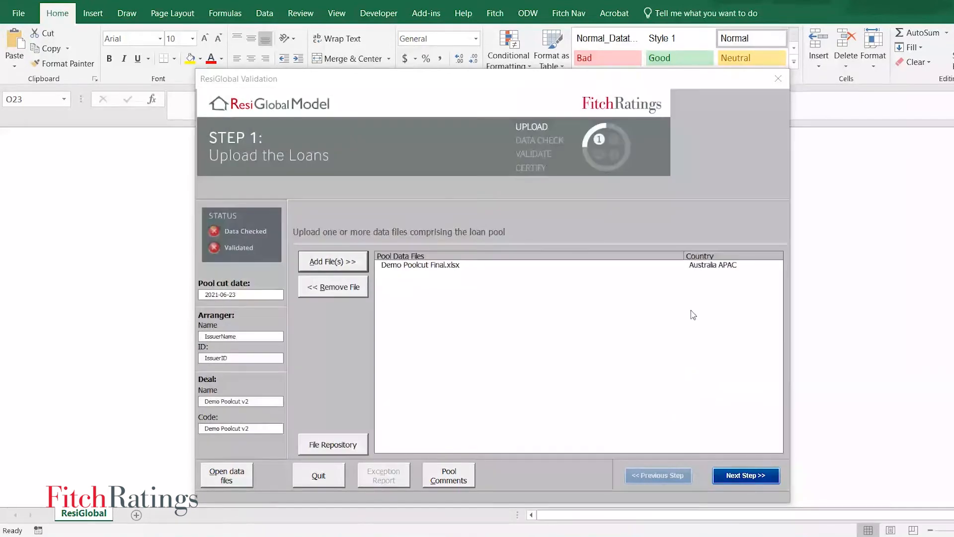
Run the uploaded pool through data check and validation, and certify the data with the comment Checked.
click(734, 477)
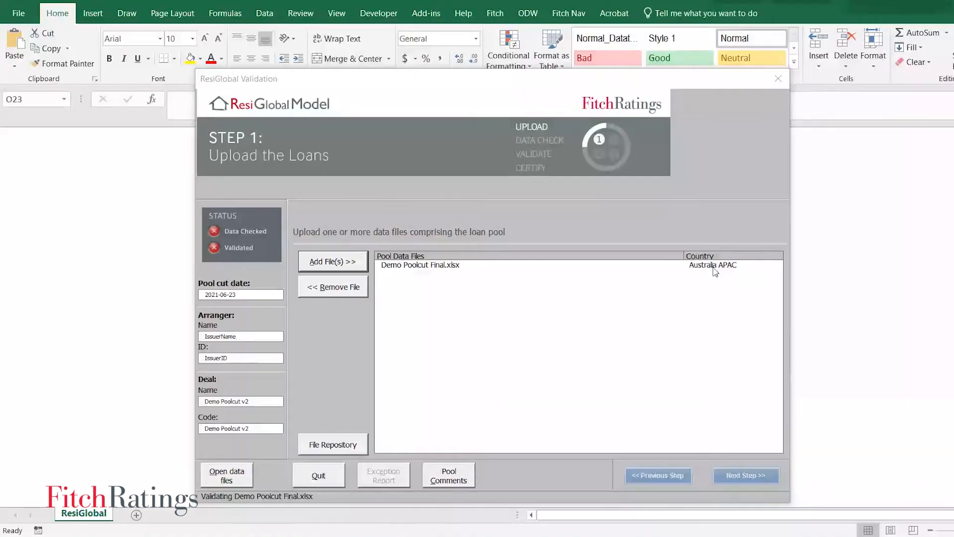
click(744, 476)
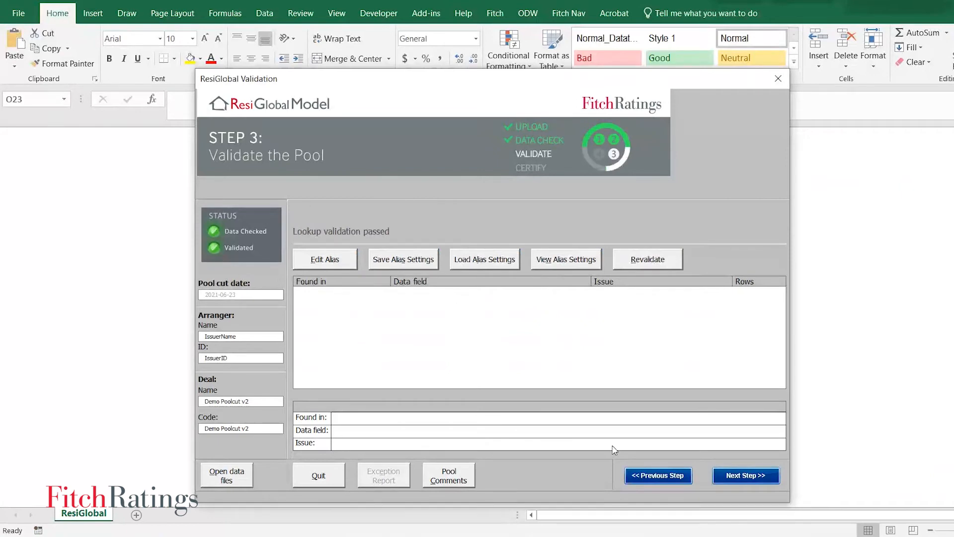
click(745, 476)
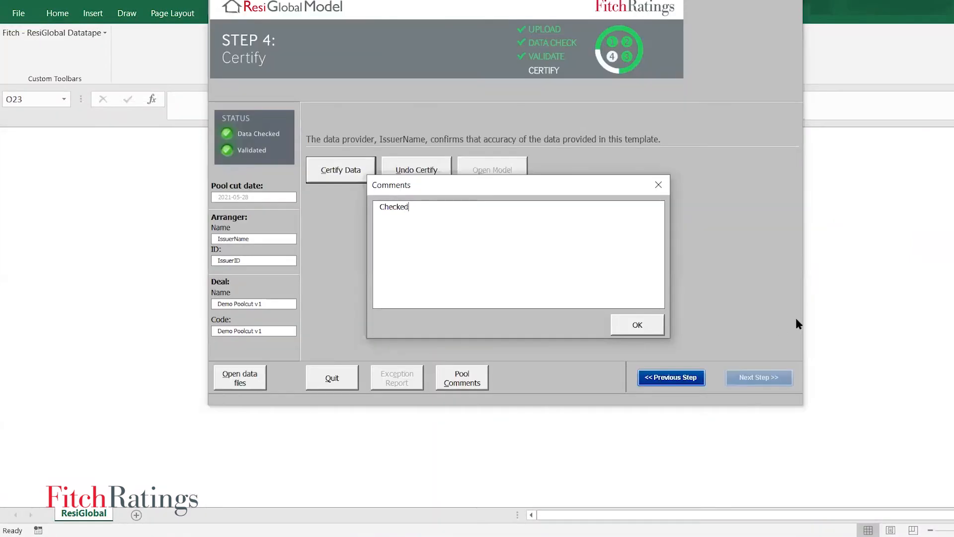
click(638, 324)
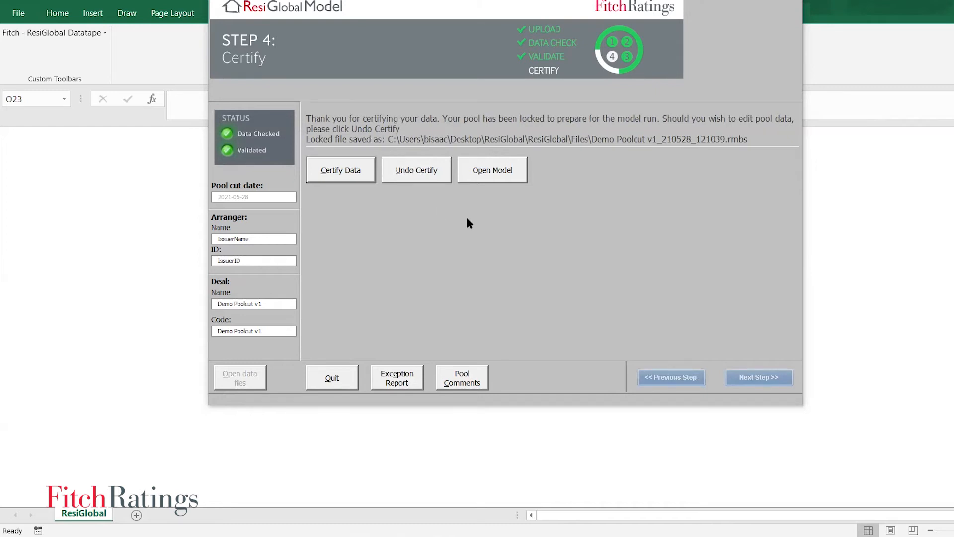
Locate the ResiGlobal Model.xlsm workbook in the ResiGlobal folder as the model for the certified pool.
click(479, 172)
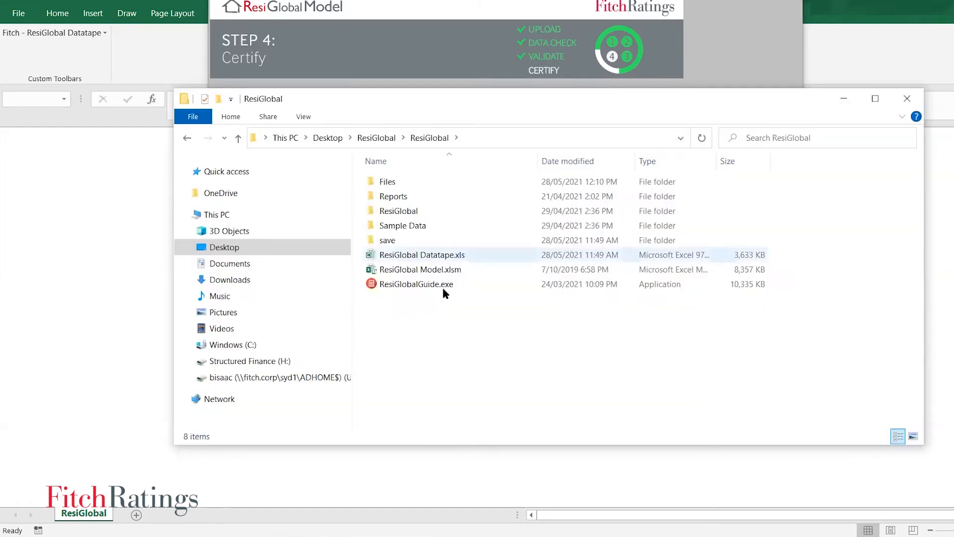
click(419, 270)
click(450, 256)
click(439, 272)
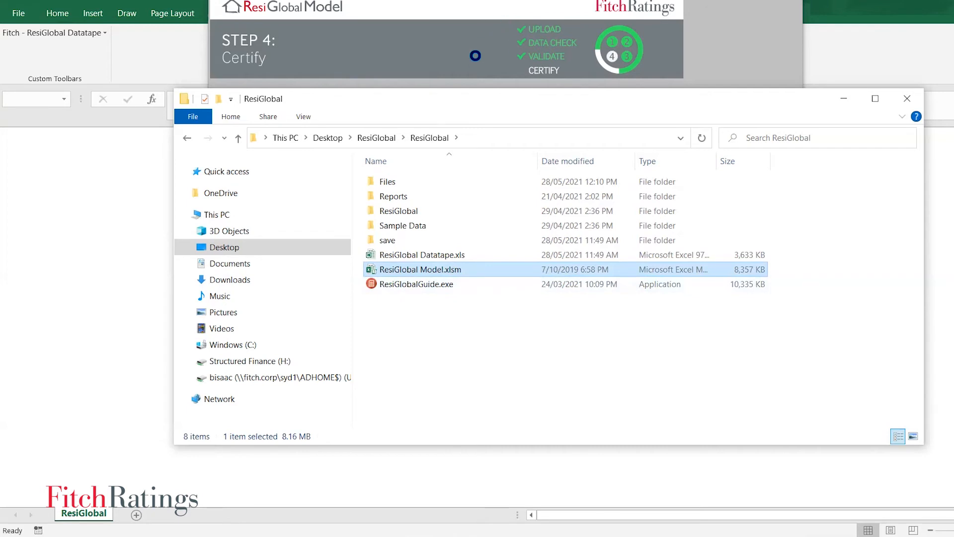
Examine the Files folder inside ResiGlobal to locate the locked file Demo Poolcut v1_210528_121039.rmbs.
double_click(416, 182)
drag(538, 161, 565, 162)
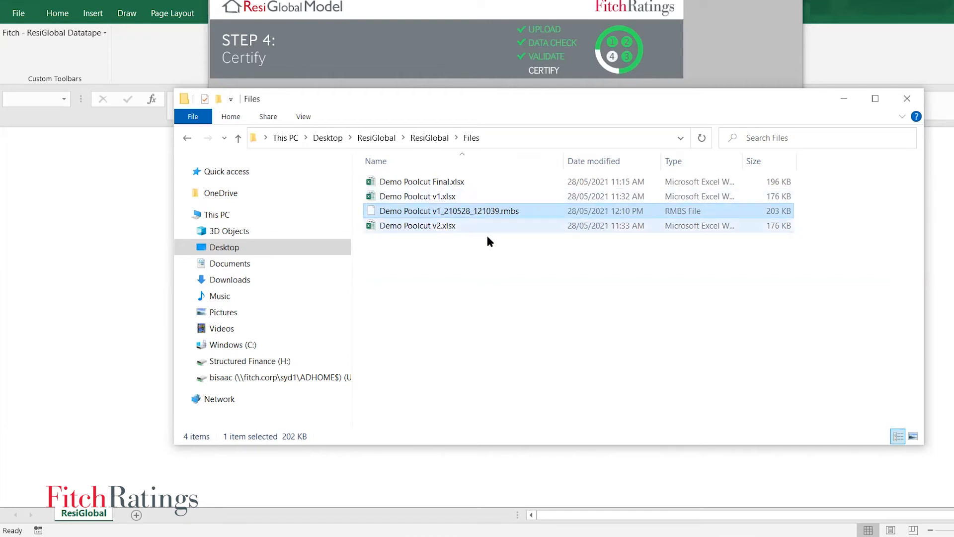
click(420, 138)
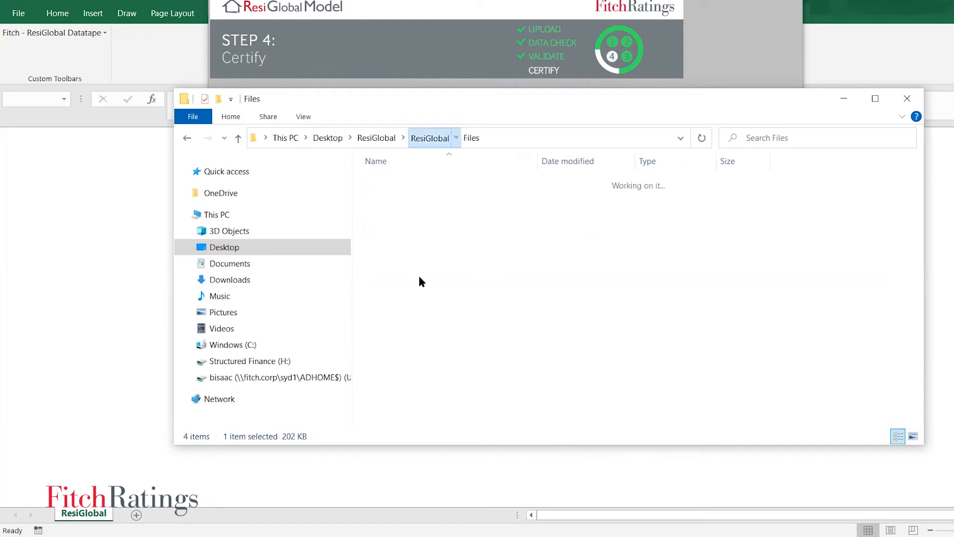
click(430, 272)
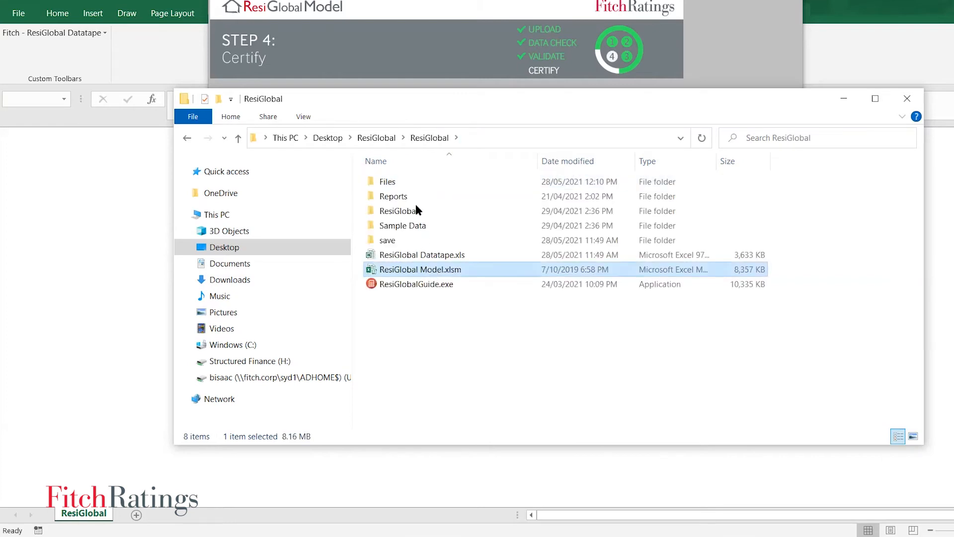
double_click(474, 185)
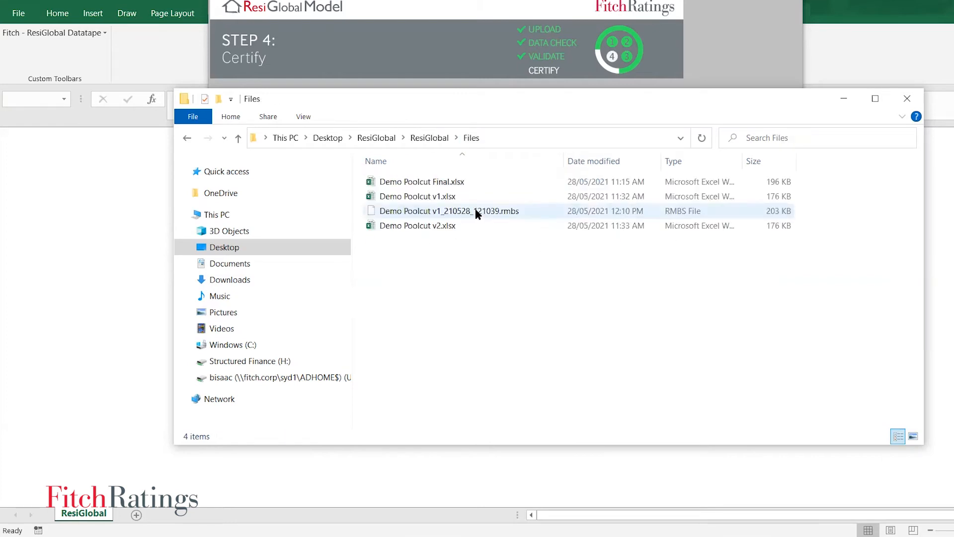
Return to the parent ResiGlobal folder and review the default missing values in Deal Customisation, including those for LMI Provider.
click(430, 138)
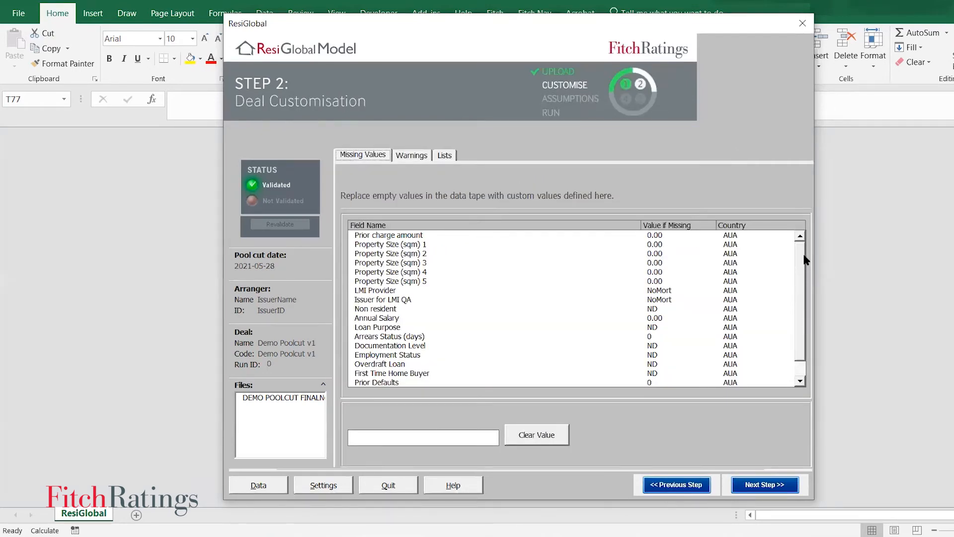
drag(804, 256, 802, 273)
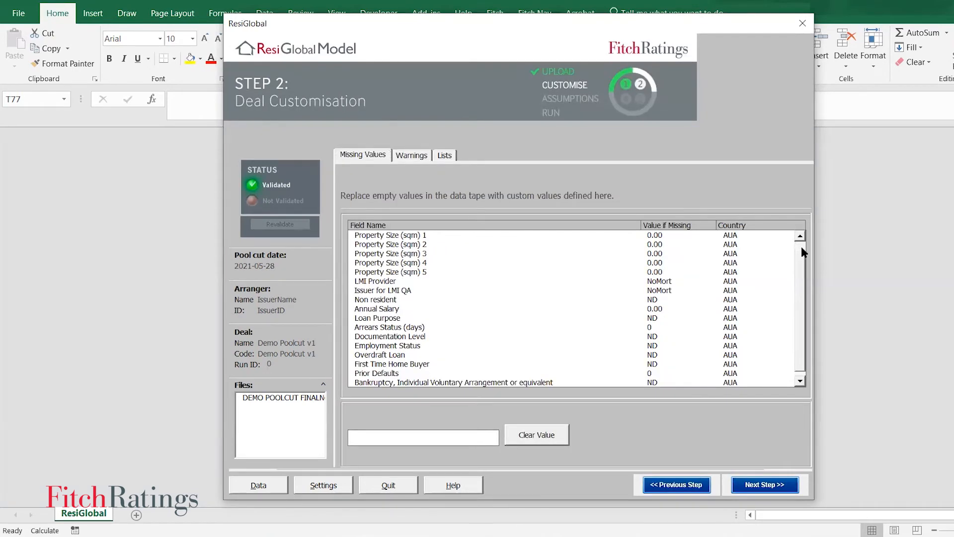
scroll(392, 300, up, 1)
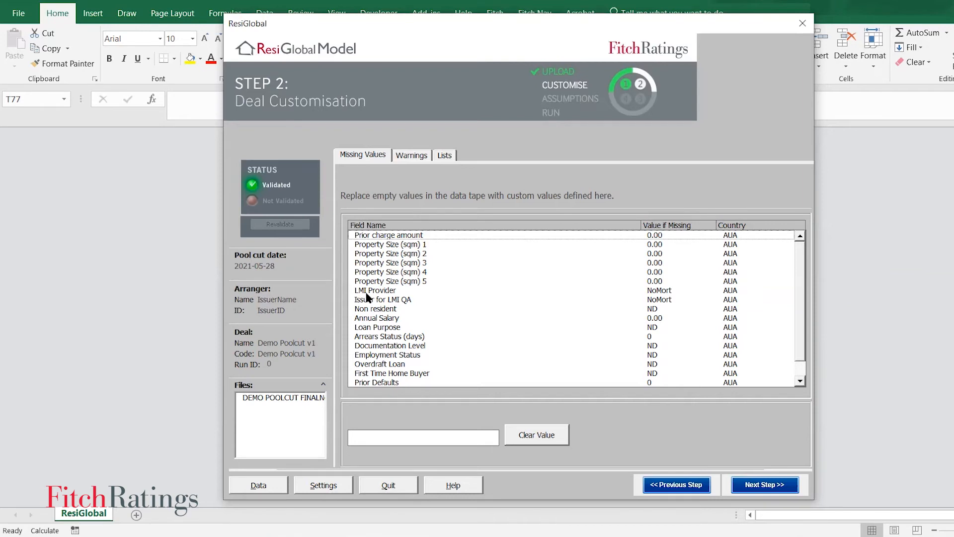
click(651, 291)
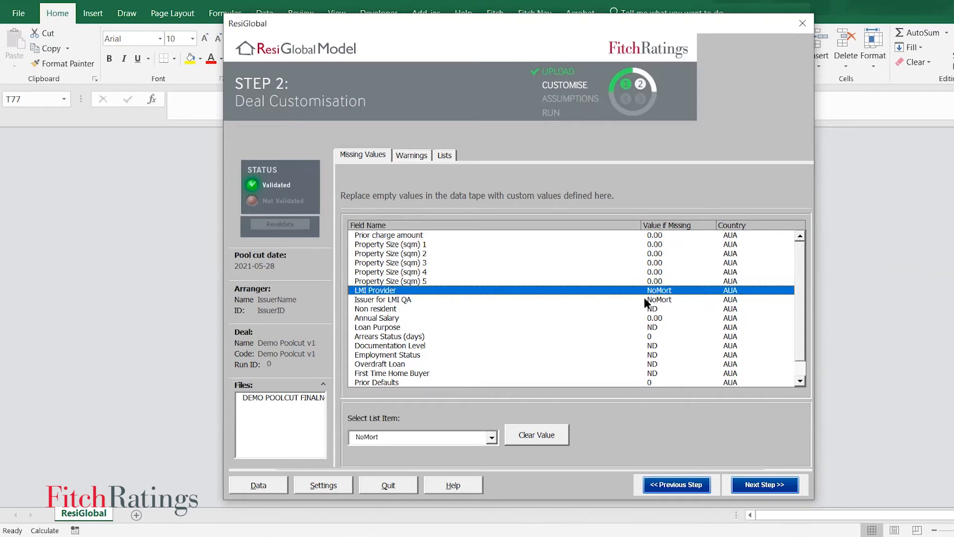
click(415, 310)
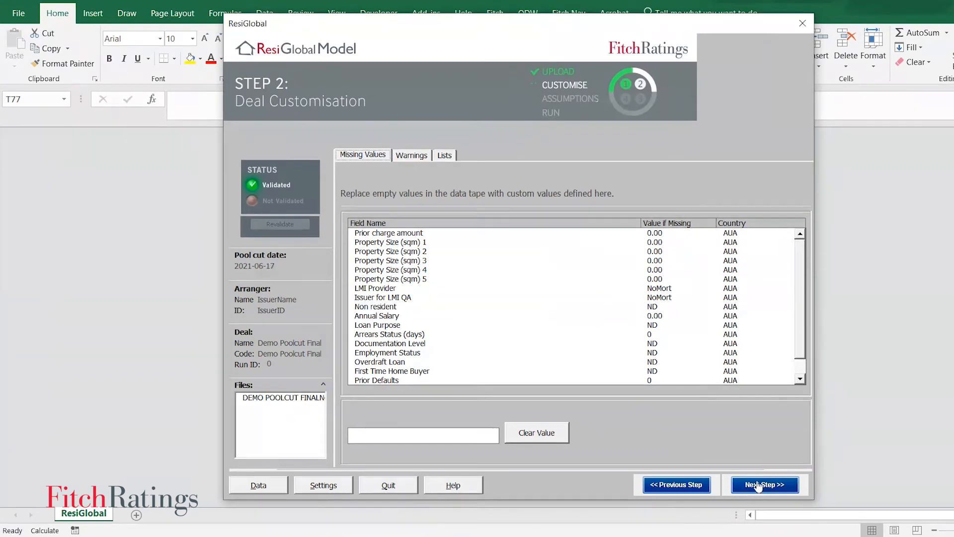
Advance to the Assumptions step and open the Deal Assumptions sheet for editing.
click(756, 482)
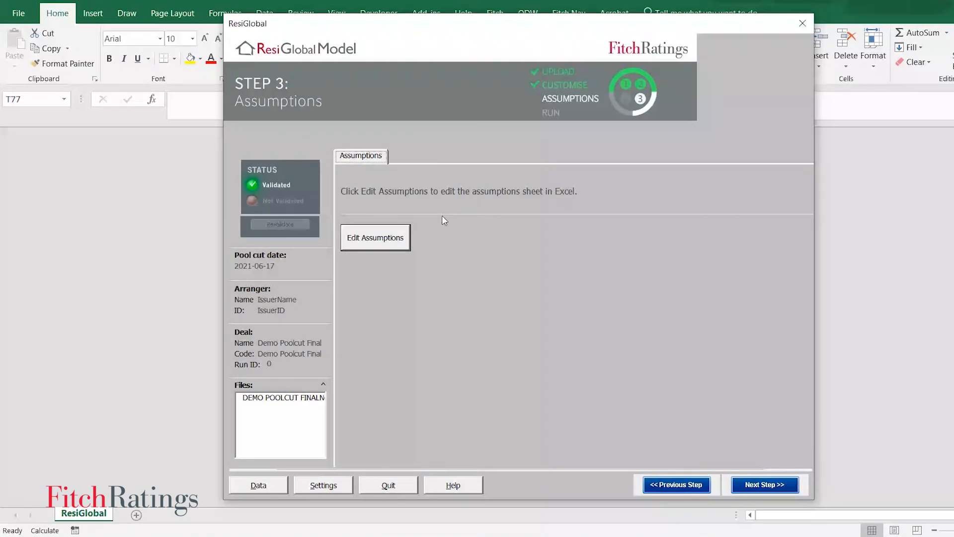
click(374, 241)
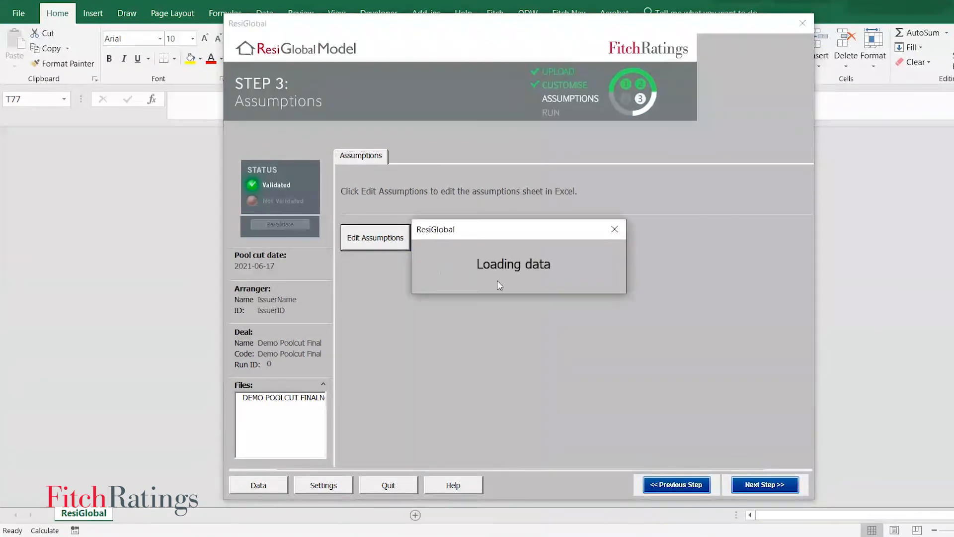
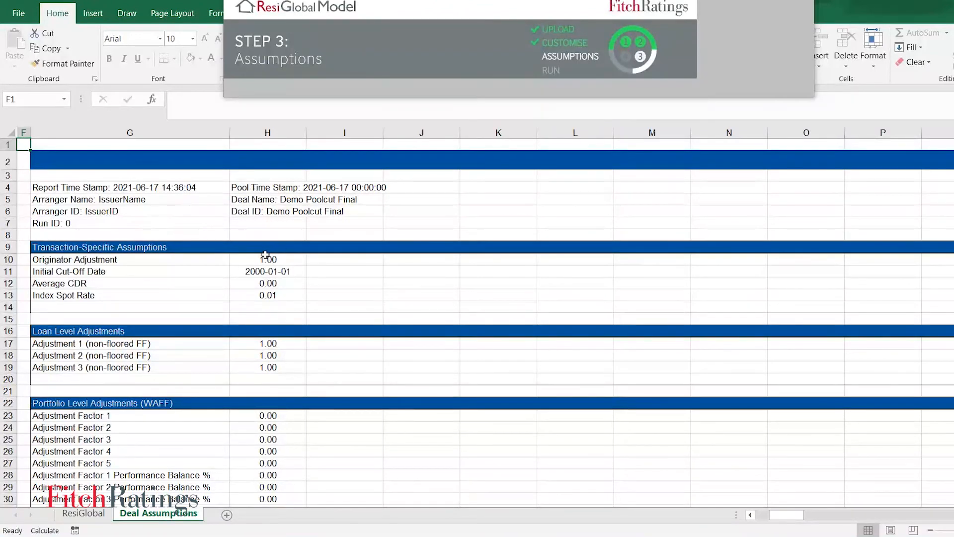
scroll(271, 259, down, 7)
scroll(278, 308, up, 6)
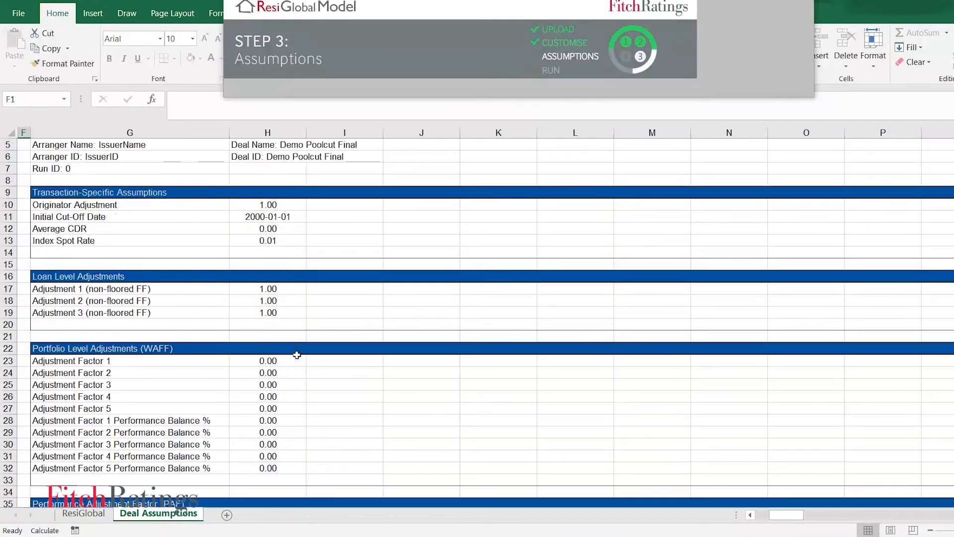
scroll(296, 355, up, 2)
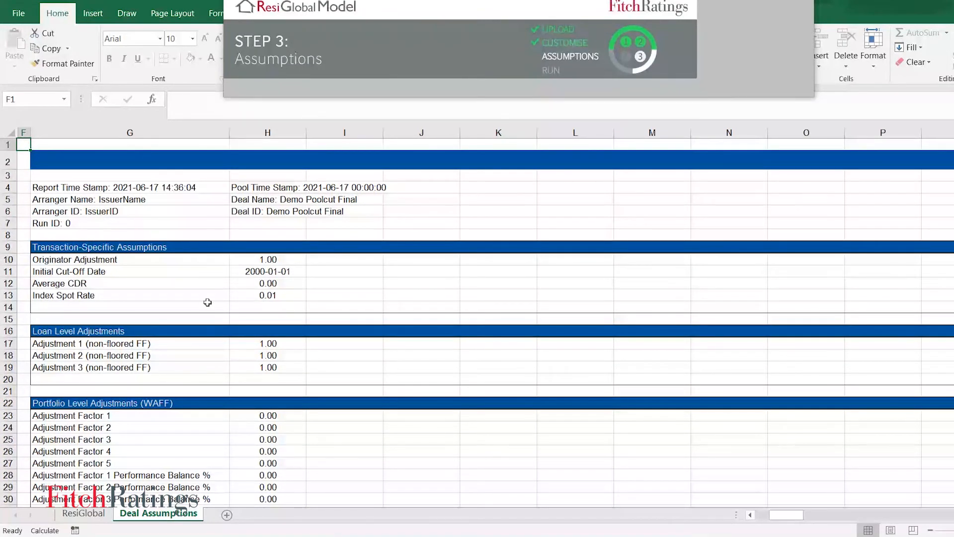
Set the Index Spot Rate under Transaction-Specific Assumptions to 0.01% and save the changed data.
click(61, 294)
key(Right)
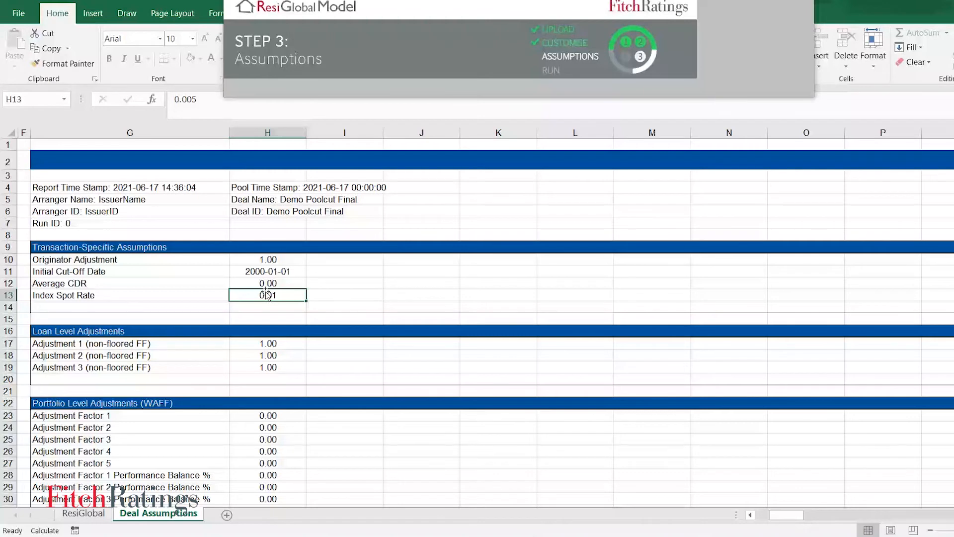
text(0.01%)
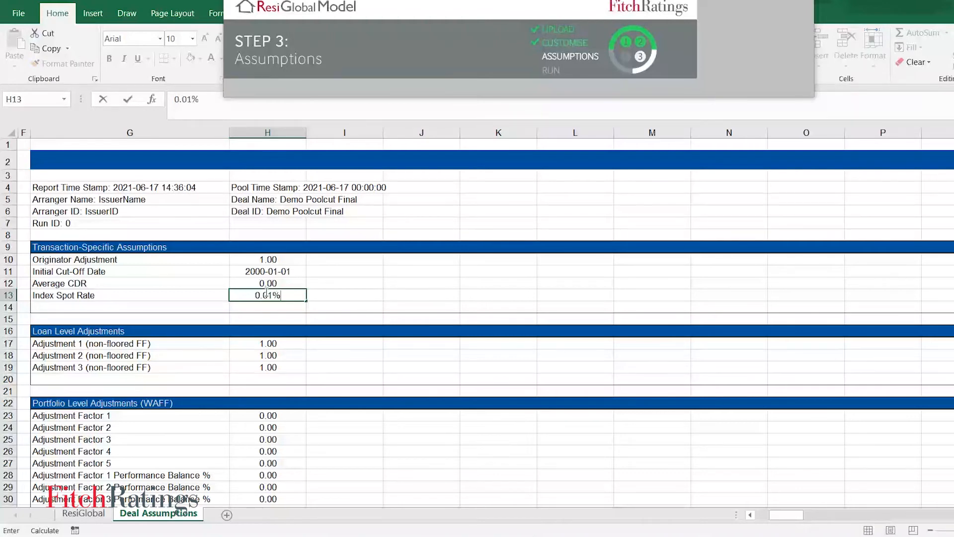
key(Return)
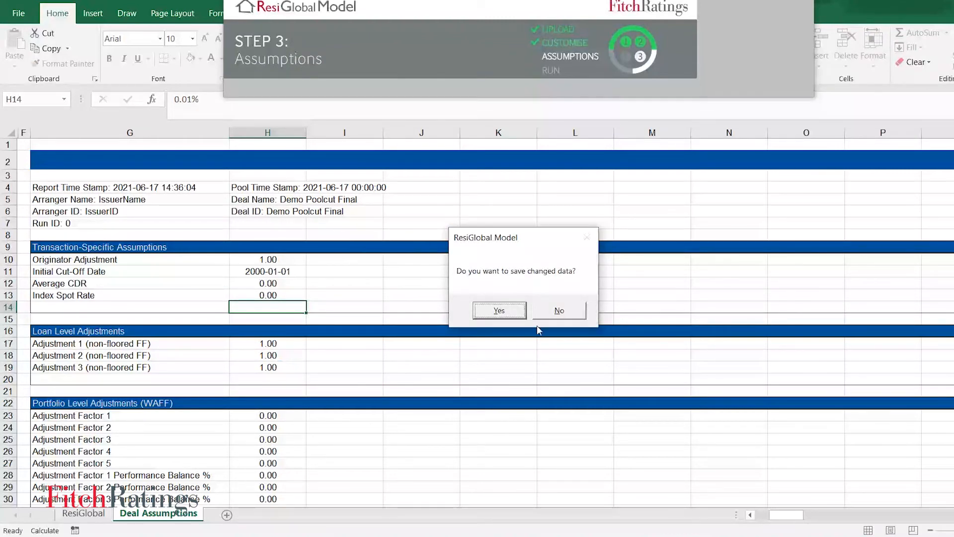
click(500, 310)
click(270, 294)
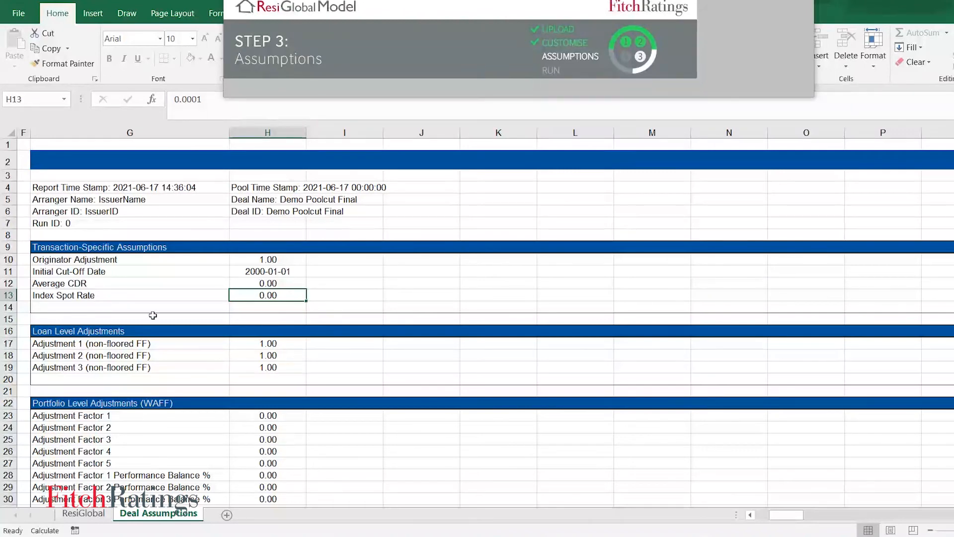
Try an Originator Adjustment of 1.05 under Transaction-Specific Assumptions and decline to save the change.
click(246, 260)
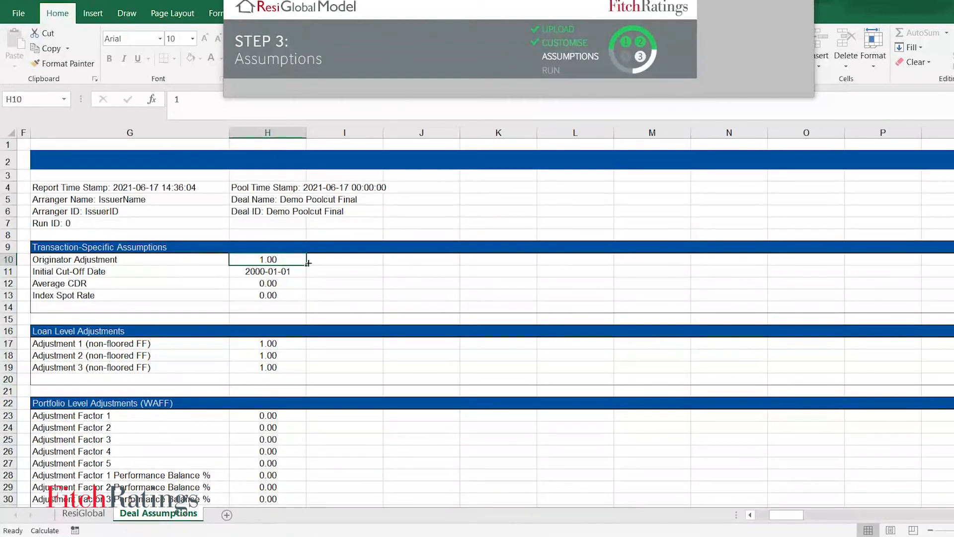
text(1.05)
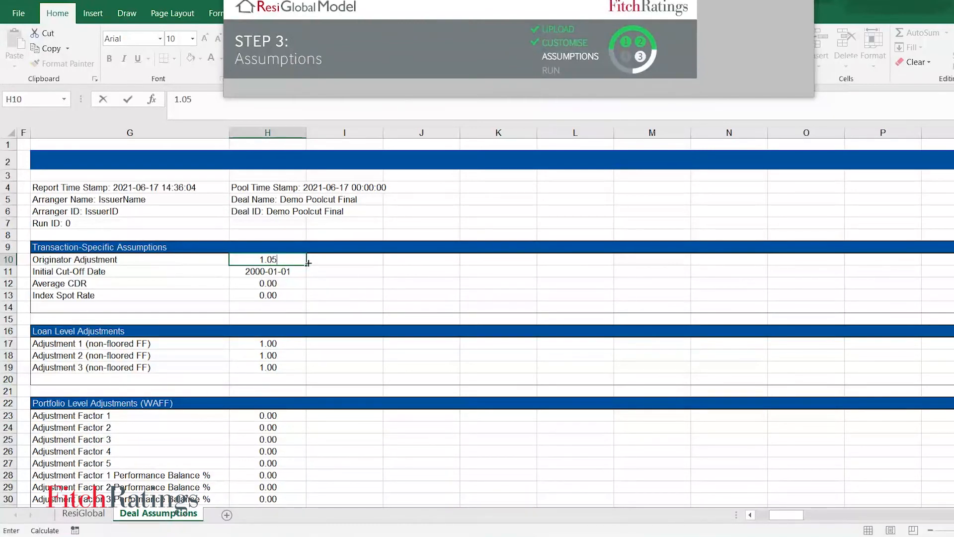
key(Return)
click(556, 311)
click(278, 259)
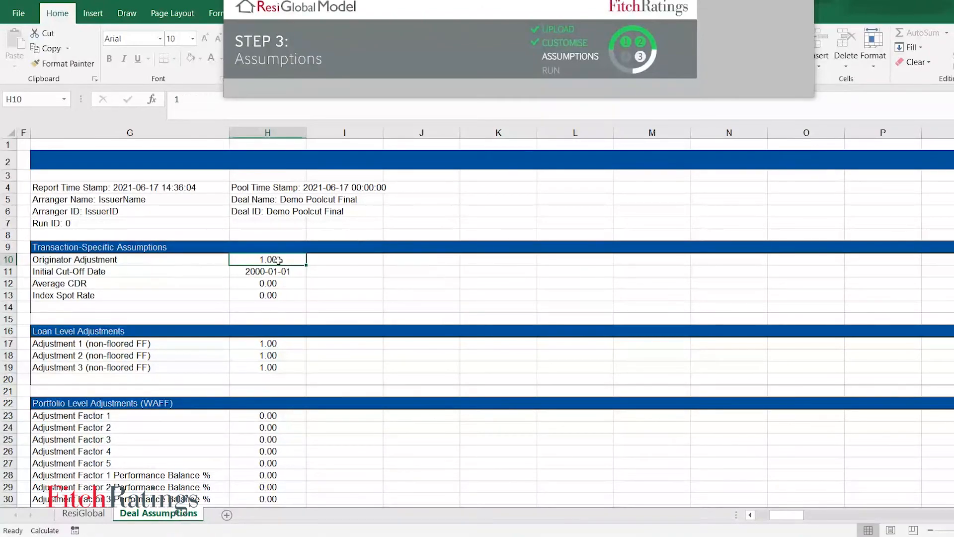
Try a value of 1.1 for Adjustment 1 (non-floored FF) under Loan Level Adjustments and decline to save it.
scroll(333, 356, down, 3)
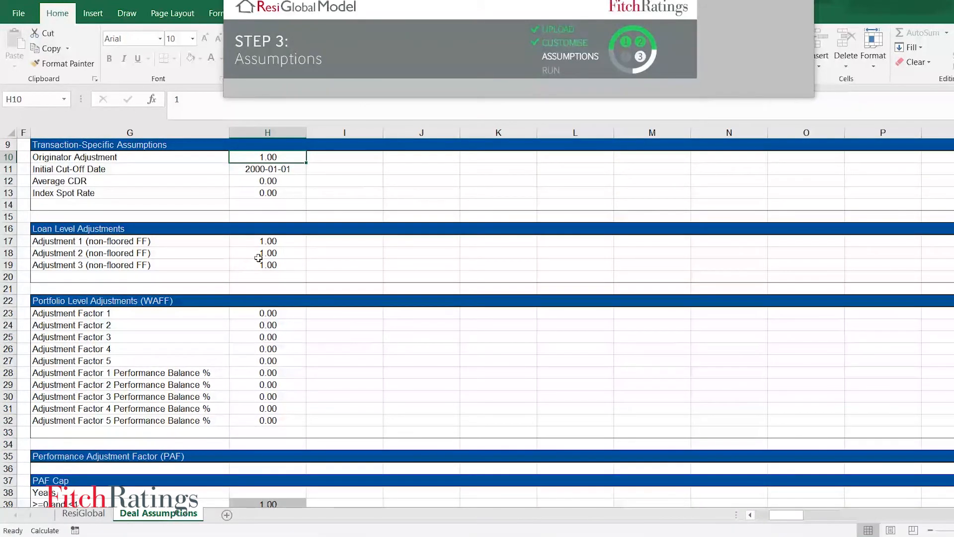
click(262, 242)
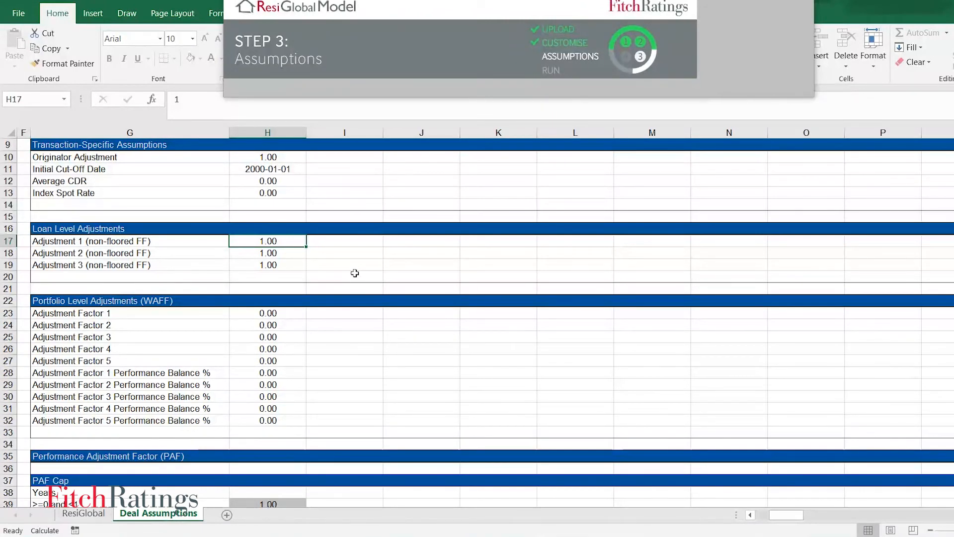
text(1.)
key(Return)
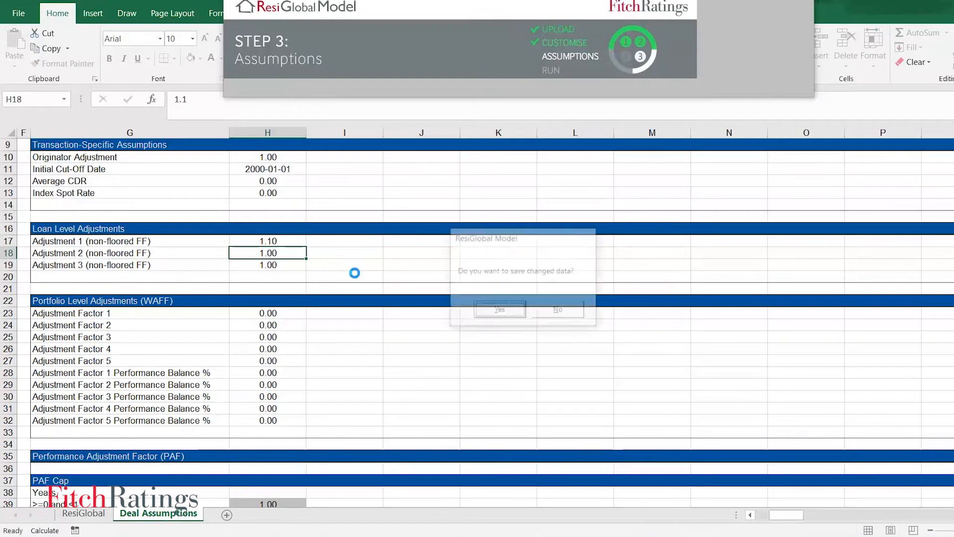
click(558, 310)
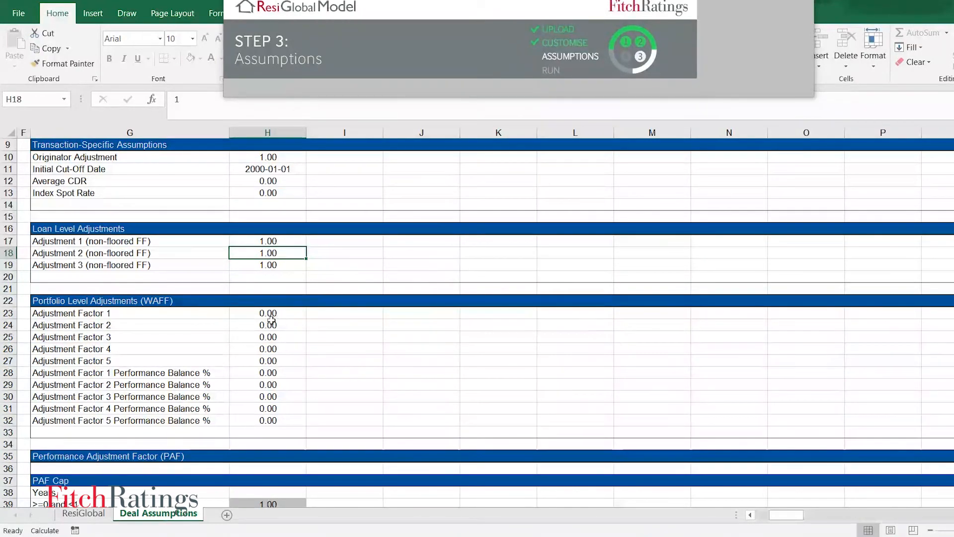
Set Adjustment Factor 1 under Portfolio Level Adjustments (WAFF) to 1.05 and save the changed data.
drag(79, 312, 295, 385)
click(308, 424)
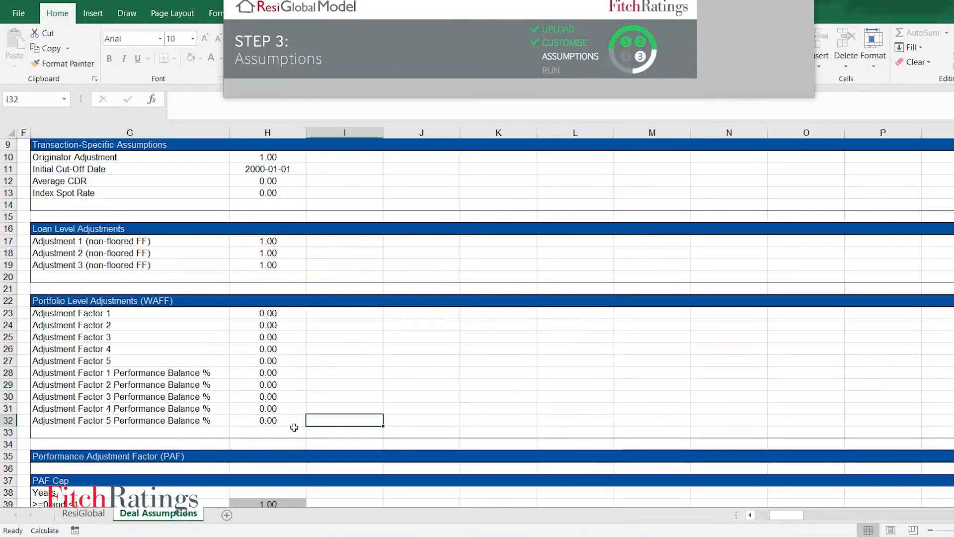
click(321, 433)
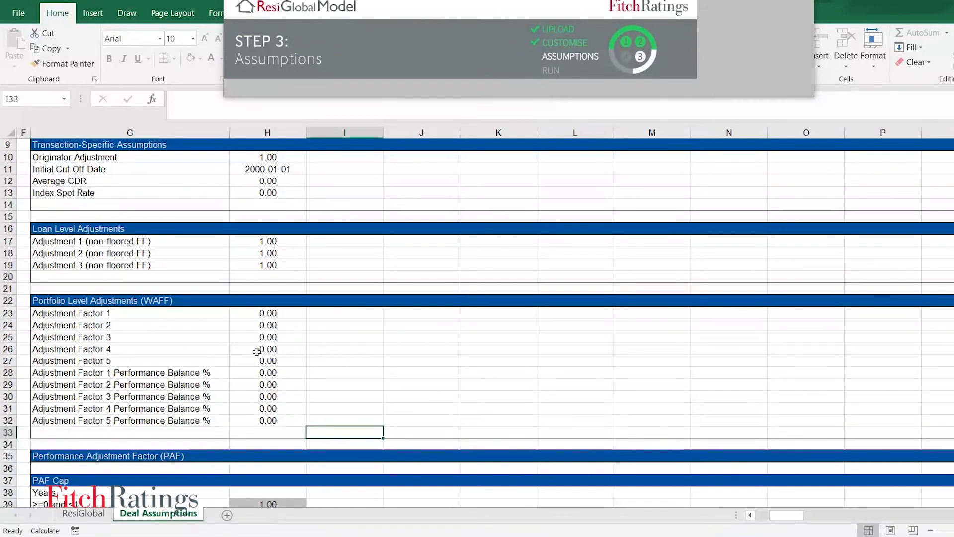
click(217, 314)
click(254, 314)
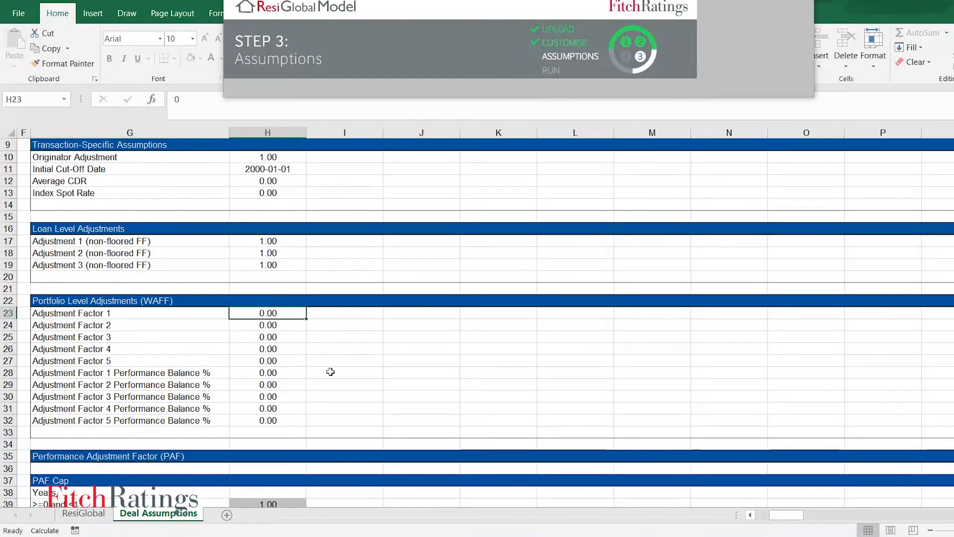
click(118, 319)
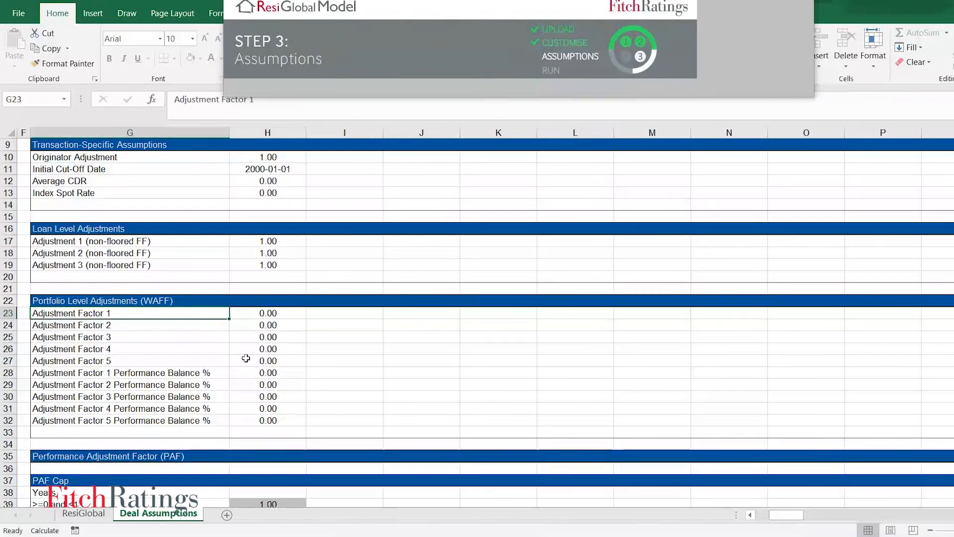
click(264, 314)
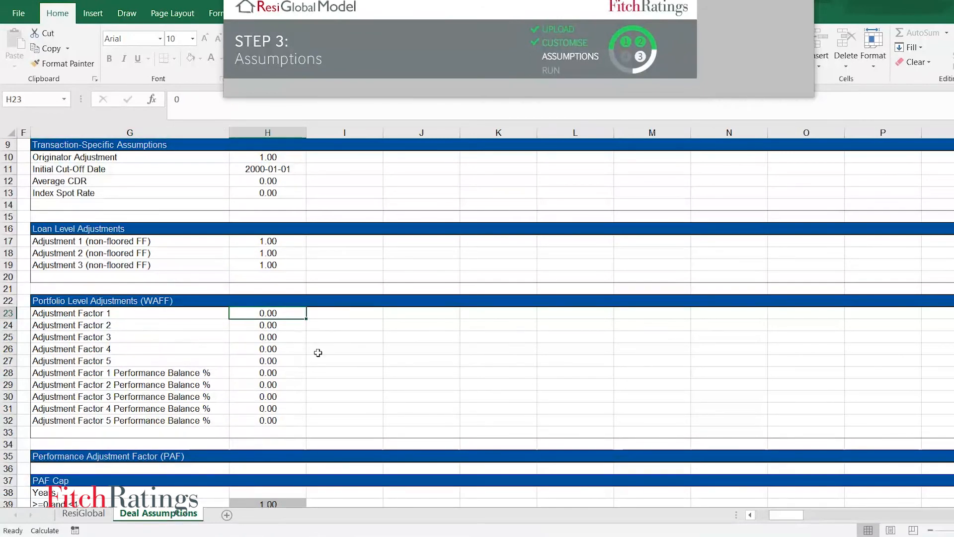
text(1.05)
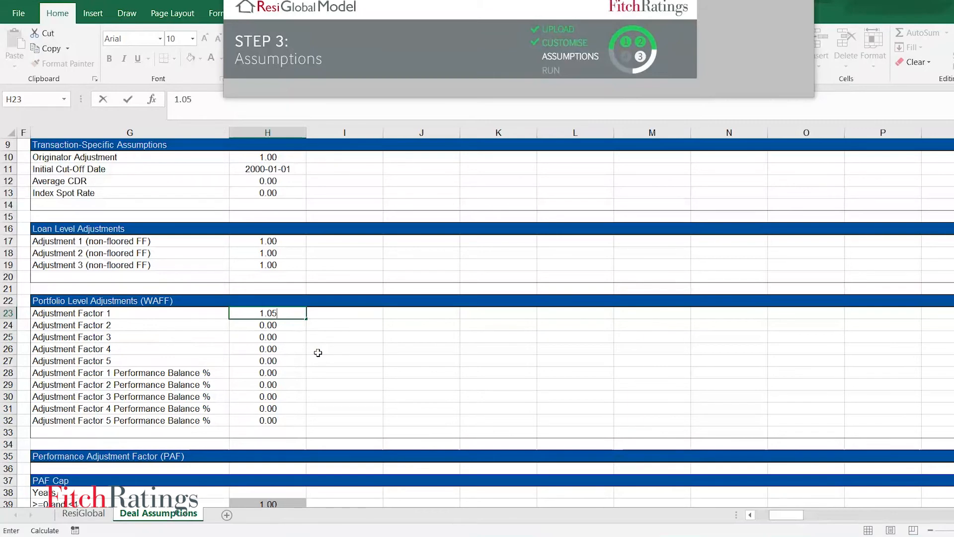
key(Return)
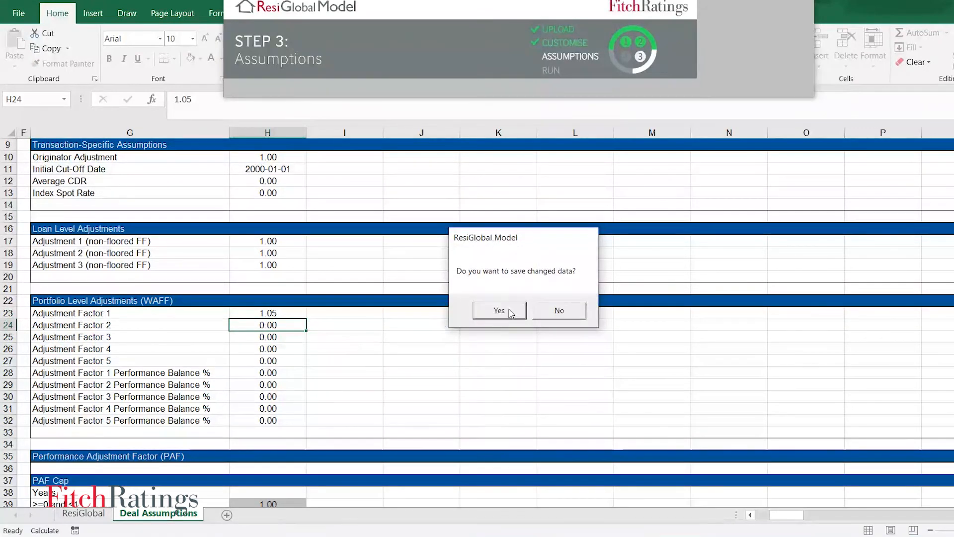
click(499, 311)
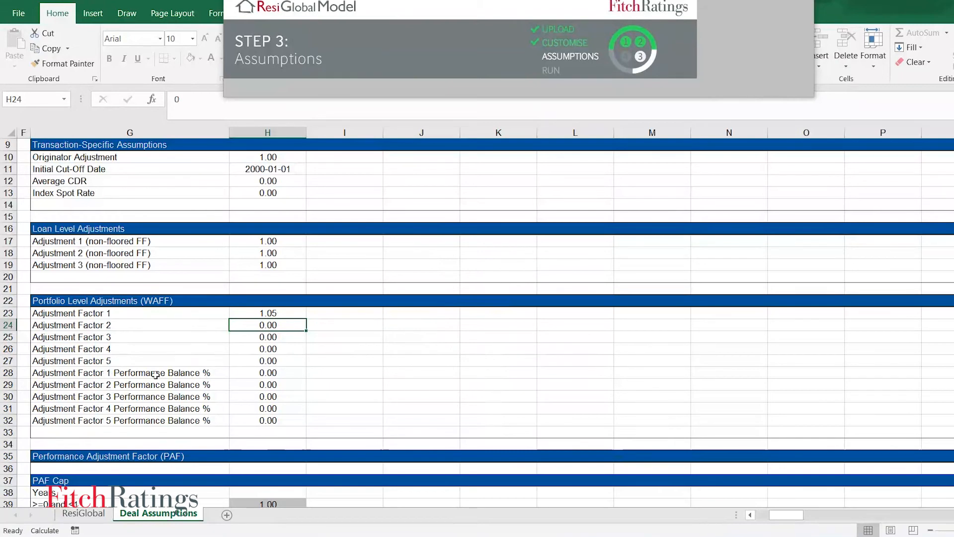
Set Adjustment Factor 1 Performance Balance % to 1 and save the changed data.
click(252, 374)
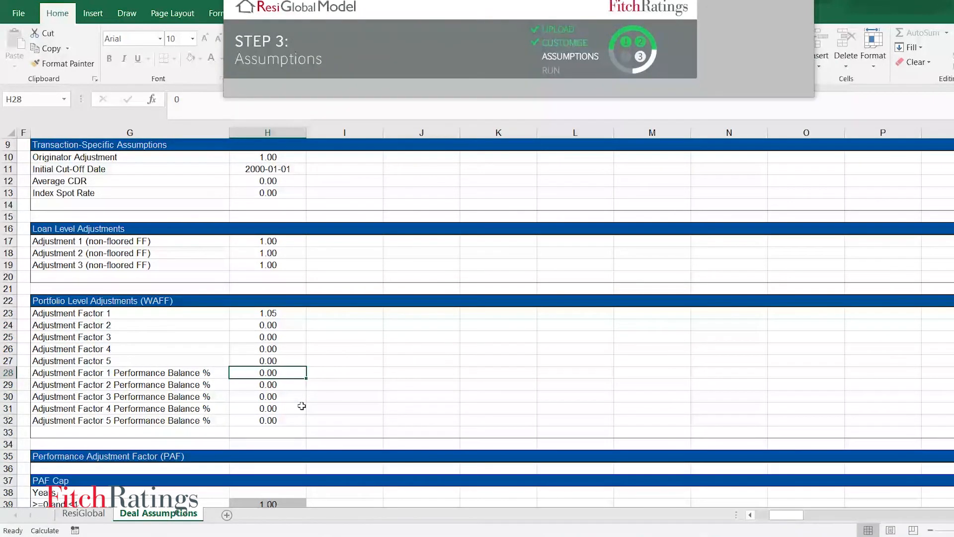
text(1)
key(Return)
click(500, 311)
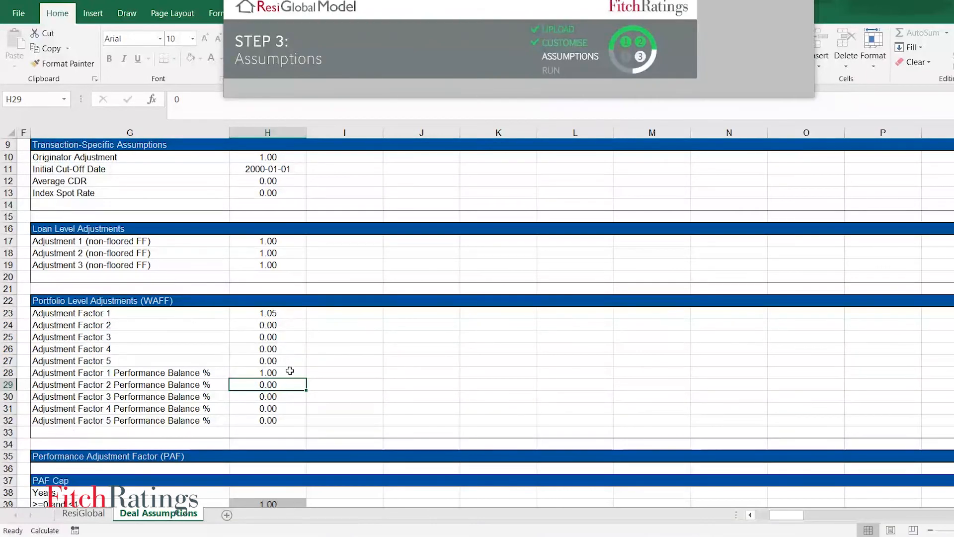
Try Adjustment Factor 1 Performance Balance % at 0.5, restore it to 1 and save the changed data.
click(261, 371)
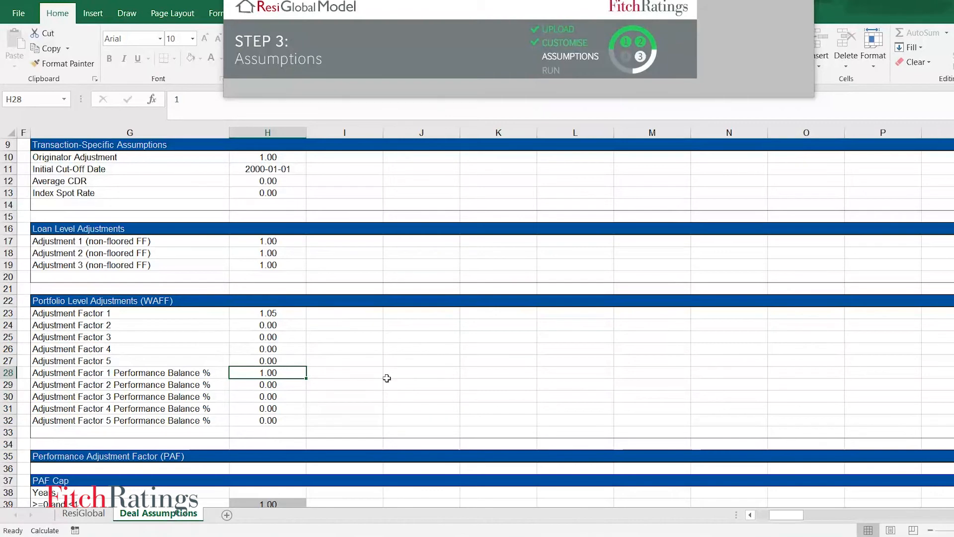
text(0.5)
key(Return)
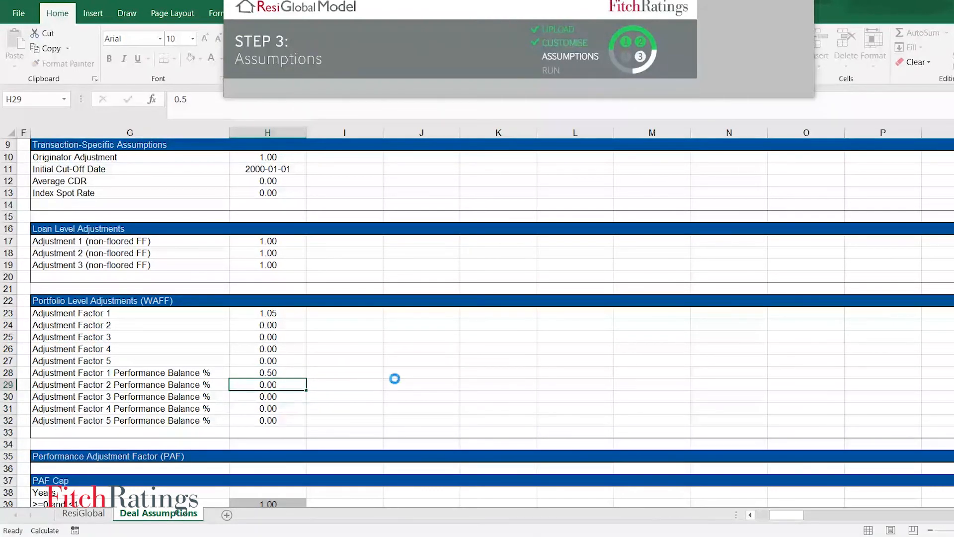
click(277, 373)
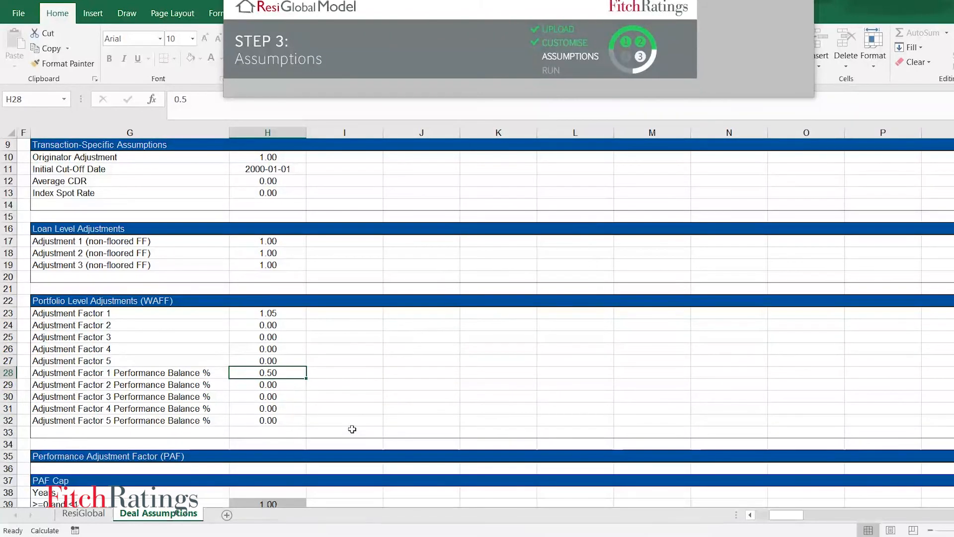
text(1\)
key(Return)
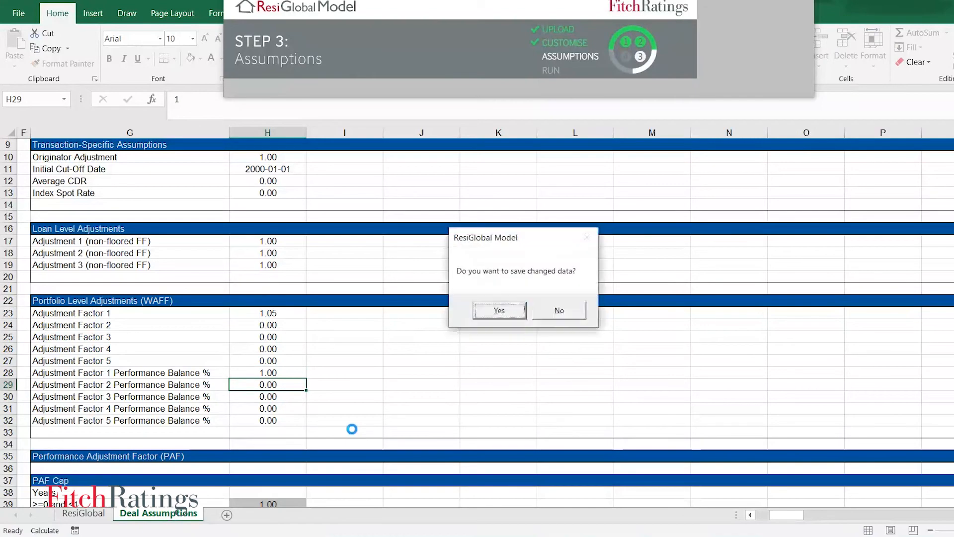
click(495, 311)
Review the Performance Adjustment Factor cap and floor tables and the LMI Provider Rating section.
scroll(290, 323, down, 6)
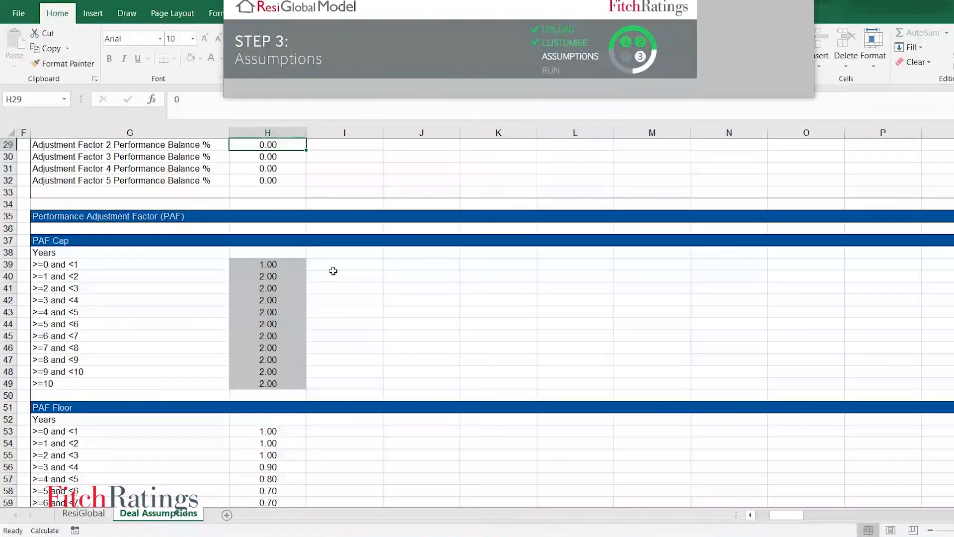
scroll(331, 253, down, 8)
drag(66, 288, 304, 338)
click(339, 360)
click(334, 324)
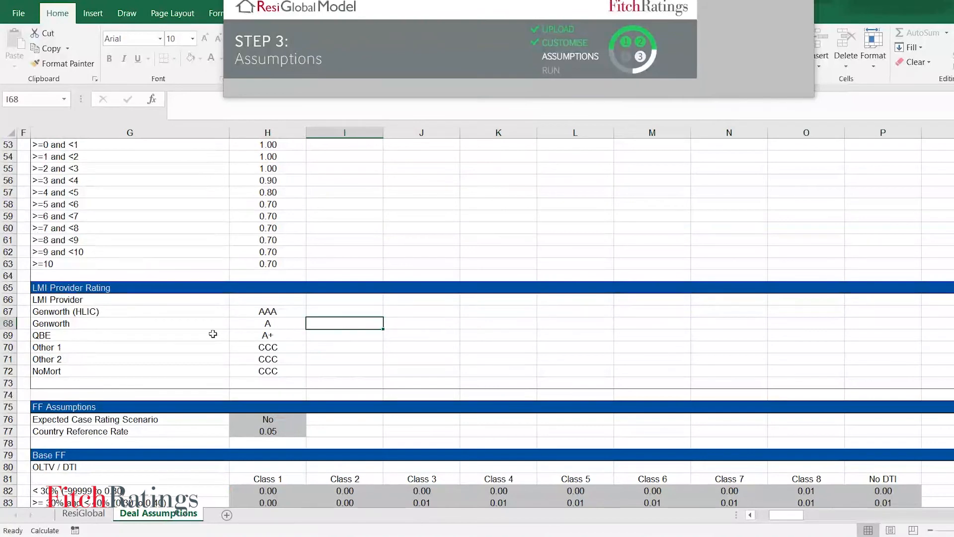
Inspect the Genworth and QBE ratings under LMI Provider Rating and browse the rating options for Genworth, leaving its rating as is.
click(293, 324)
click(312, 324)
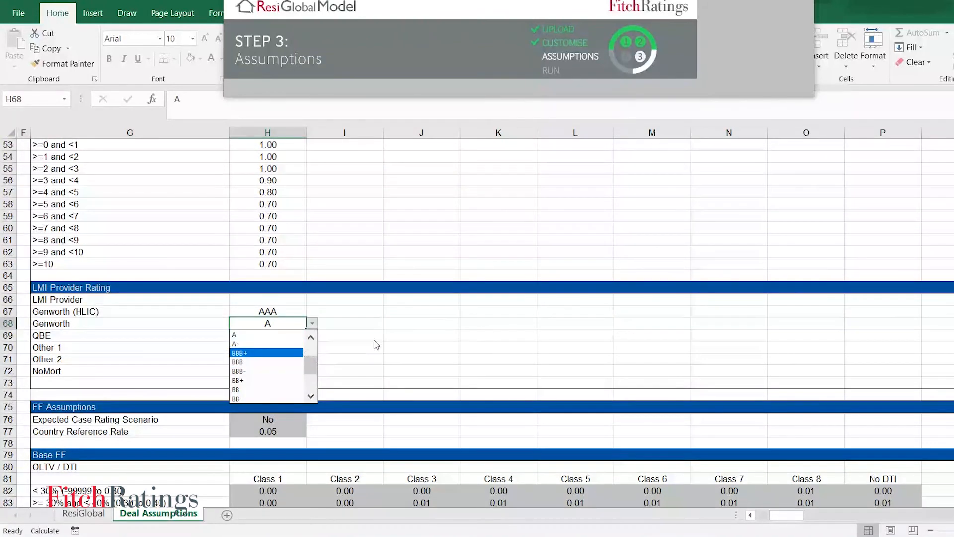
key(Escape)
click(281, 337)
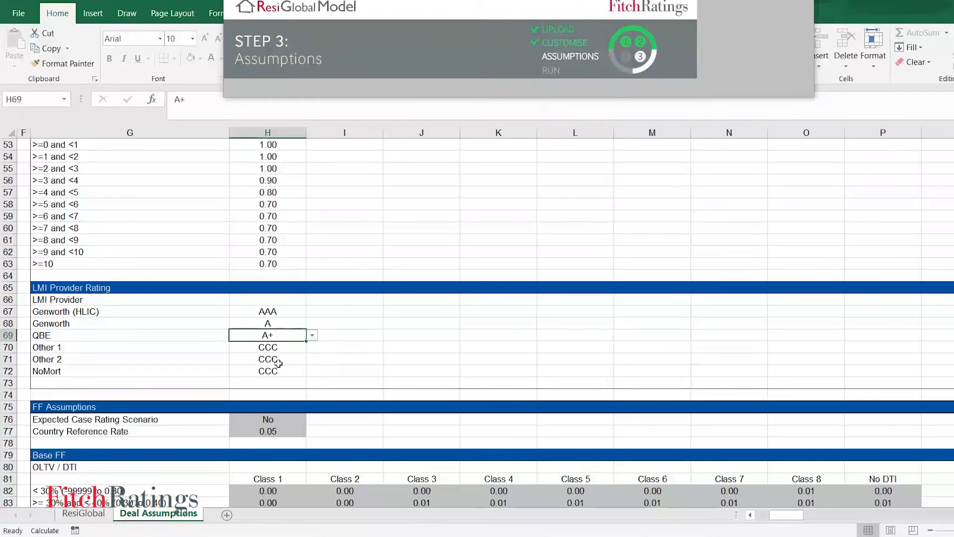
click(294, 324)
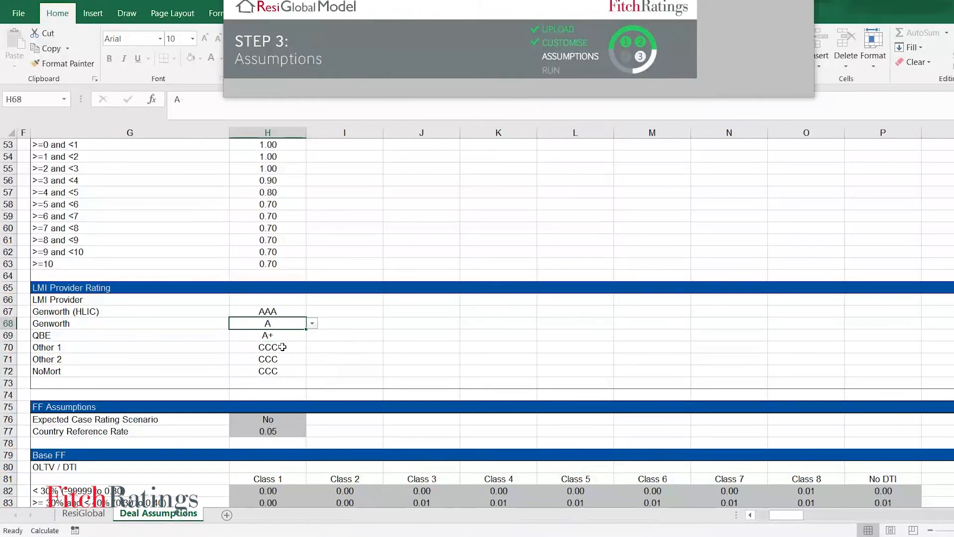
click(311, 323)
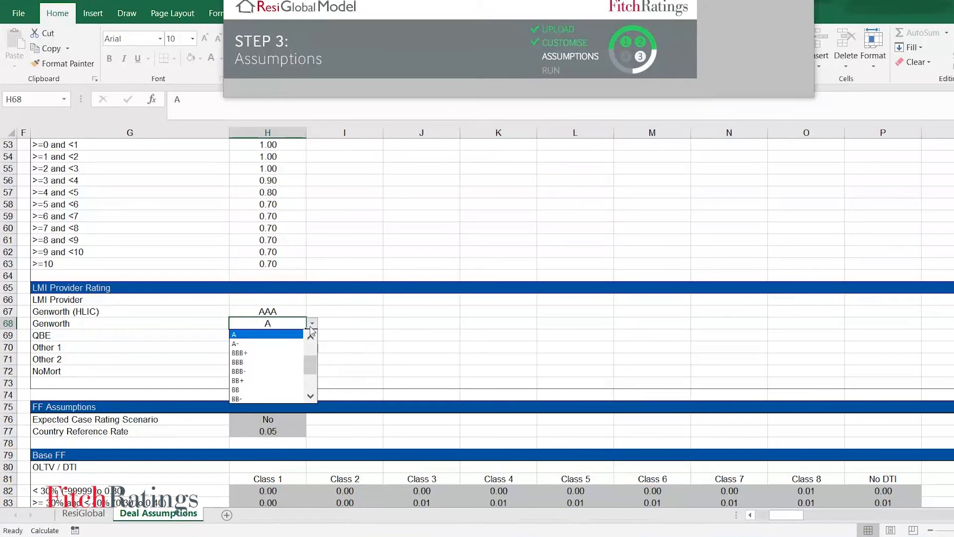
click(312, 338)
click(312, 337)
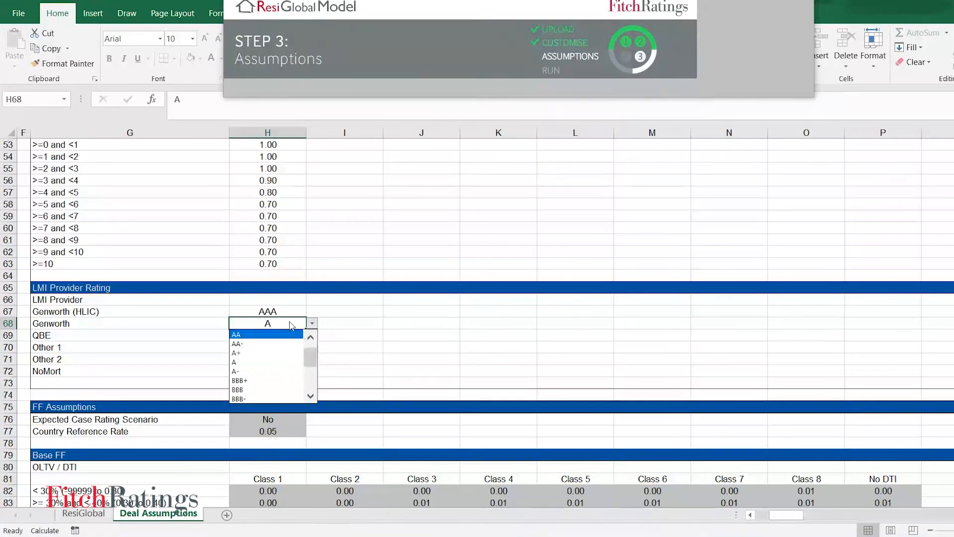
click(373, 353)
click(357, 334)
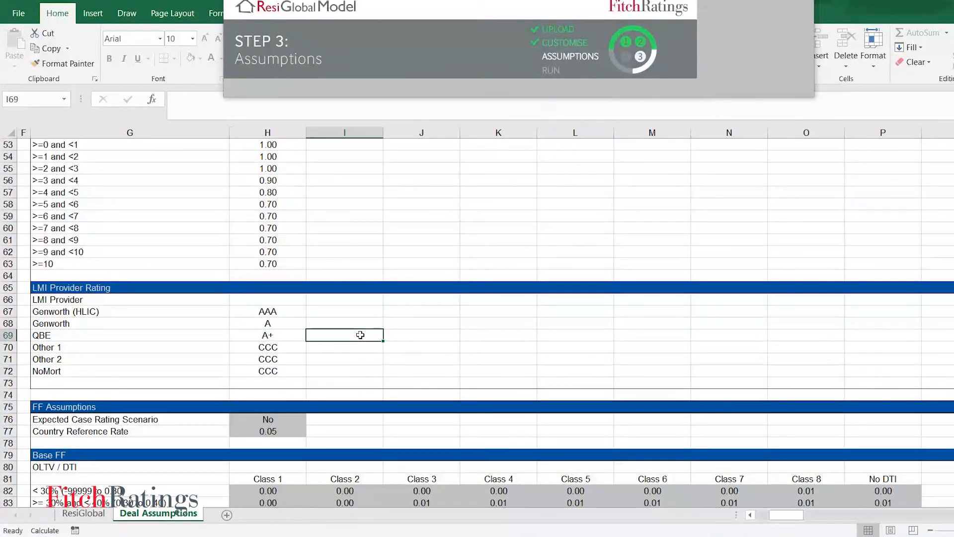
Examine the base FF tables and the locked adjustment tables beneath them, down to Loan Purpose Adjustment.
scroll(251, 238, down, 9)
drag(246, 312, 856, 381)
scroll(337, 368, down, 4)
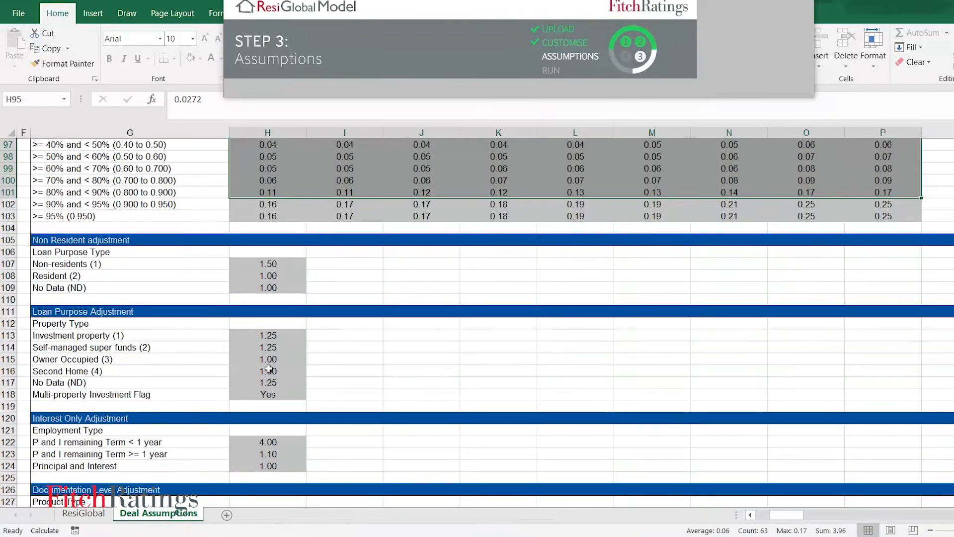
click(270, 369)
Review the Transaction-Specific, Loan Level and Portfolio Level (WAFF) adjustments at the start of the Deal Assumptions sheet.
scroll(383, 300, up, 12)
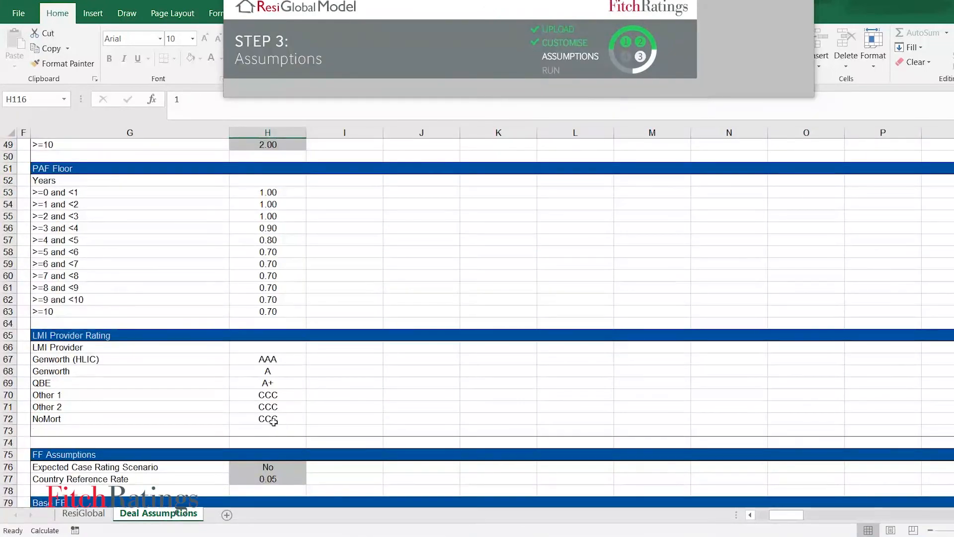
scroll(253, 404, up, 13)
scroll(253, 404, up, 3)
drag(248, 256, 283, 296)
scroll(290, 308, down, 2)
click(296, 382)
click(372, 406)
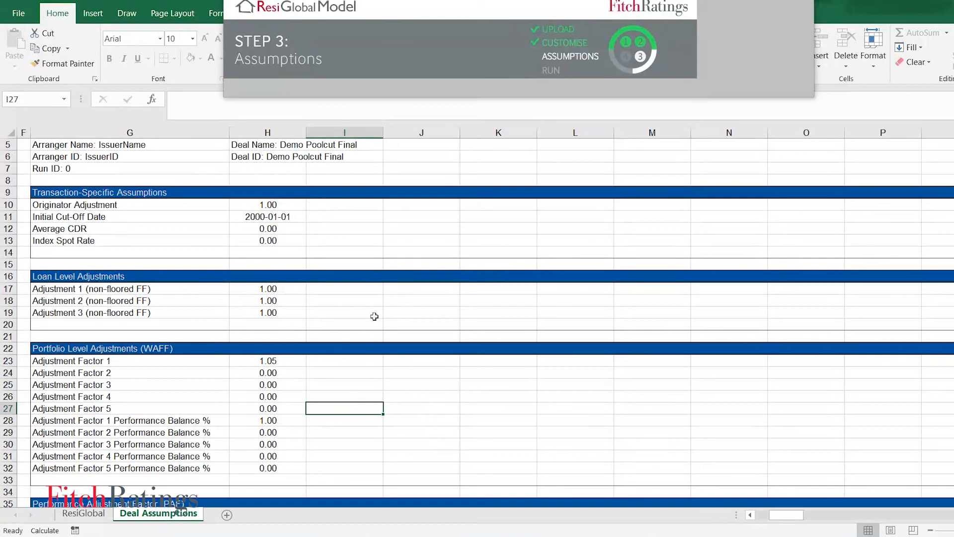
Return to the Assumptions step of the ResiGlobal form and inspect the logged edits for both Adjustment Factor 1 customisations.
click(382, 36)
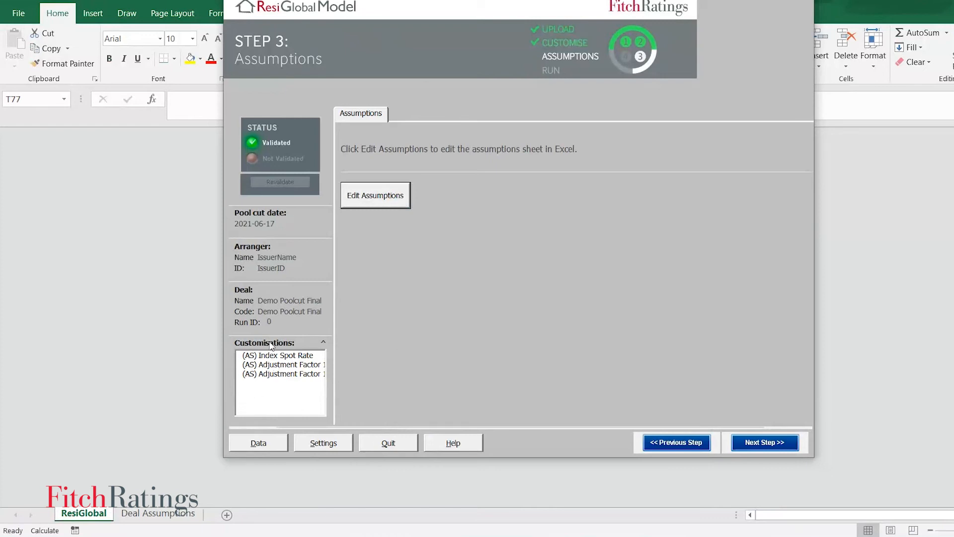
double_click(324, 365)
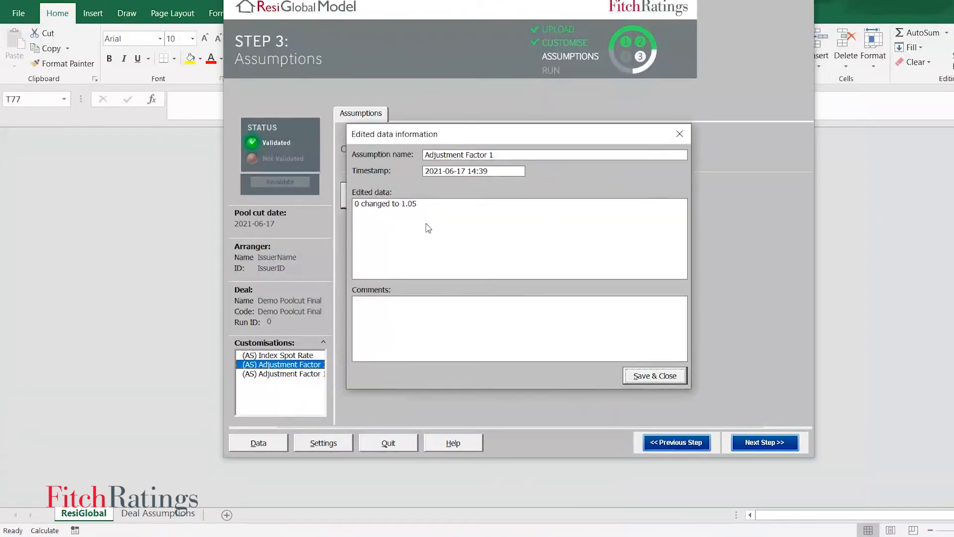
click(680, 134)
double_click(296, 377)
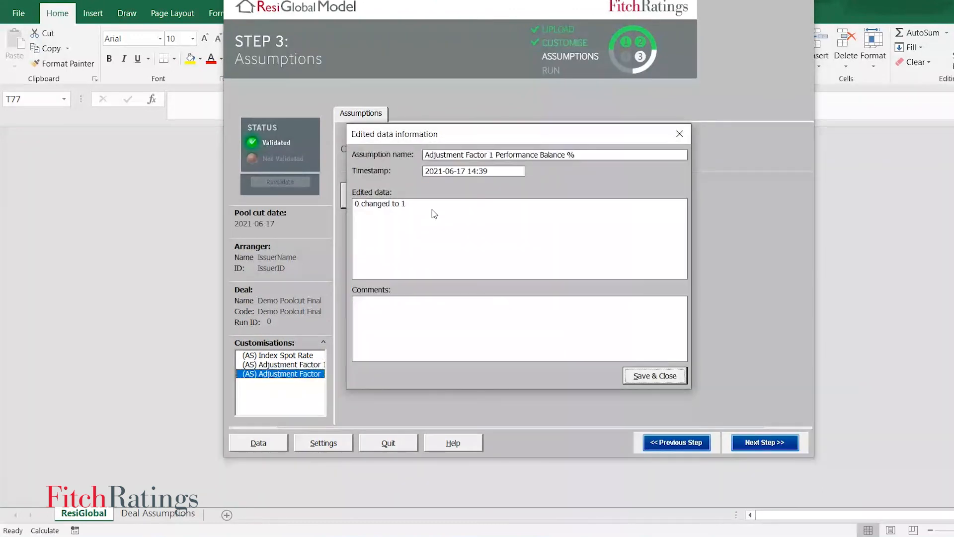
click(680, 133)
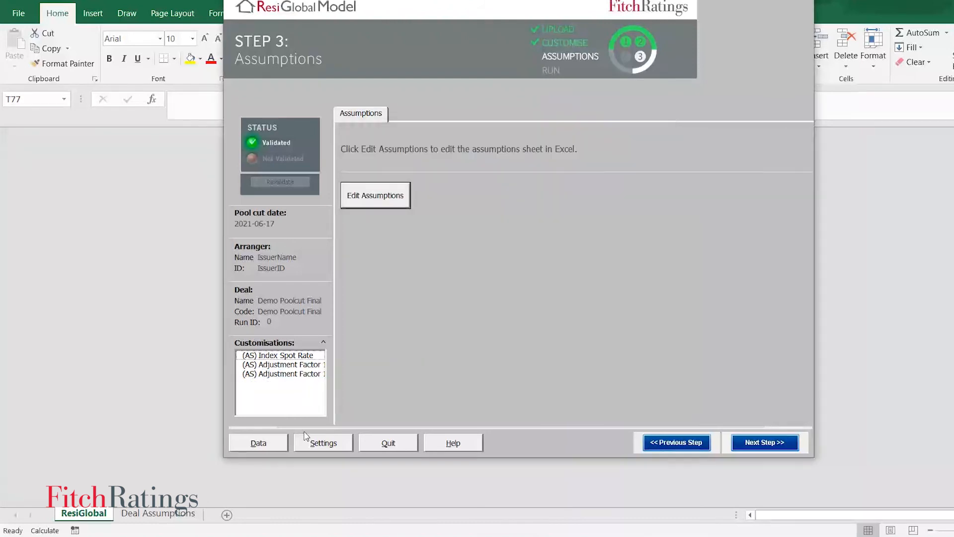
Save the current model settings under the name UserSettings and try the option to load saved settings.
click(313, 440)
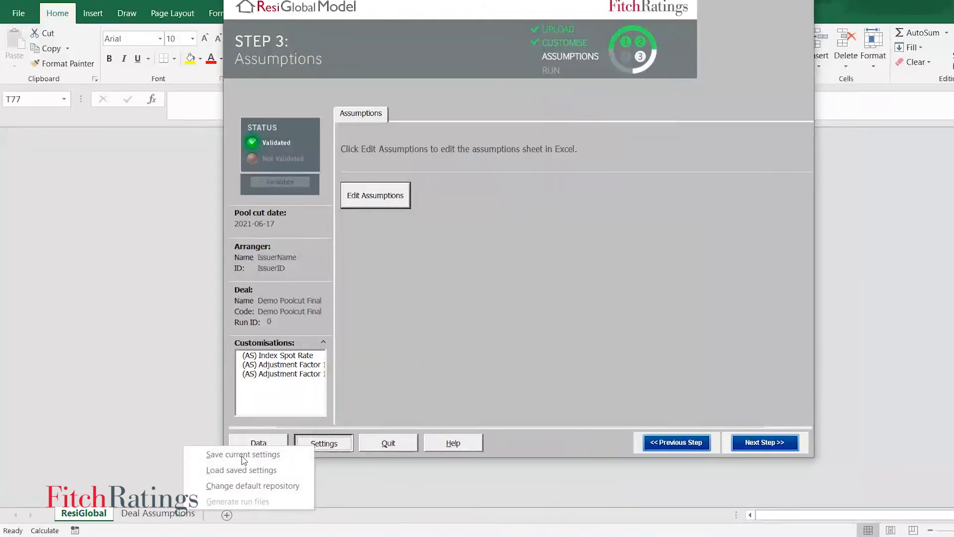
click(306, 453)
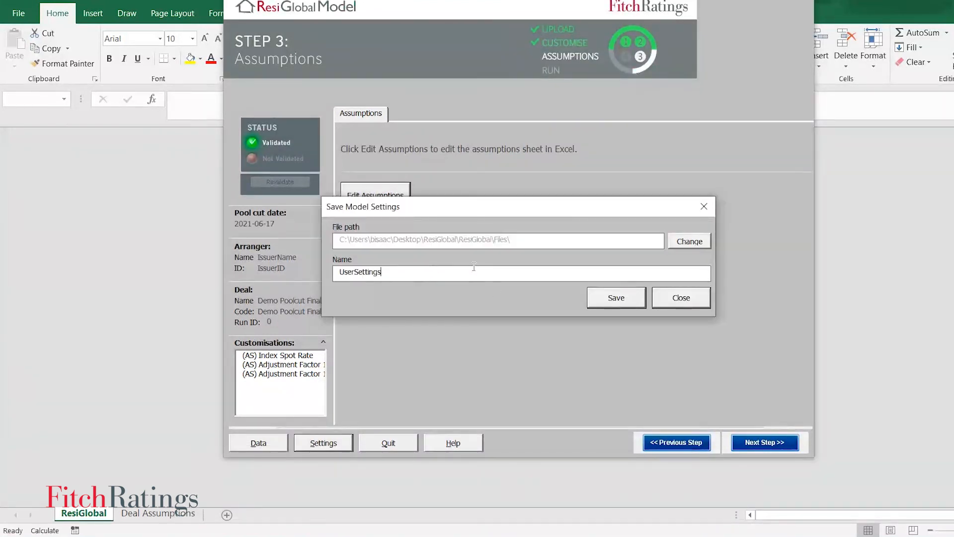
click(634, 302)
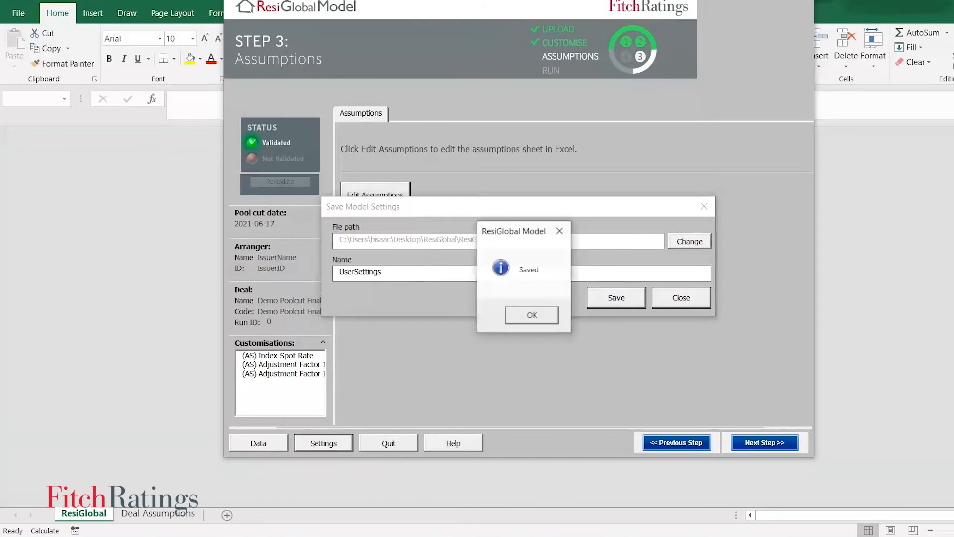
click(555, 314)
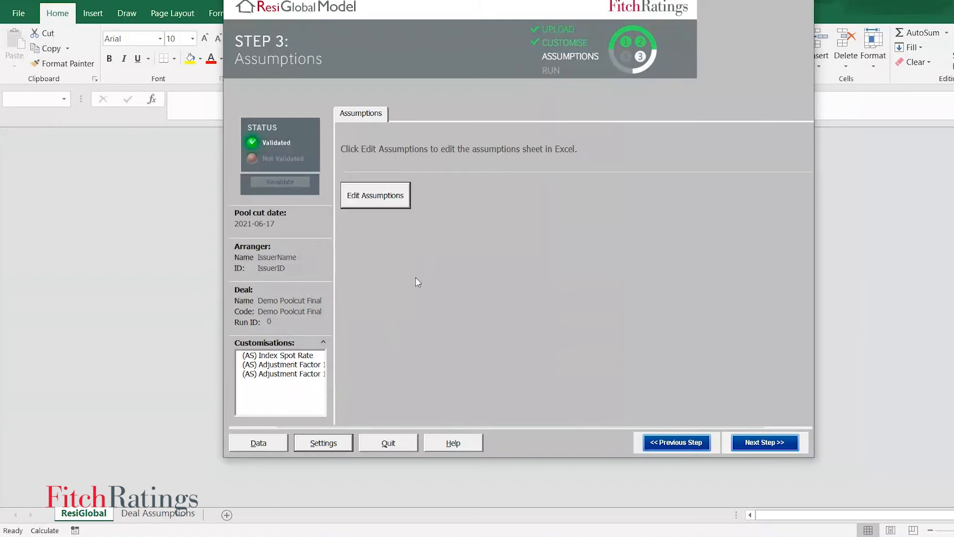
click(305, 447)
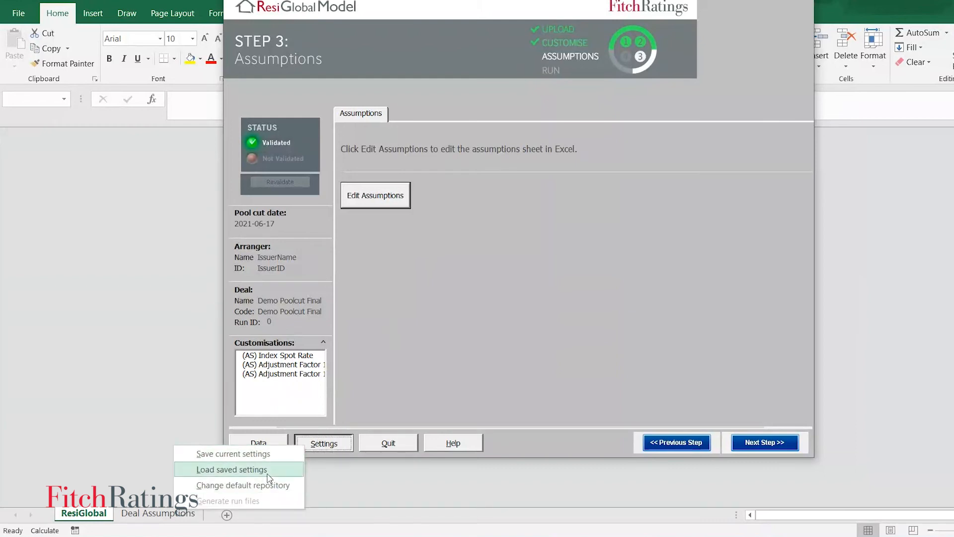
click(230, 475)
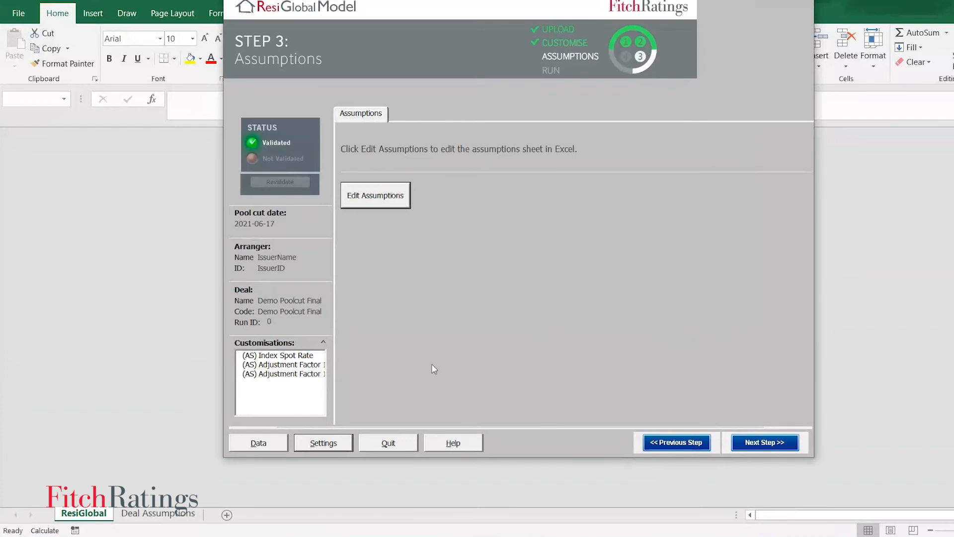
Proceed to Step 4, run the model and open its report.
click(755, 441)
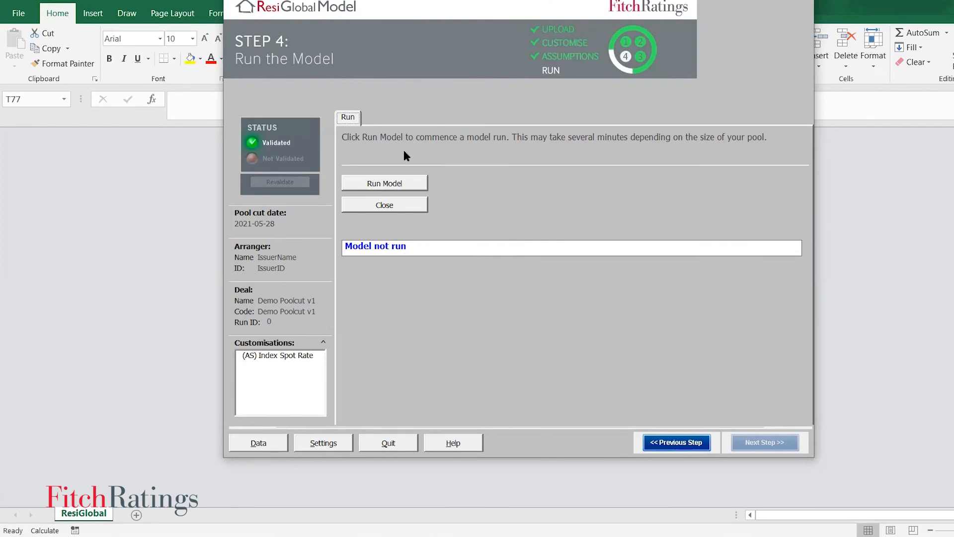
click(380, 184)
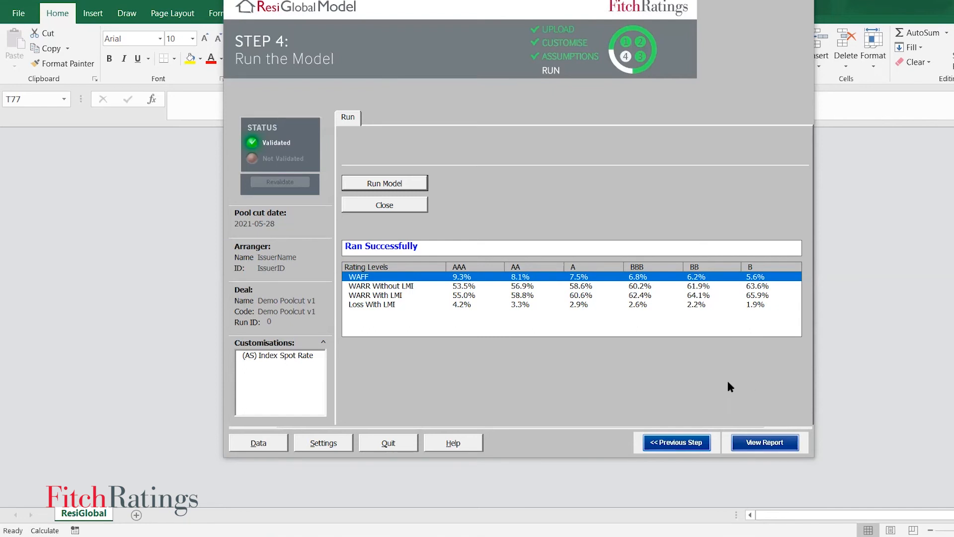
click(759, 442)
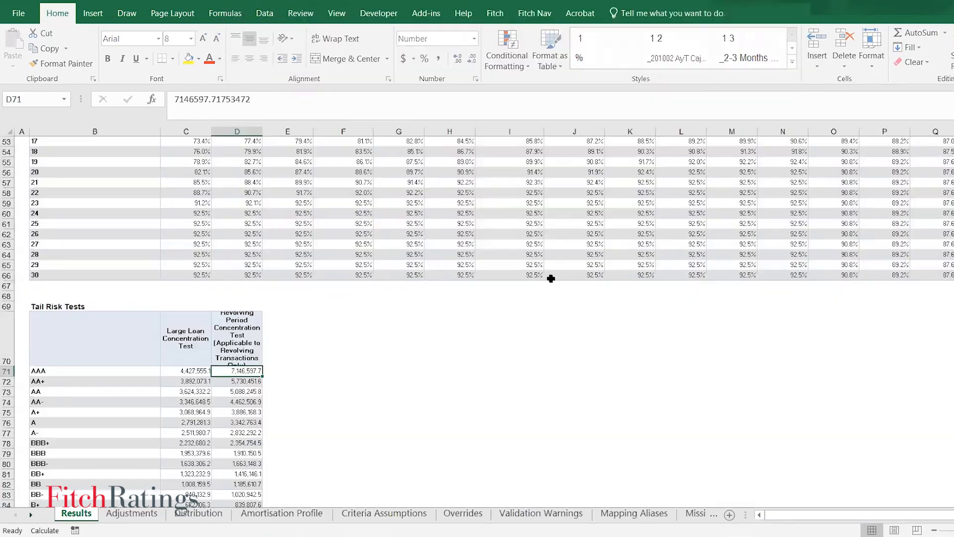
Look over the report's Results sheet, from Tail Risk Tests back up to the transaction details and Gross Level Results.
click(319, 362)
scroll(318, 363, up, 17)
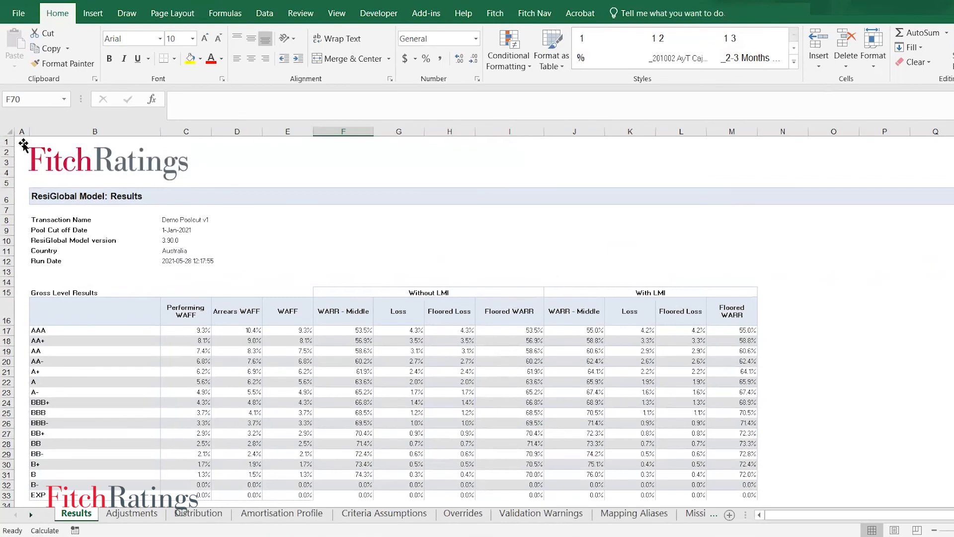
key(ctrl+Home)
click(287, 159)
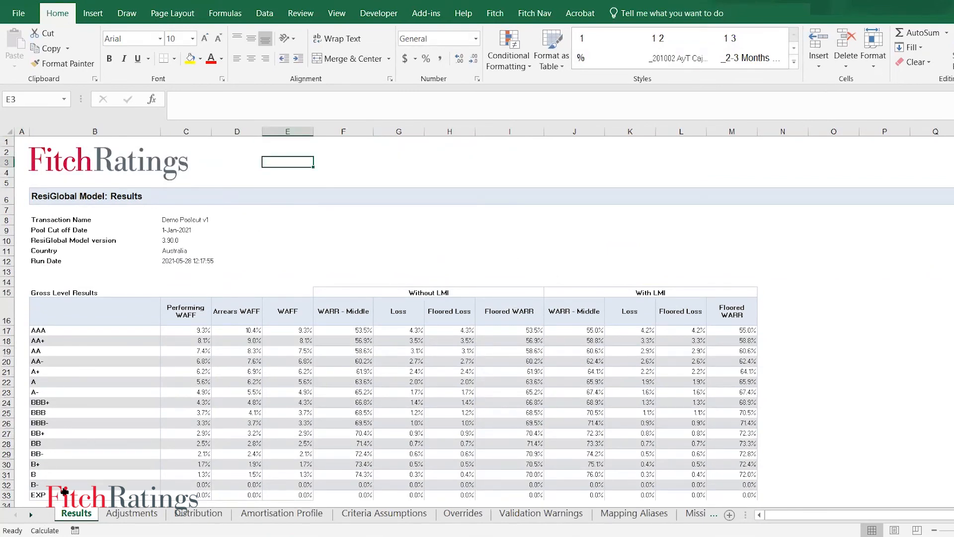
click(253, 261)
key(ctrl+Home)
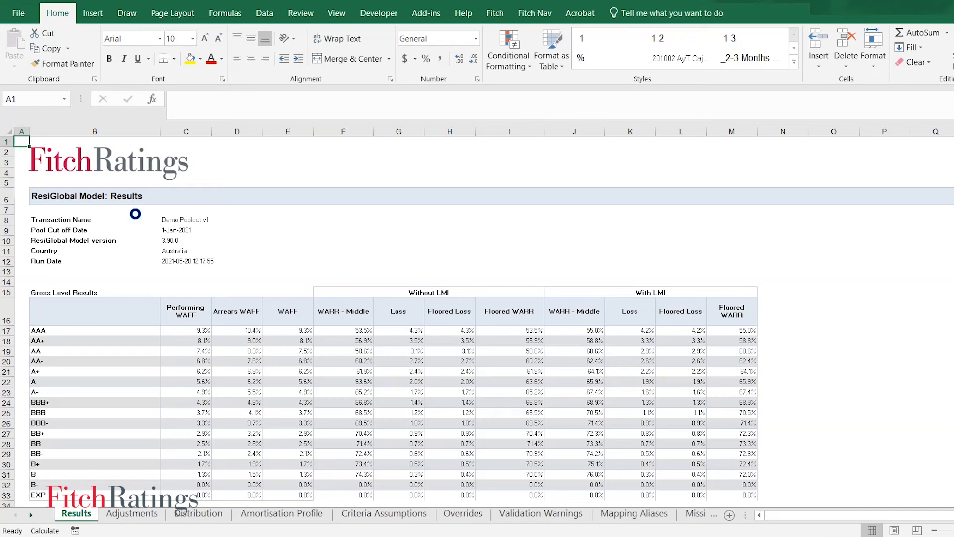
Save the report as the macro-free Excel workbook Report_AUA_latest1.xlsx in the Files folder.
key(F12)
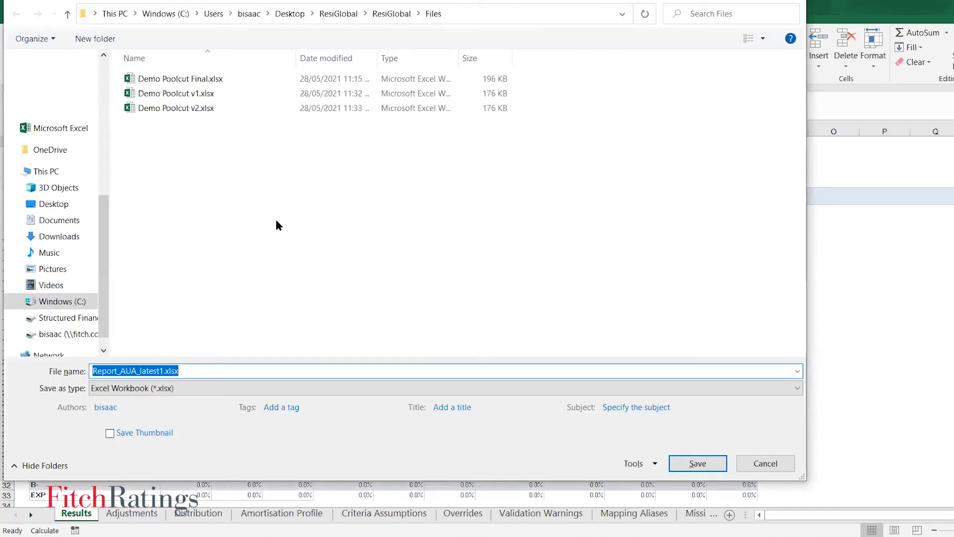
click(698, 464)
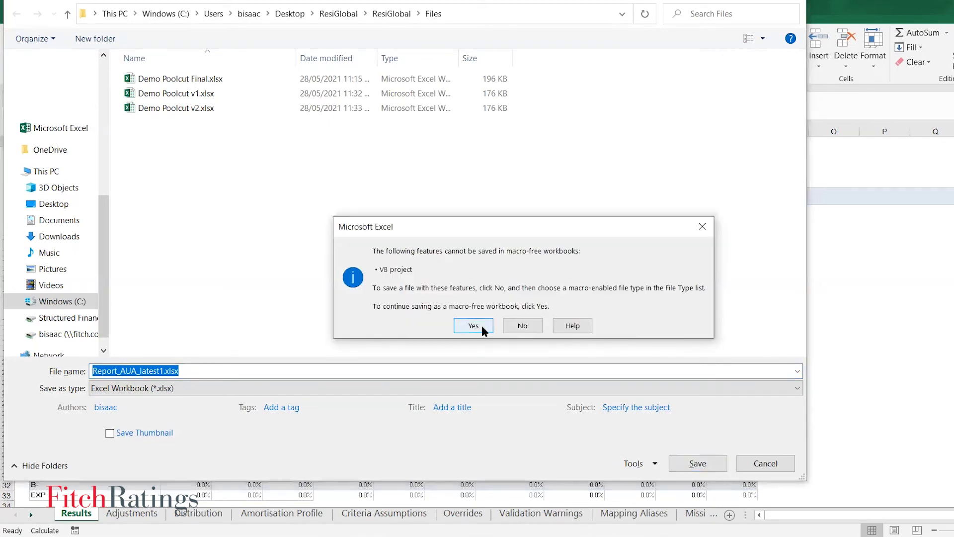
click(481, 323)
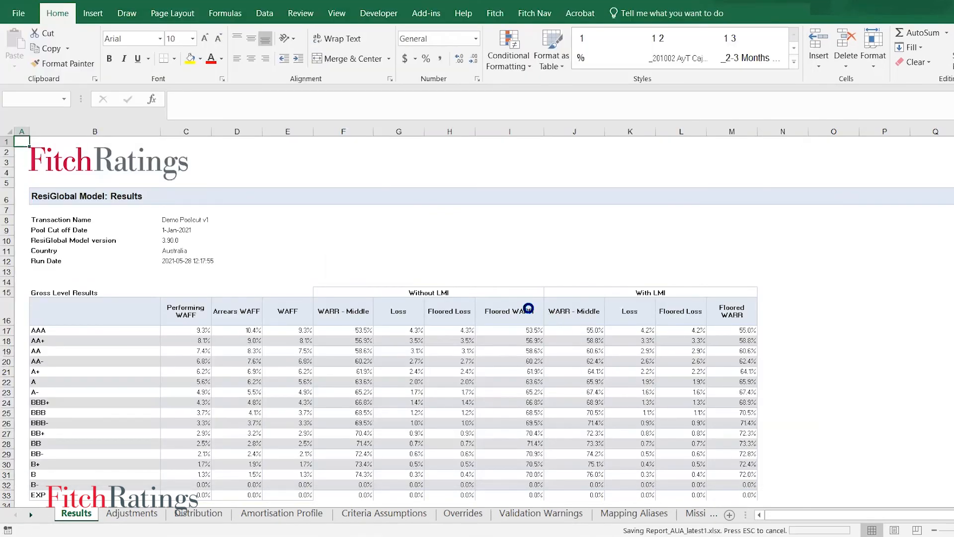
click(321, 284)
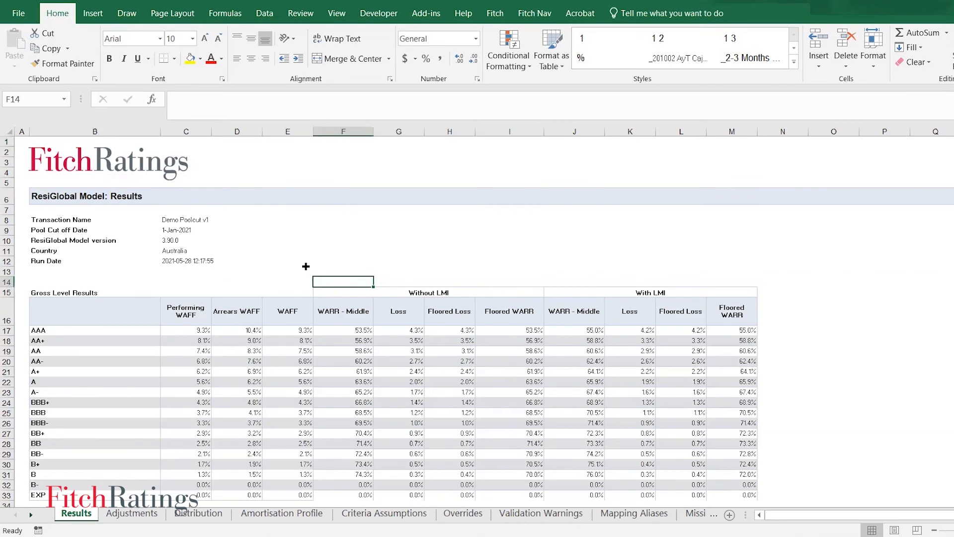
click(304, 264)
click(331, 270)
click(298, 264)
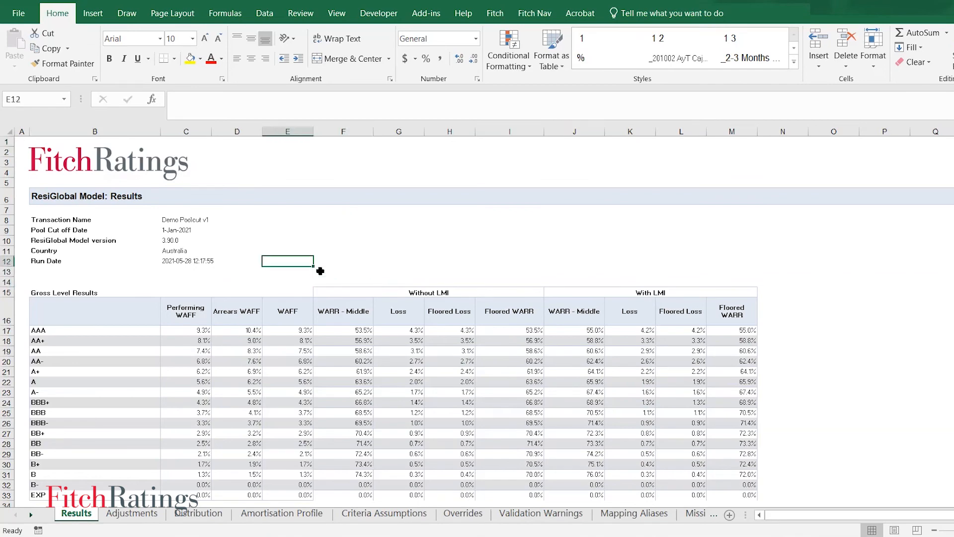
click(366, 274)
scroll(437, 263, down, 1)
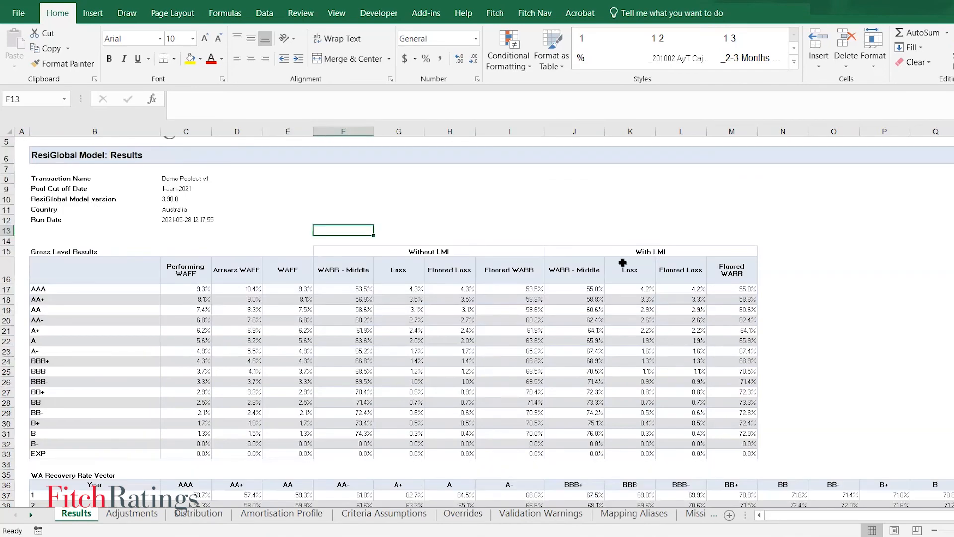
scroll(622, 264, up, 1)
click(784, 361)
click(806, 283)
Examine the Gross Level Results table as a whole, then its With LMI Loss and Without LMI Floored Loss columns.
scroll(711, 273, down, 1)
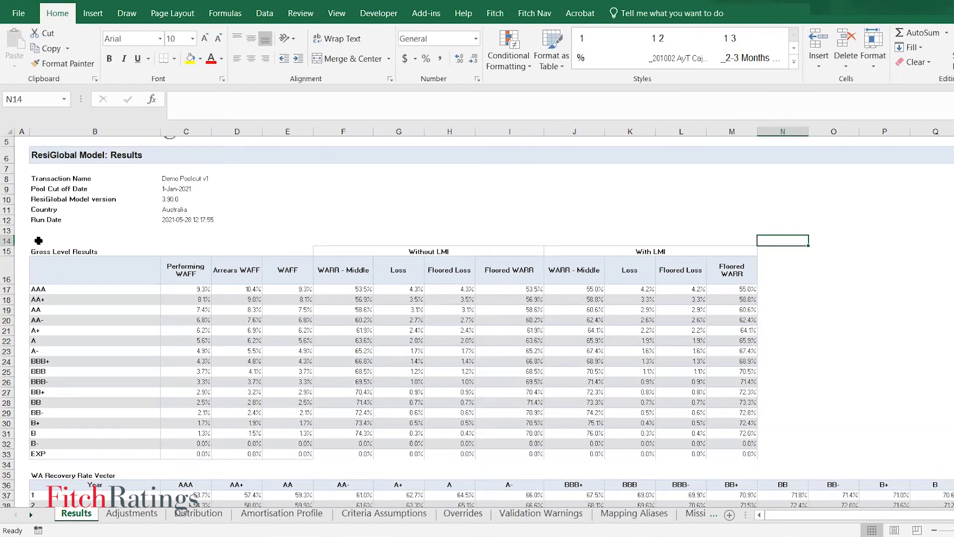
drag(37, 248, 727, 457)
click(820, 370)
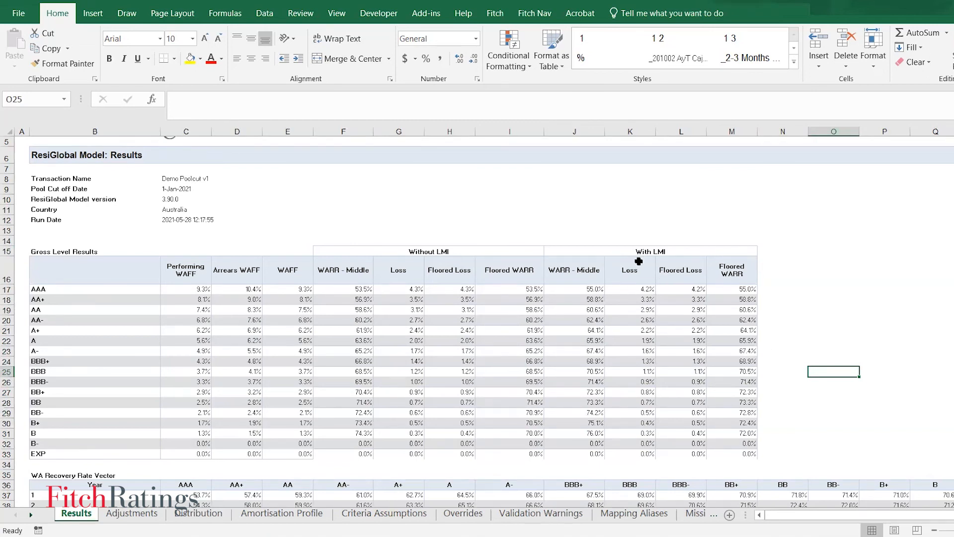
drag(636, 271, 638, 454)
click(512, 454)
drag(454, 269, 460, 454)
click(833, 412)
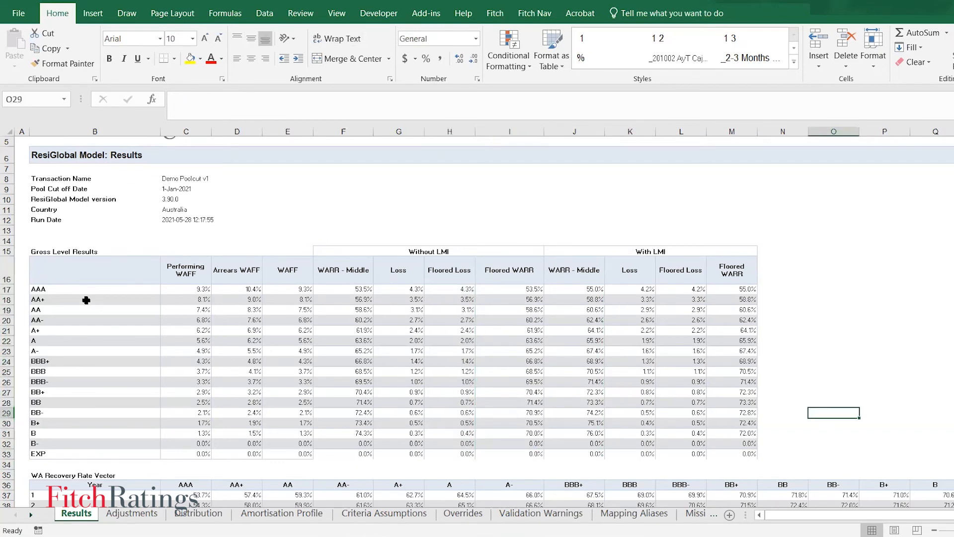
Review the rating levels from AAA to B with their WAFF, Floored WARR and Floored Loss columns, both without and with LMI.
drag(95, 288, 91, 429)
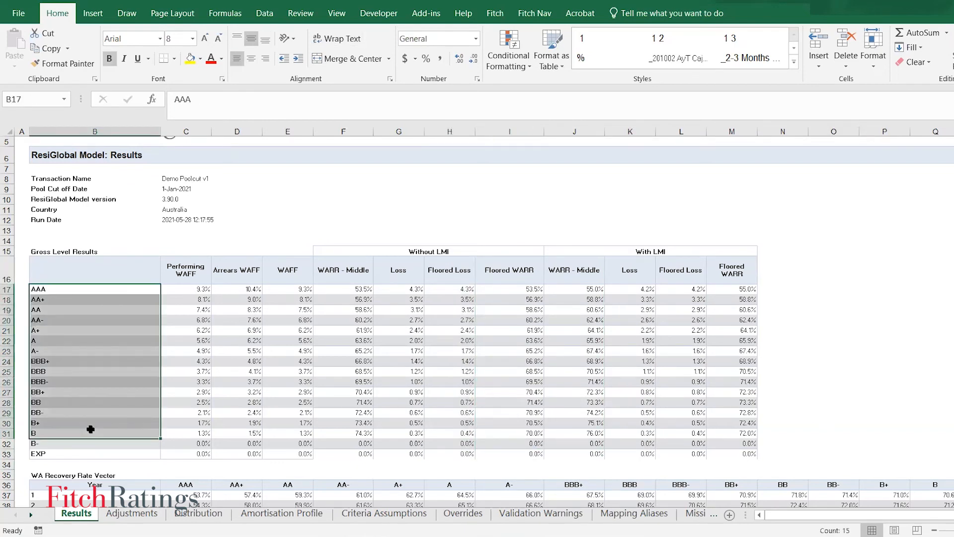
click(89, 426)
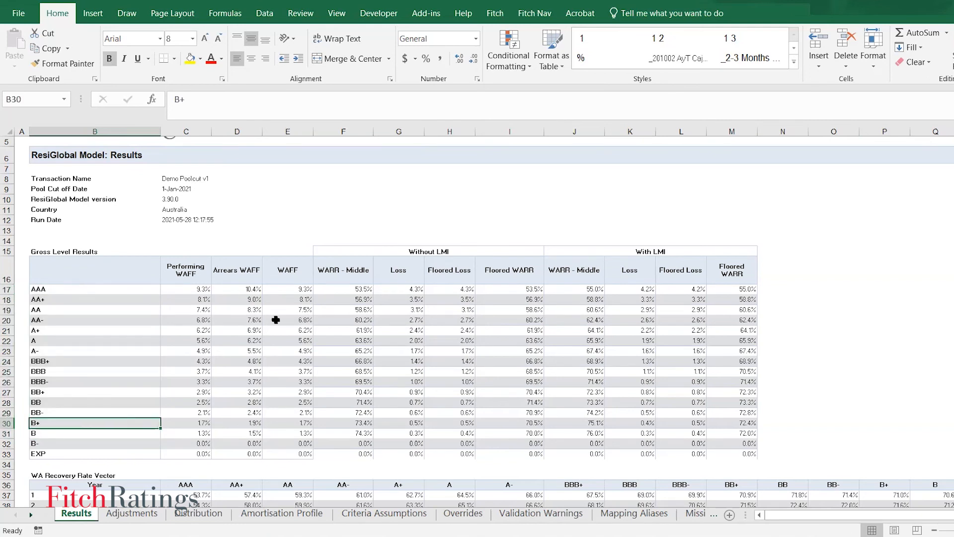
drag(293, 289, 305, 426)
drag(507, 289, 512, 453)
drag(734, 290, 735, 453)
drag(675, 292, 694, 453)
drag(458, 289, 462, 417)
click(918, 240)
Examine the Tail Risk Tests table, covering the Revolving Period Concentration Test and the Large Loan Concentration Test amounts per rating level.
scroll(507, 220, down, 10)
scroll(507, 220, down, 9)
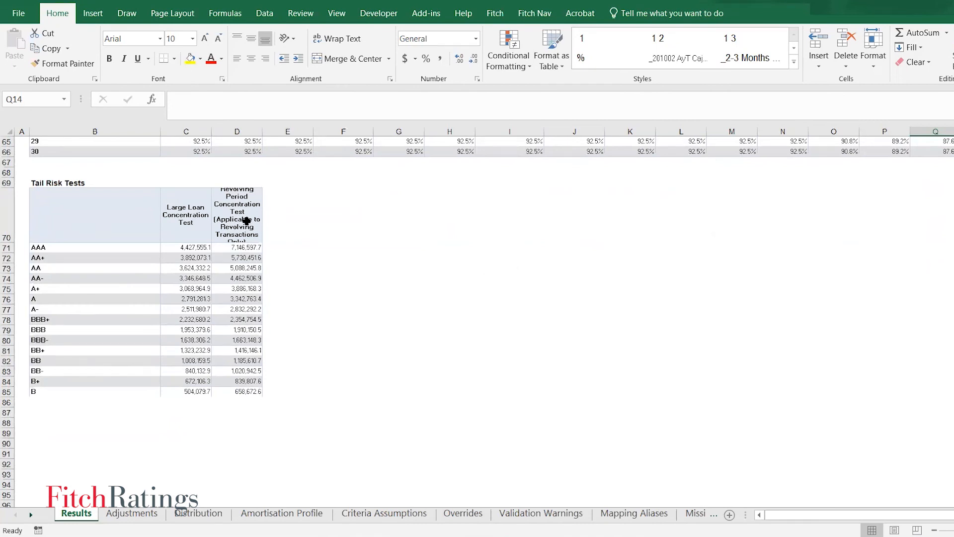
click(236, 212)
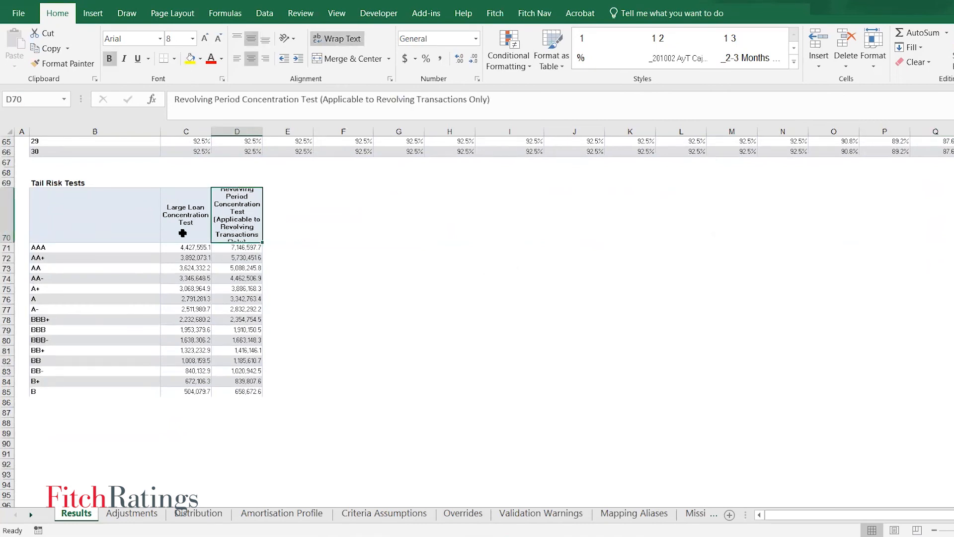
click(185, 214)
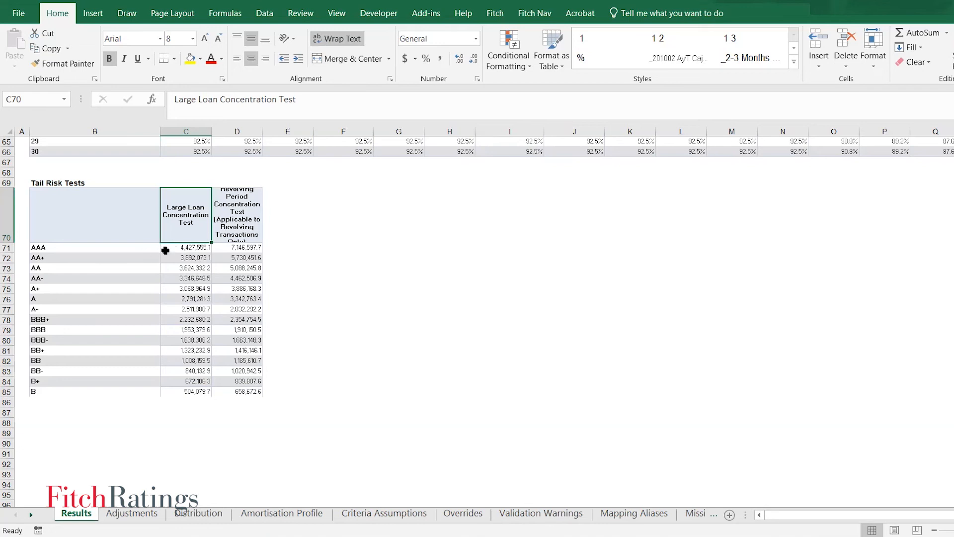
drag(175, 247, 164, 394)
click(149, 401)
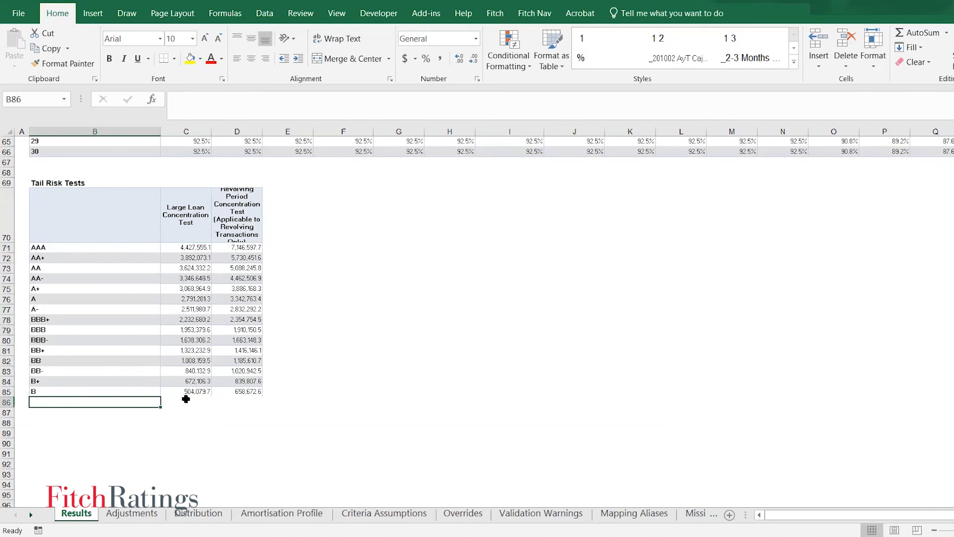
click(185, 401)
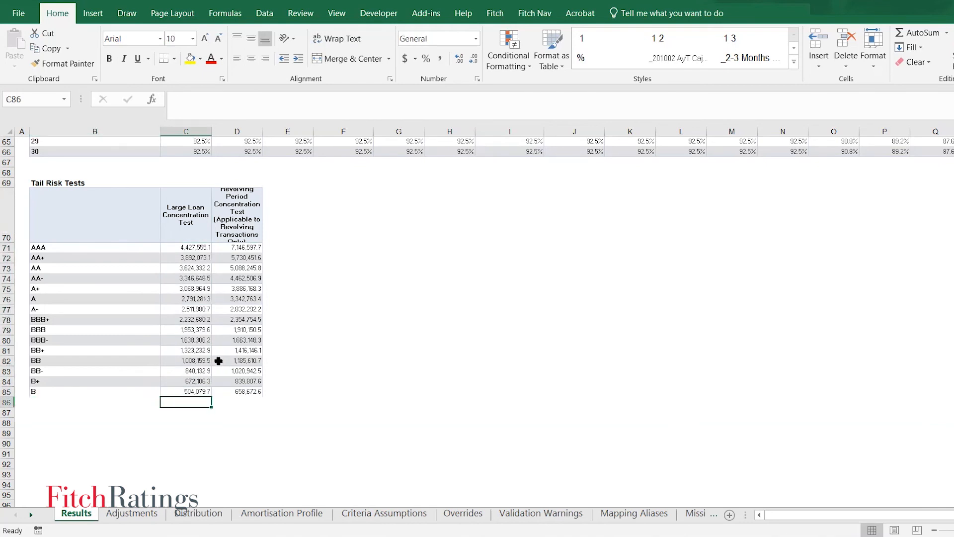
Open the Adjustments sheet and review the originator, loan-level and portfolio-level adjustments.
click(122, 515)
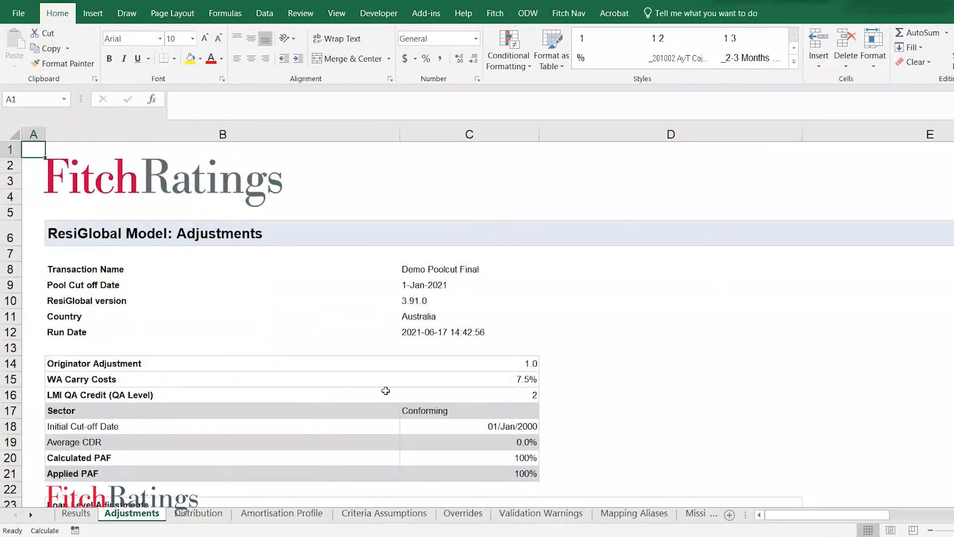
scroll(557, 318, down, 1)
scroll(557, 318, down, 5)
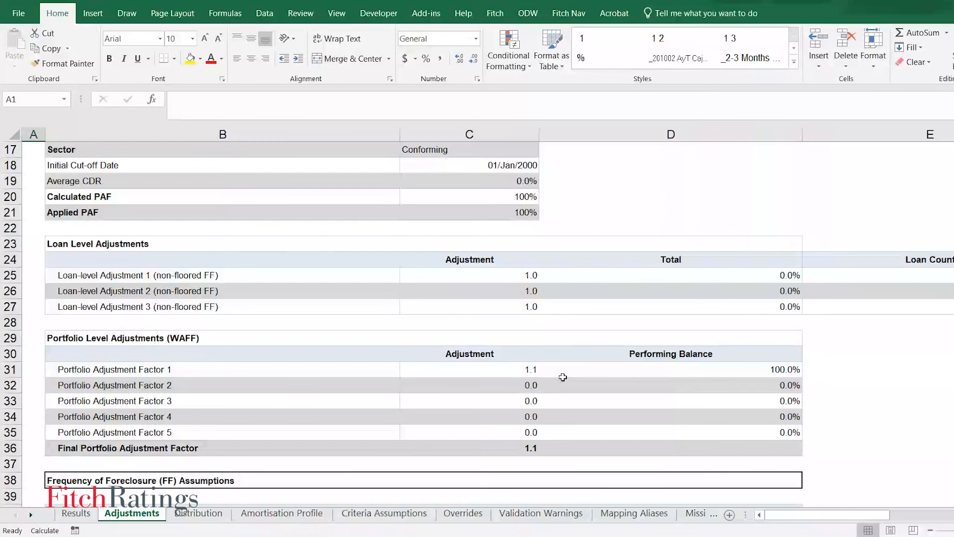
Inspect the Non-Resident block under Frequency of Foreclosure Assumptions: the non-residents' adjustment and share, and the block's WA Adjustment.
scroll(564, 375, down, 4)
scroll(488, 314, down, 3)
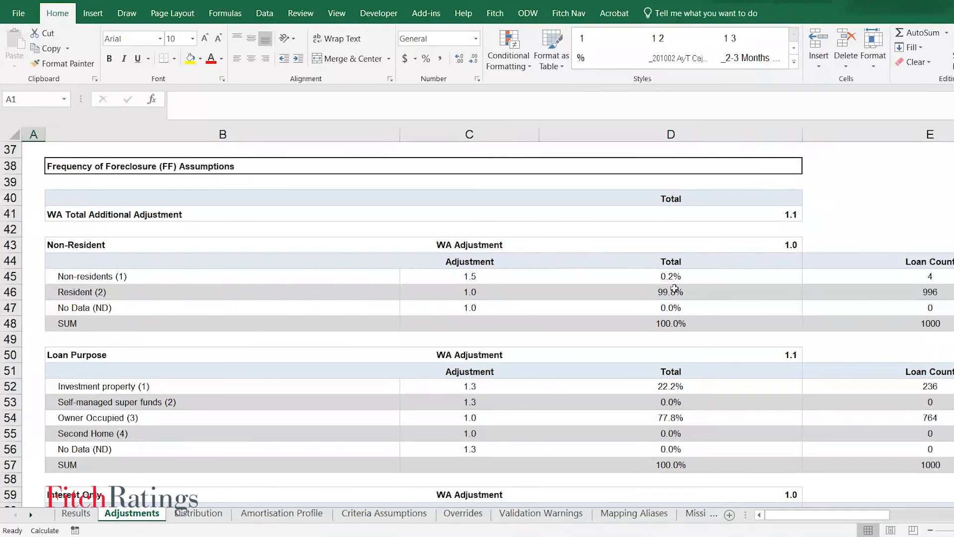
click(687, 279)
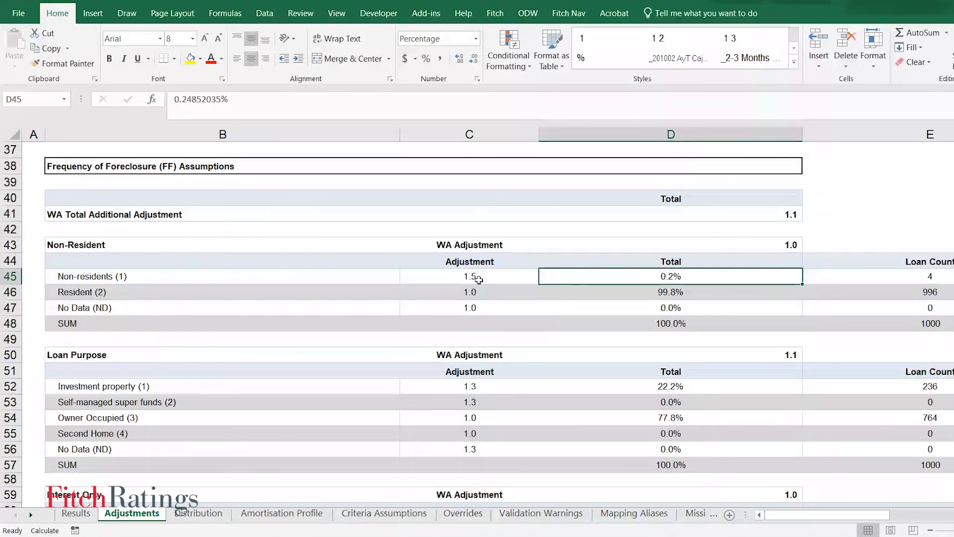
click(472, 279)
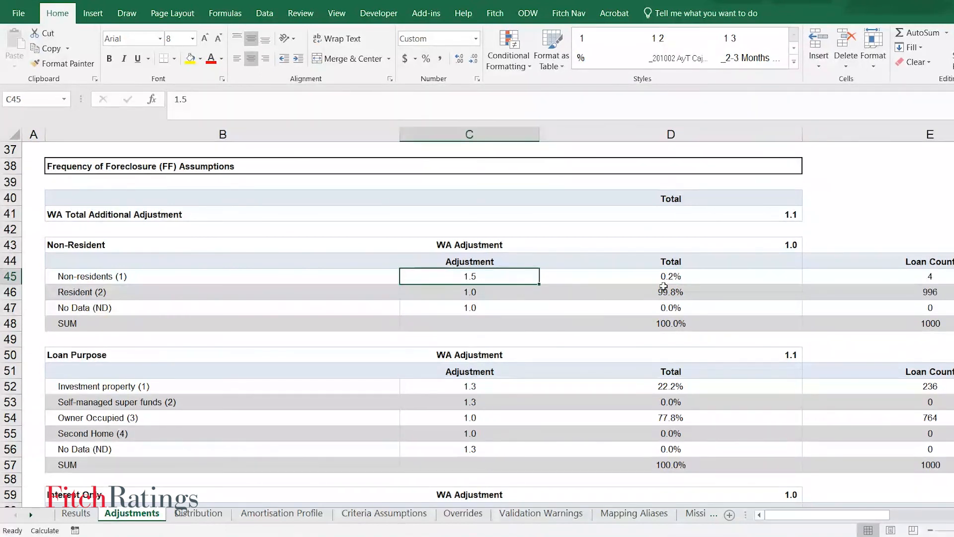
drag(676, 278, 471, 282)
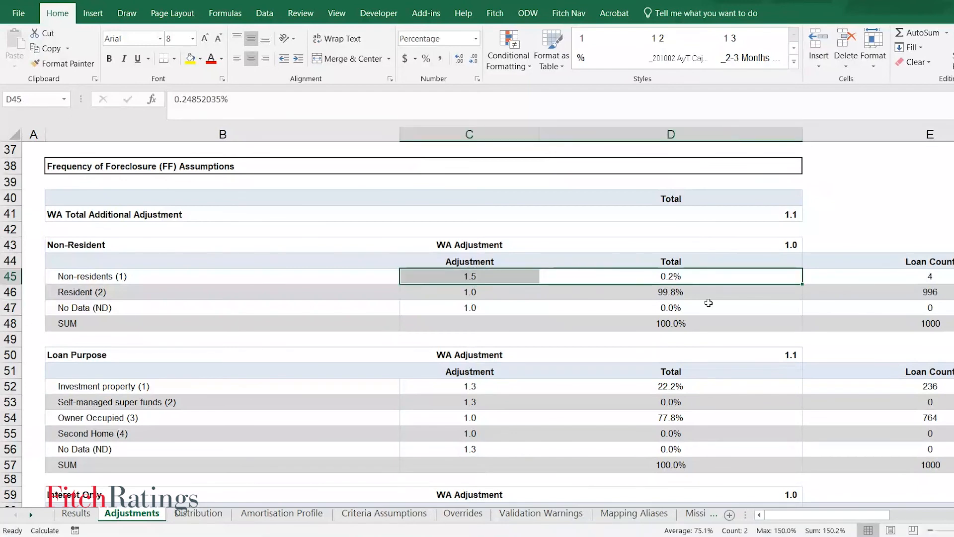
click(472, 244)
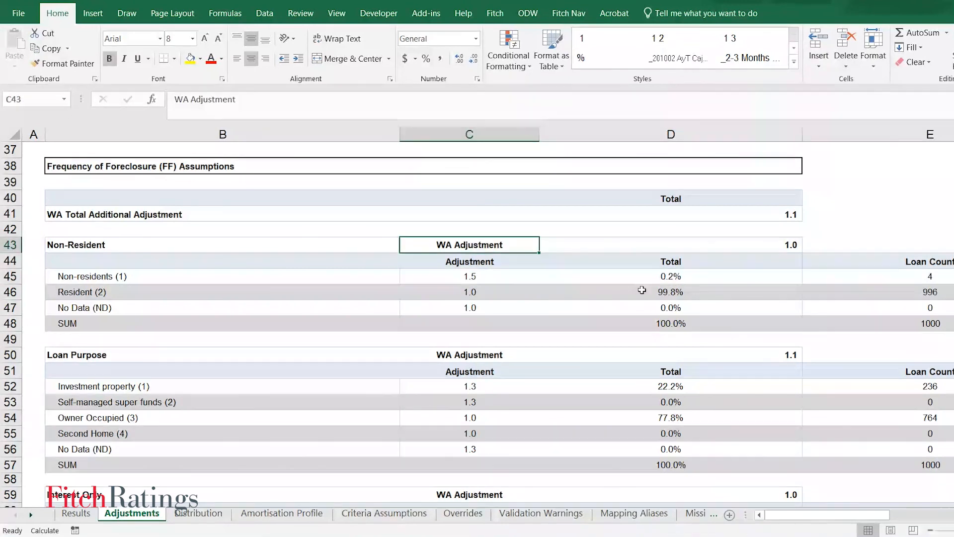
click(630, 246)
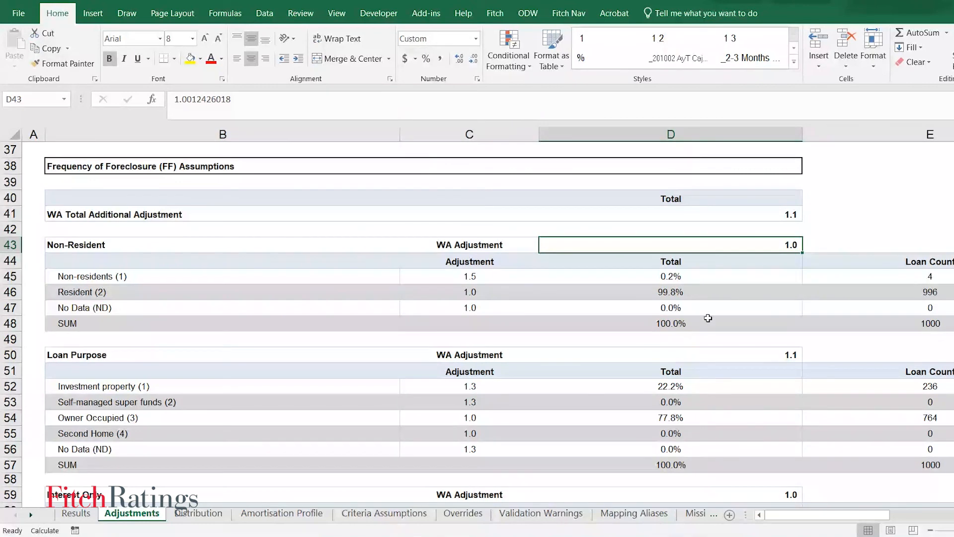
Inspect the Loan Purpose block's investment property share and adjustment, and its precise WA Adjustment value.
click(701, 357)
scroll(698, 361, down, 4)
click(731, 309)
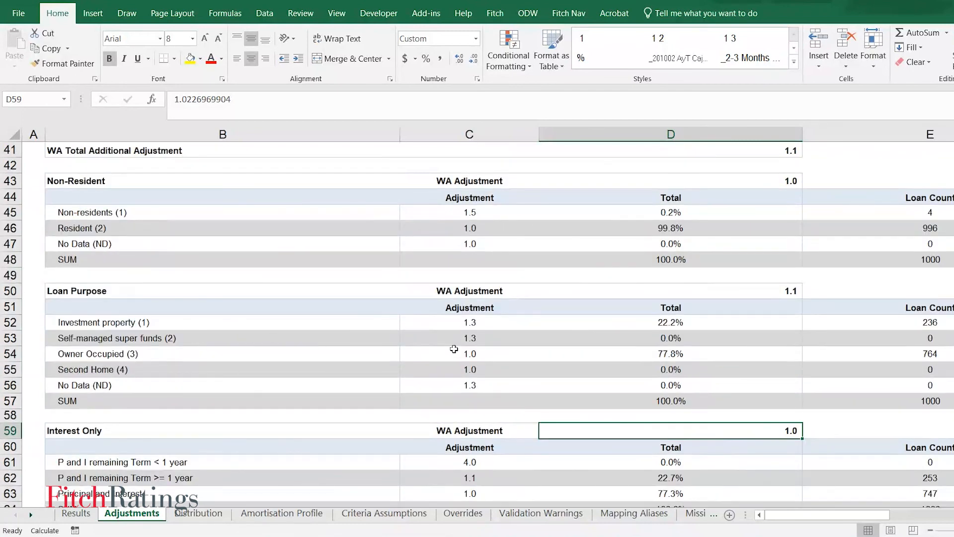
click(639, 320)
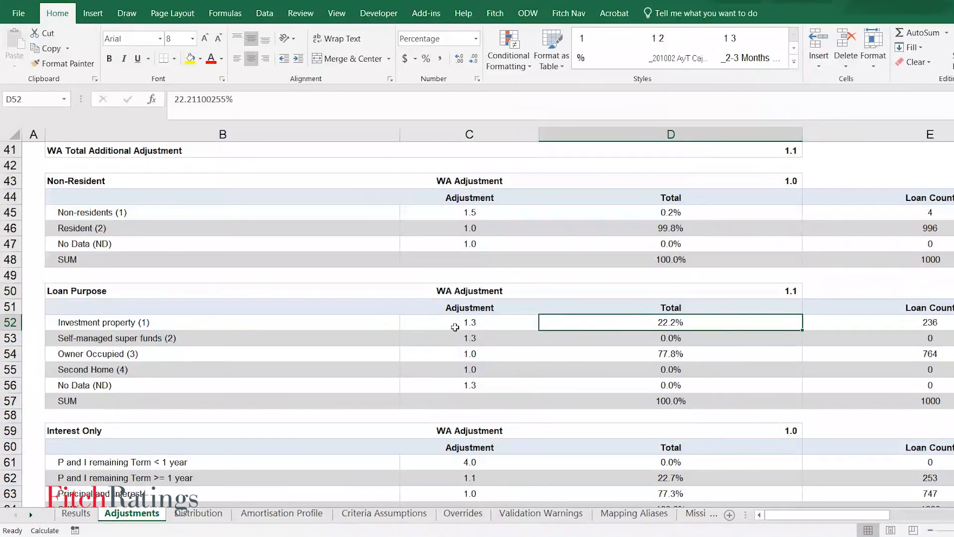
click(432, 324)
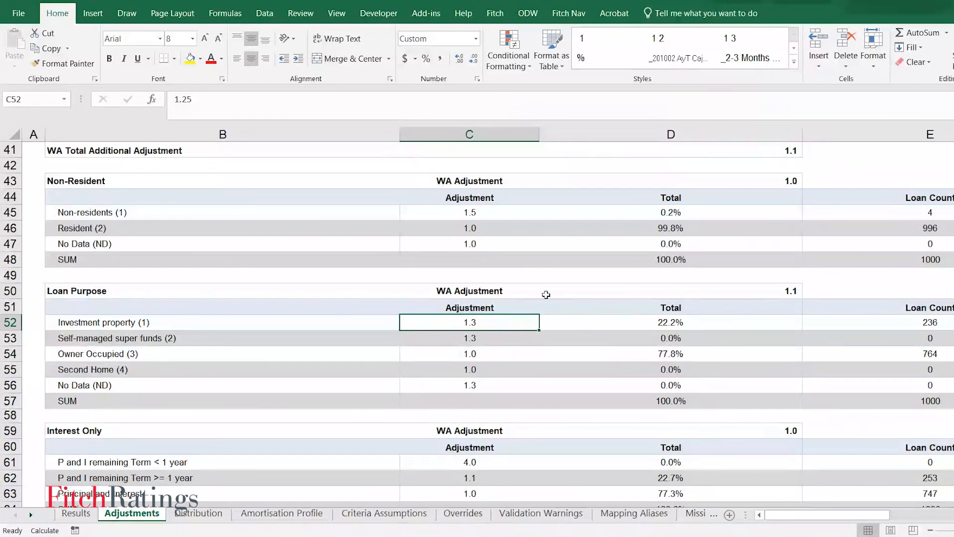
click(710, 290)
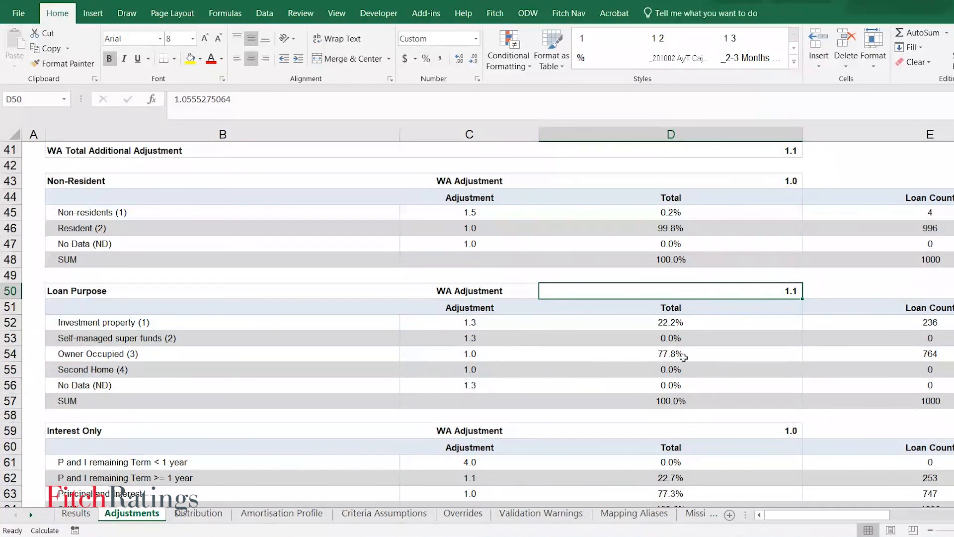
Check the precise WA Total Additional Adjustment value at the start of the Frequency of Foreclosure Assumptions section.
scroll(702, 307, up, 3)
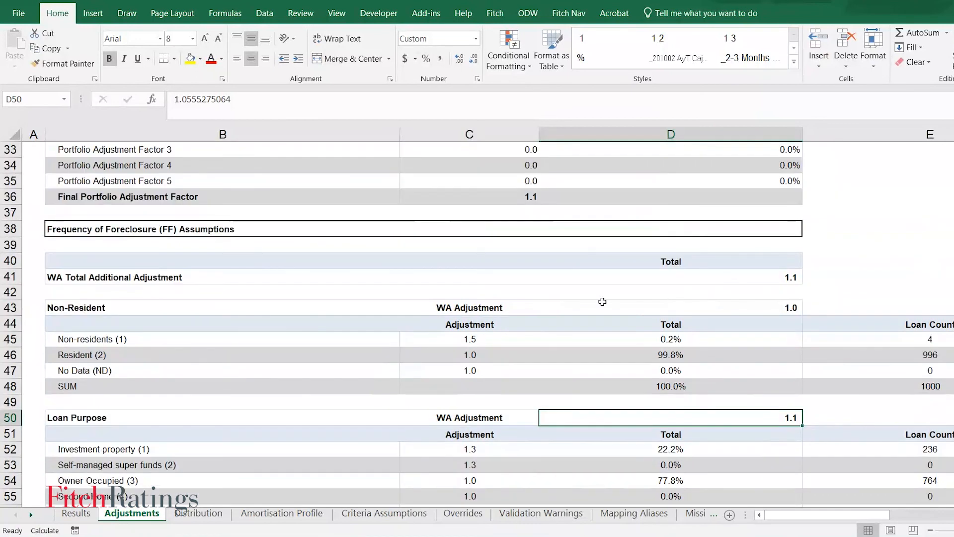
drag(121, 281, 476, 278)
click(462, 290)
click(506, 281)
click(592, 281)
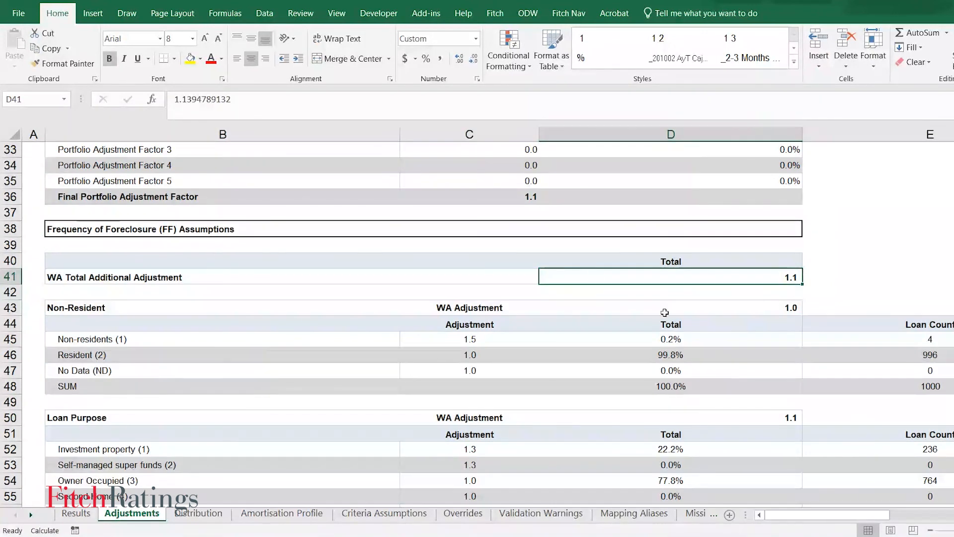
click(815, 294)
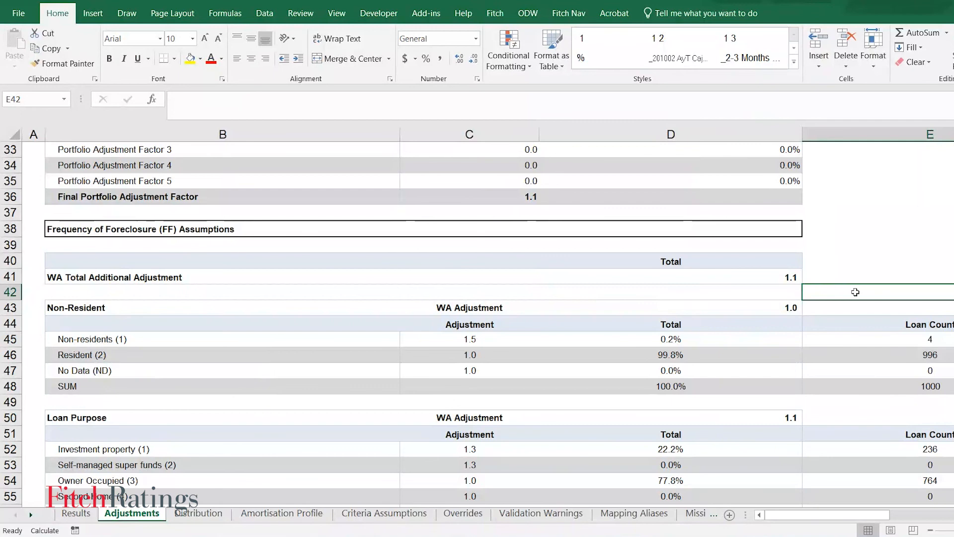
click(734, 280)
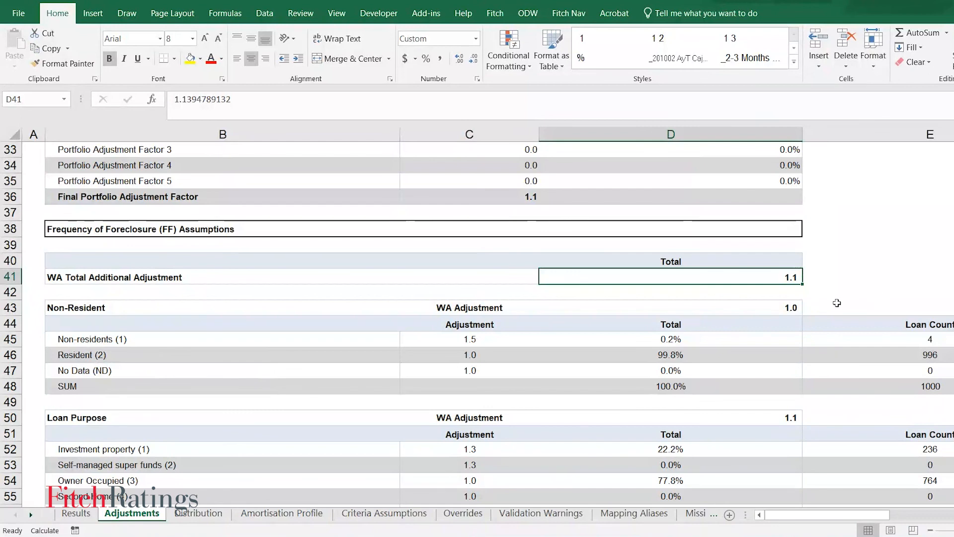
Open the Distribution sheet and look through its distributions down to the Base FF tables for Class 1 to Class 8.
click(198, 513)
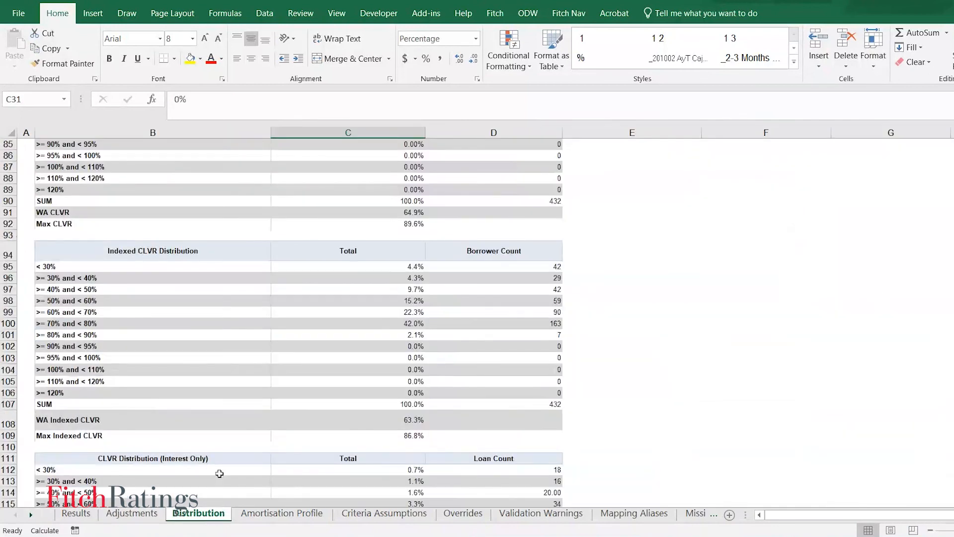
scroll(419, 277, down, 15)
scroll(593, 260, down, 20)
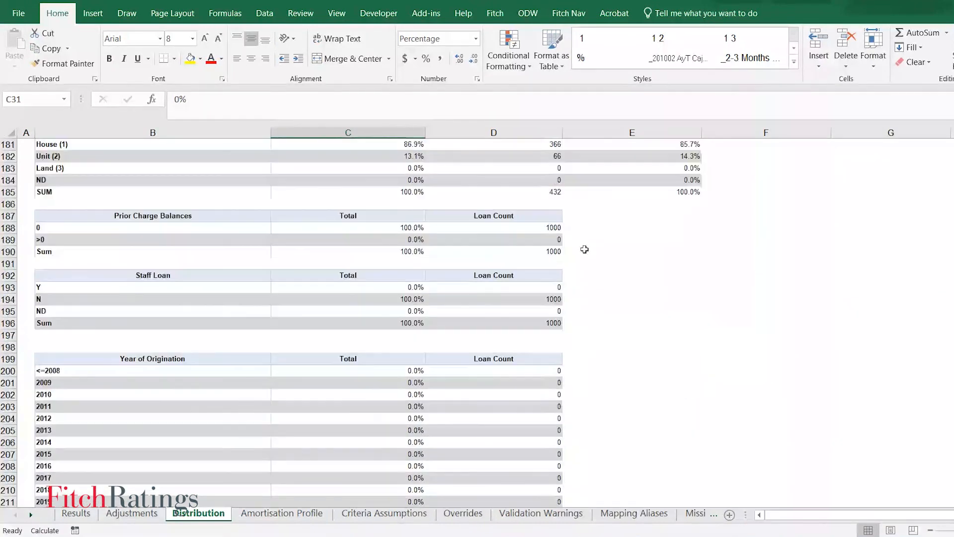
scroll(571, 261, down, 3)
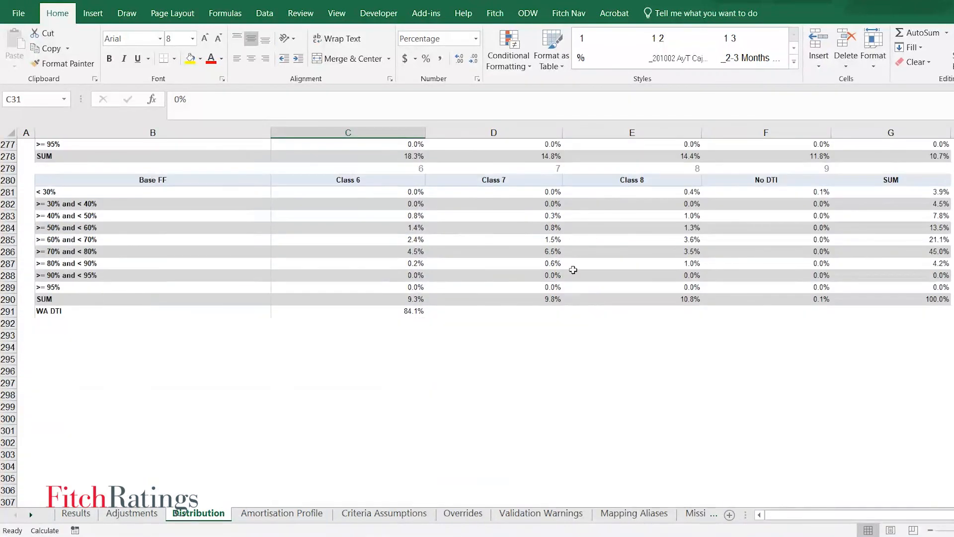
scroll(572, 271, up, 5)
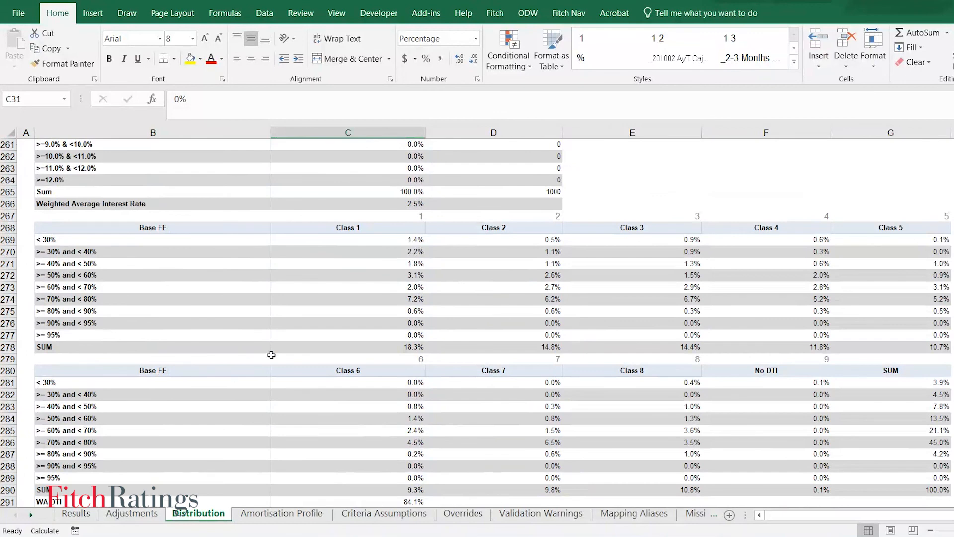
scroll(278, 347, down, 1)
drag(59, 179, 880, 428)
drag(397, 191, 645, 298)
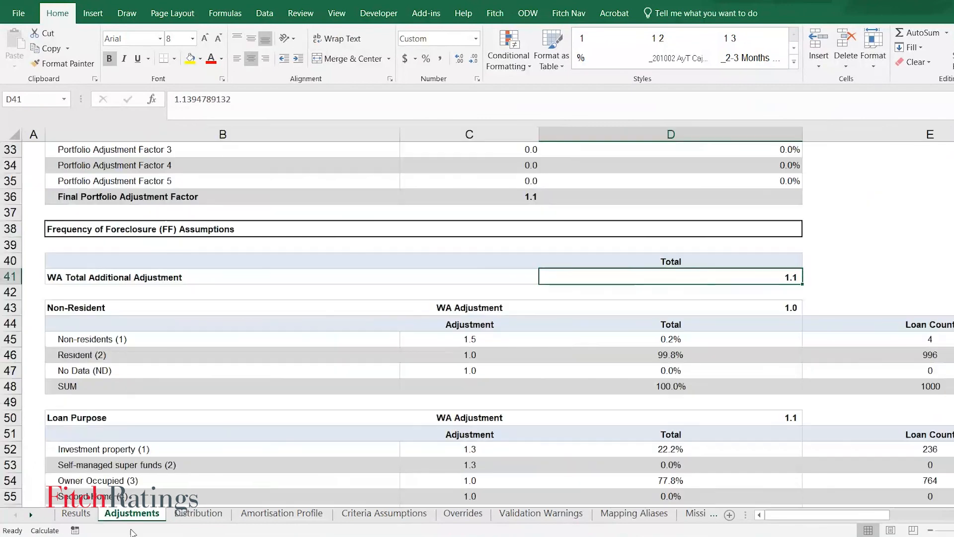
Return to the Adjustments sheet, skim the assumption blocks and inspect the WA Total Additional Adjustment again.
click(132, 512)
scroll(540, 345, down, 7)
scroll(541, 344, down, 5)
scroll(643, 368, up, 11)
click(597, 226)
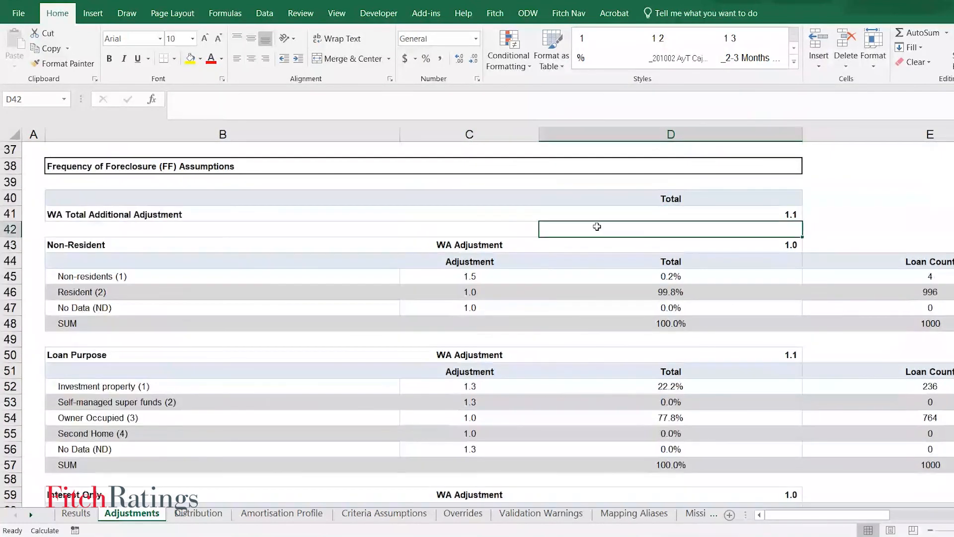
click(627, 217)
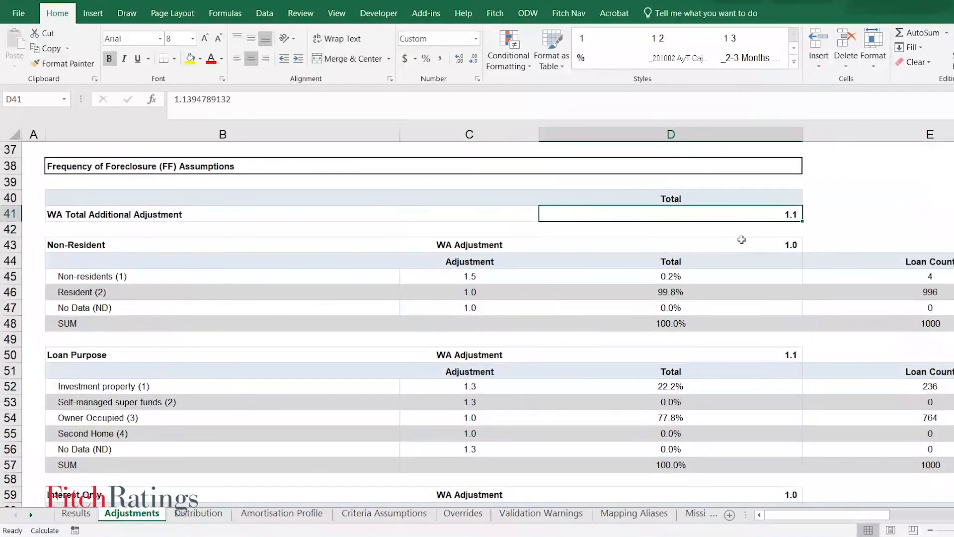
Open the Distribution sheet and examine the full Base FF tables, including the No DTI and SUM columns and the WA DTI row.
click(198, 513)
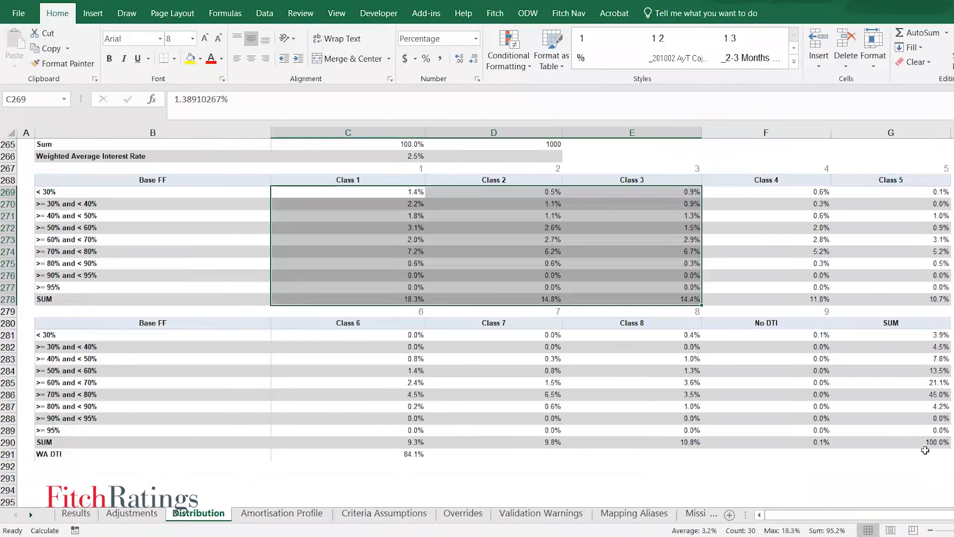
drag(925, 450, 149, 179)
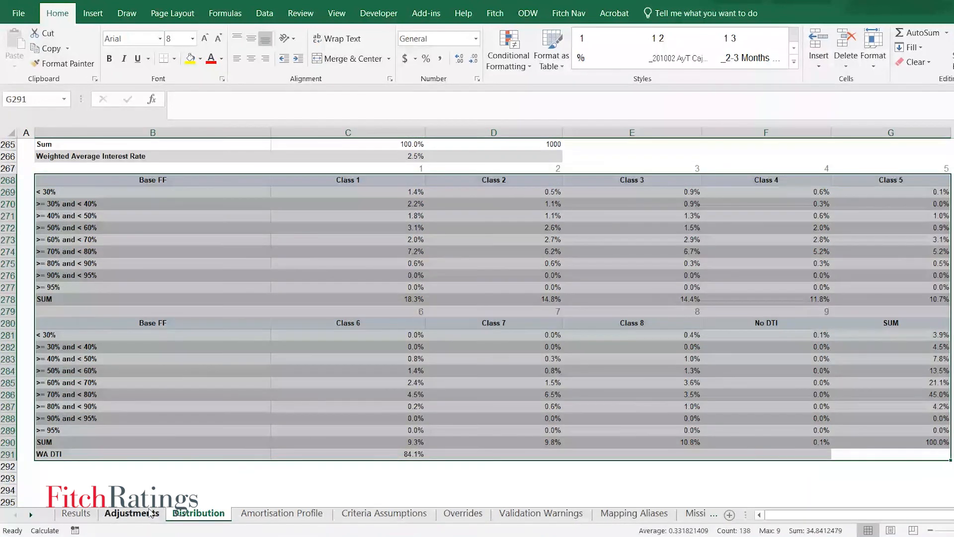
click(153, 478)
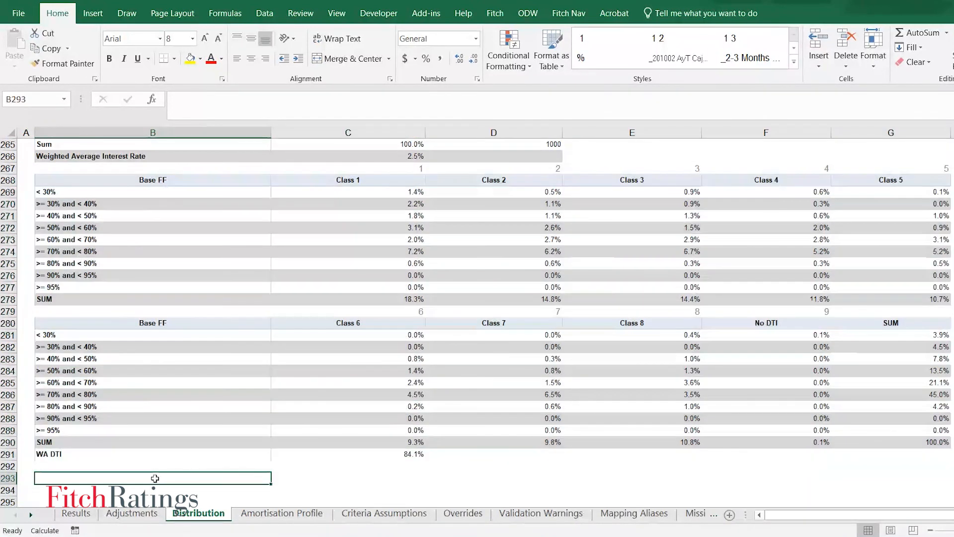
click(27, 169)
On the Adjustments sheet, inspect the loan-level adjustments, Portfolio Adjustment Factor 1 with its performing balance, and the Final Portfolio Adjustment Factor.
click(131, 512)
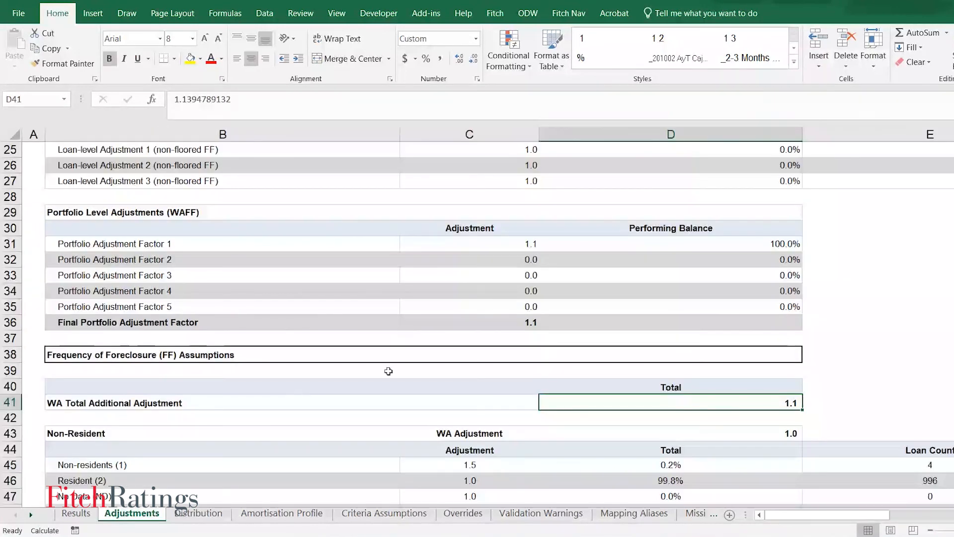
scroll(458, 339, up, 2)
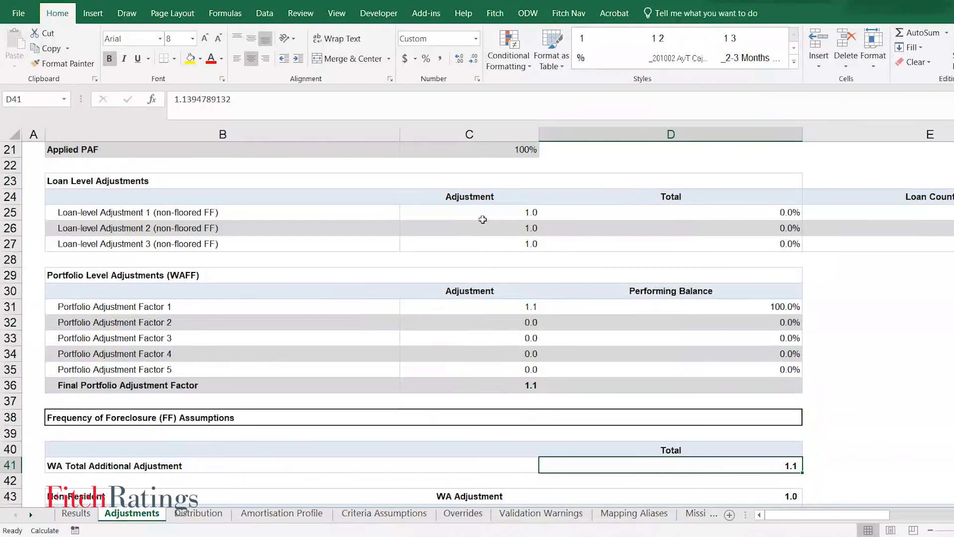
drag(482, 219, 599, 214)
drag(471, 306, 696, 307)
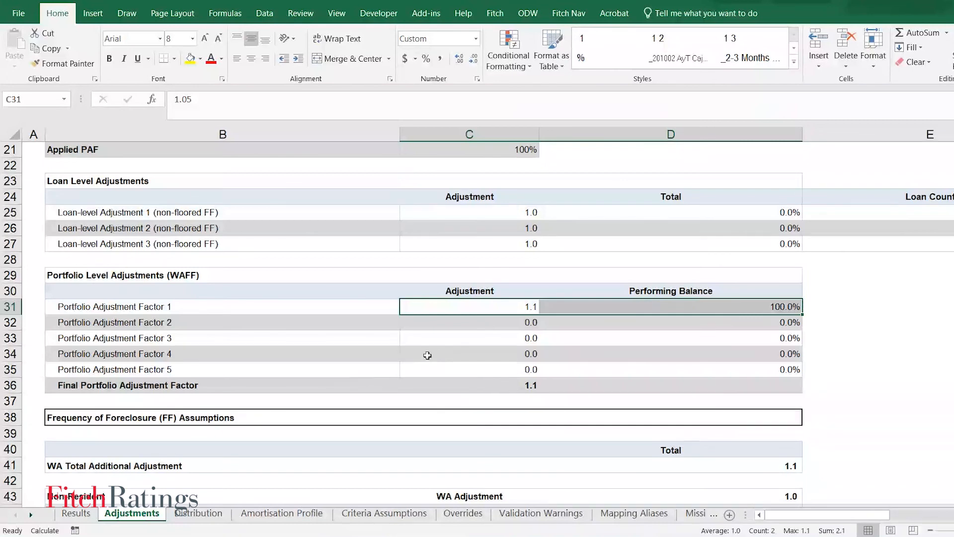
click(484, 321)
click(494, 305)
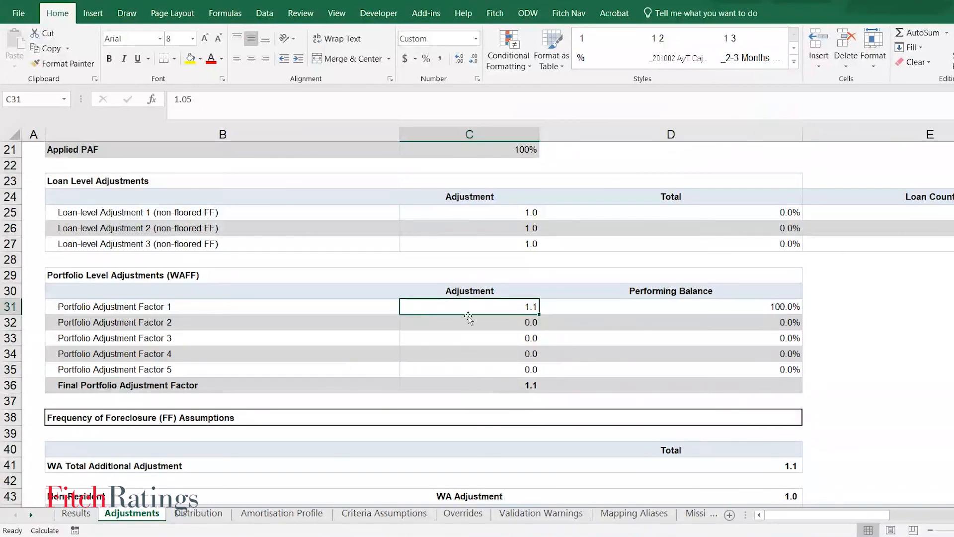
click(714, 308)
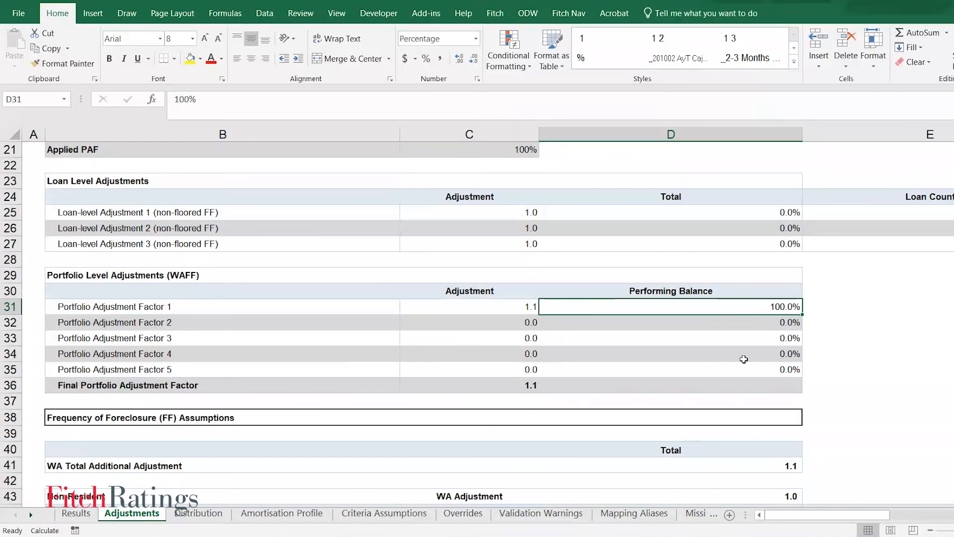
click(460, 386)
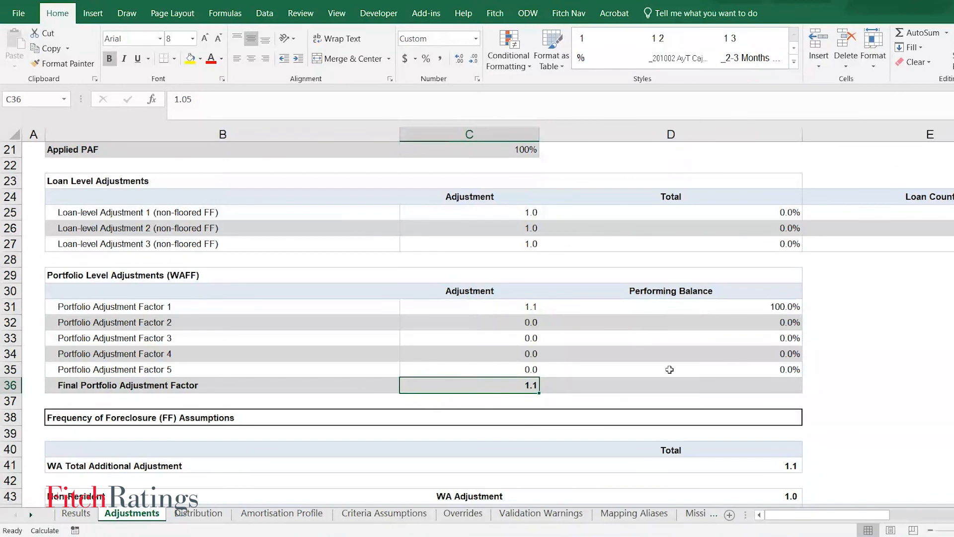
Skim the remaining assumption blocks on the Adjustments sheet down to the State (or MVD Area) concentration table.
scroll(679, 344, up, 5)
scroll(482, 342, down, 16)
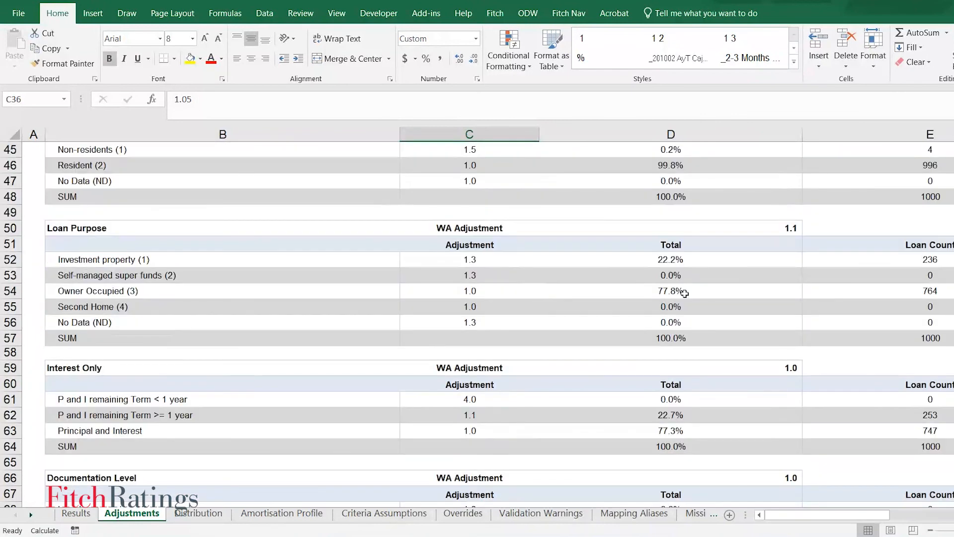
scroll(651, 291, down, 19)
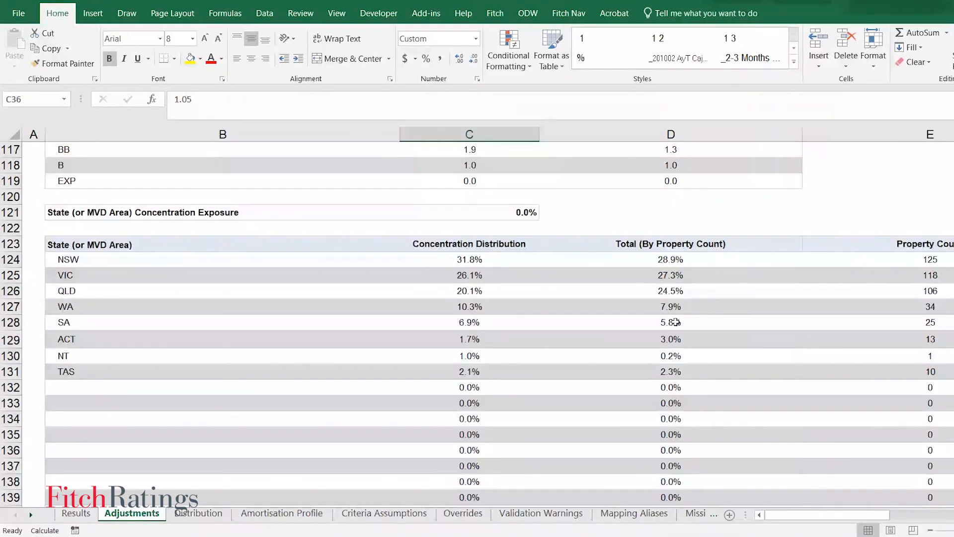
scroll(673, 318, up, 7)
scroll(677, 322, up, 5)
Go to the Distribution sheet and look over the pool summary totals for borrowers, properties, loans and balances.
key(ctrl+Page_Down)
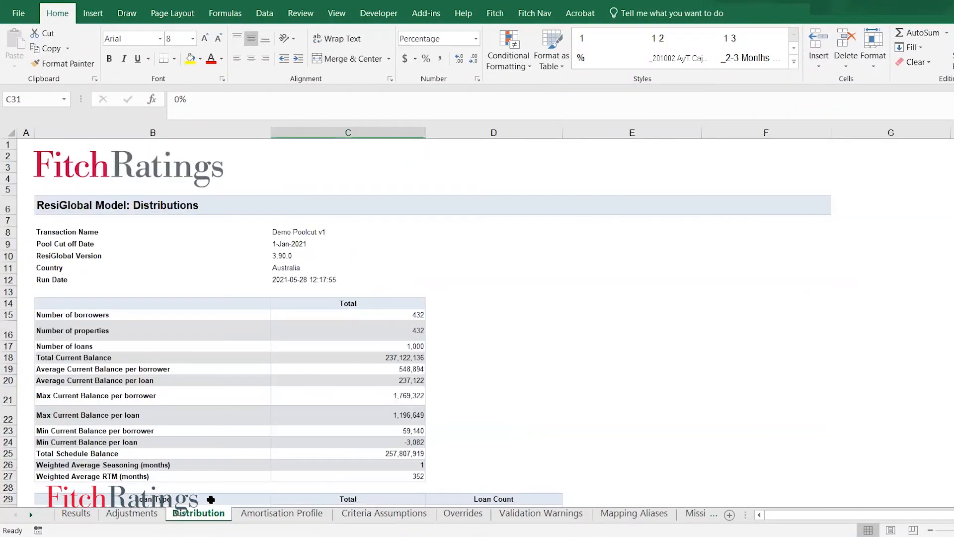
scroll(393, 286, down, 3)
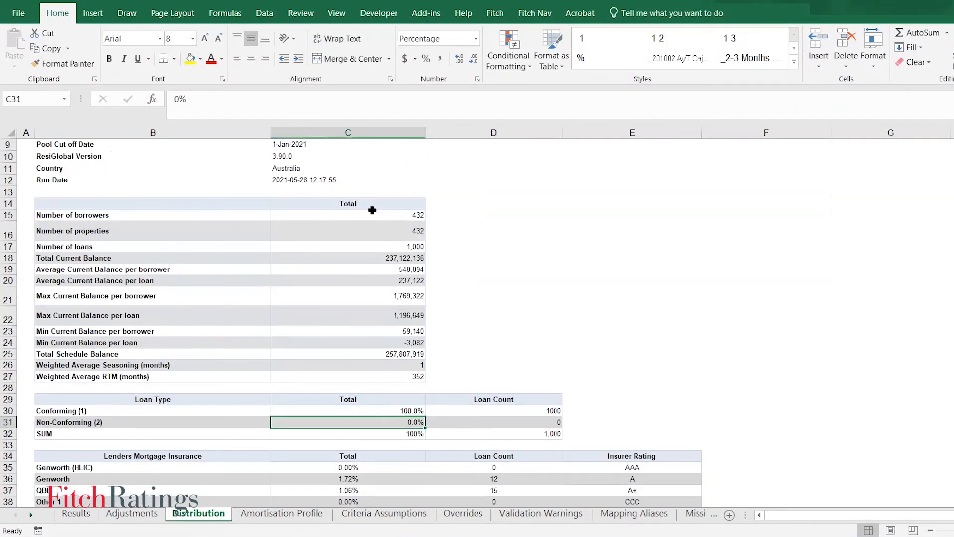
click(372, 203)
click(435, 230)
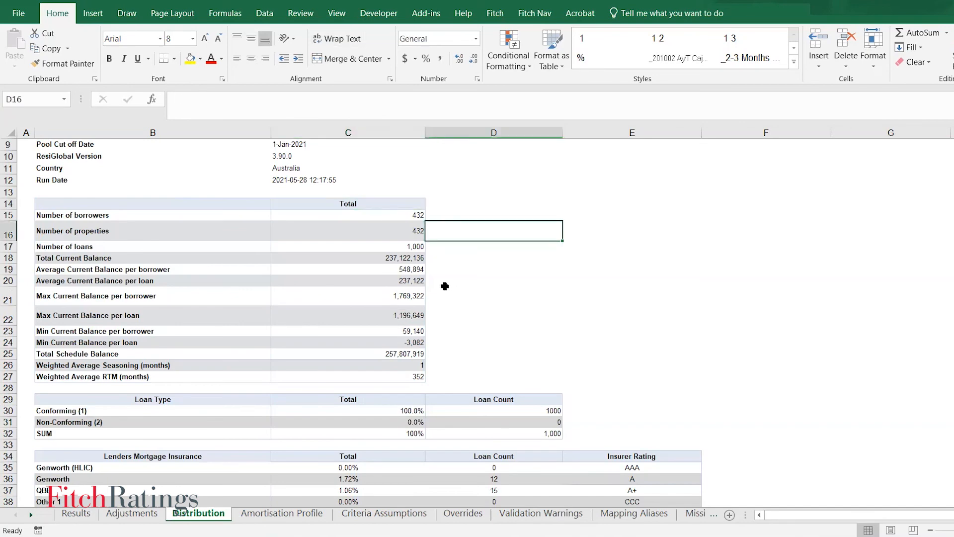
Review the Total percentages in the Lenders Mortgage Insurance and SLVR Distribution tables.
scroll(432, 281, down, 5)
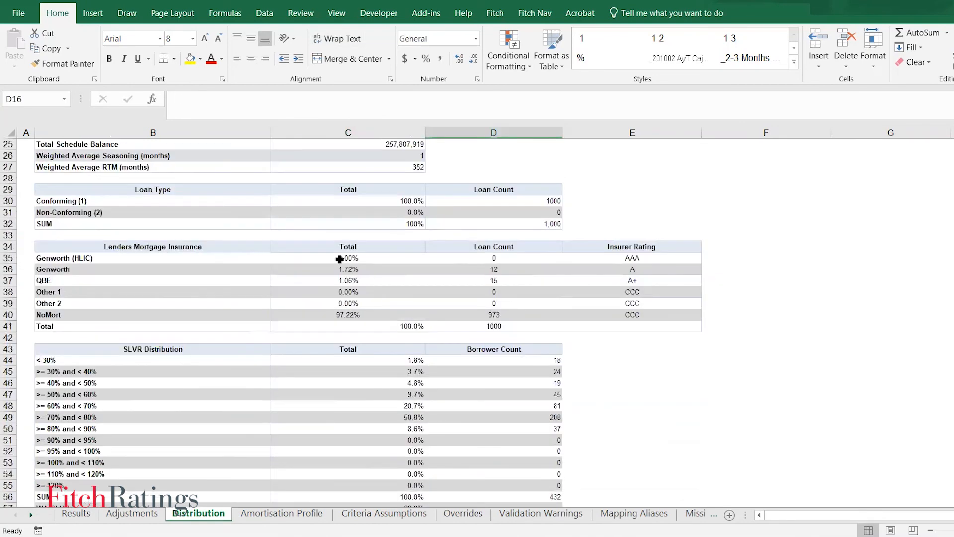
drag(379, 254, 423, 313)
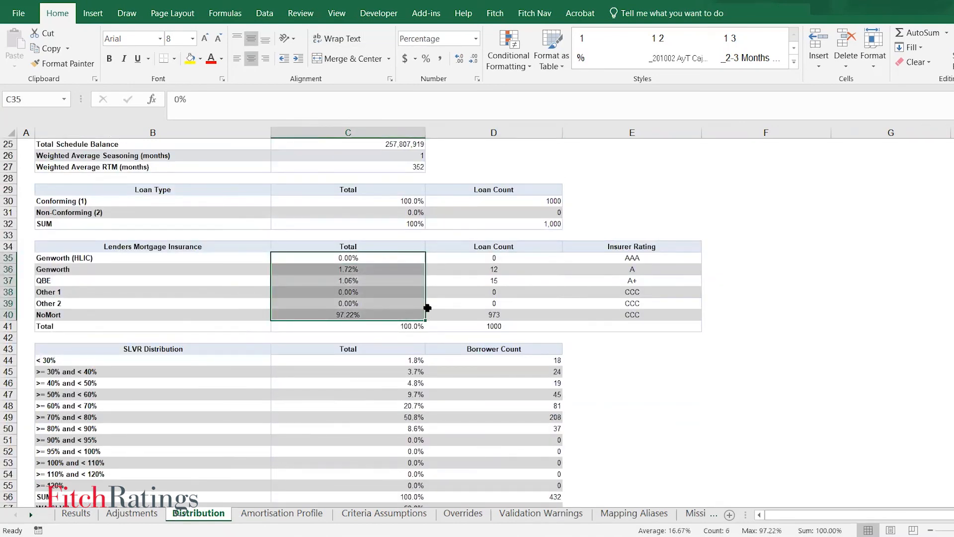
scroll(378, 278, down, 3)
click(343, 213)
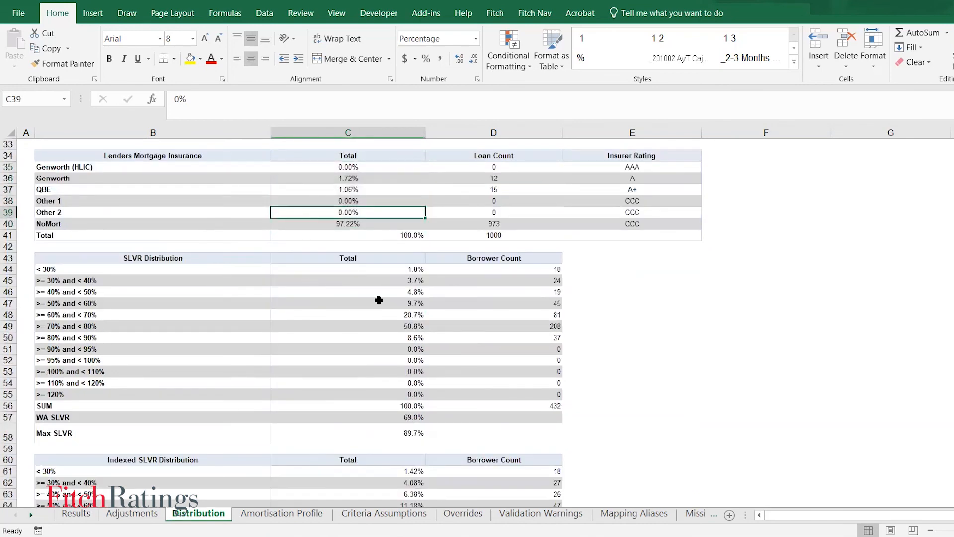
drag(377, 269, 393, 360)
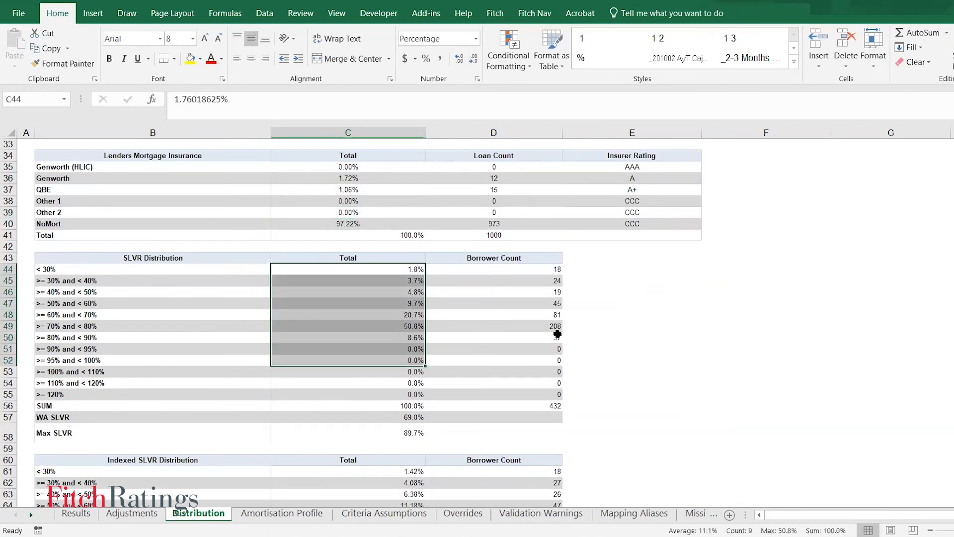
Browse the further distribution tables, checking Property Type, Prior Charge Balances, Staff Loan and Year of Origination.
scroll(473, 315, down, 20)
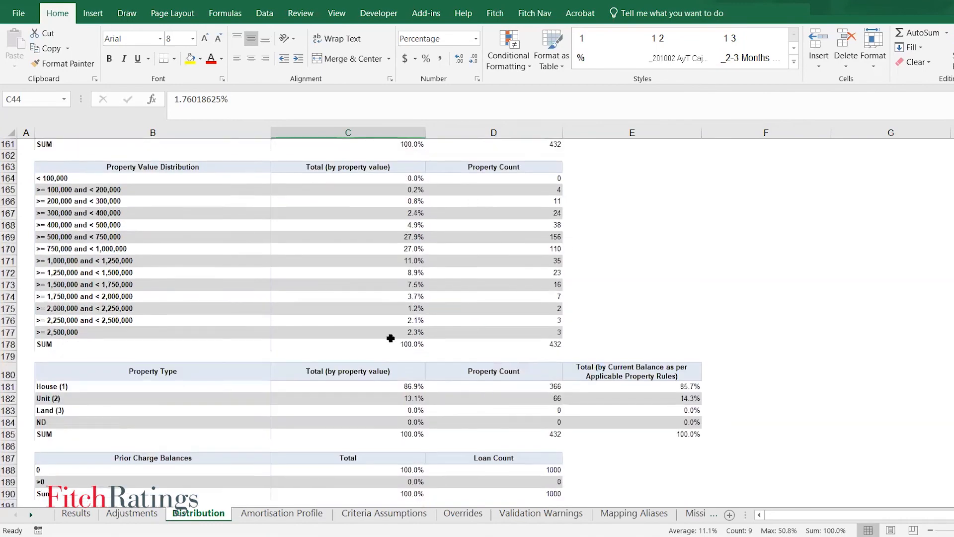
scroll(390, 338, down, 3)
click(385, 295)
scroll(418, 353, down, 5)
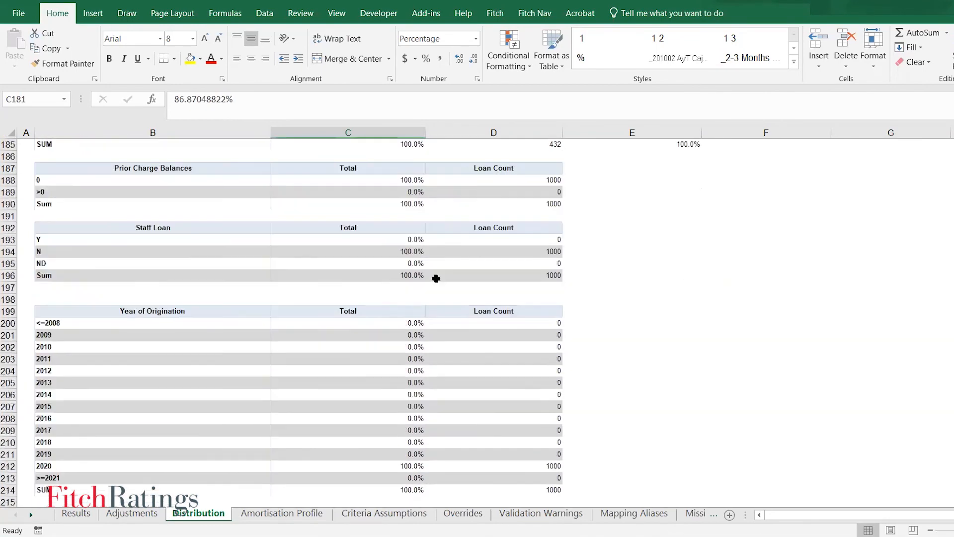
click(461, 287)
scroll(331, 408, up, 5)
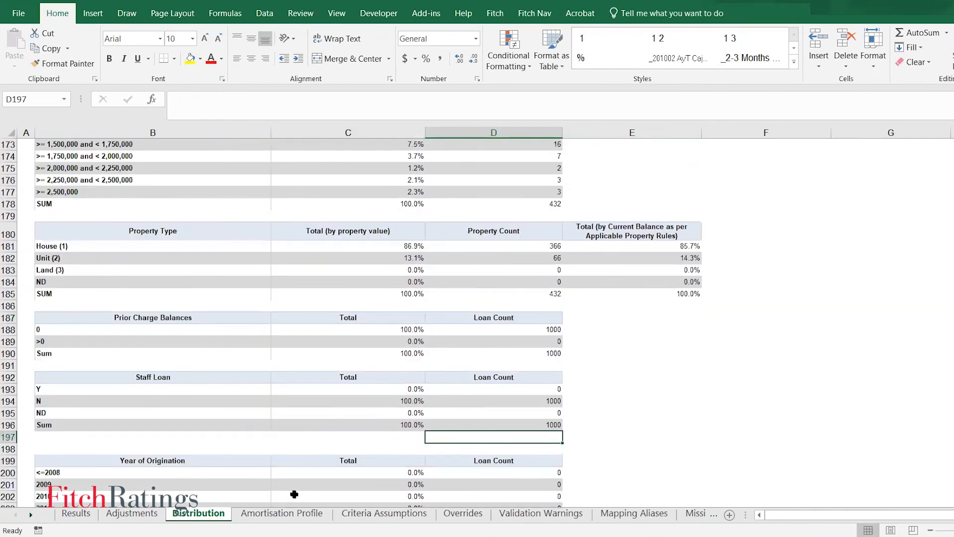
Open the Amortisation Profile sheet and examine the monthly Total Exc Default percentages.
click(272, 517)
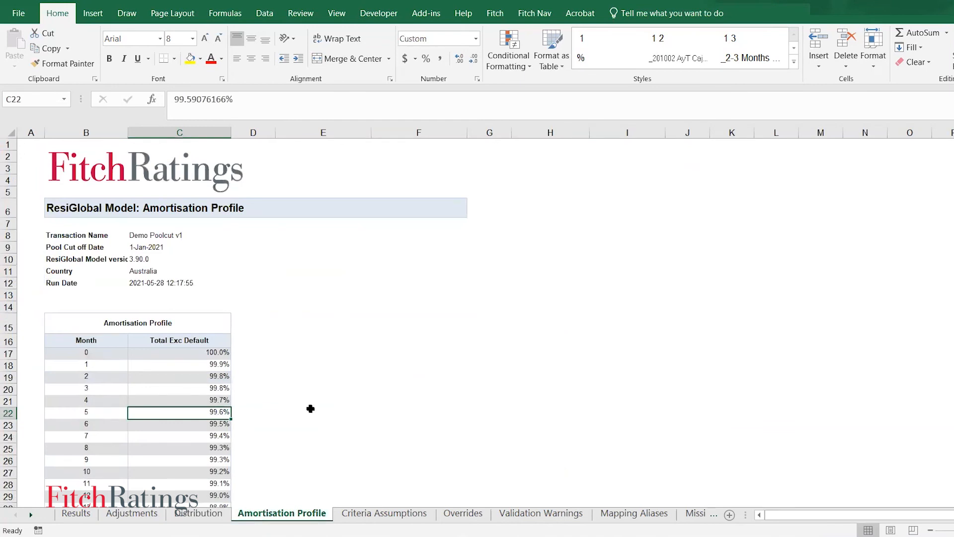
click(256, 368)
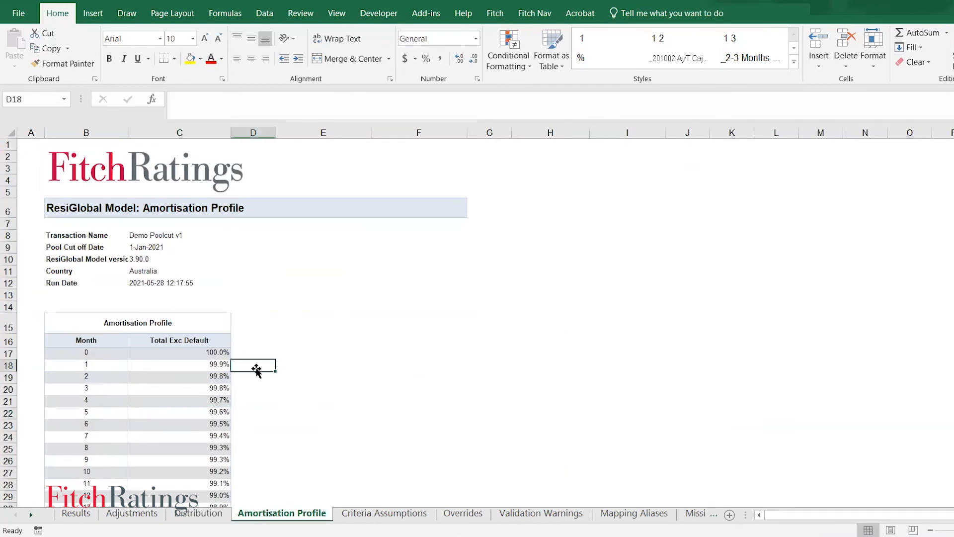
drag(225, 368, 224, 465)
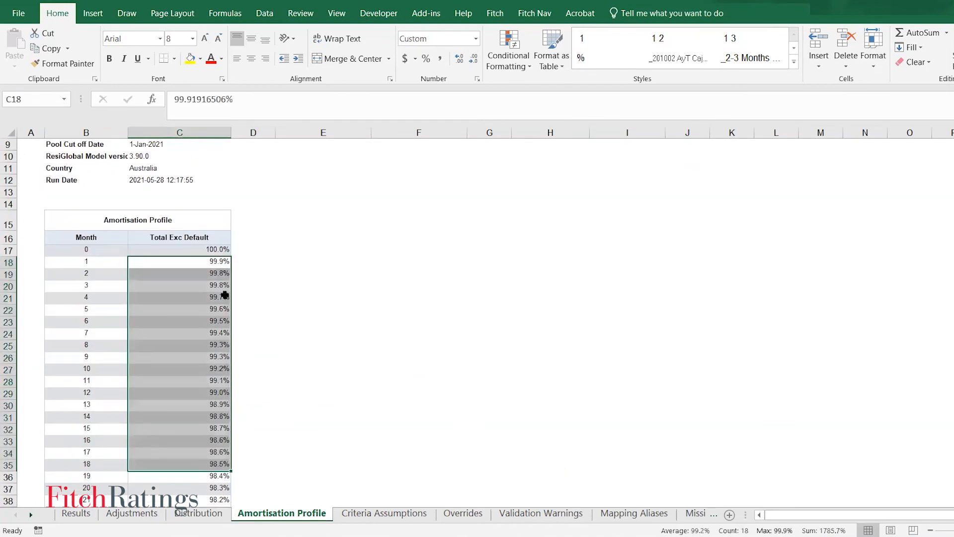
scroll(261, 326, down, 5)
click(323, 287)
Open the Criteria Assumptions sheet and review the transaction-specific, loan-level, portfolio-level and PAF assumptions.
click(385, 514)
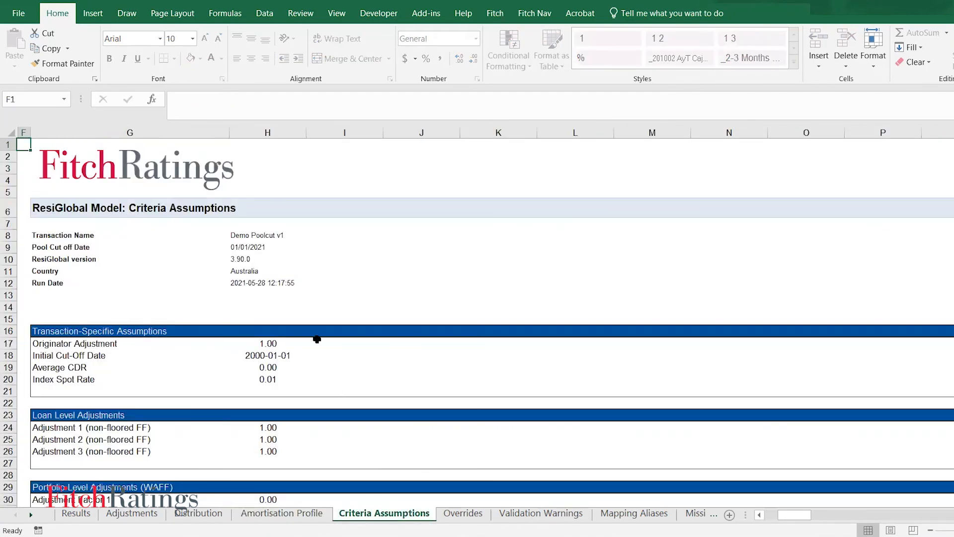
scroll(317, 339, down, 4)
drag(268, 353, 271, 372)
click(328, 372)
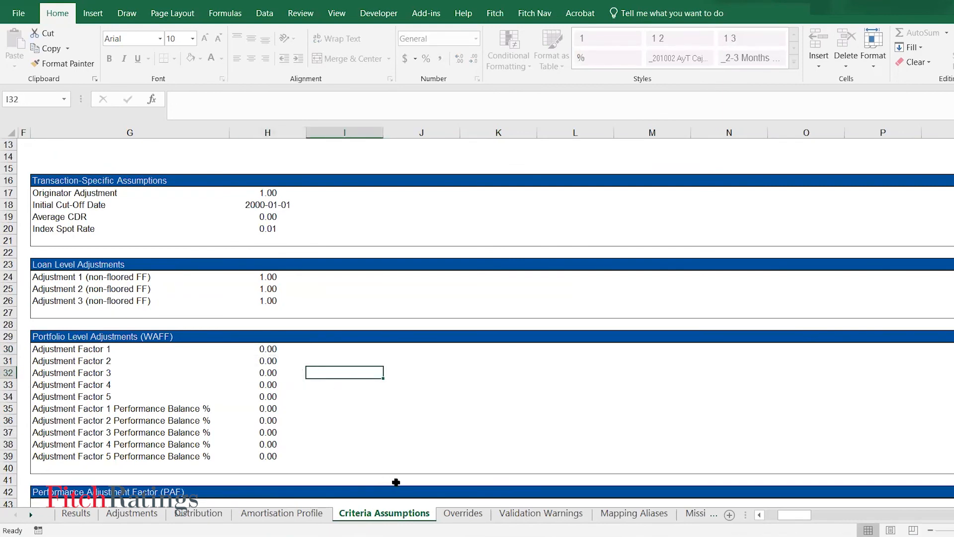
scroll(355, 401, up, 4)
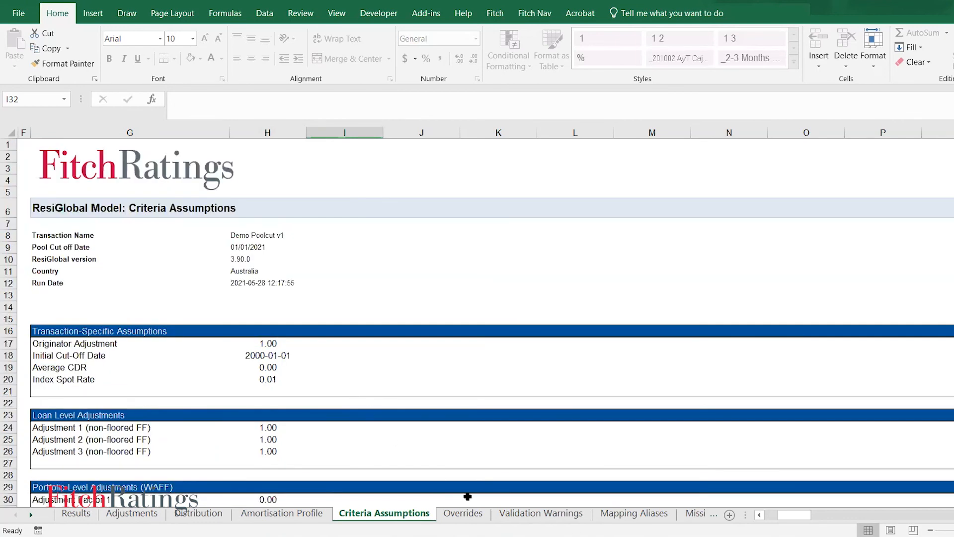
scroll(358, 388, down, 11)
scroll(422, 437, up, 4)
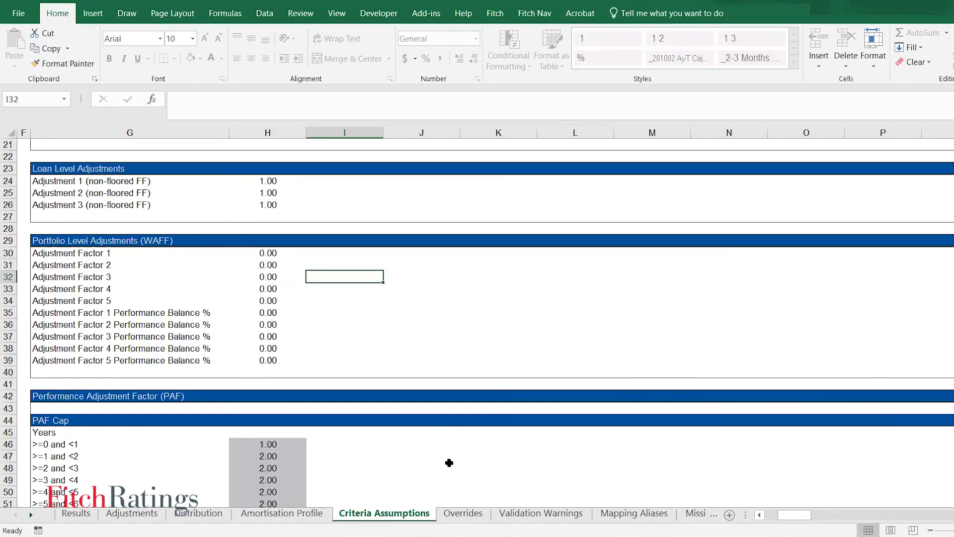
Open the Overrides sheet and inspect the Index Spot Rate entry's change date, original value and override value.
click(463, 514)
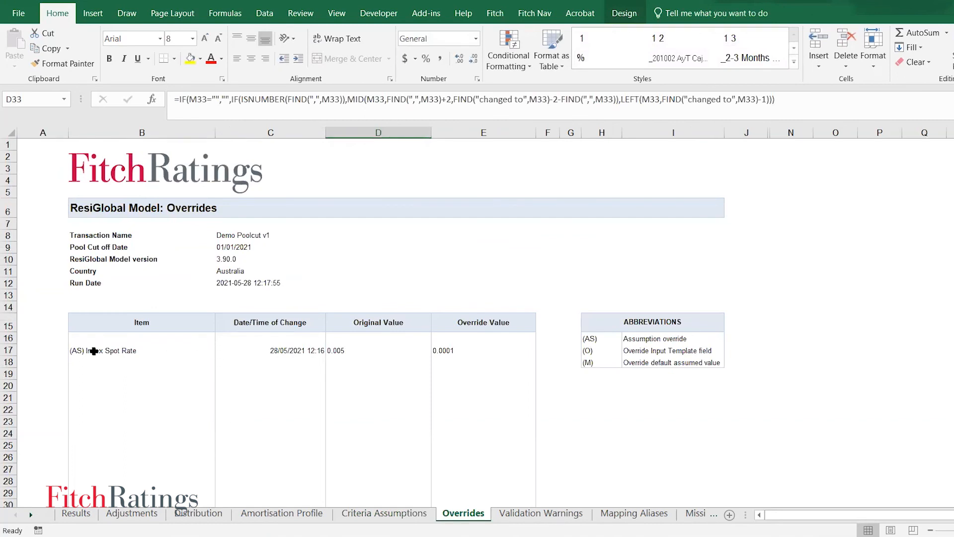
drag(104, 350, 237, 353)
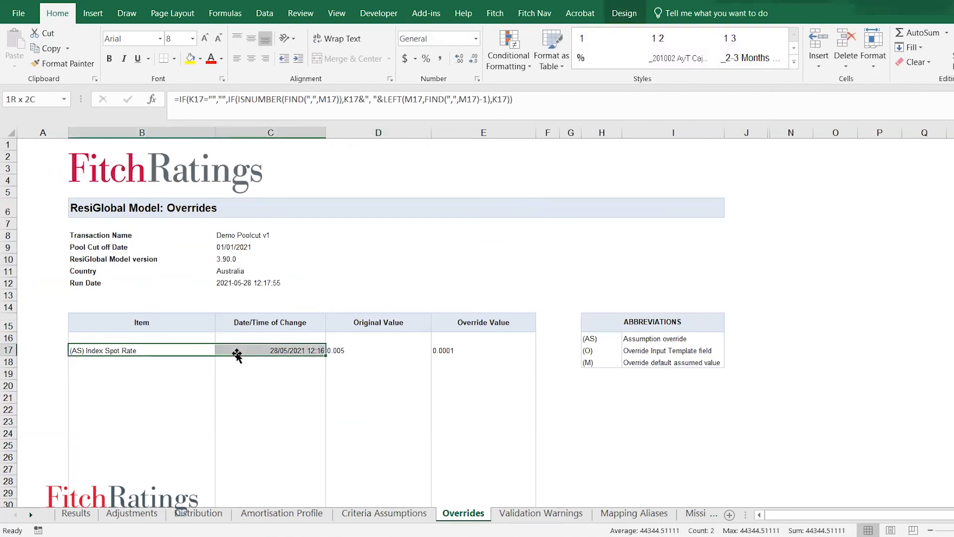
click(348, 350)
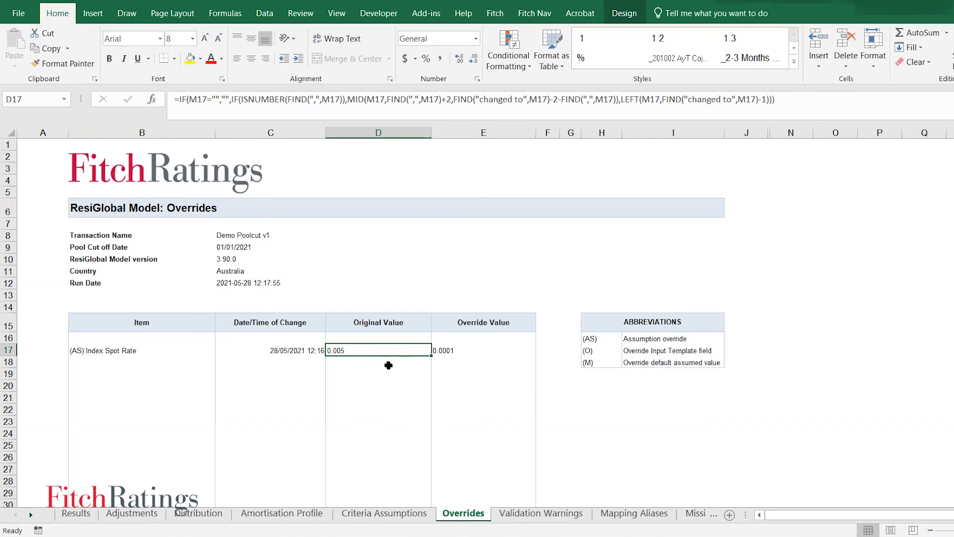
click(467, 354)
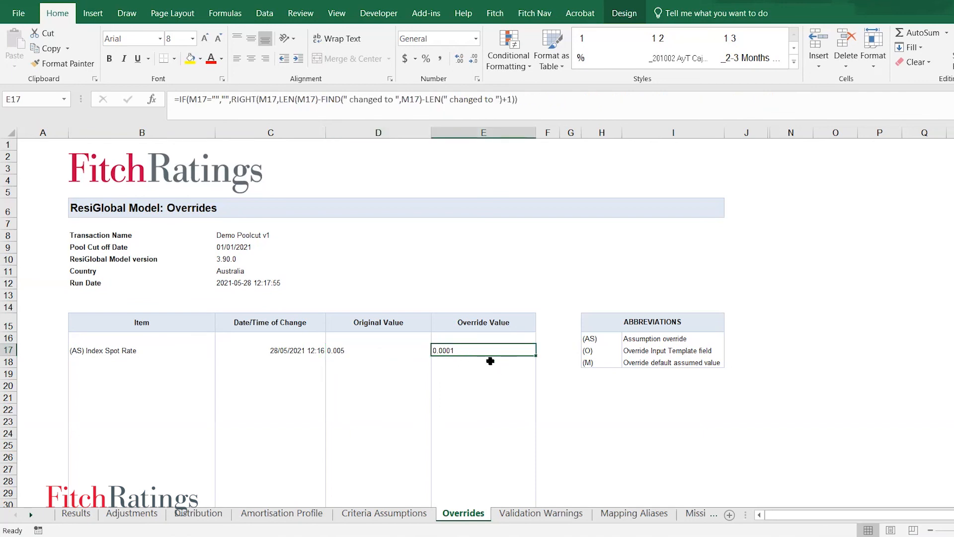
scroll(405, 354, down, 1)
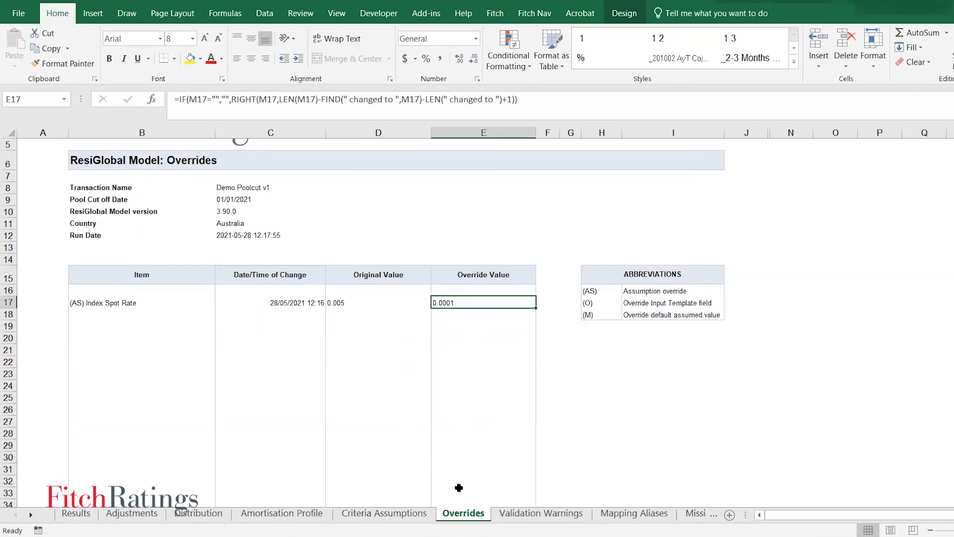
Open the Validation Warnings sheet and inspect the Annual Salary entry's warning and loan count.
click(510, 513)
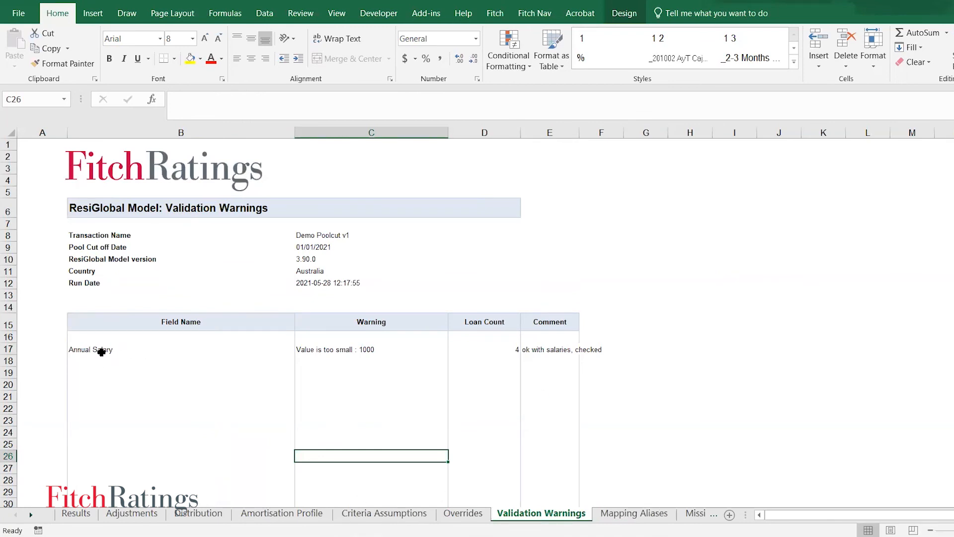
drag(102, 353, 311, 352)
click(471, 357)
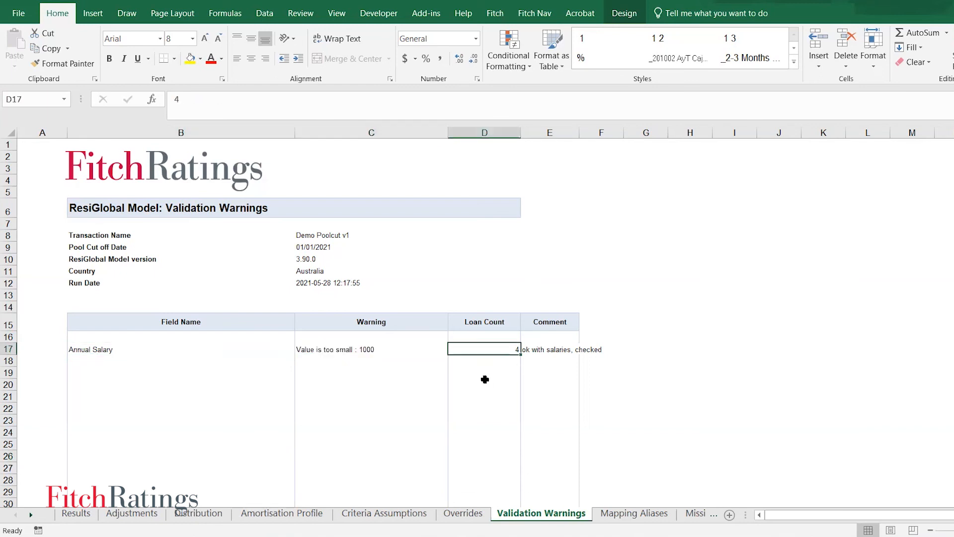
Inspect the comment on the Annual Salary validation warning, and open the Mapping Aliases sheet to view its field mappings.
click(549, 374)
click(542, 353)
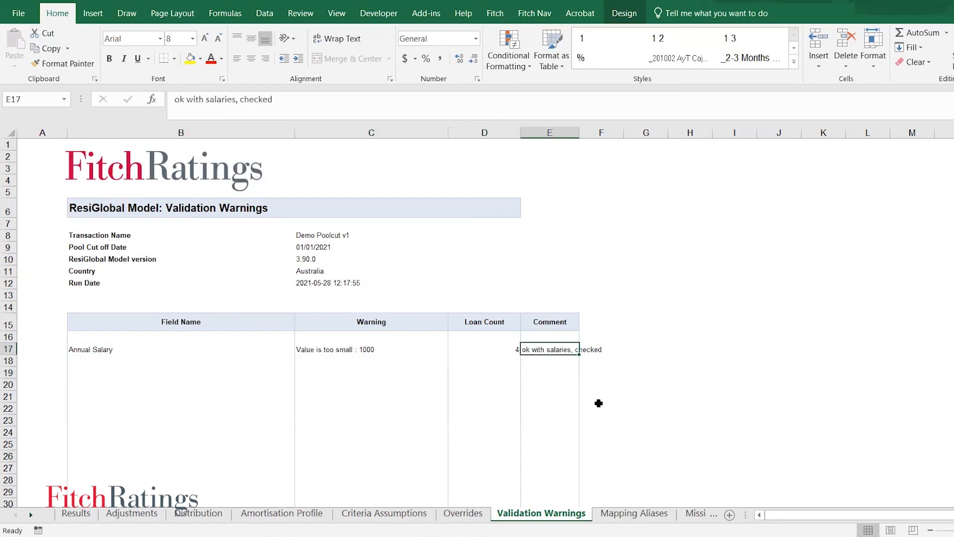
click(624, 515)
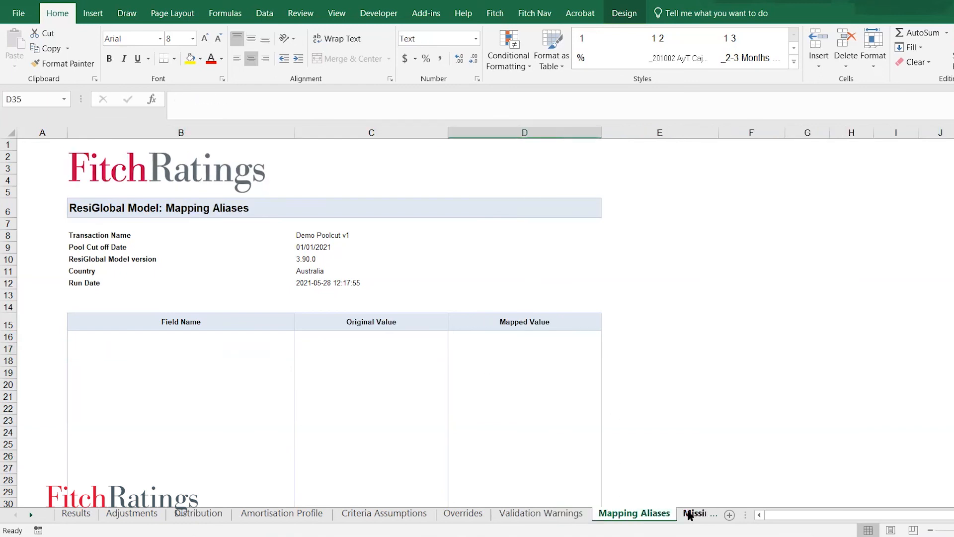
Open the Missing Data and Assumed Values sheet and examine the loan counts and assumed values for Property Size 1 to 5.
click(31, 515)
click(31, 515)
click(479, 514)
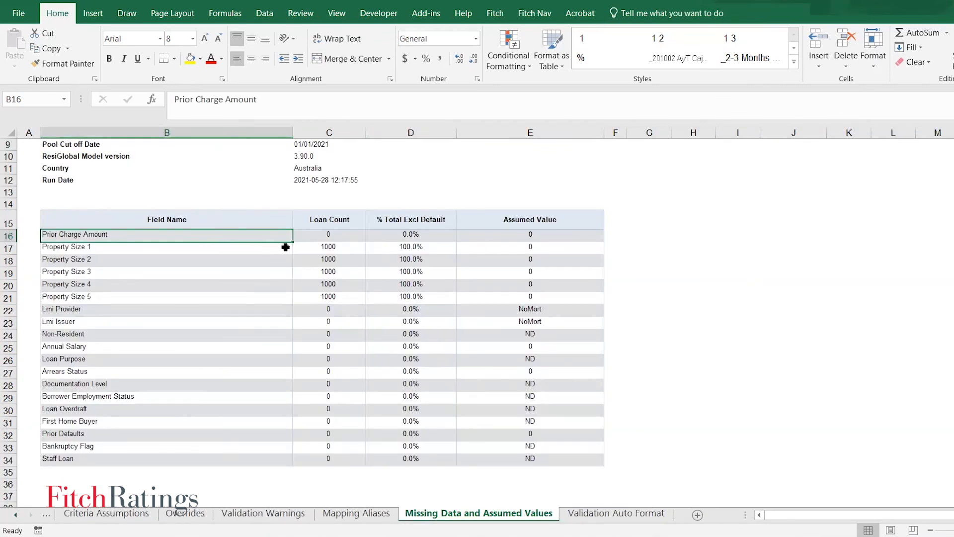
drag(181, 247, 311, 296)
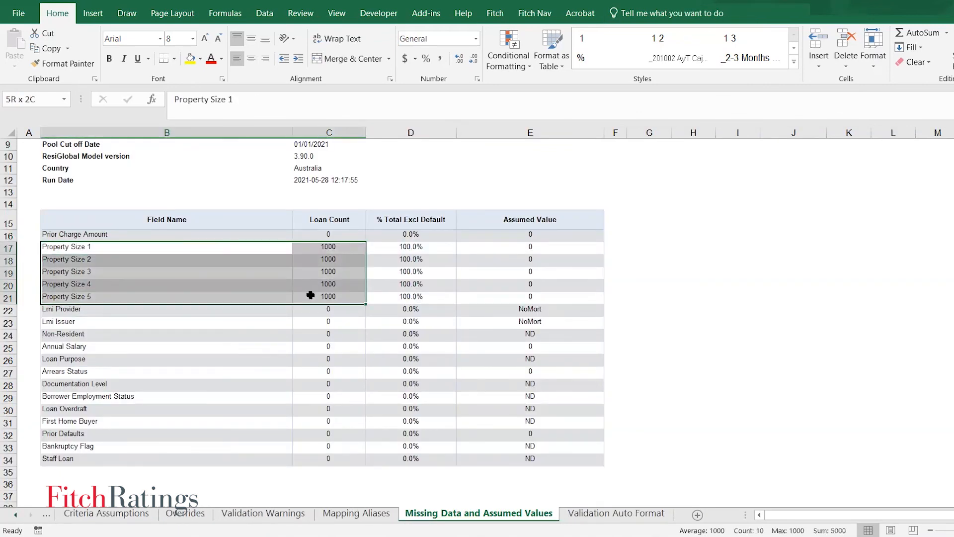
click(332, 253)
shift+click(345, 301)
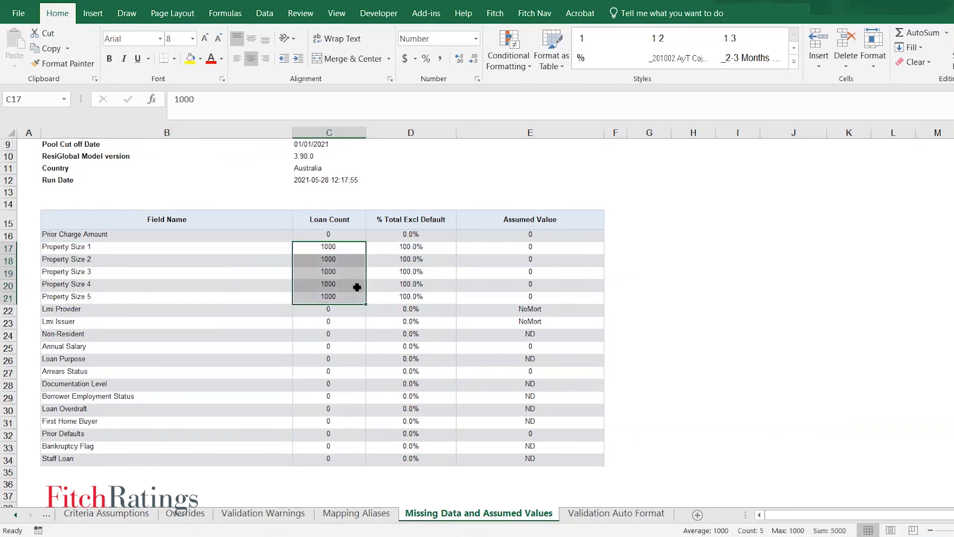
click(493, 247)
shift+click(492, 297)
click(696, 433)
Return to the Results sheet and view the Gross Level Results table at its beginning.
key(ctrl+Page_Up)
key(ctrl+Page_Up)
key(ctrl+Page_Up)
key(ctrl+Page_Up)
key(ctrl+Page_Up)
key(ctrl+Page_Up)
key(ctrl+Page_Up)
key(ctrl+Page_Up)
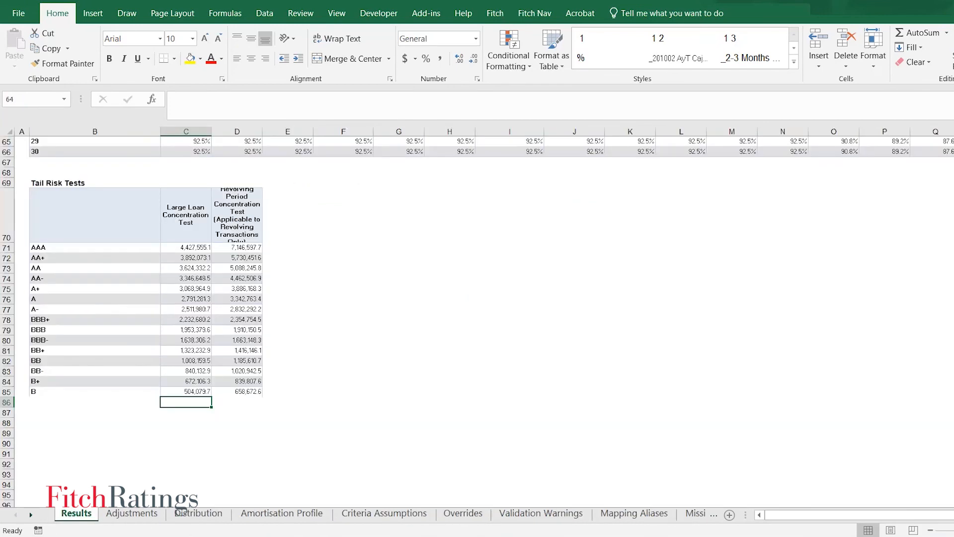
scroll(758, 234, up, 20)
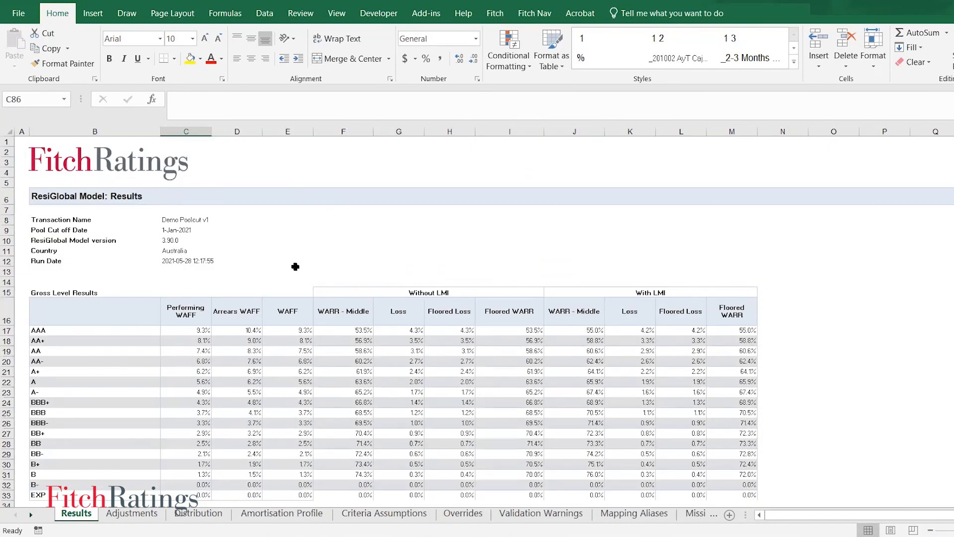
click(223, 280)
click(300, 281)
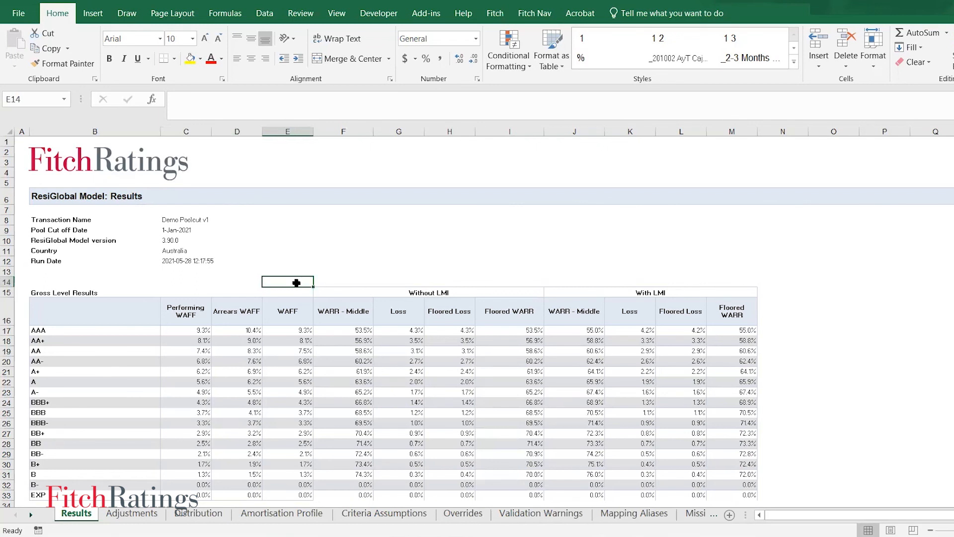
click(250, 274)
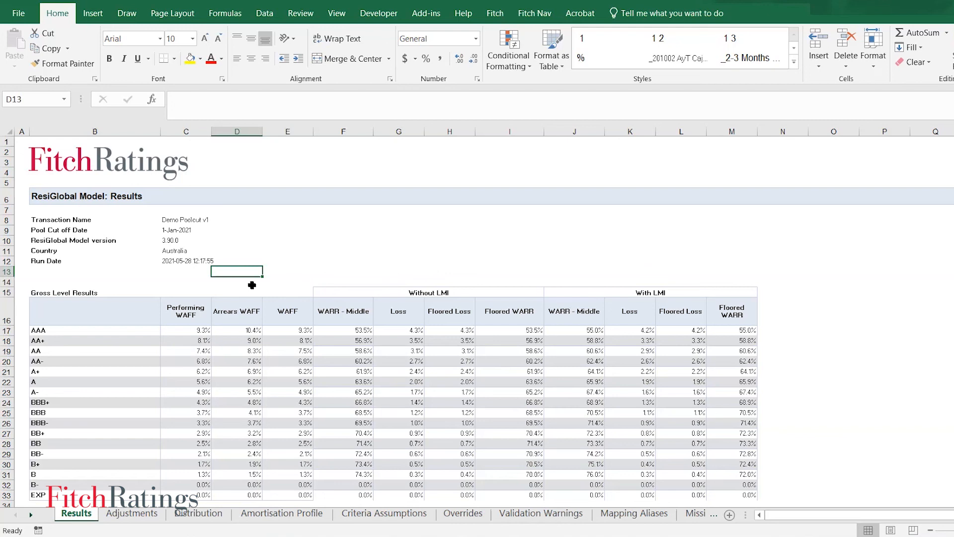
click(348, 292)
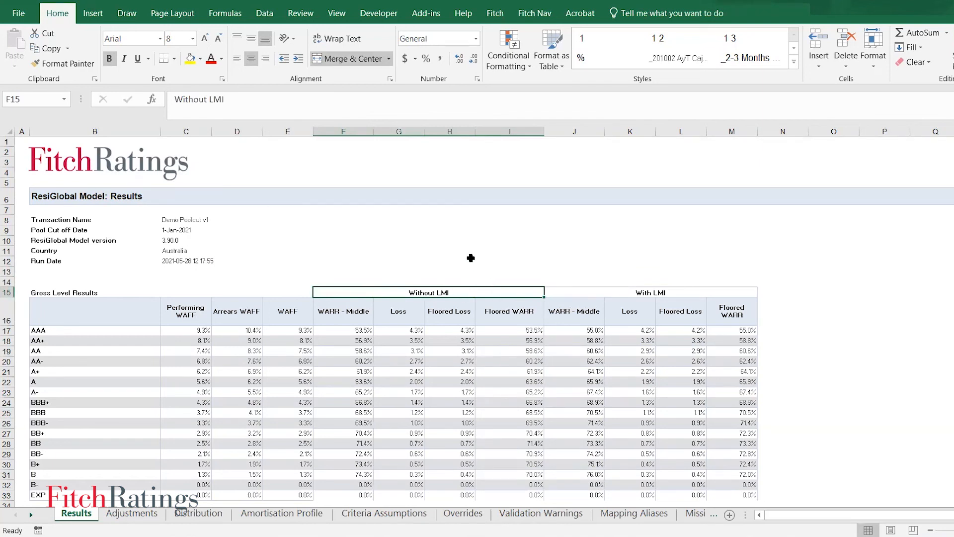
click(332, 271)
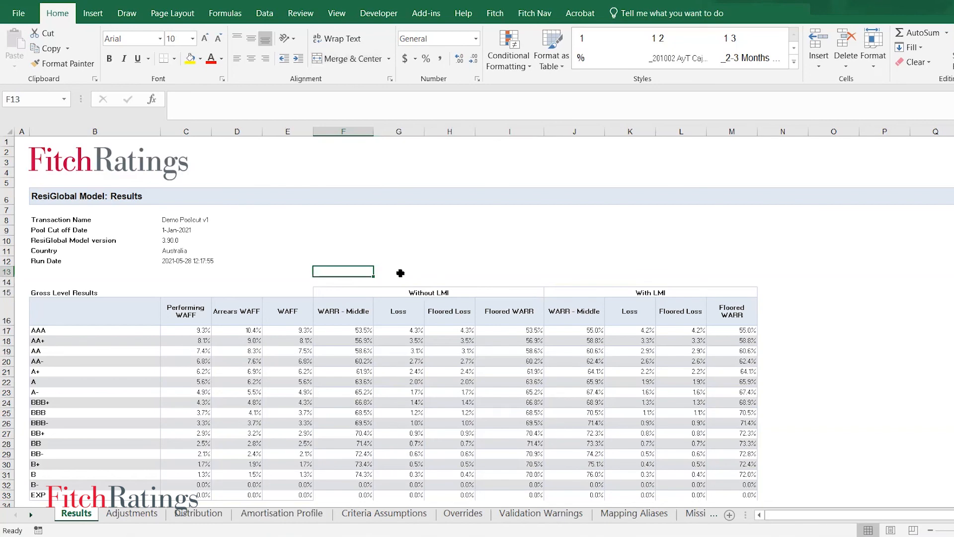
click(500, 296)
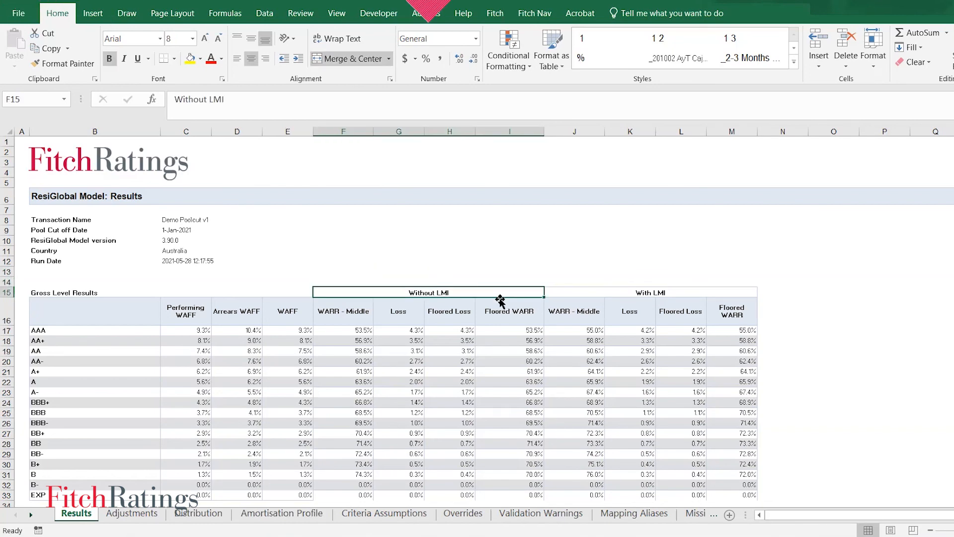